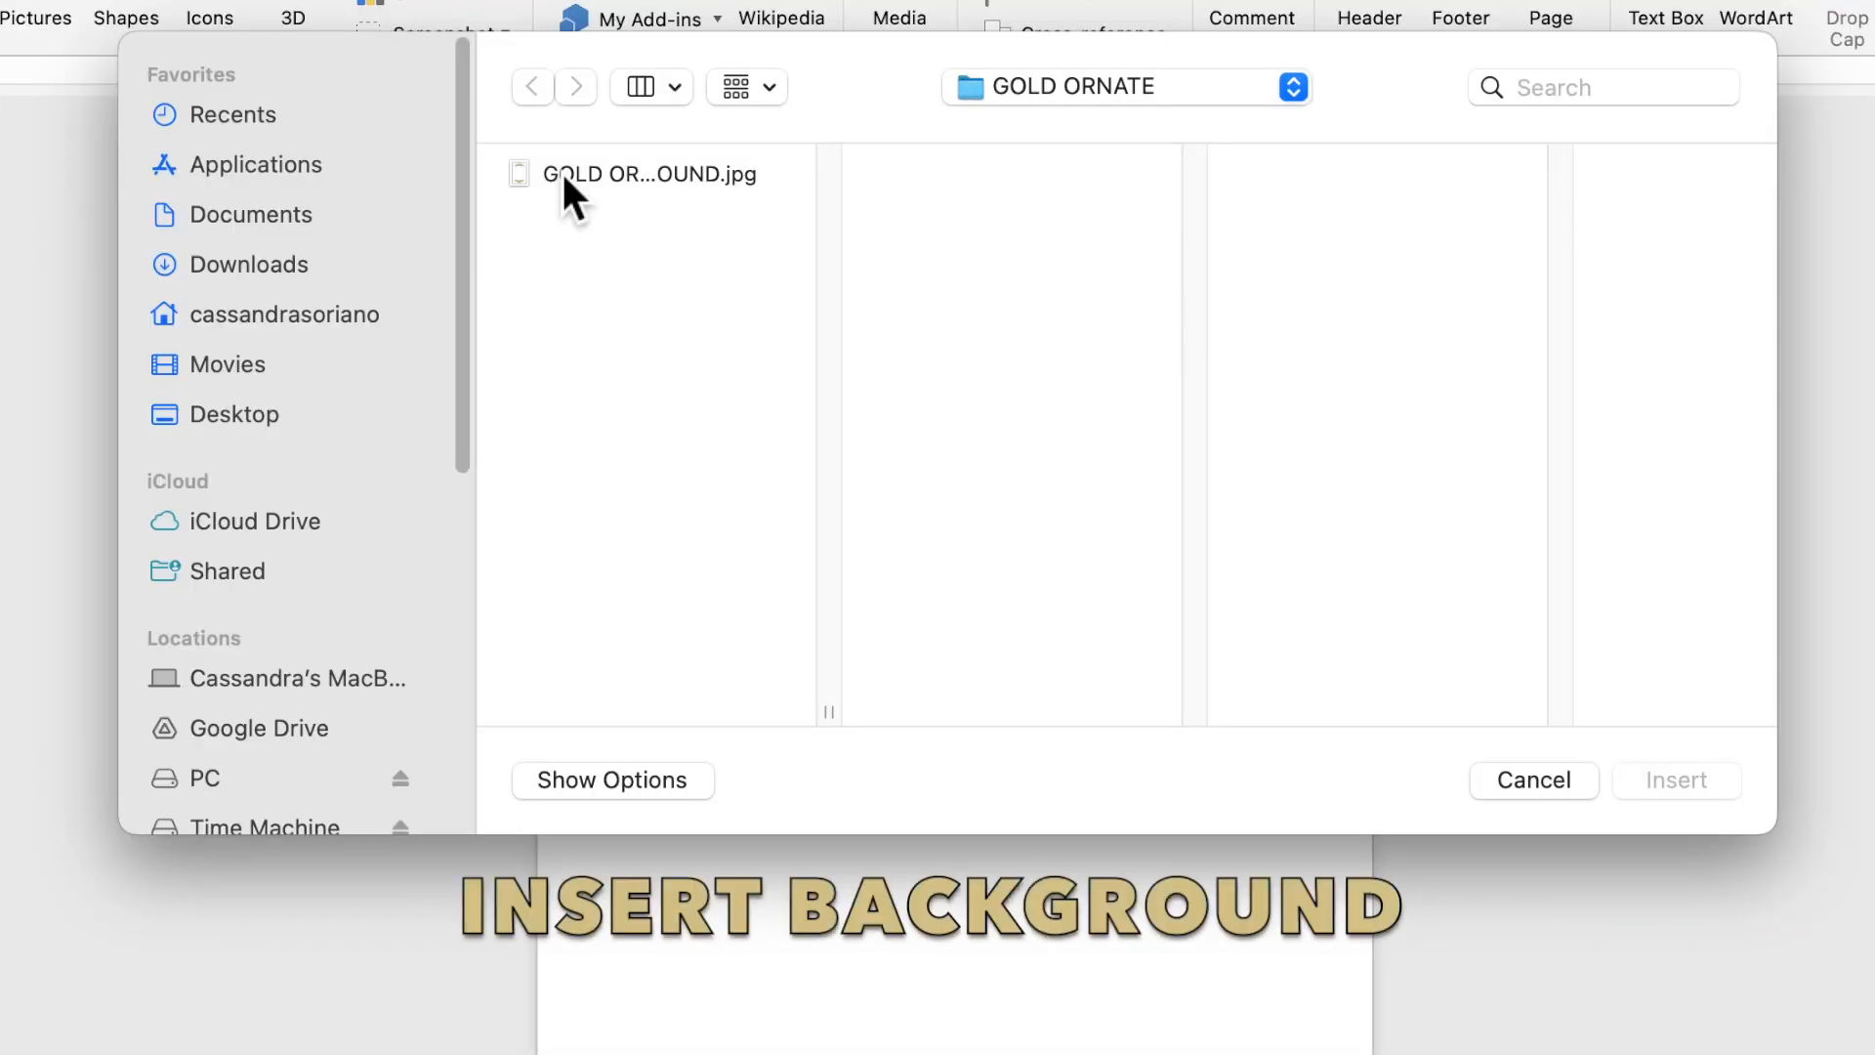
Insert the picture GOLD ORNATE BACKGROUND.jpg and set its text wrapping to Behind Text.
{"action": "left_click", "coordinate": [656, 200]}
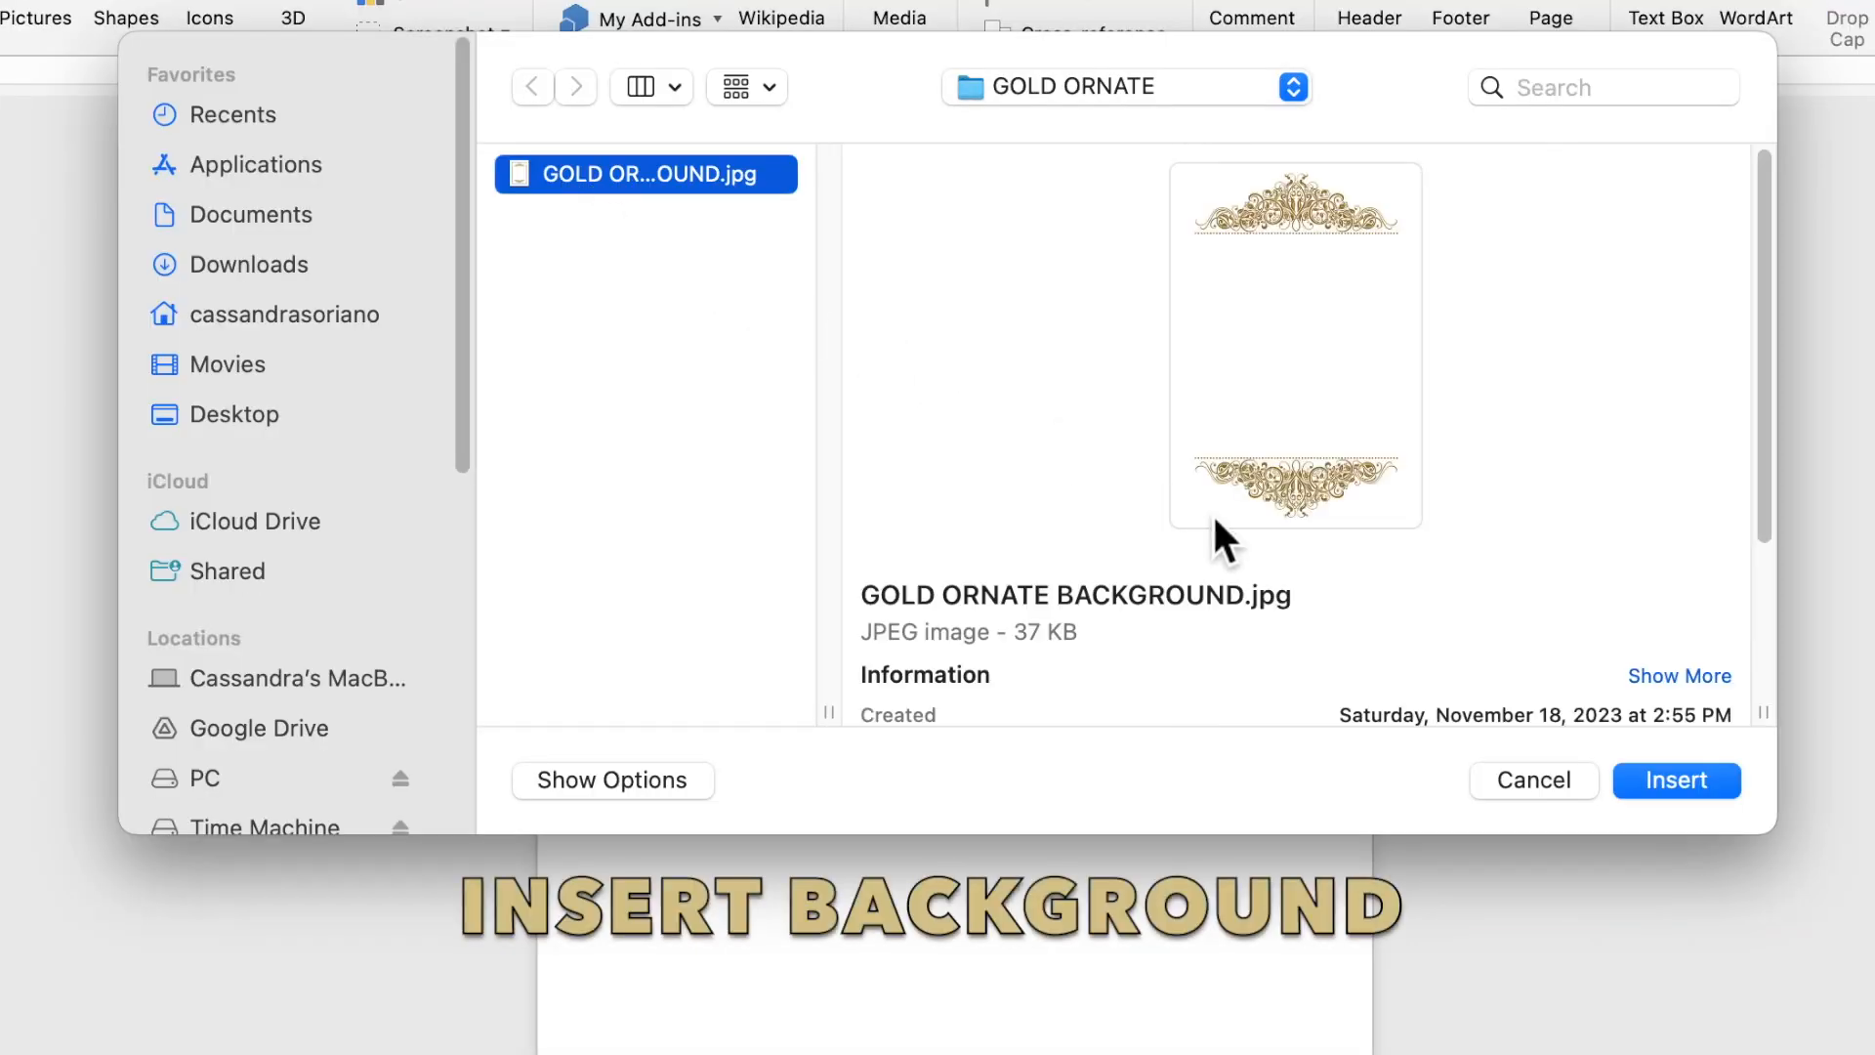
{"action": "left_click", "coordinate": [1676, 780]}
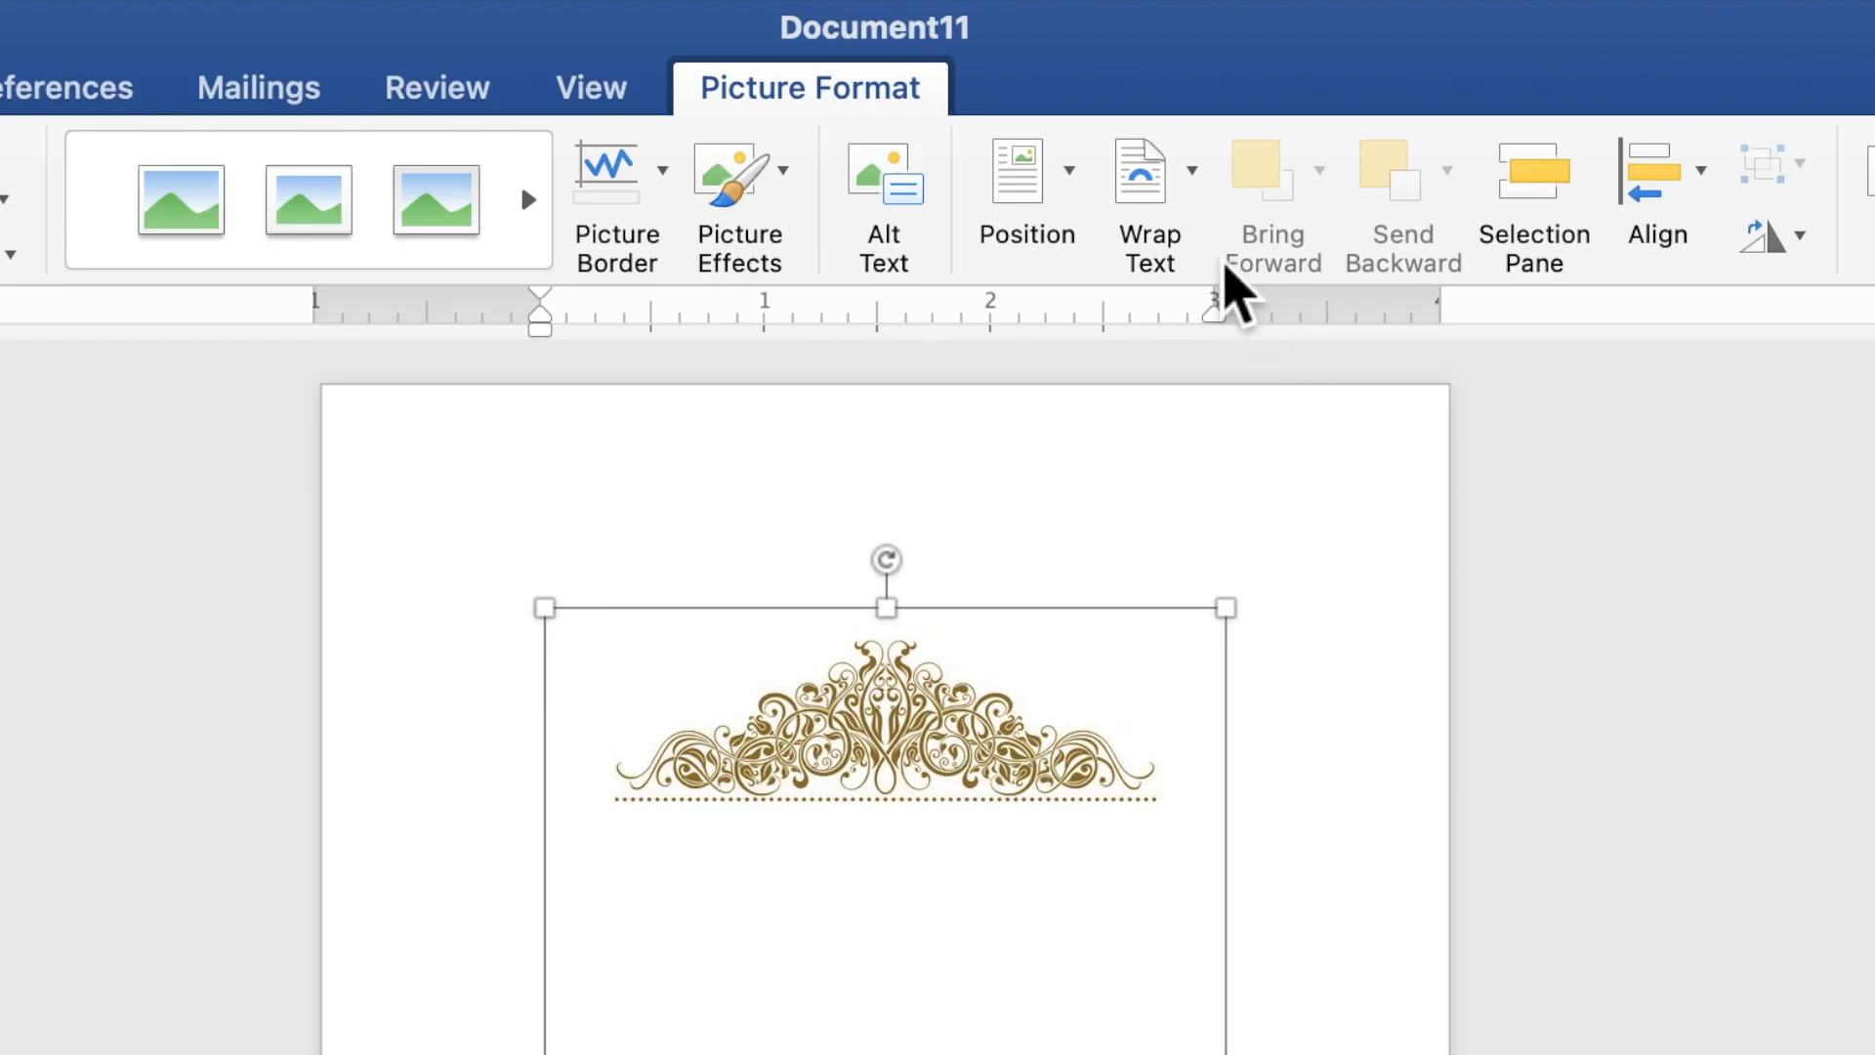
{"action": "left_click", "coordinate": [1189, 203]}
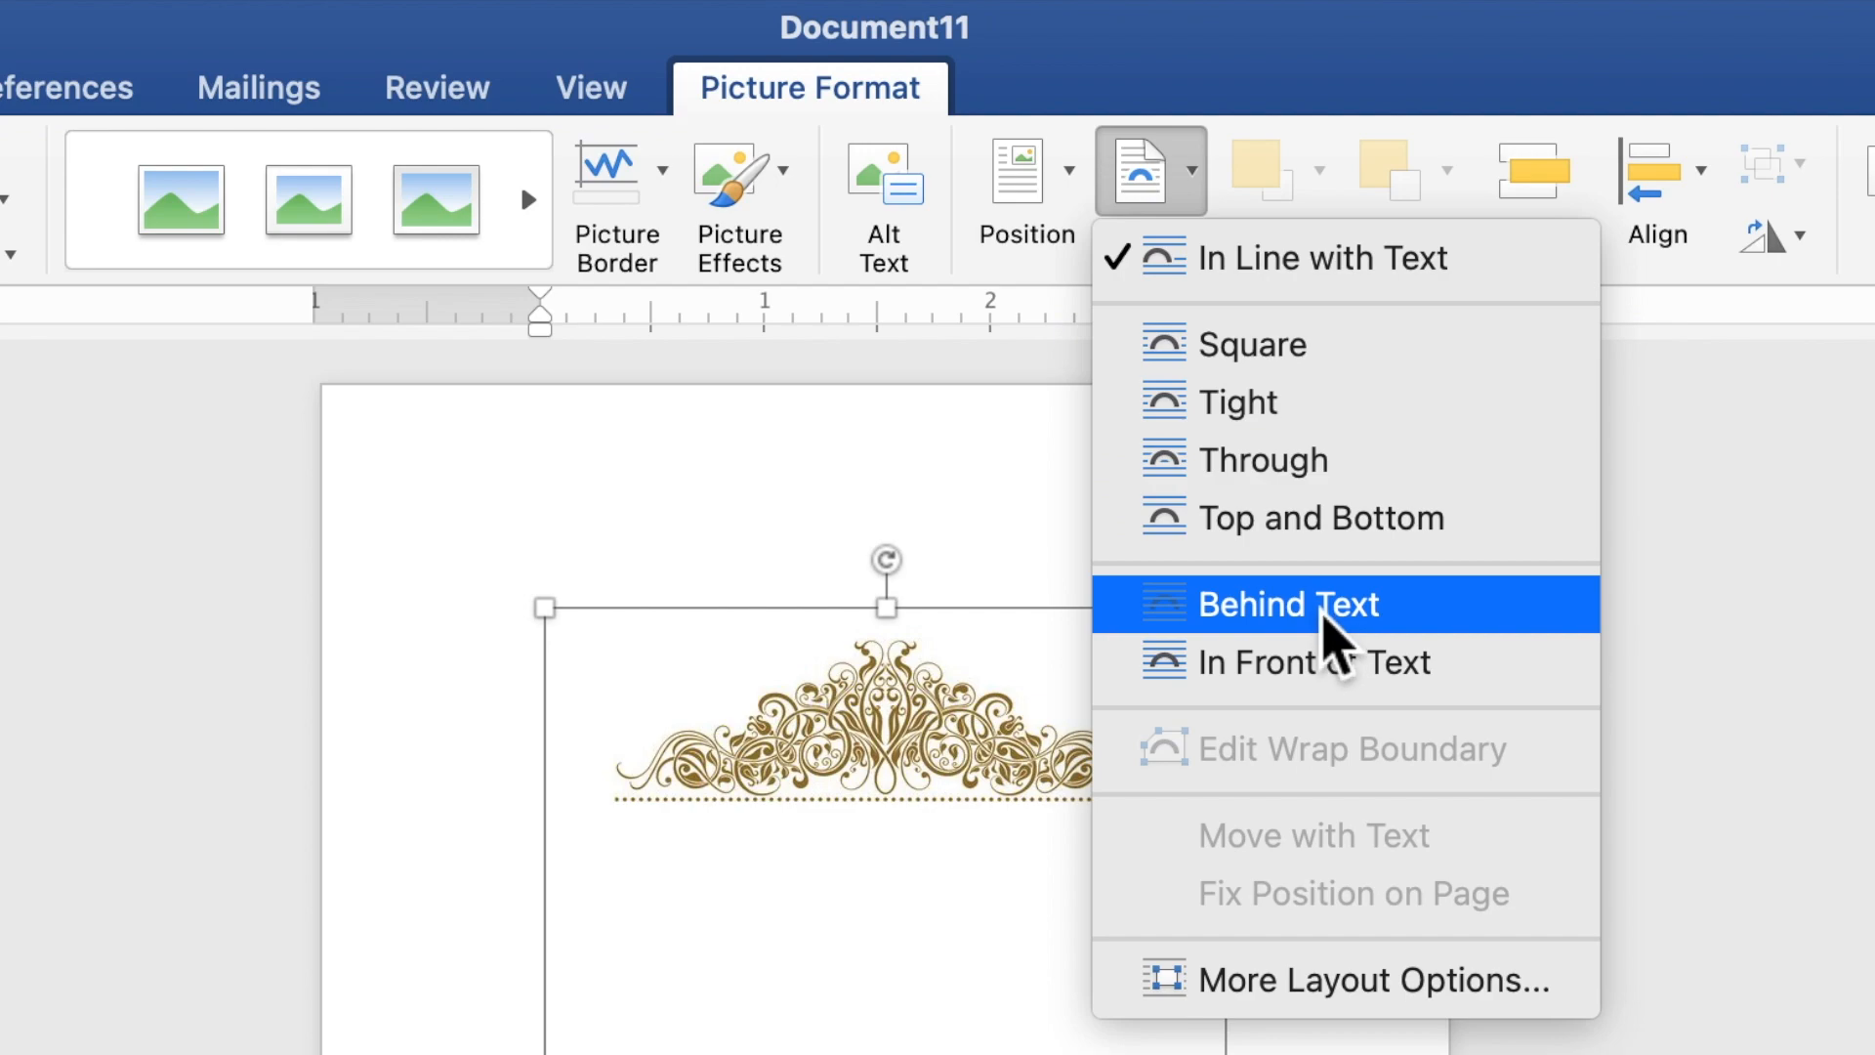
{"action": "left_click", "coordinate": [1328, 630]}
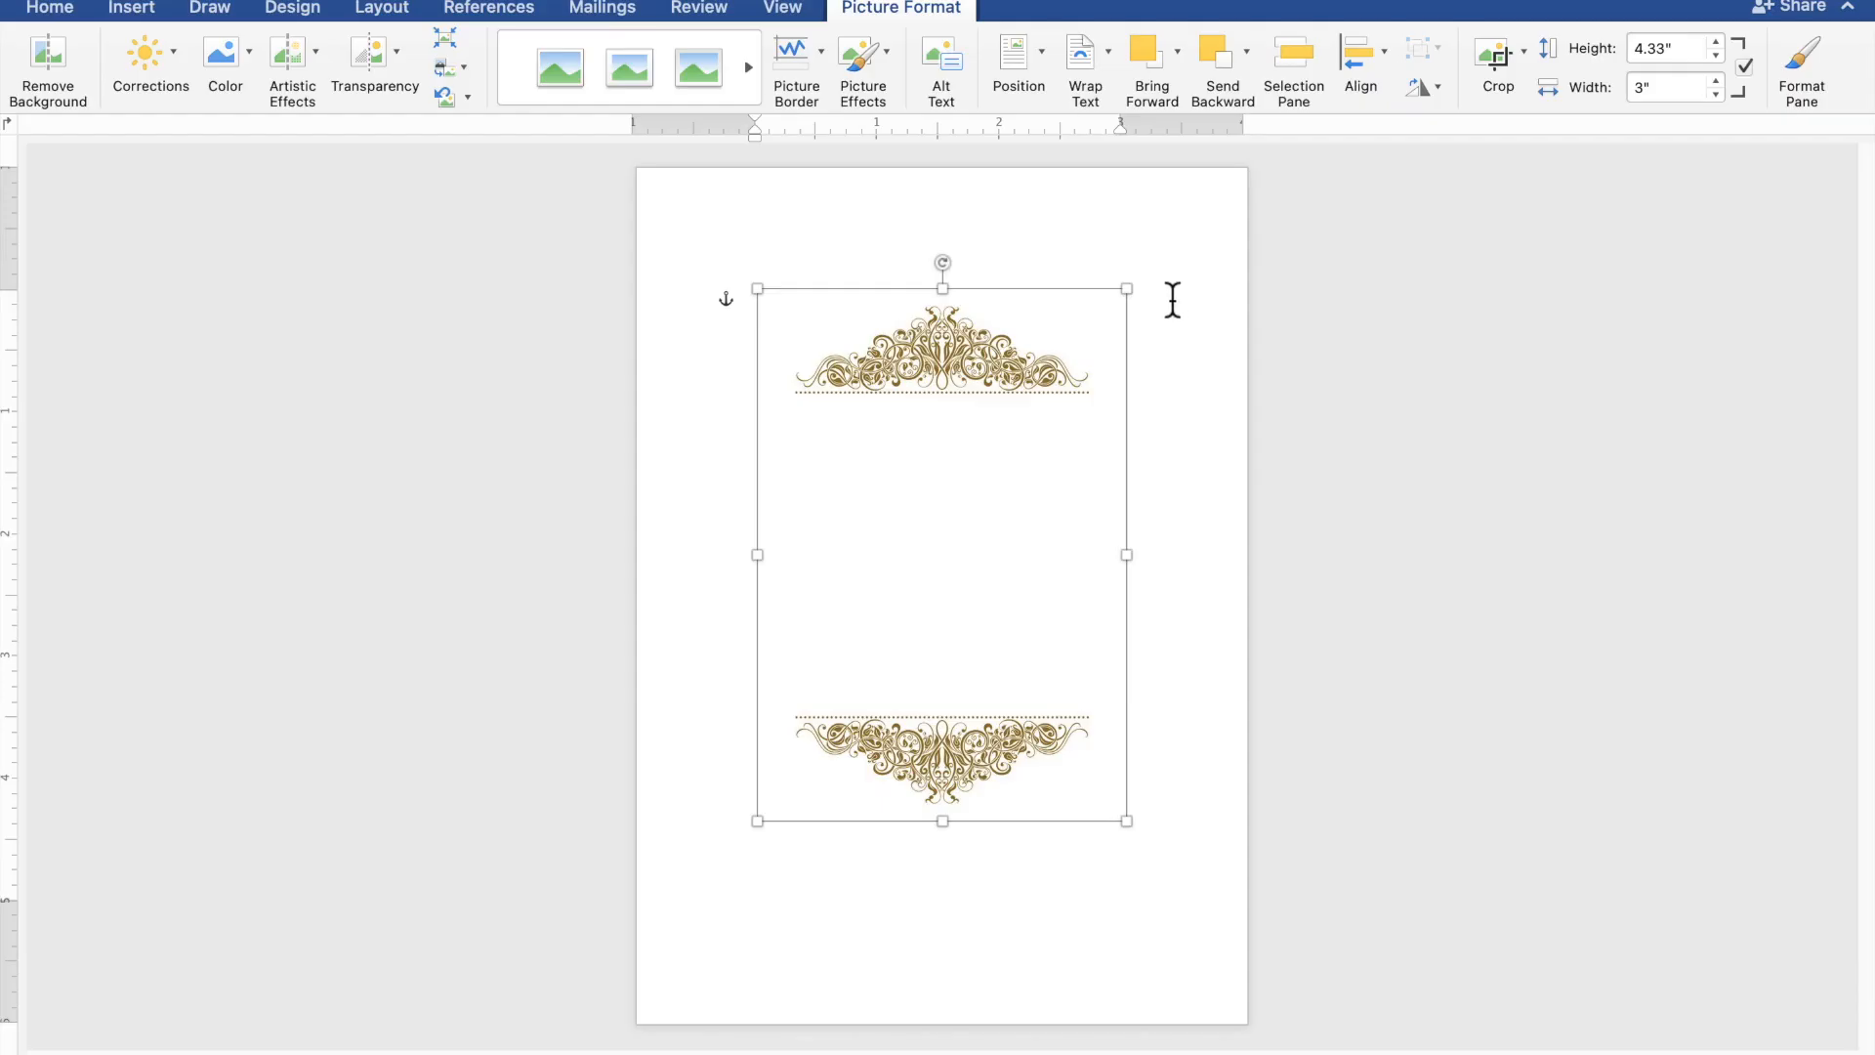
Align the background picture with the page's upper-left corner and enlarge it to fill the whole page.
{"action": "left_click_drag", "start_coordinate": [1024, 363], "coordinate": [914, 249]}
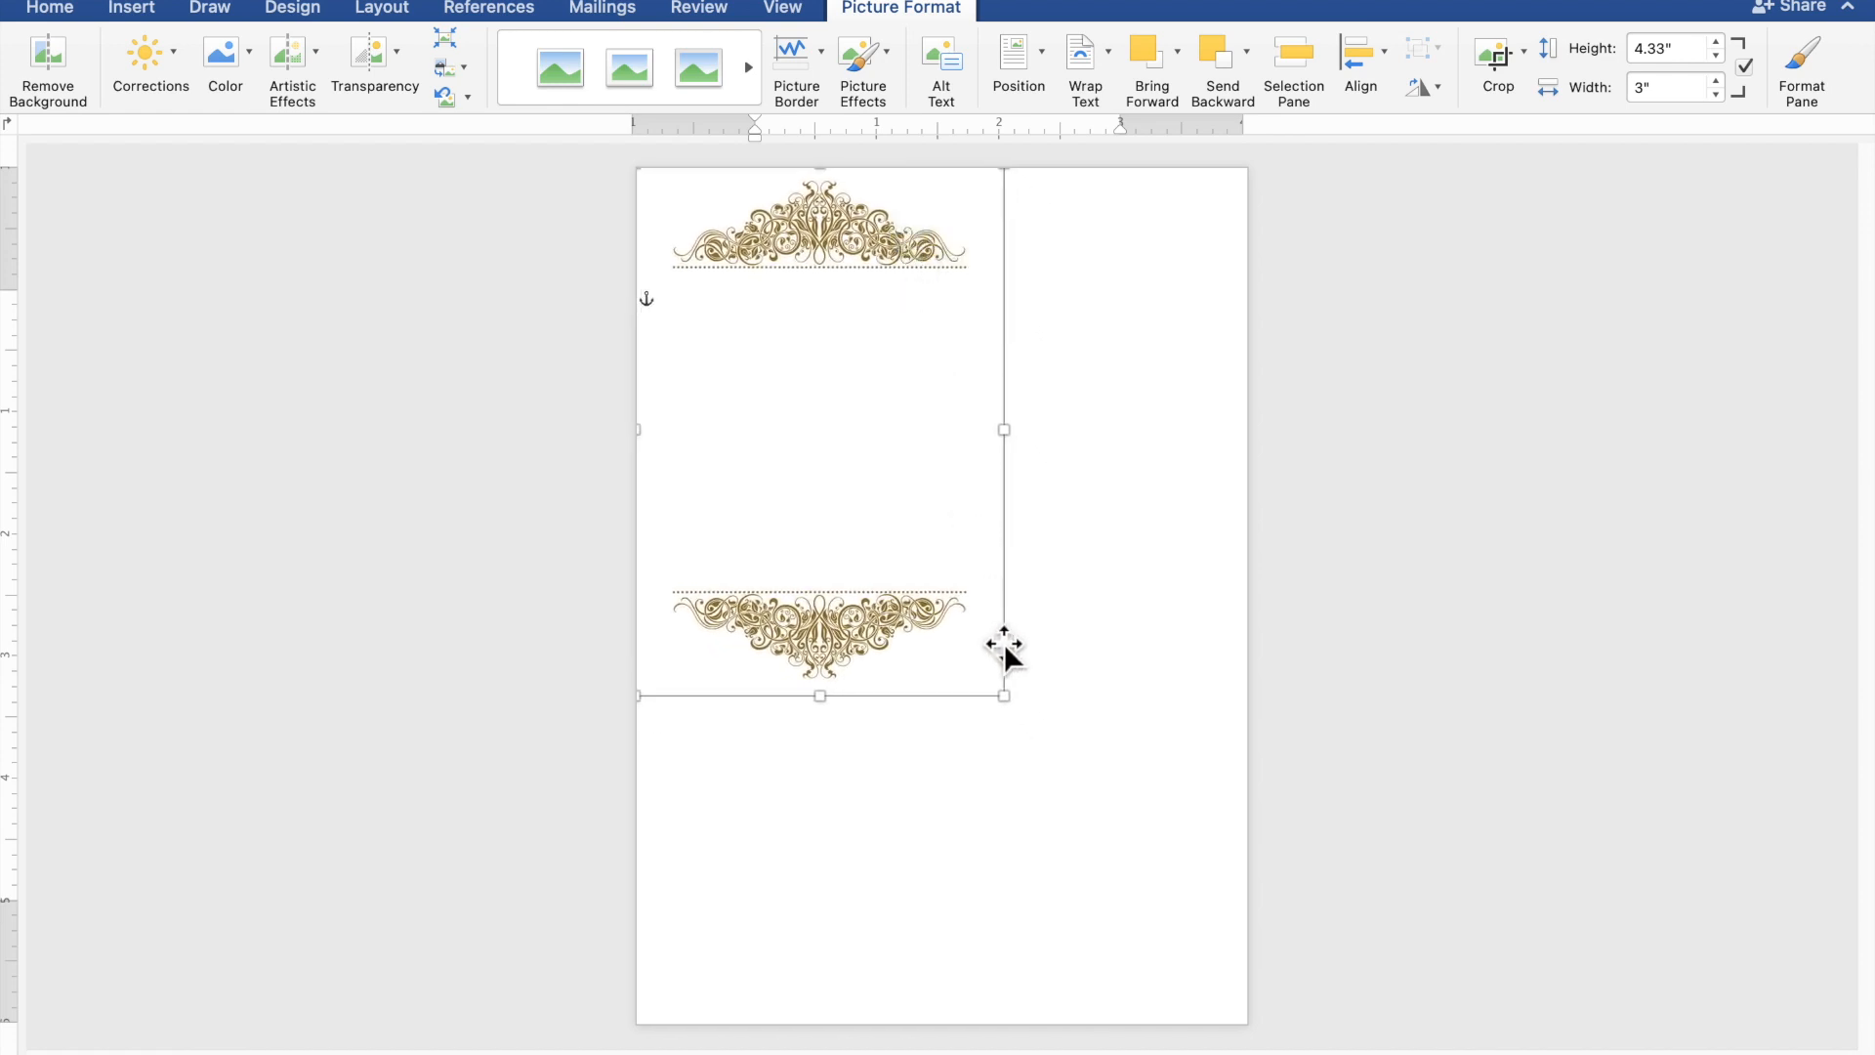
{"action": "left_click_drag", "start_coordinate": [1016, 712], "coordinate": [1251, 951]}
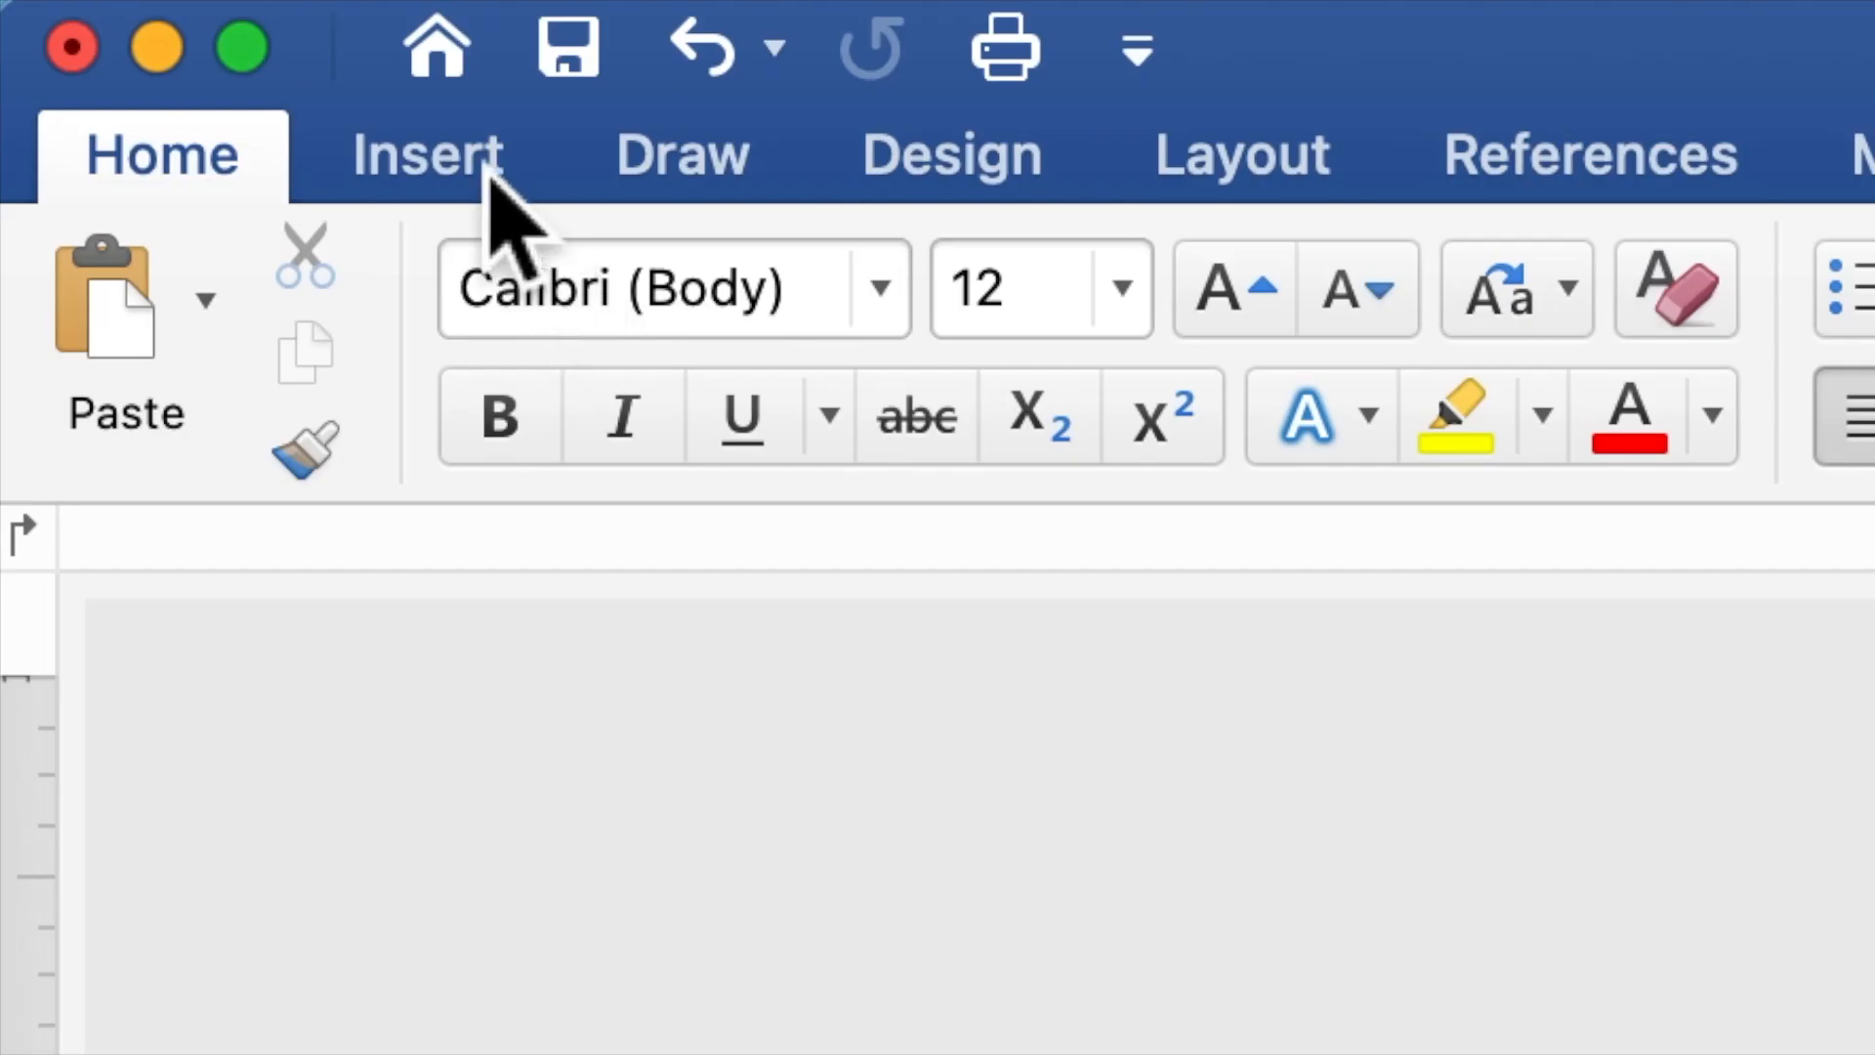
Draw a rectangle about 4.84" wide and 4.3" high between the upper and lower gold ornaments.
{"action": "left_click", "coordinate": [488, 176]}
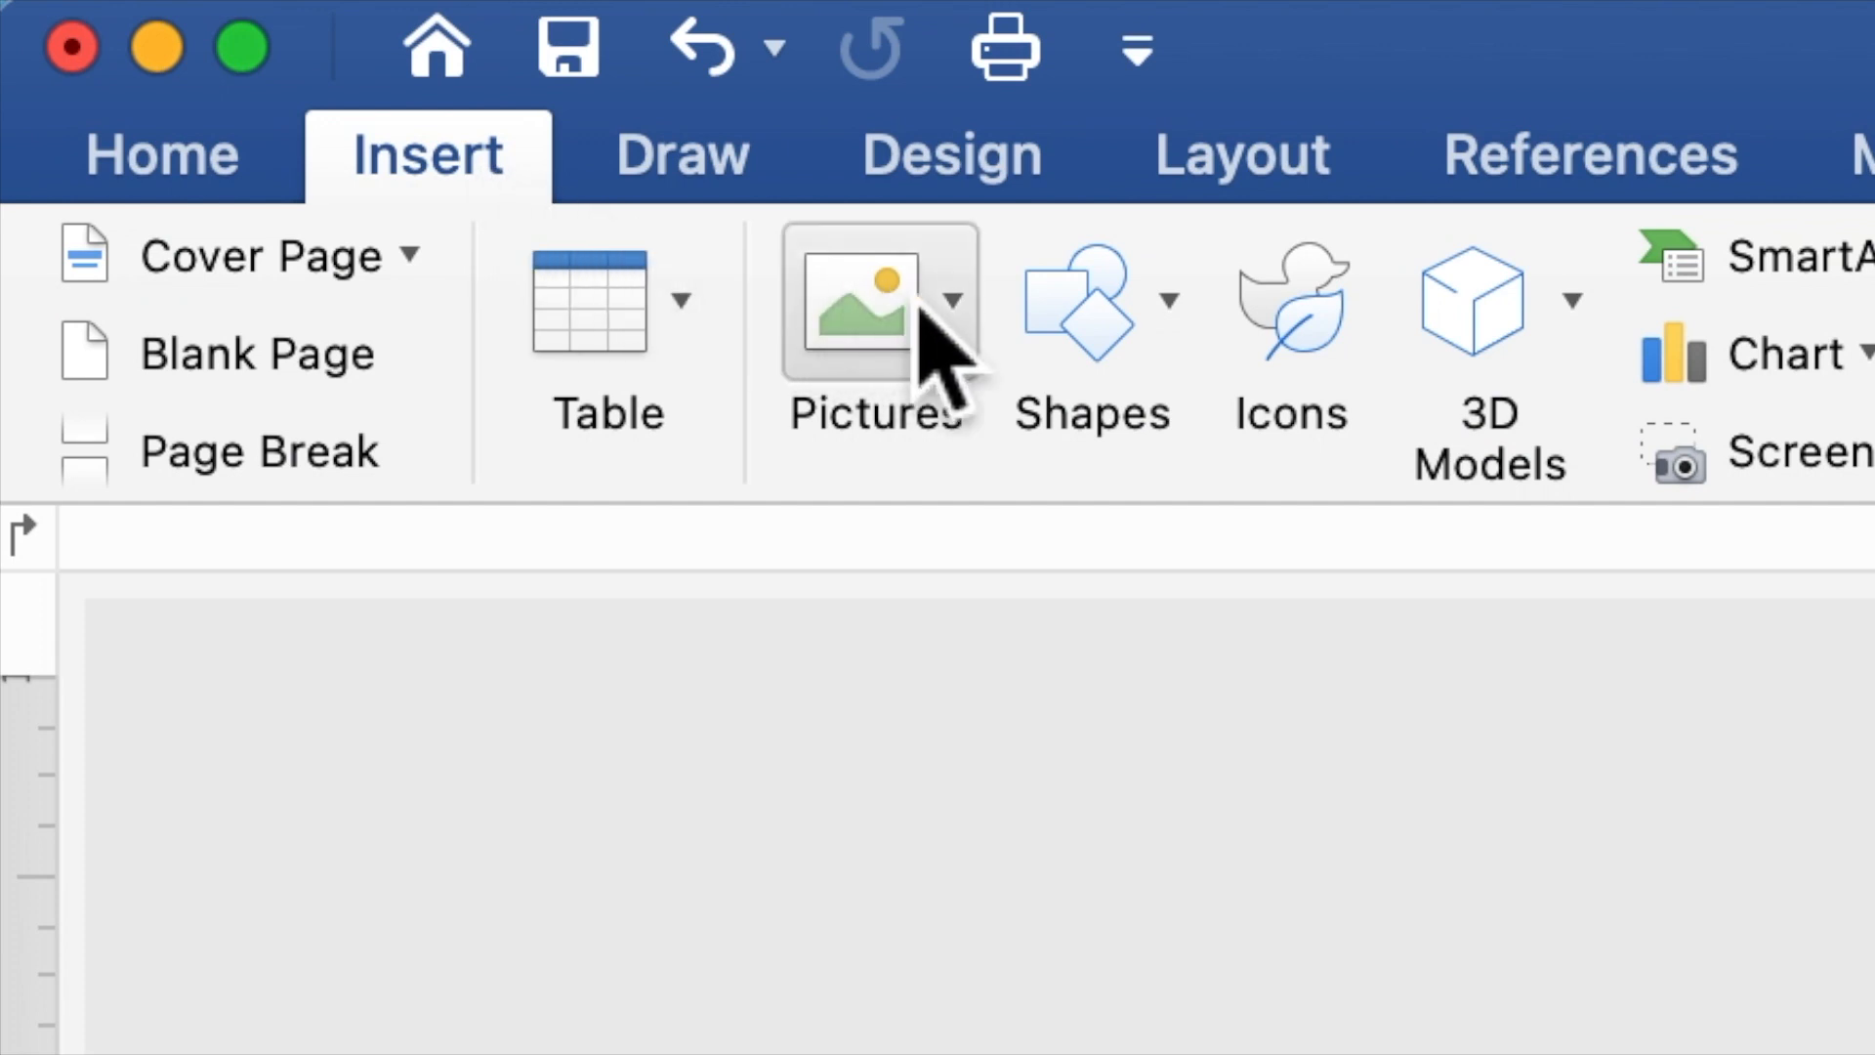
{"action": "left_click", "coordinate": [1067, 368]}
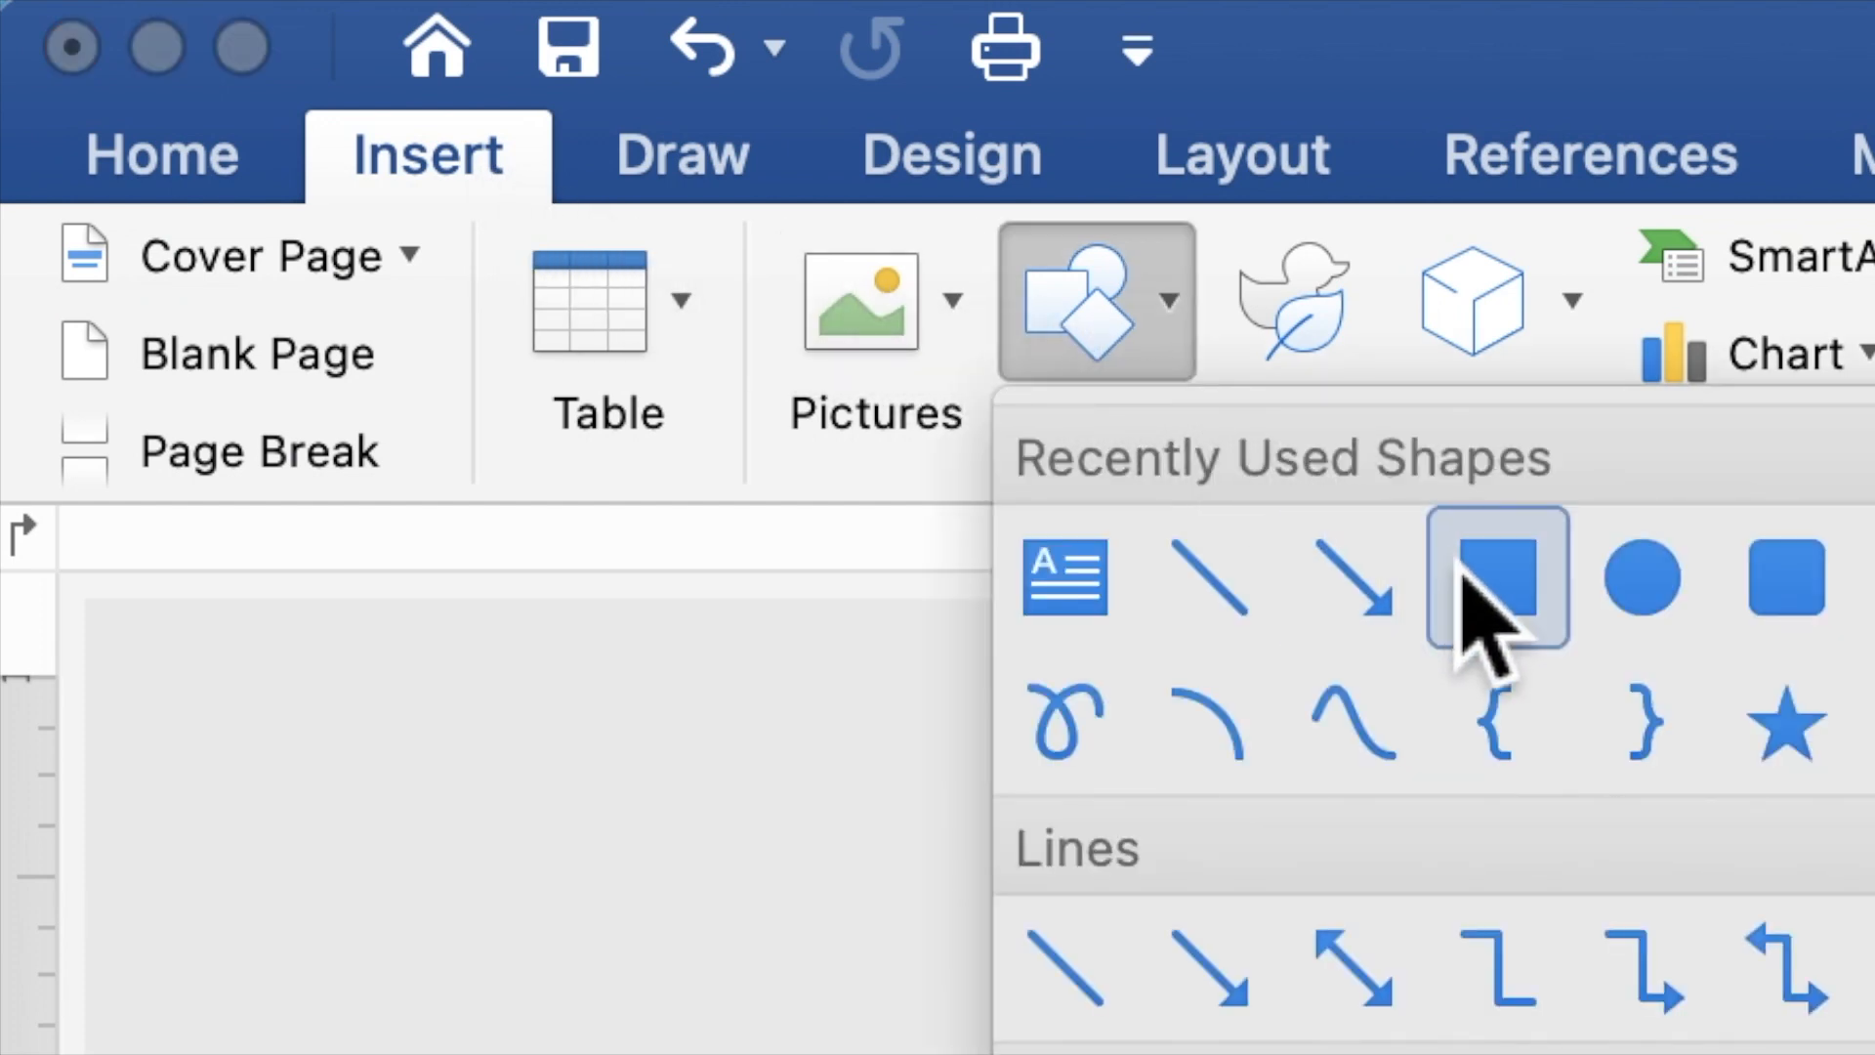
{"action": "left_click", "coordinate": [1496, 599]}
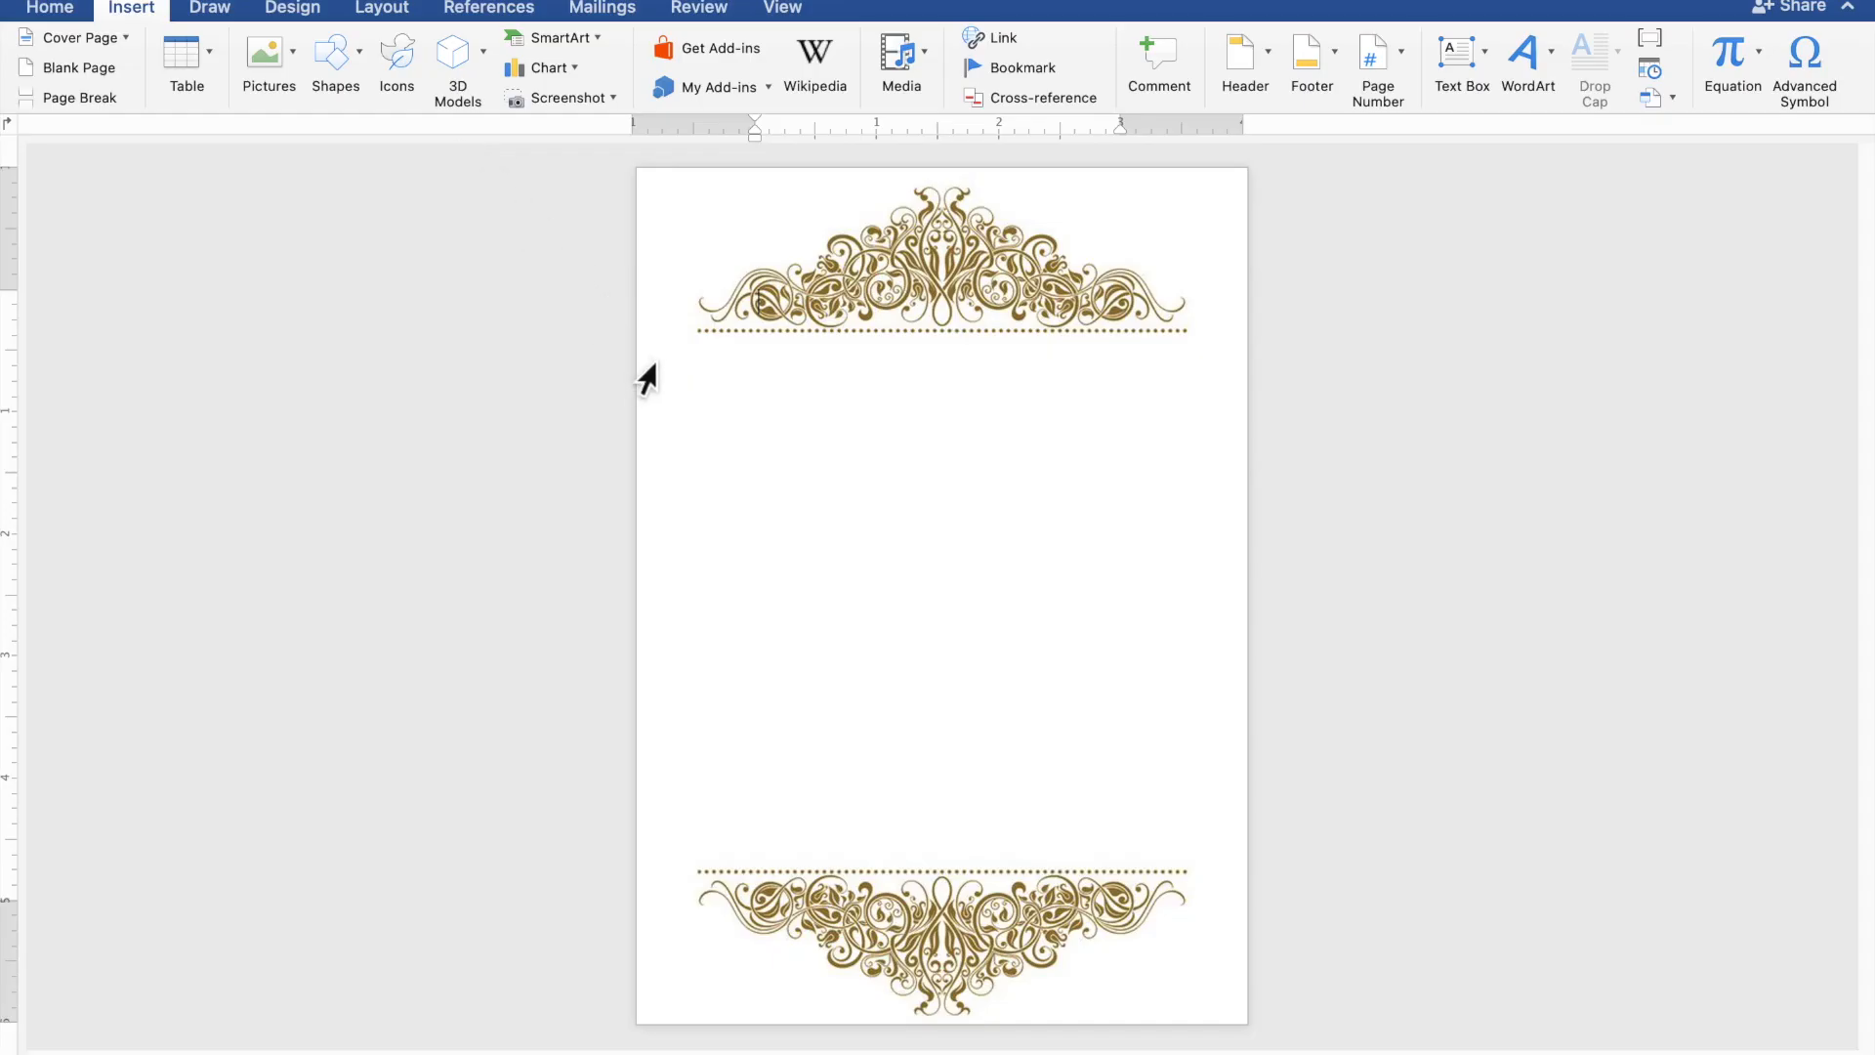
{"action": "left_click_drag", "start_coordinate": [664, 357], "coordinate": [1258, 880]}
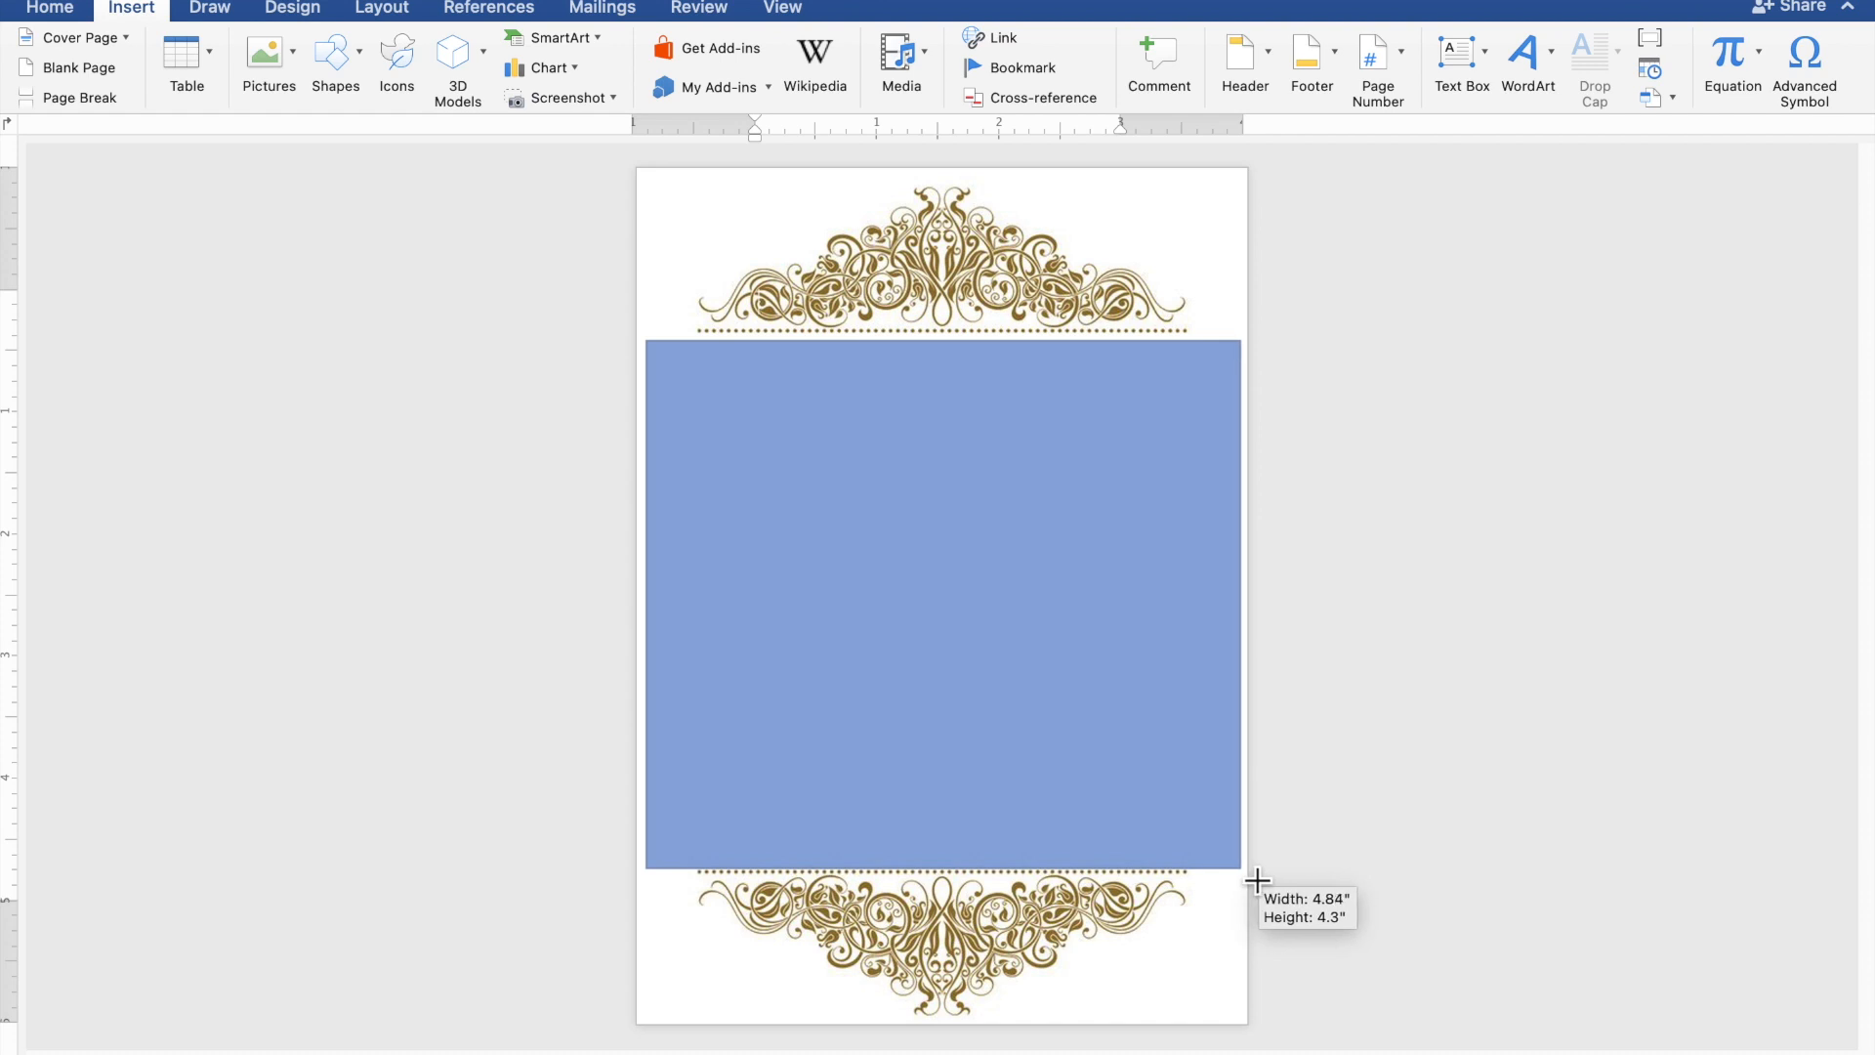
{"action": "left_click_drag", "start_coordinate": [1258, 880], "coordinate": [1258, 880]}
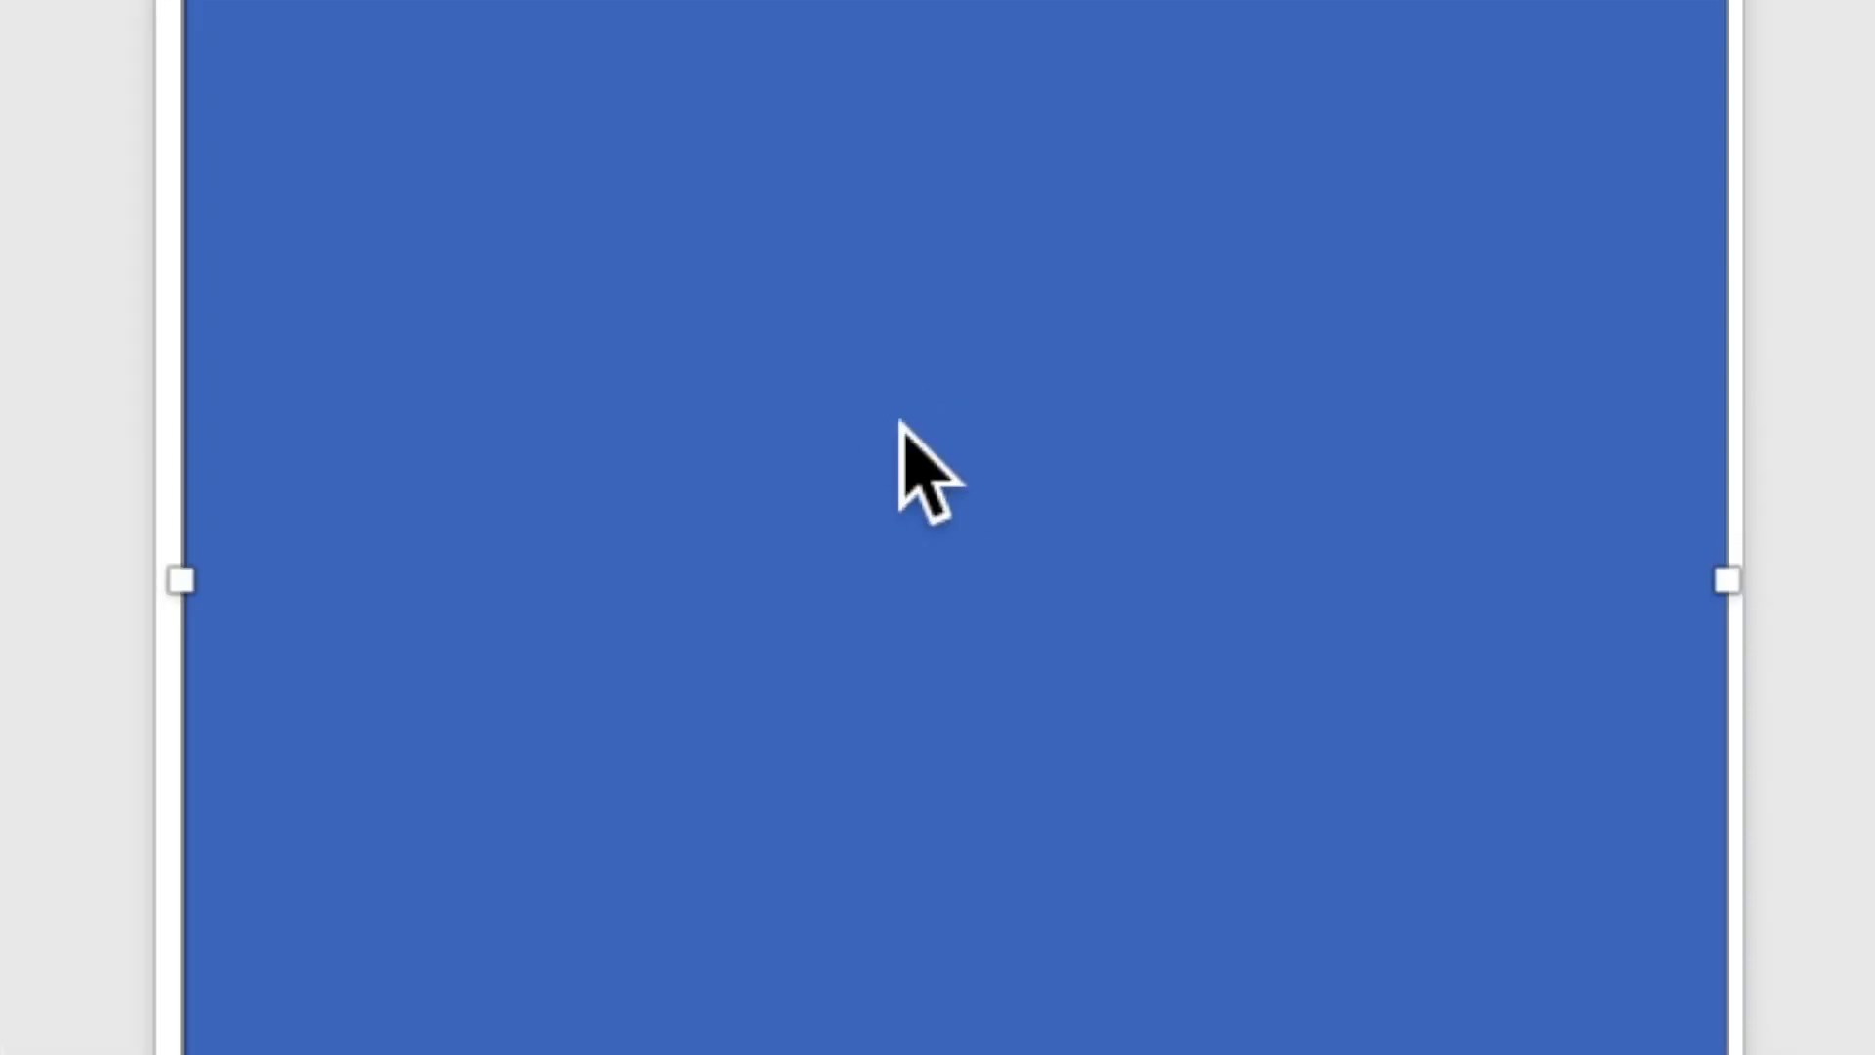
Add the text "TOGETHER WITH THEIR FAMILIES" inside the blue rectangle, followed by a blank line.
{"action": "right_click", "coordinate": [903, 430]}
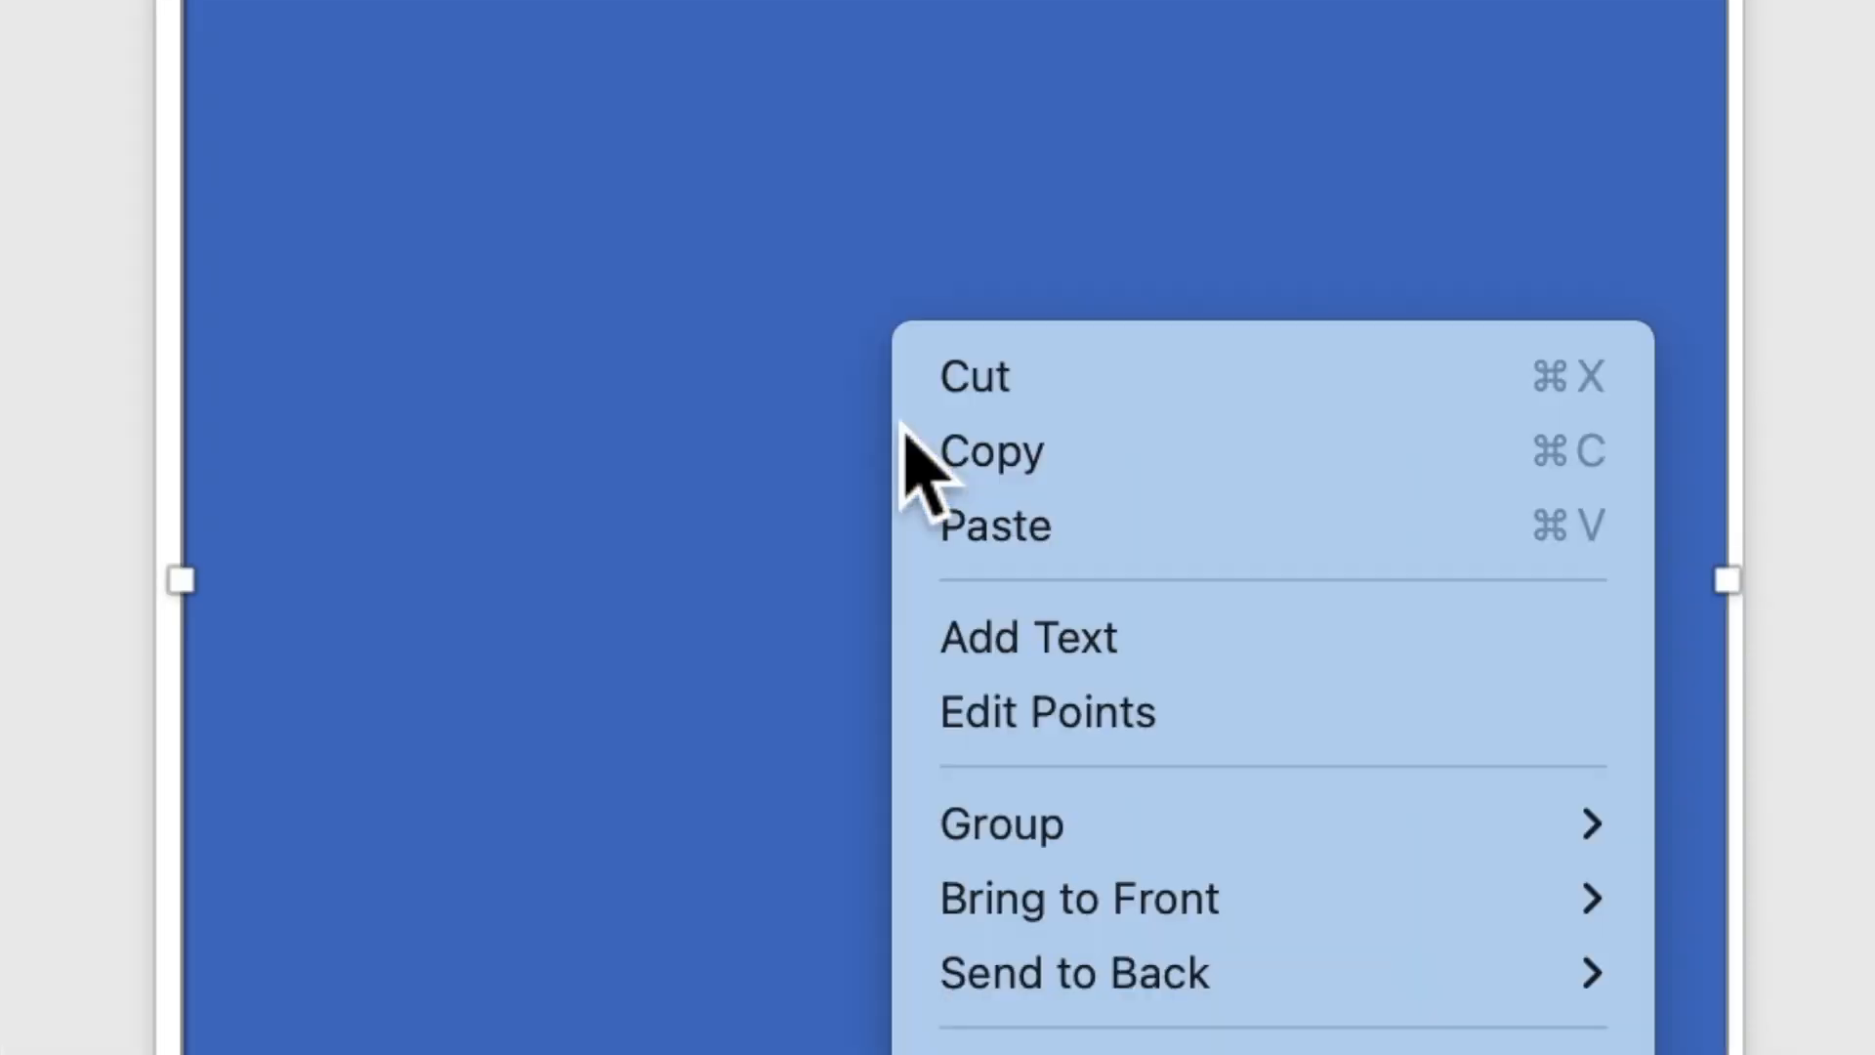
{"action": "left_click", "coordinate": [996, 649]}
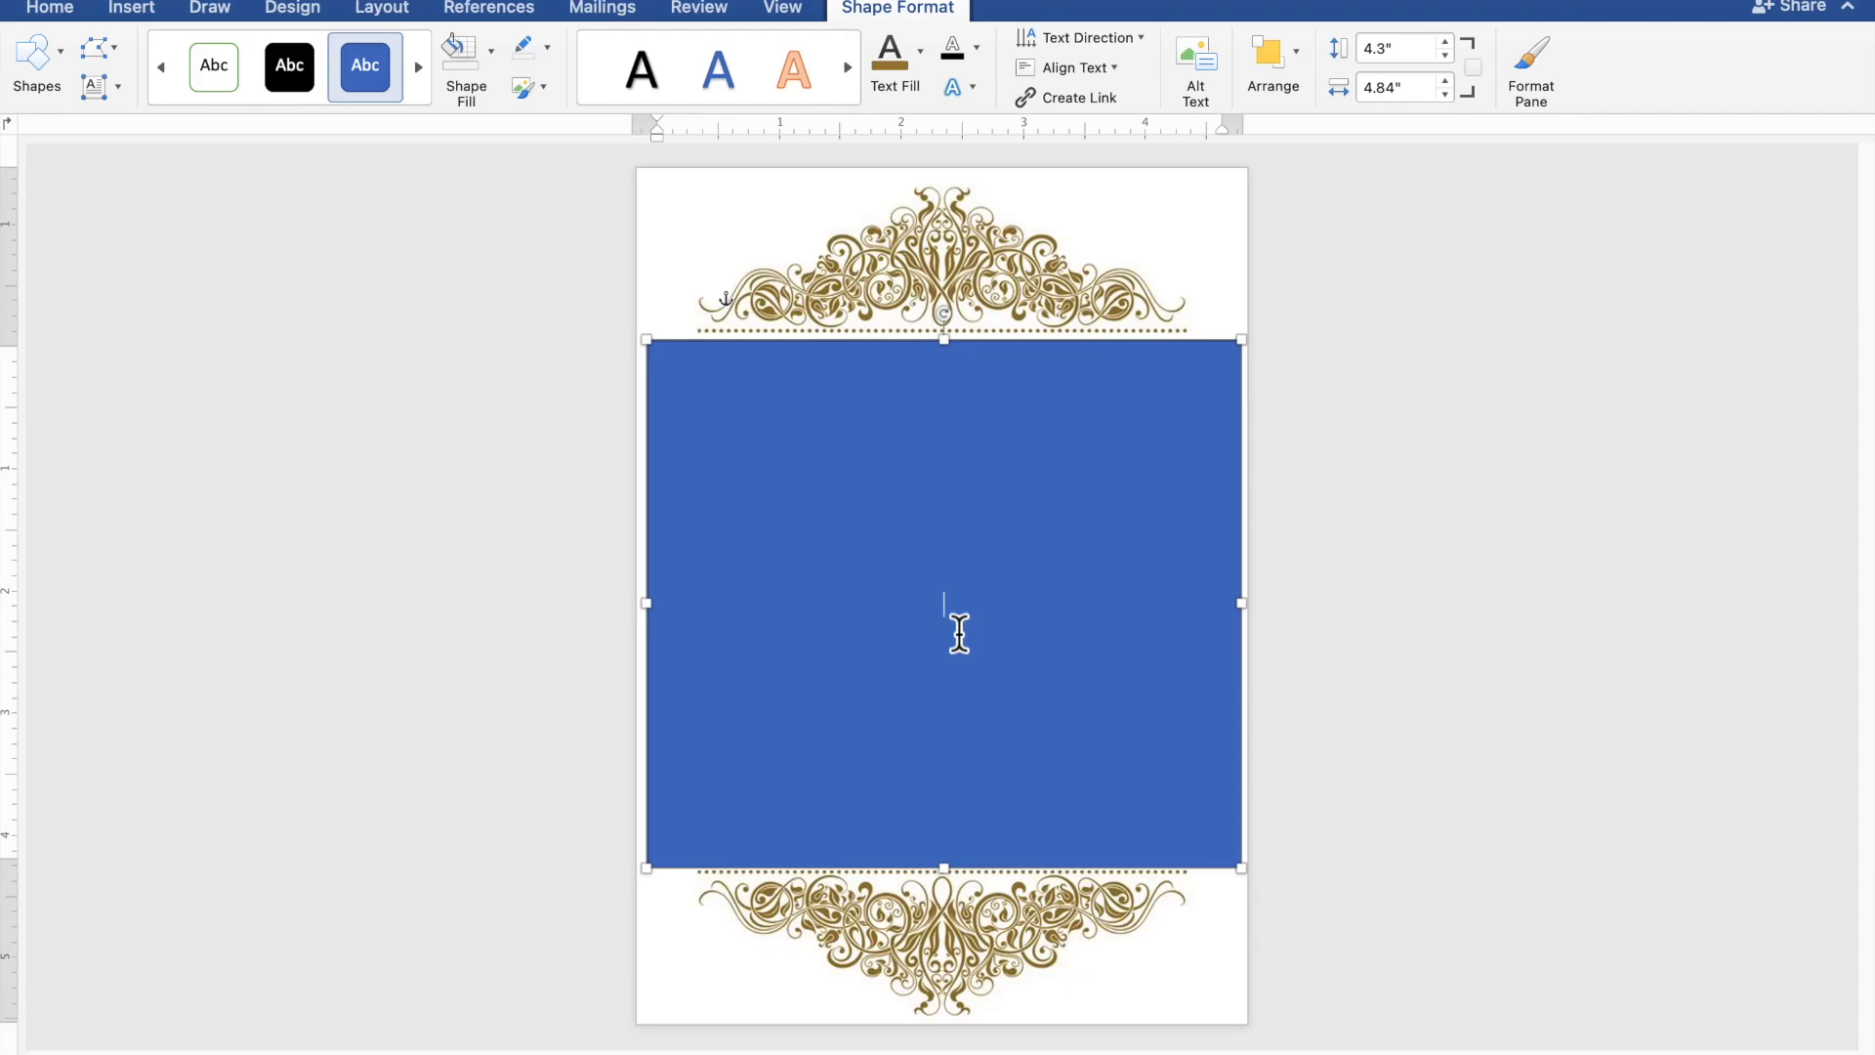
{"action": "scroll", "coordinate": [959, 634], "scroll_direction": "up", "scroll_amount": 5}
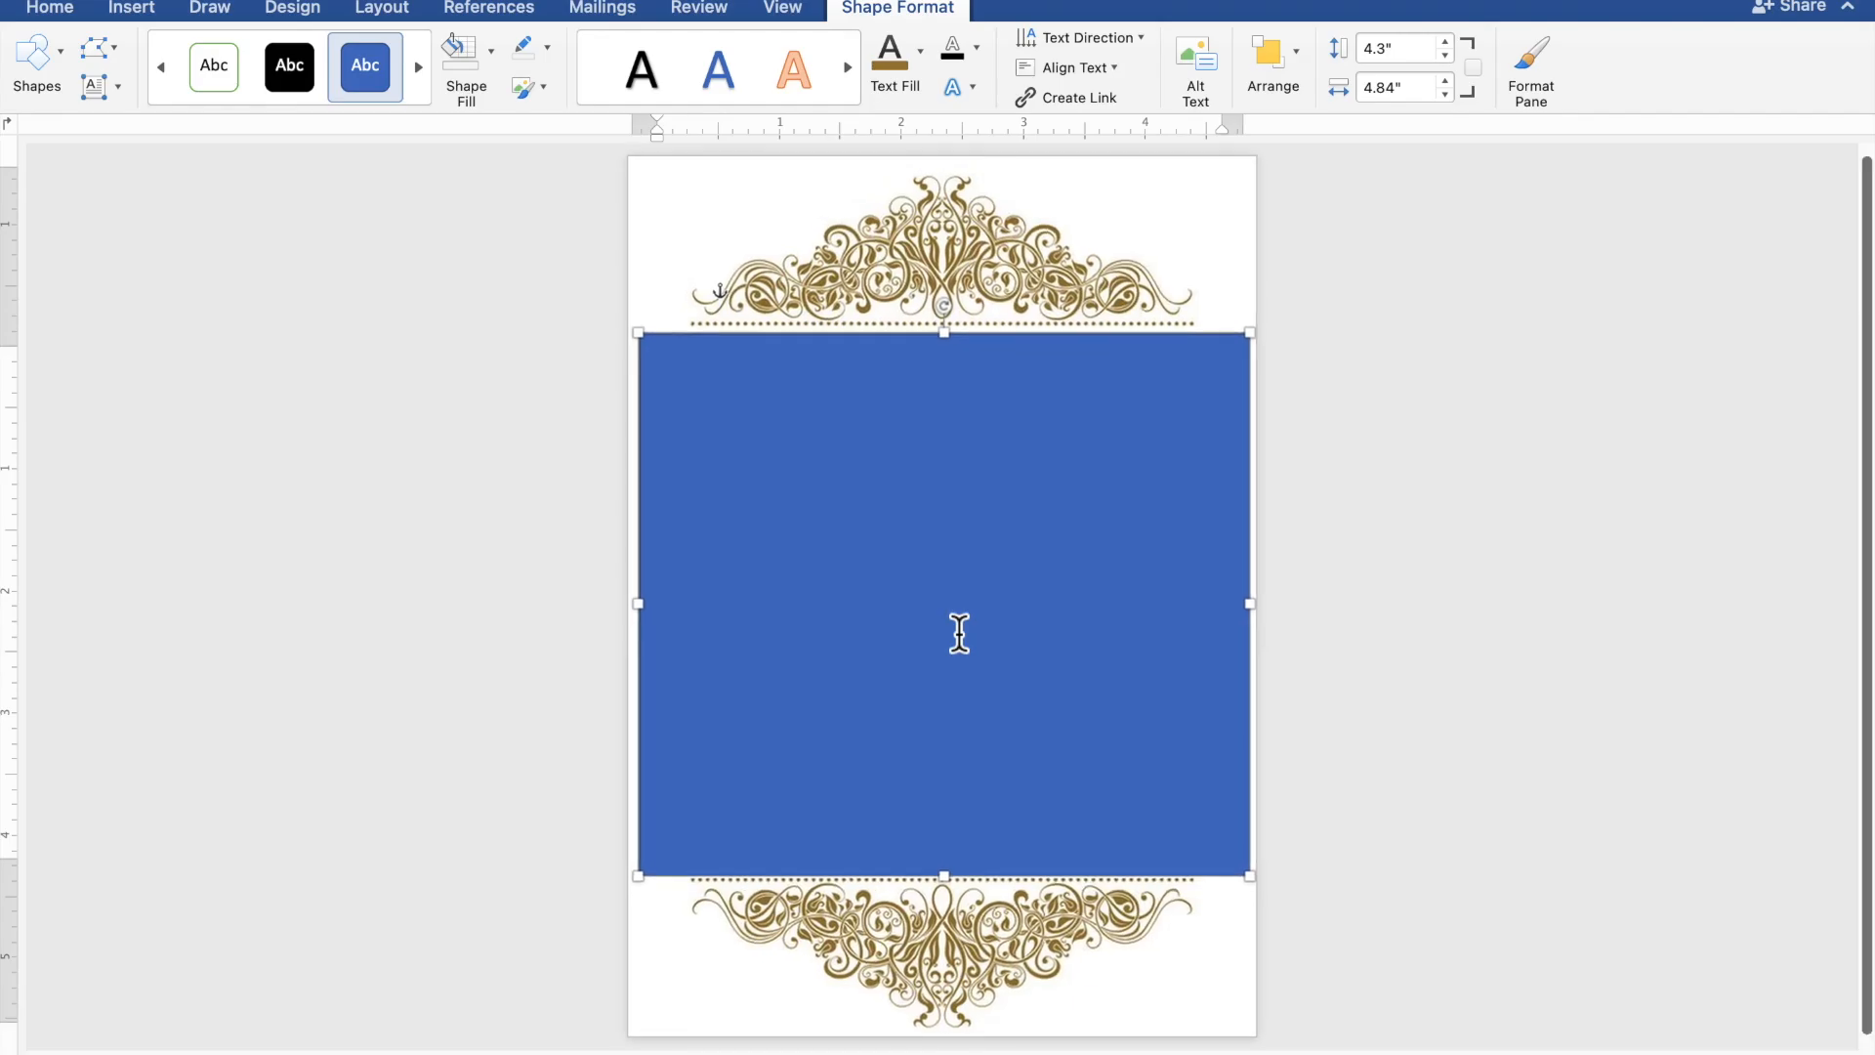
{"action": "scroll", "coordinate": [959, 634], "scroll_direction": "up", "scroll_amount": 4}
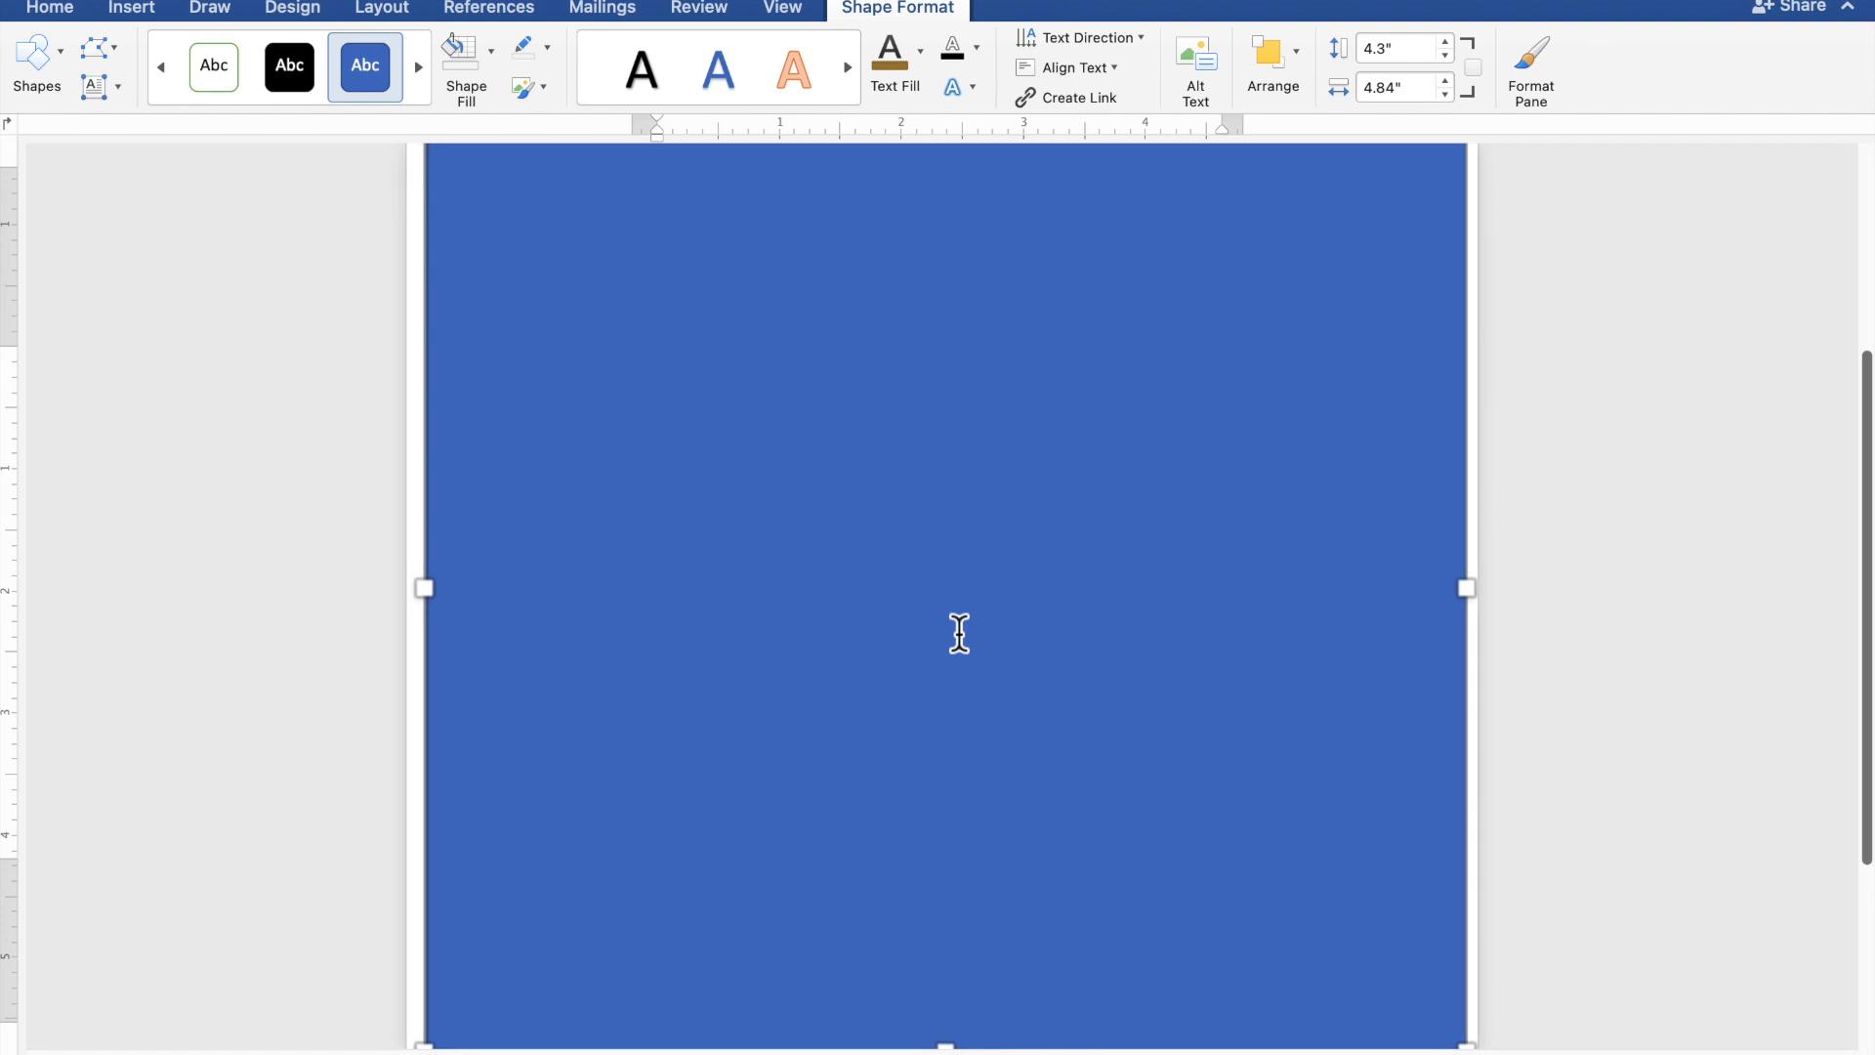
{"action": "left_click", "coordinate": [959, 634]}
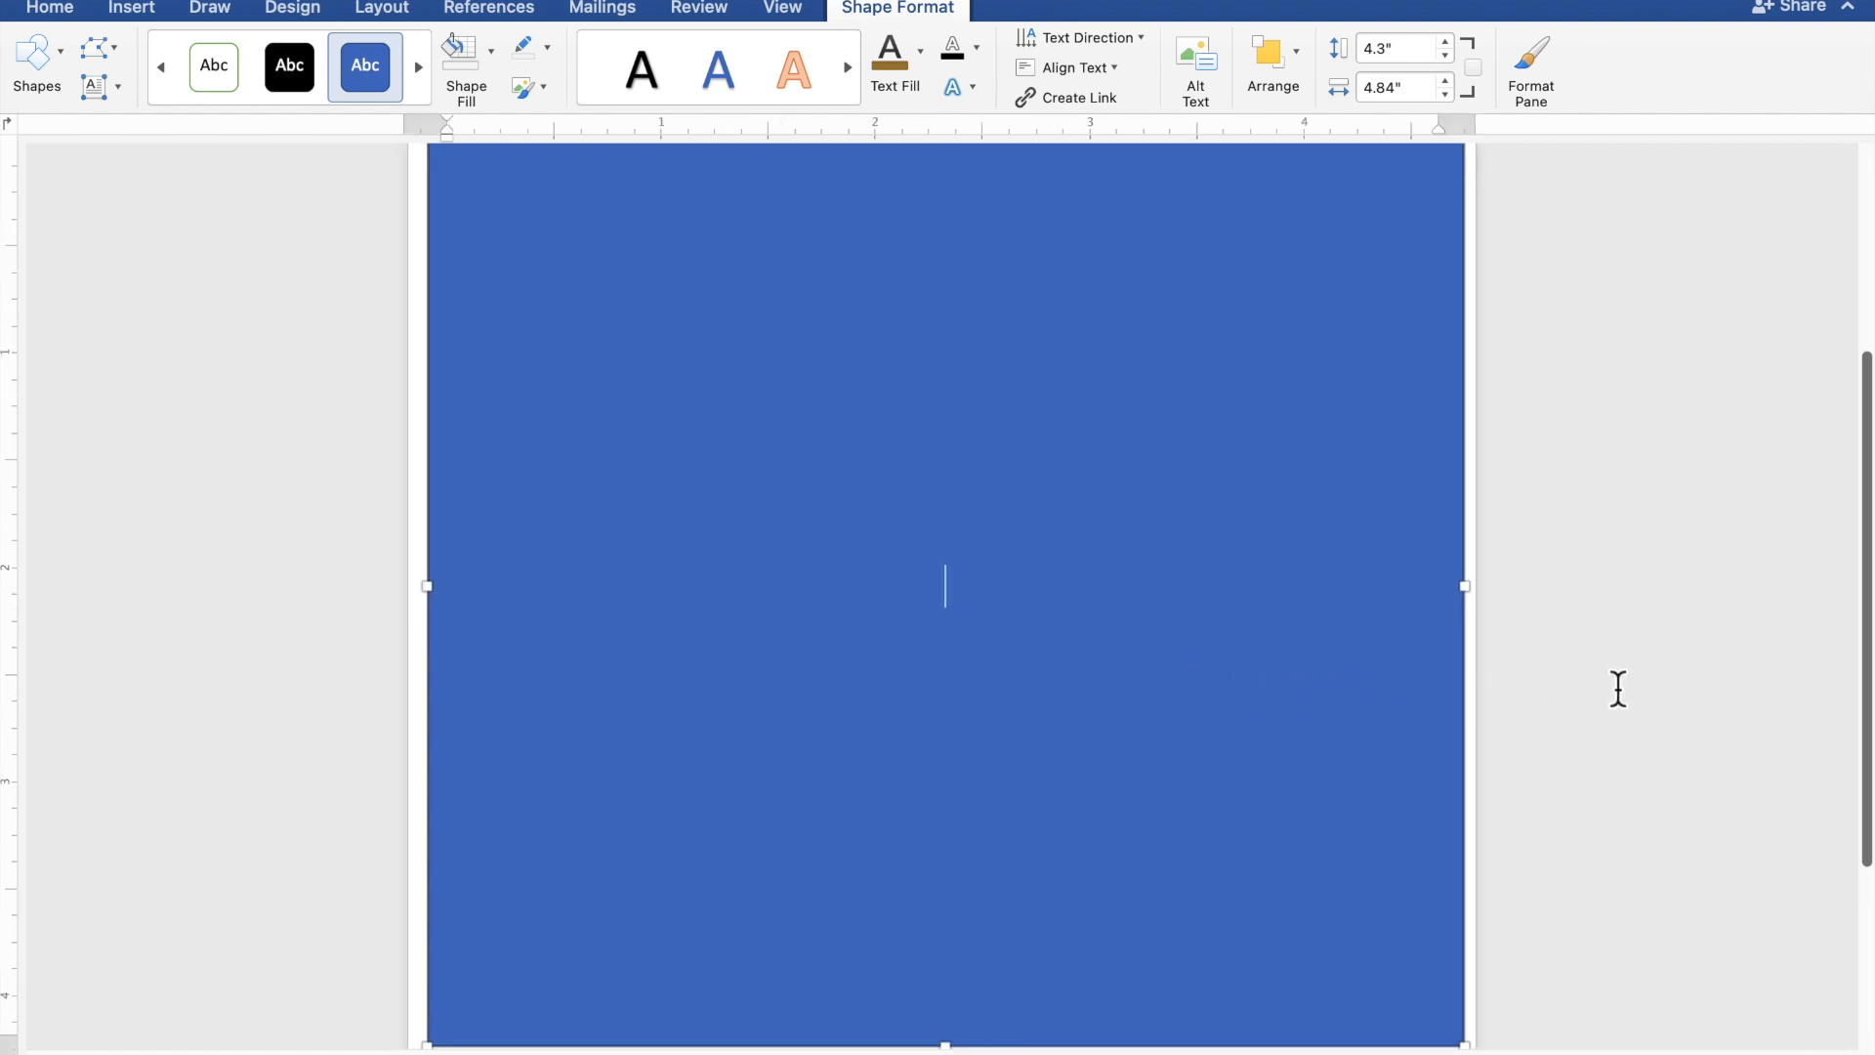
{"action": "type", "text": "TOGET"}
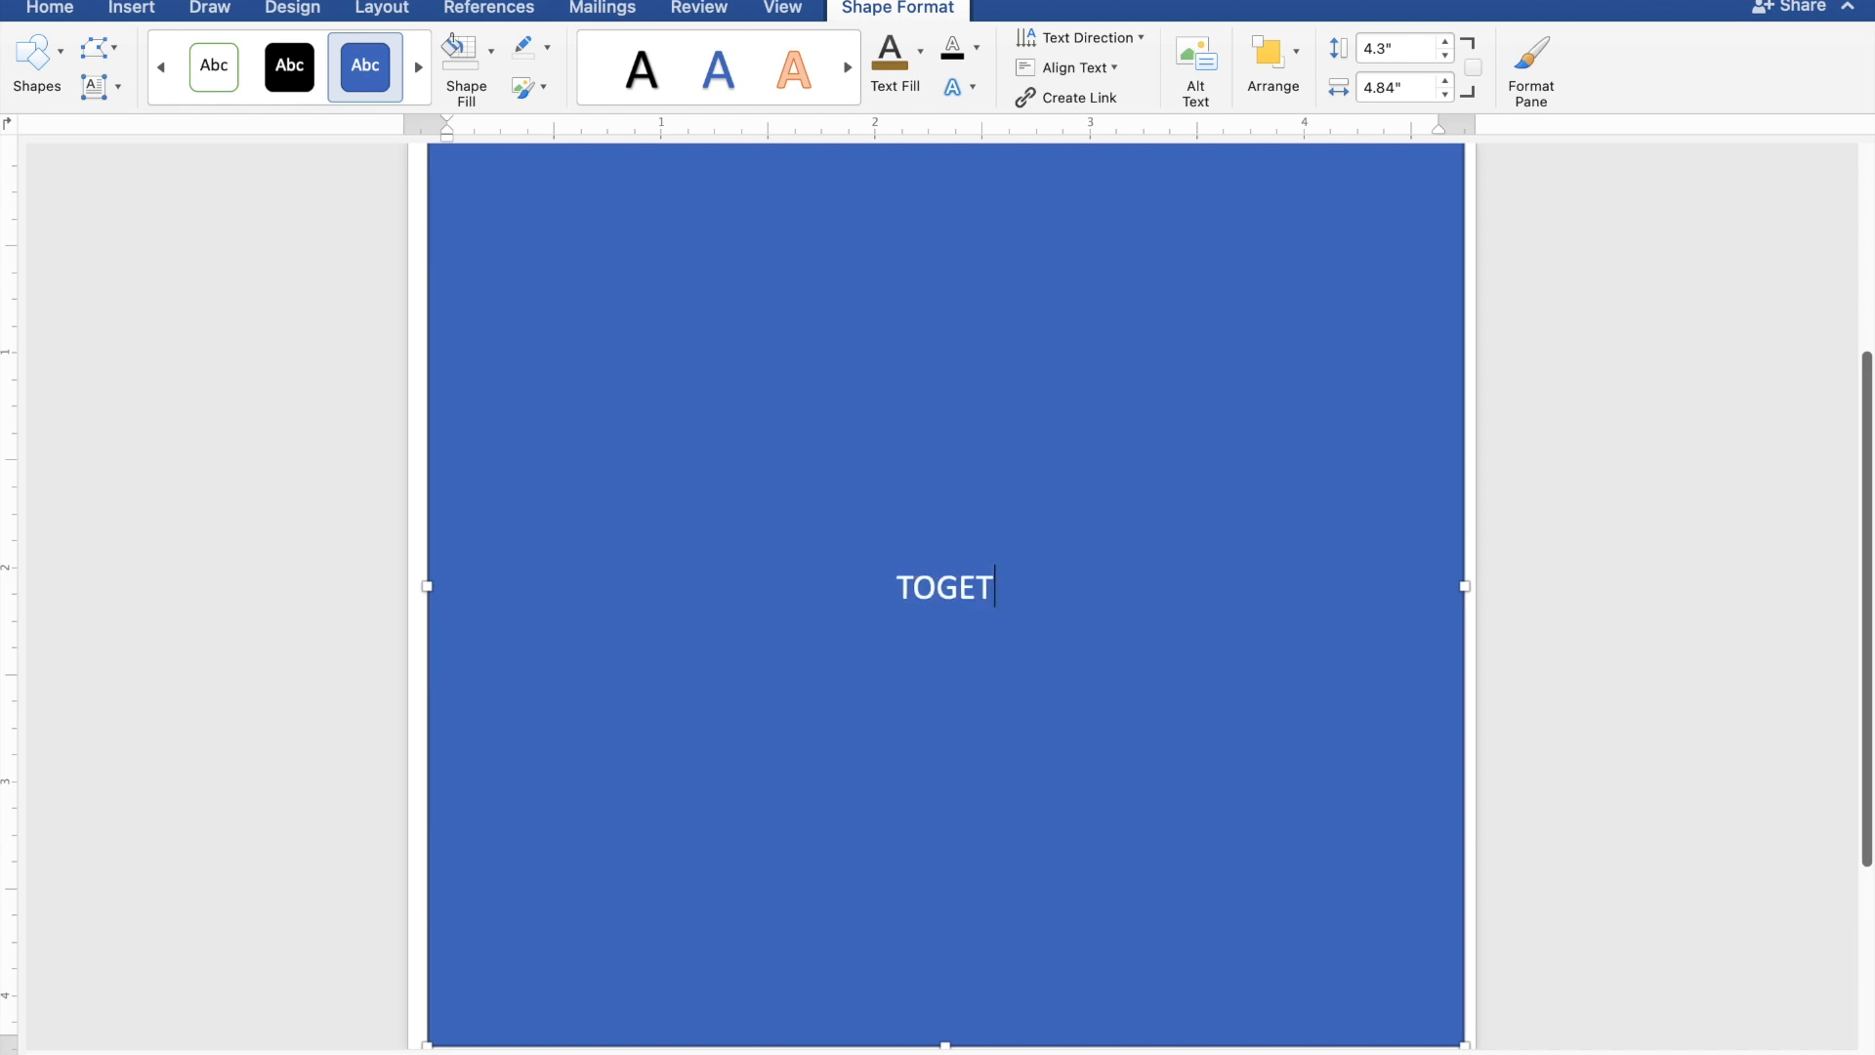
{"action": "type", "text": "HE"}
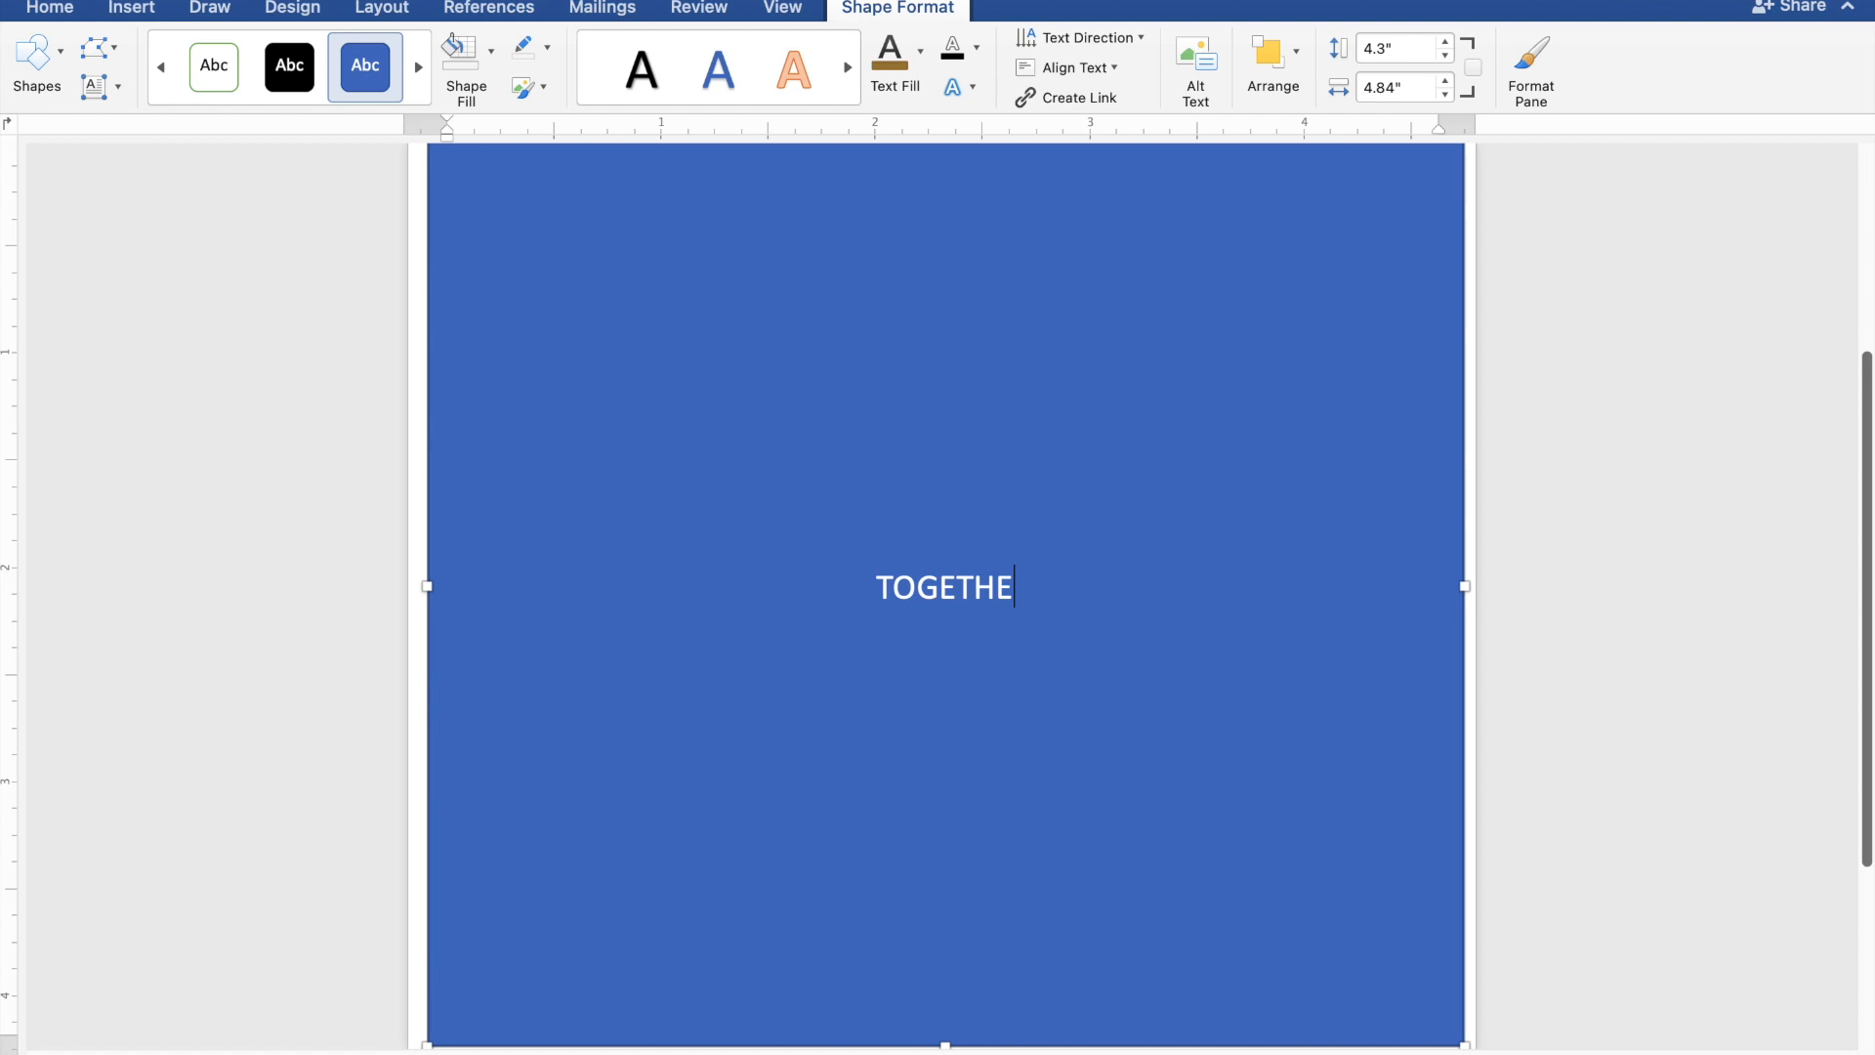
{"action": "type", "text": "R W"}
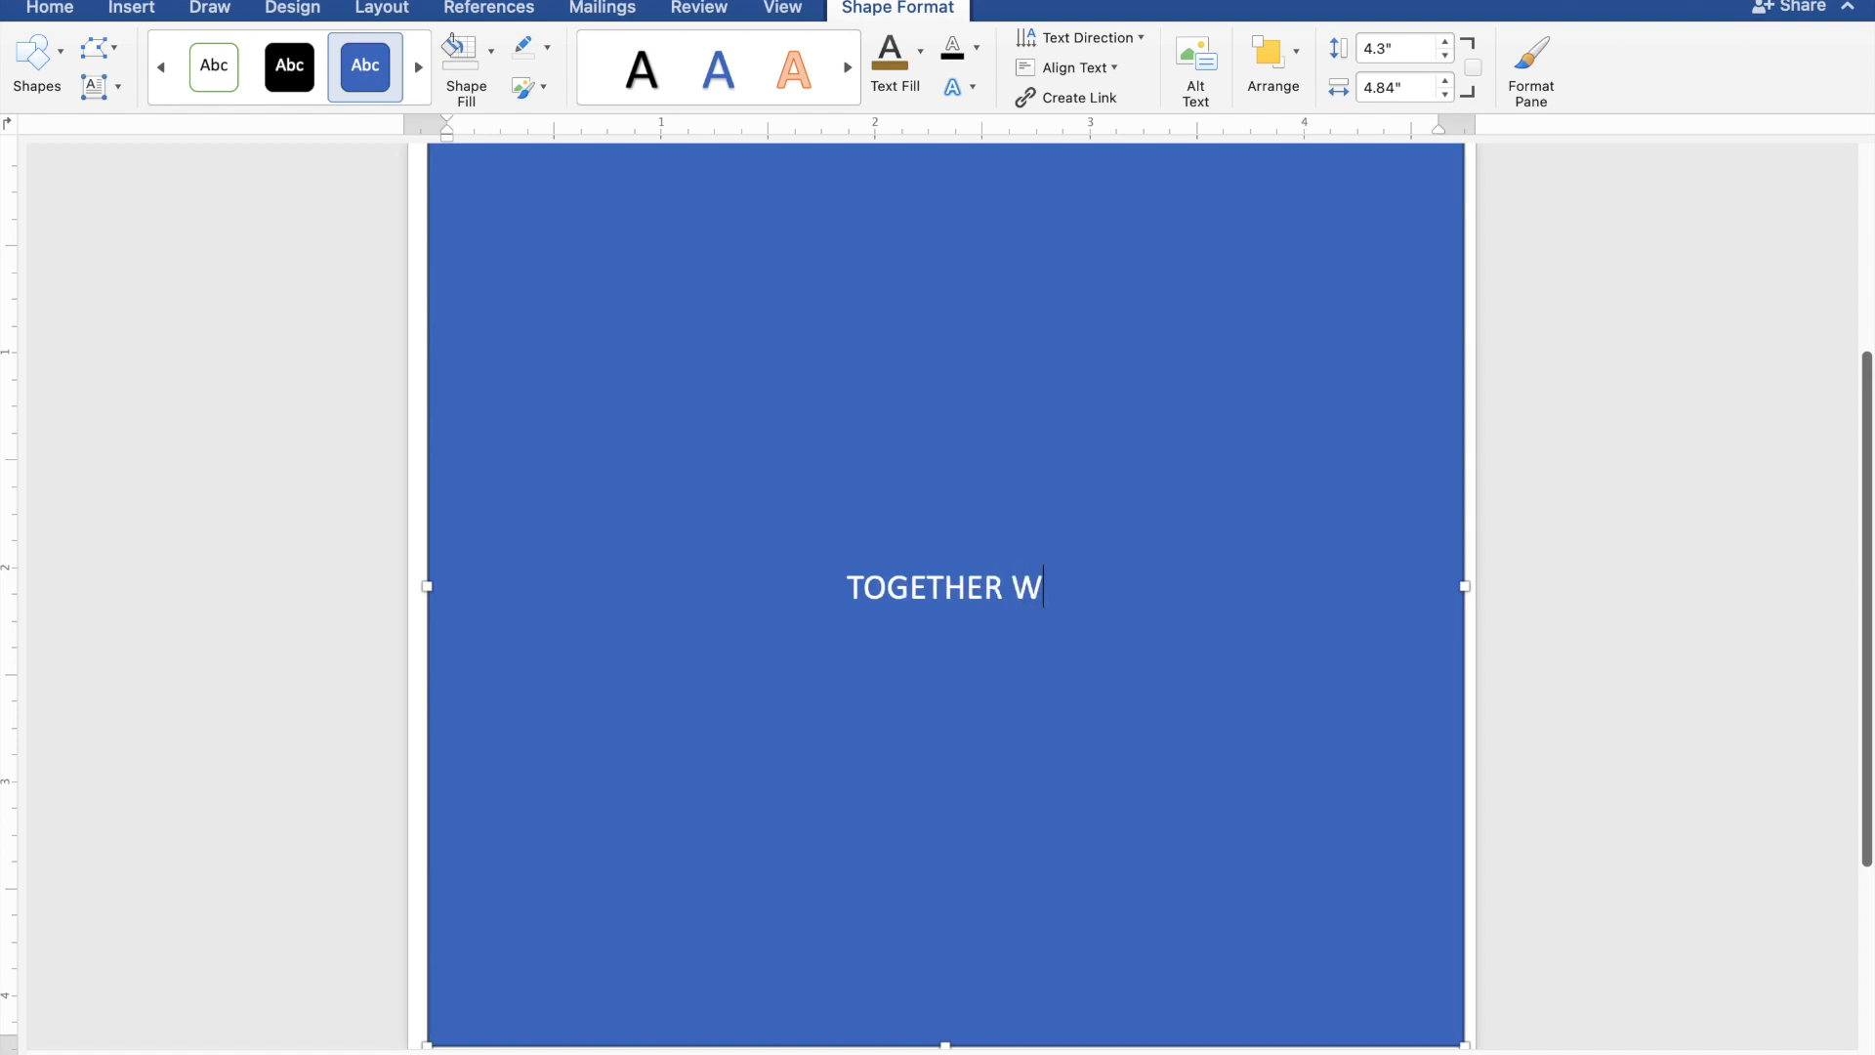
{"action": "type", "text": "ITH"}
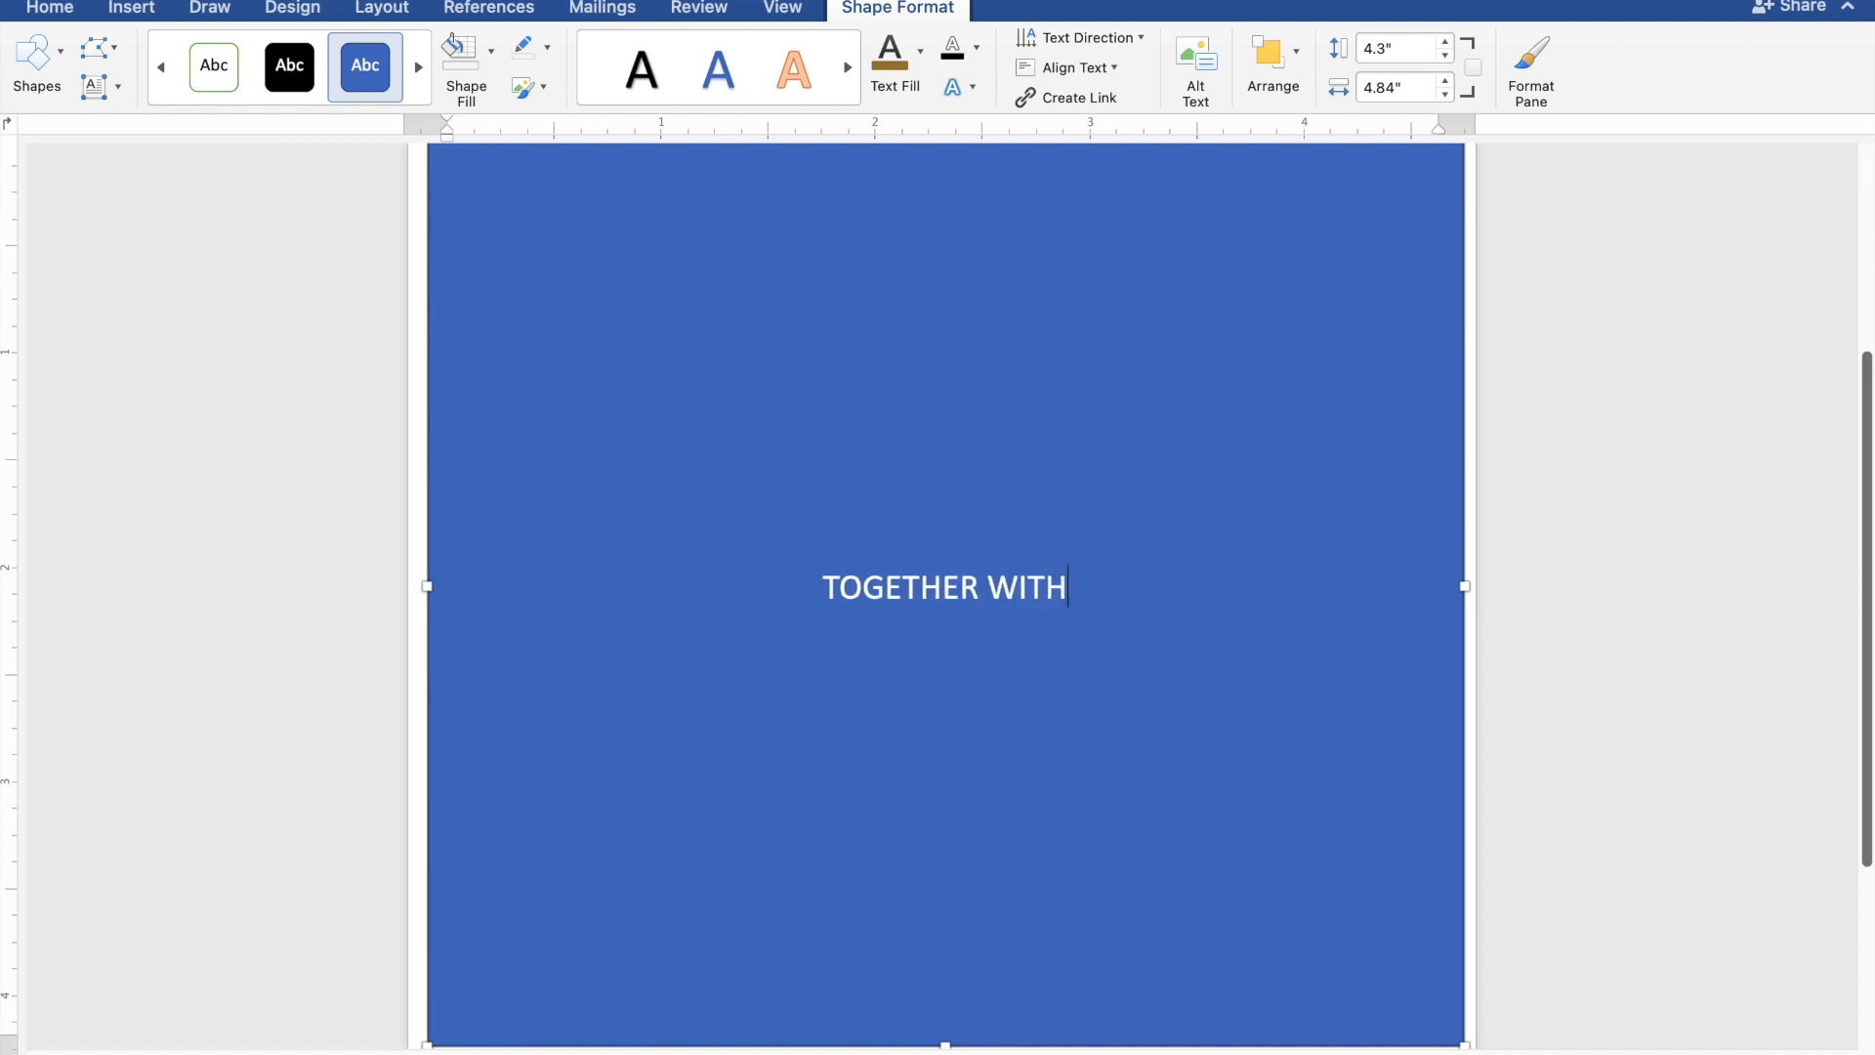
{"action": "type", "text": " THE"}
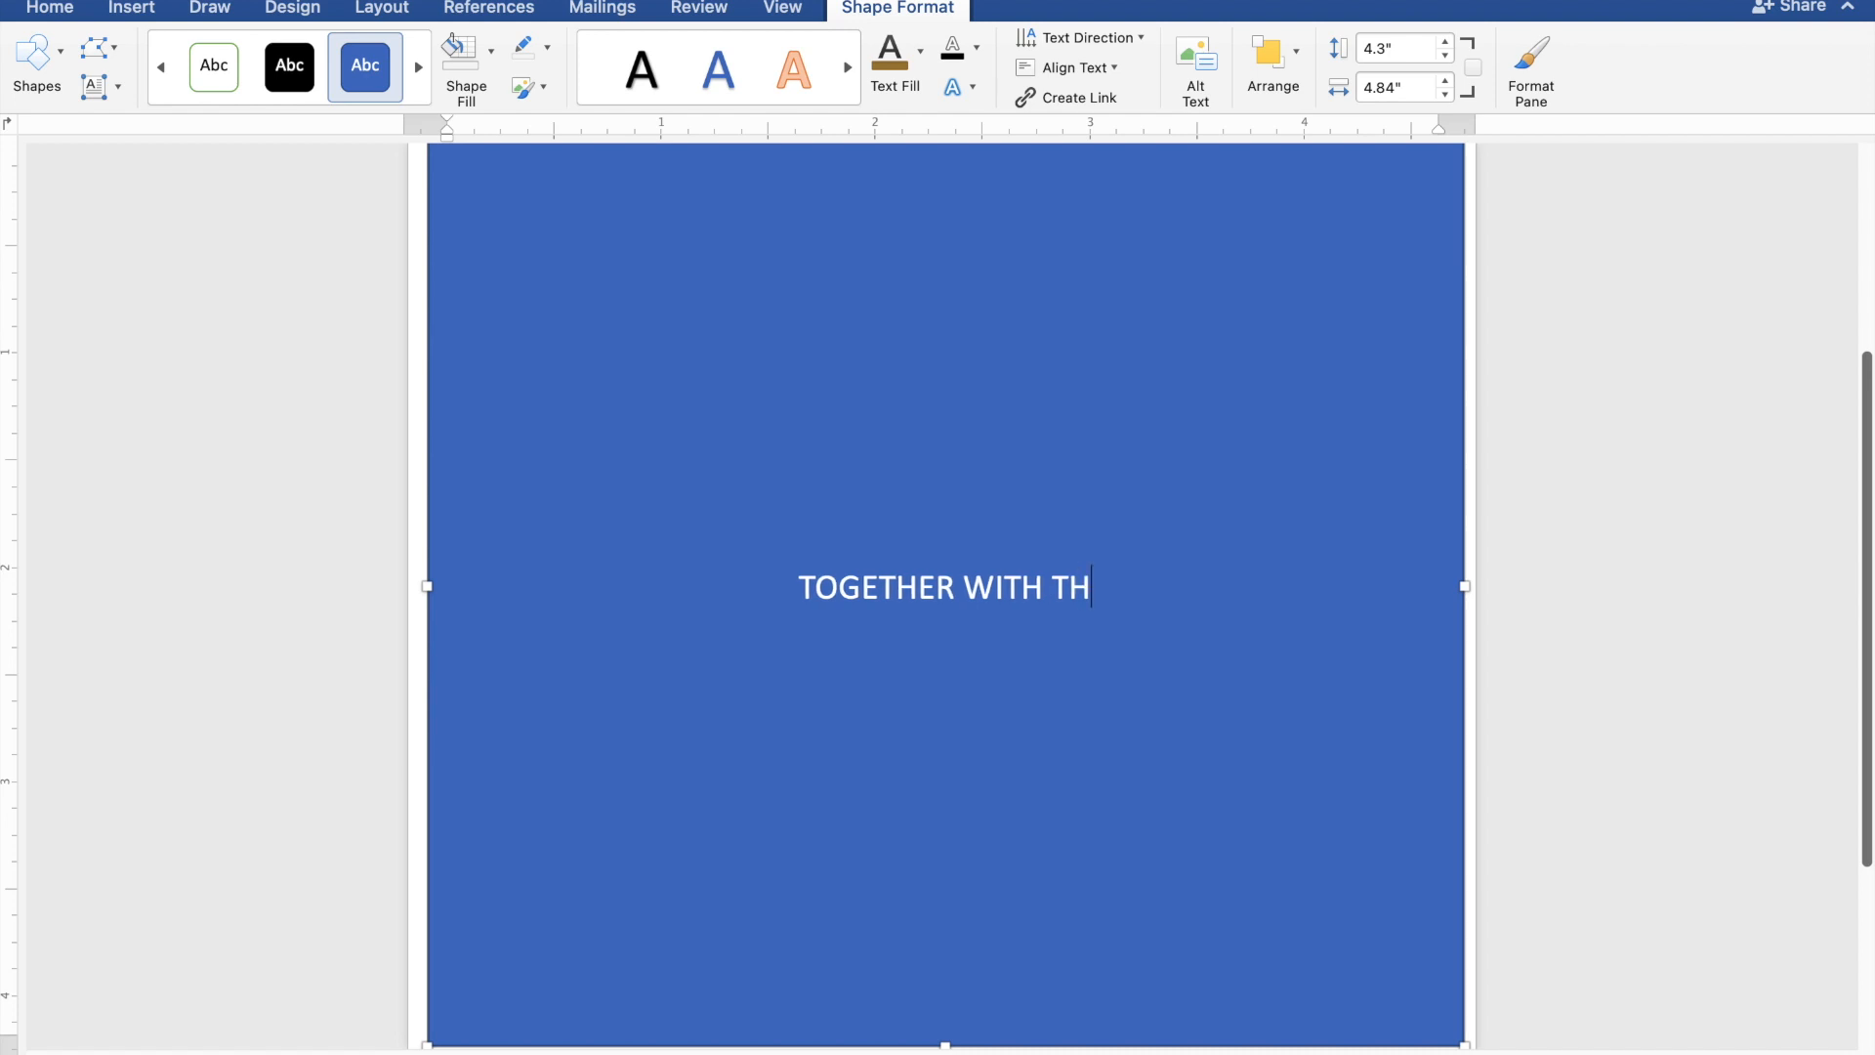
{"action": "type", "text": "IR "}
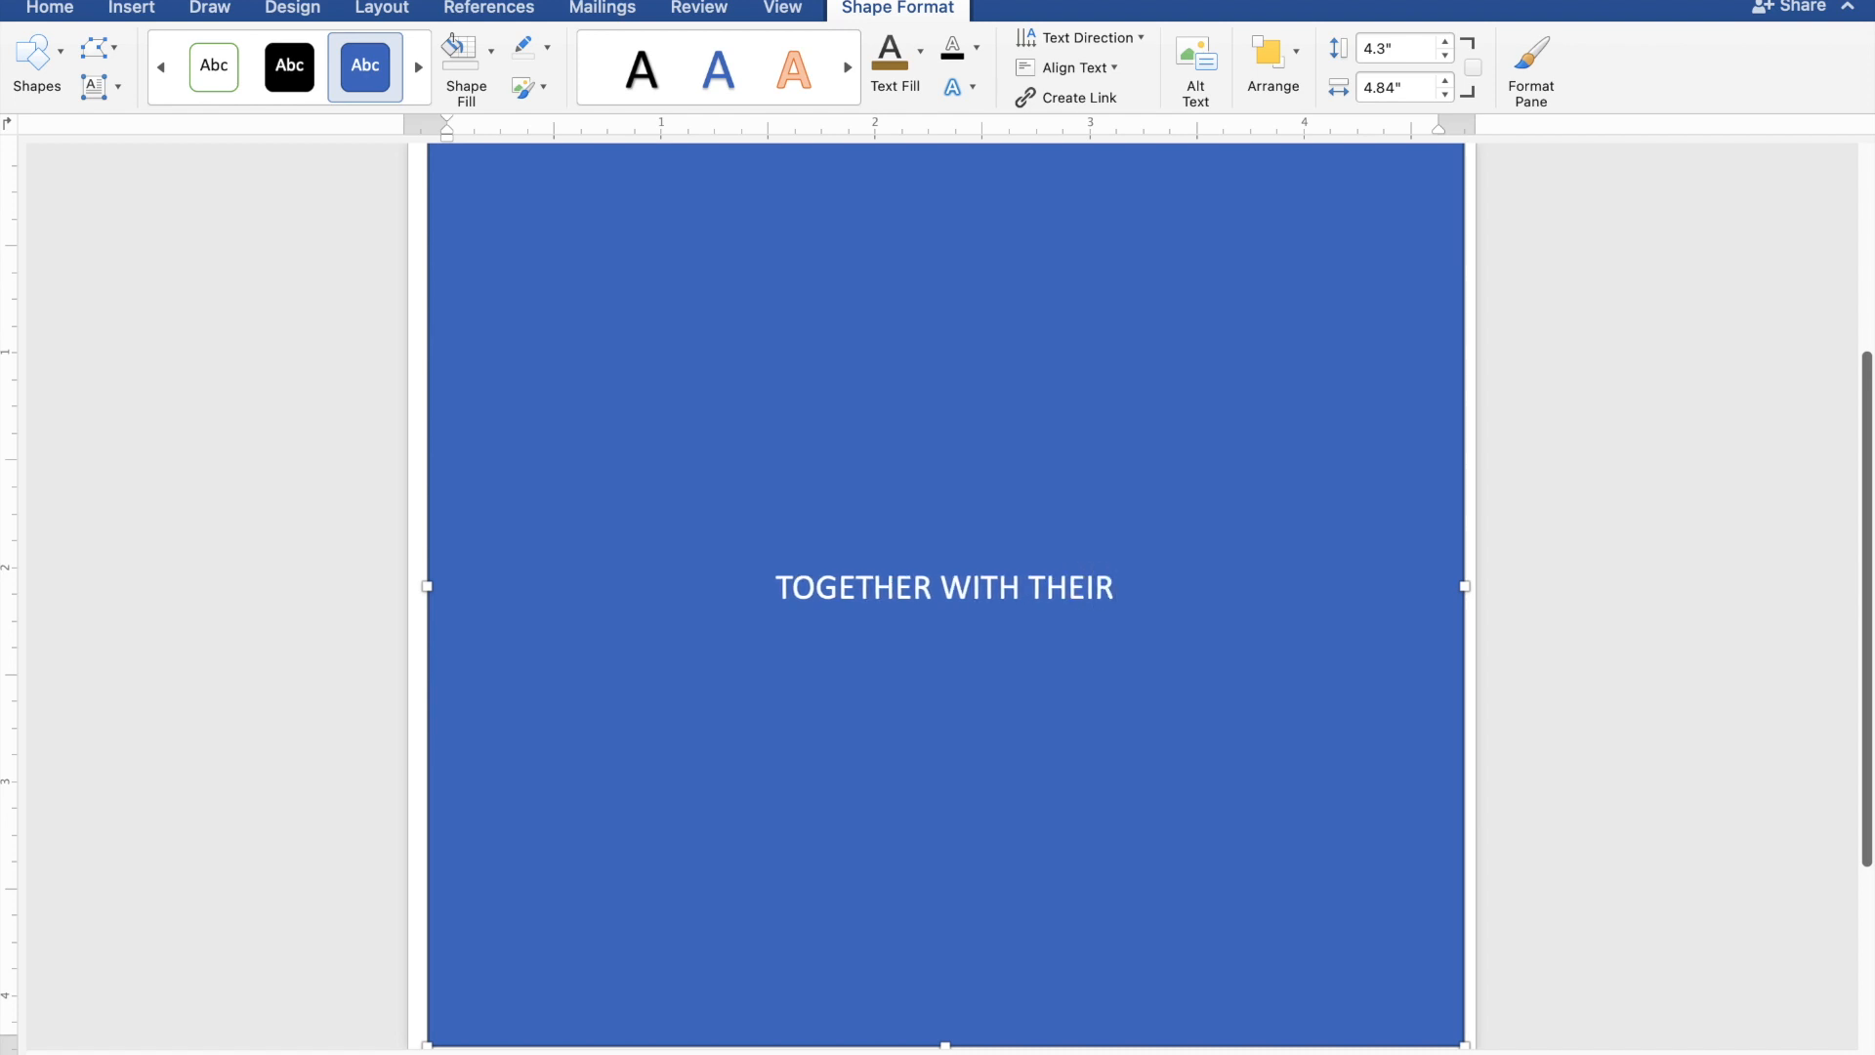
{"action": "type", "text": "F"}
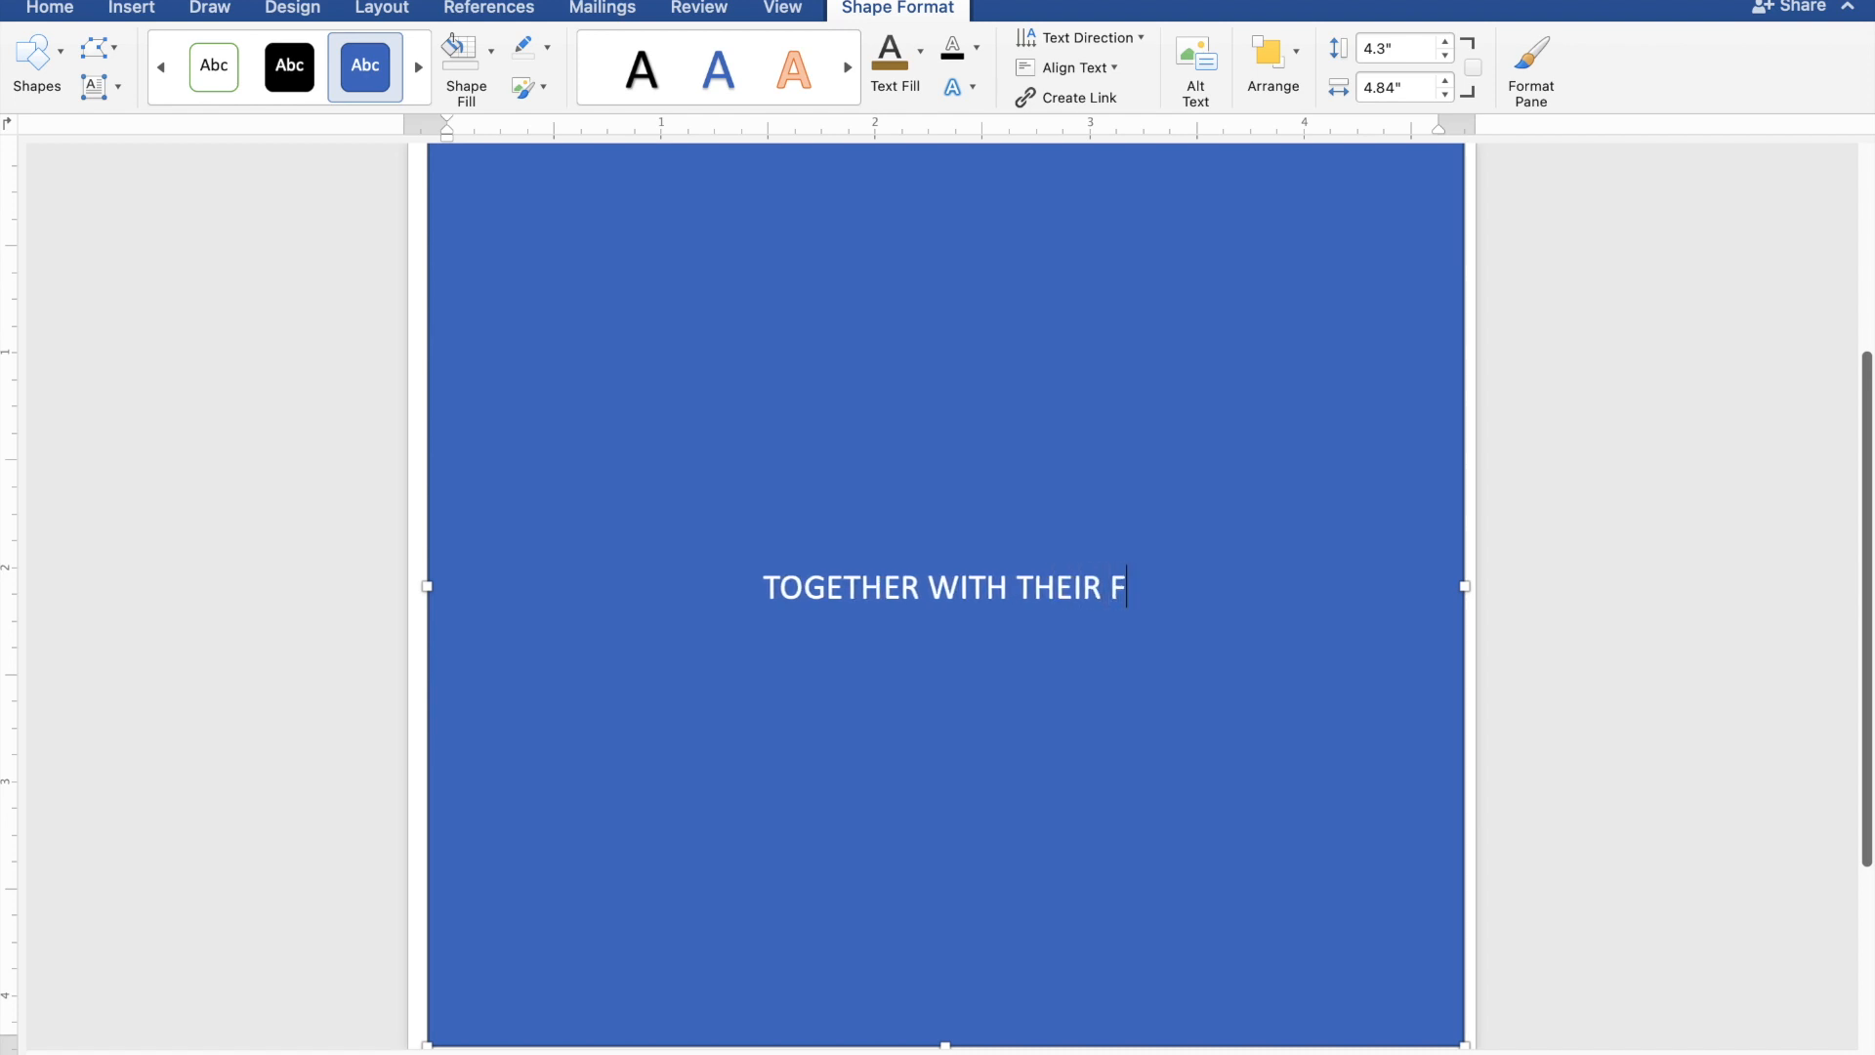
{"action": "type", "text": "AMI"}
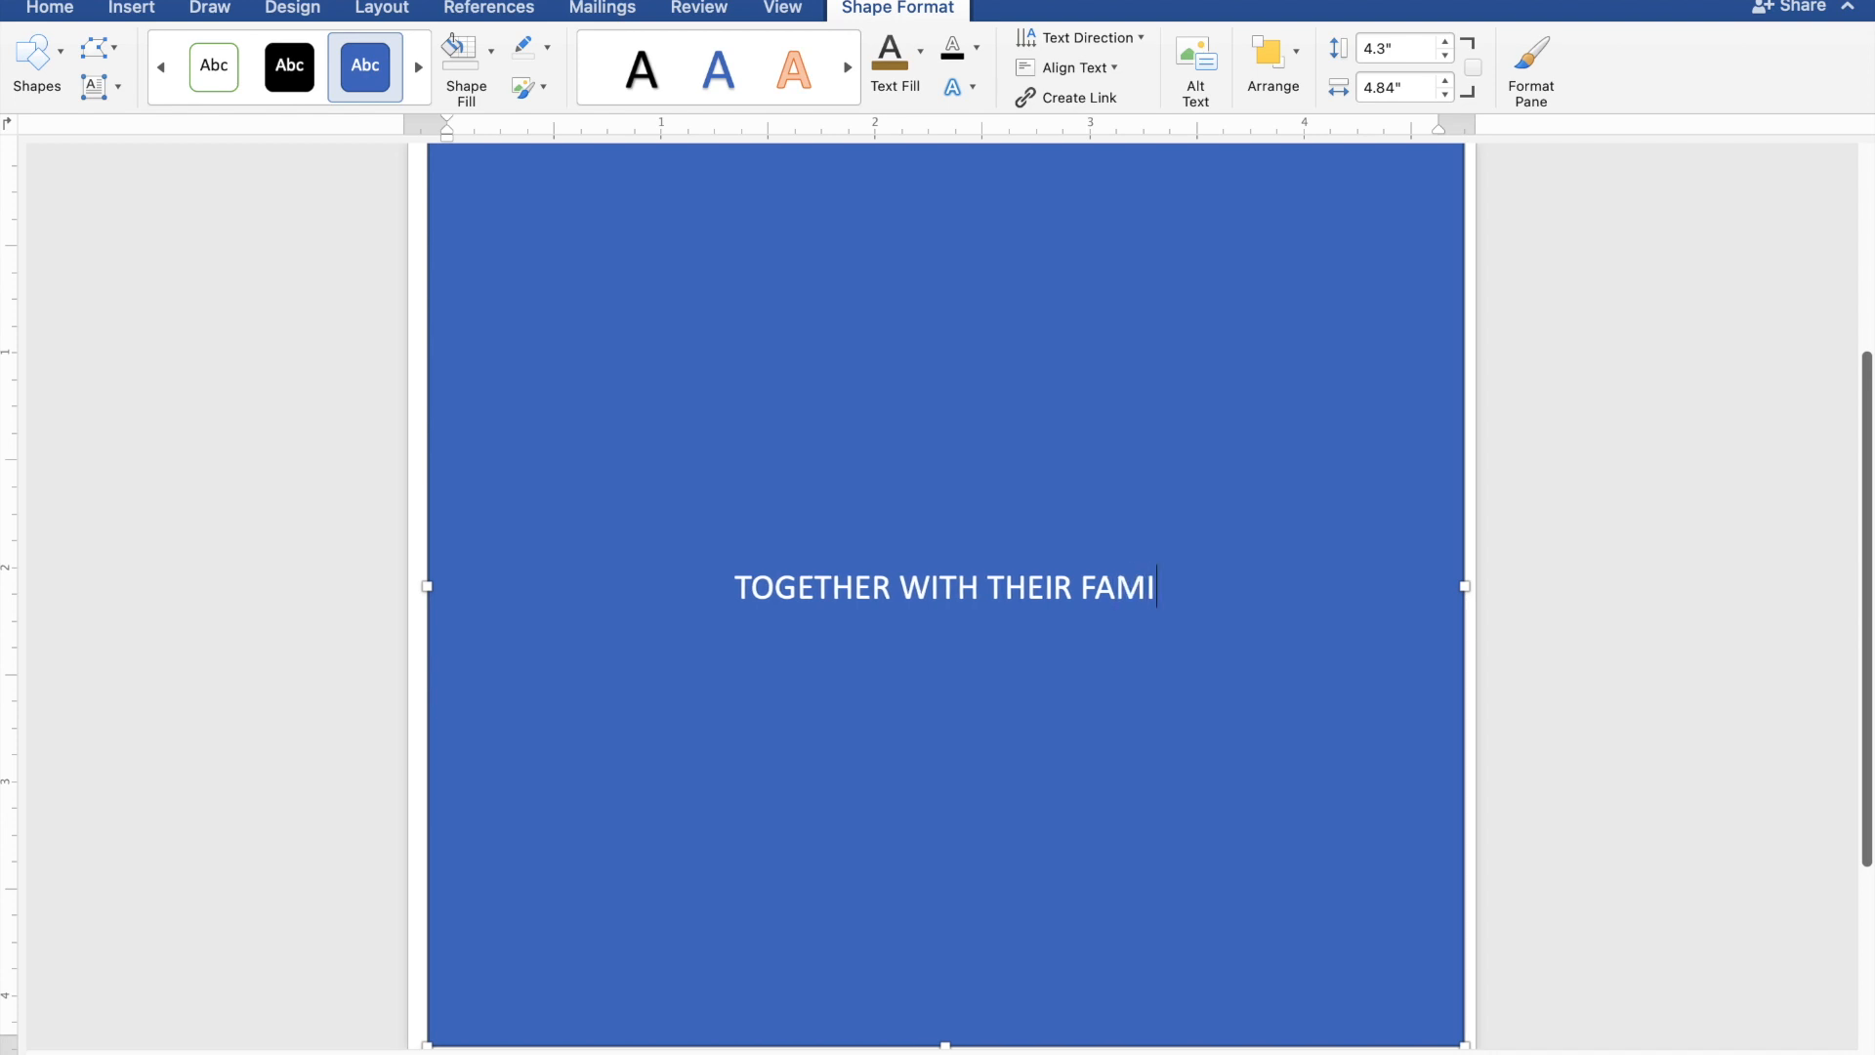
{"action": "type", "text": "LIES"}
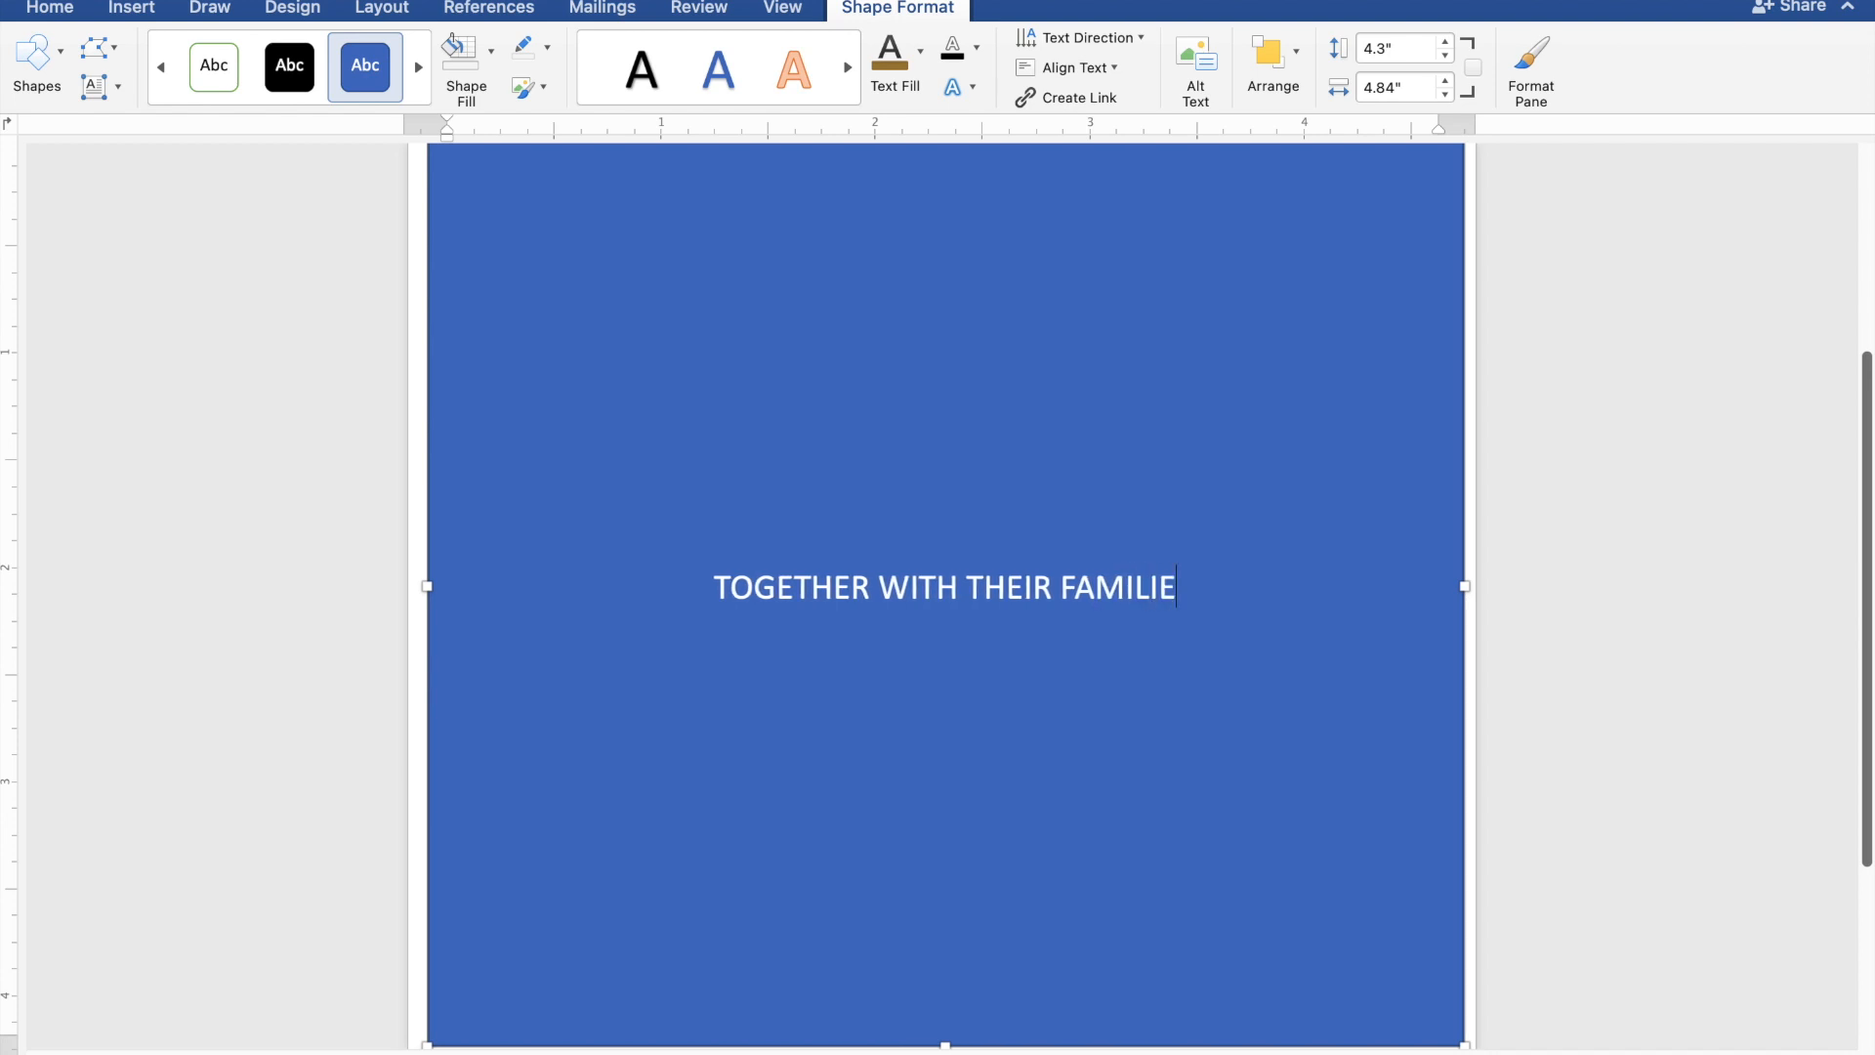
{"action": "key", "text": "Return"}
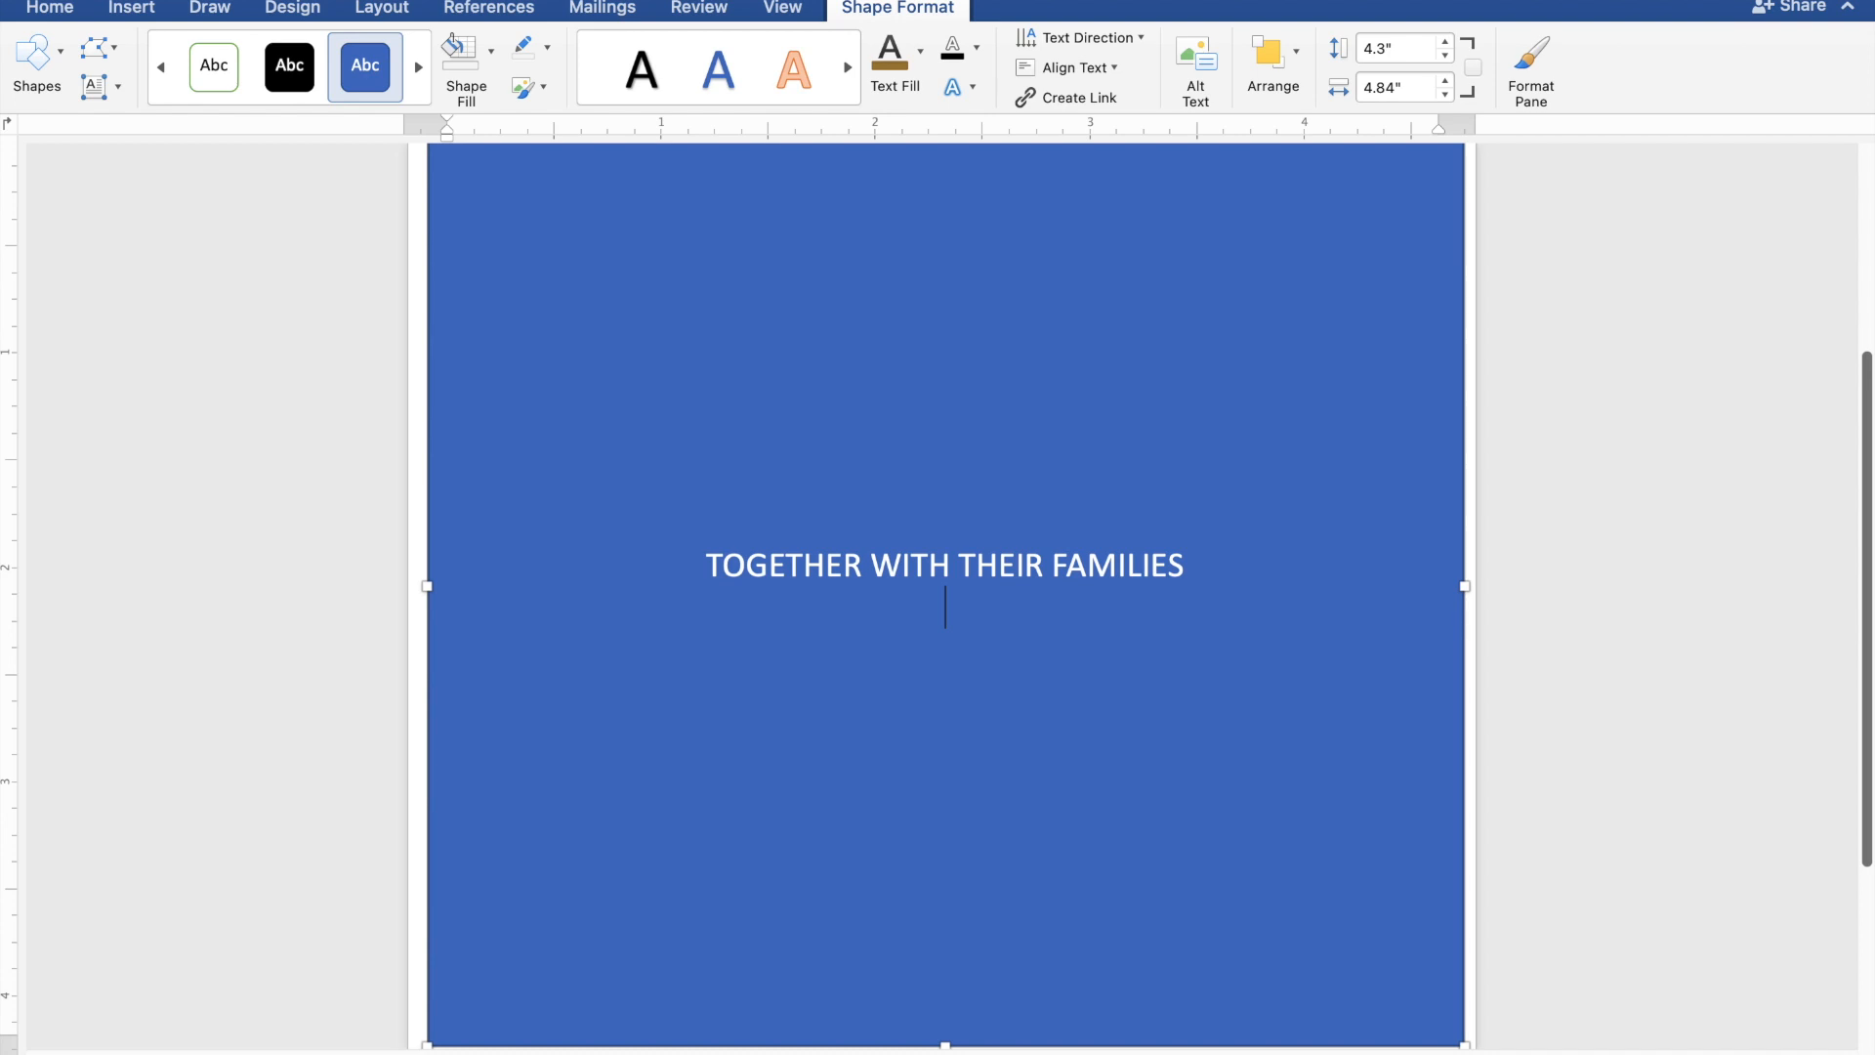
{"action": "key", "text": "Return"}
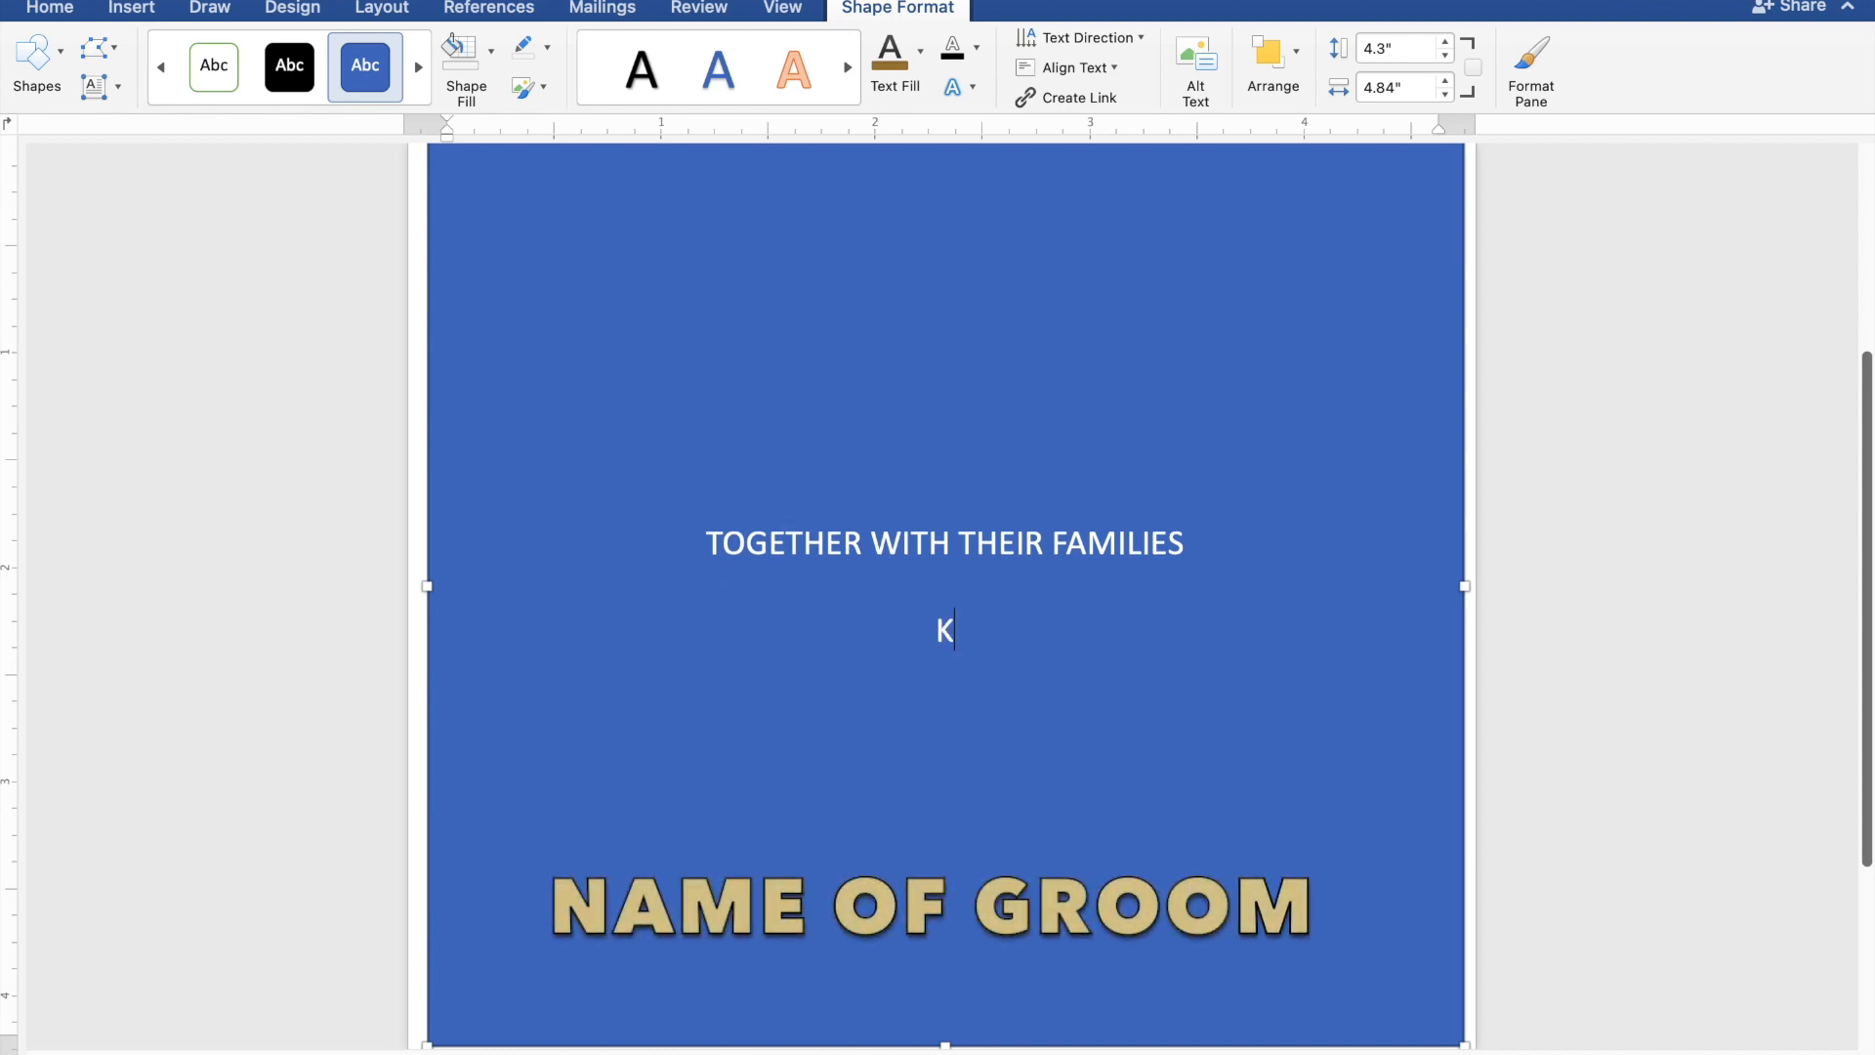
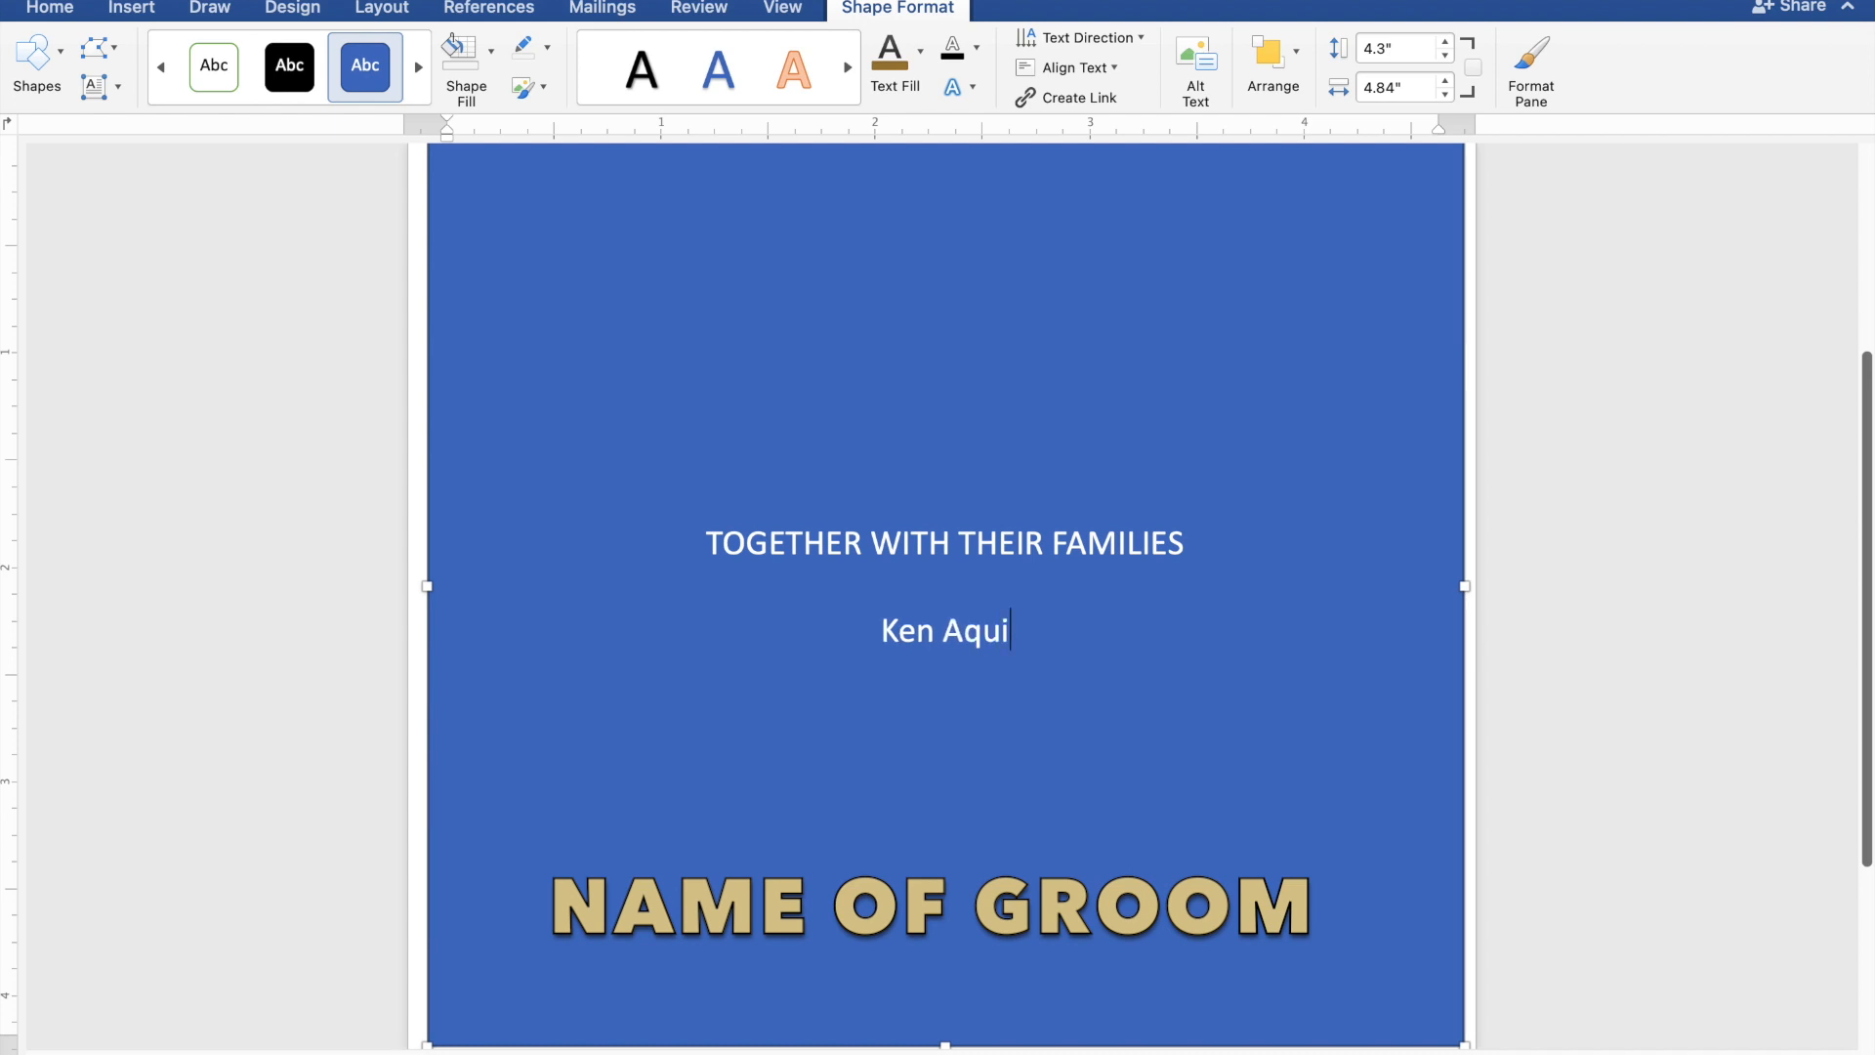
Enter the groom's full name below the blank line, with "AND" on the line beneath it.
{"action": "key", "text": "Return"}
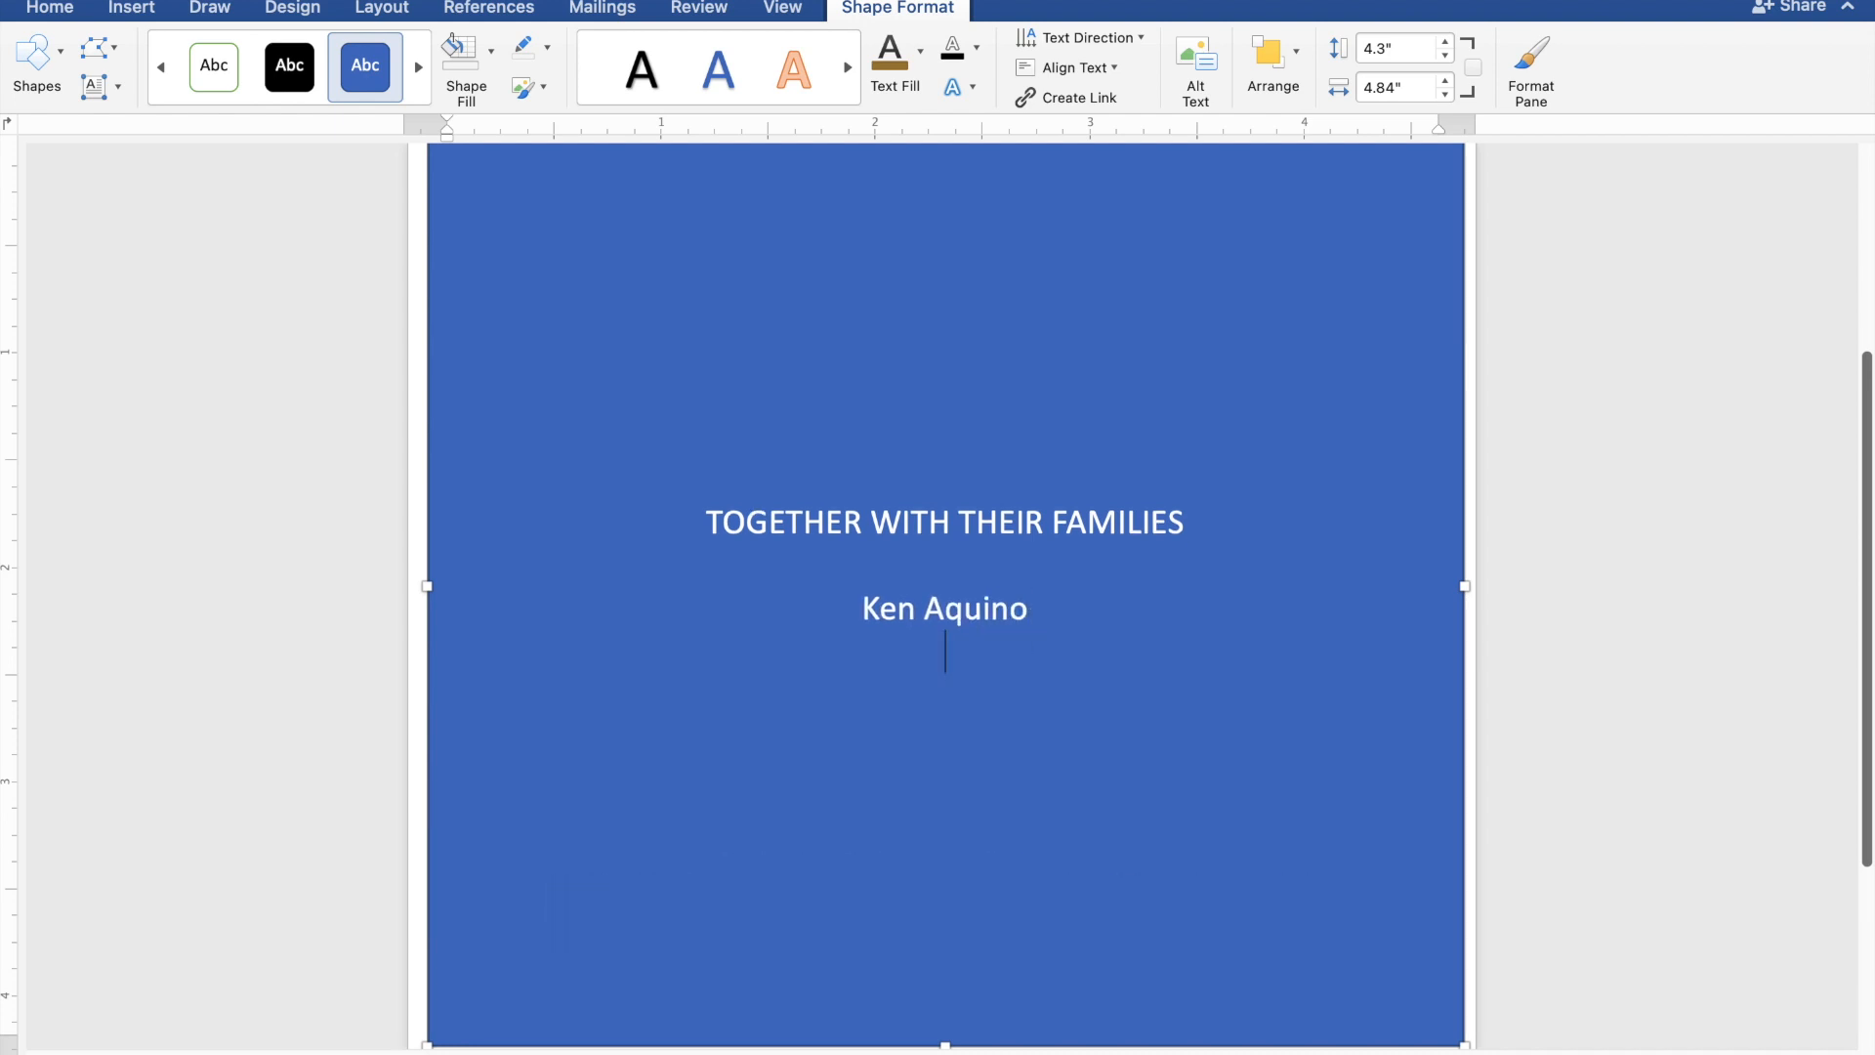
{"action": "type", "text": "AND"}
{"action": "key", "text": "Return"}
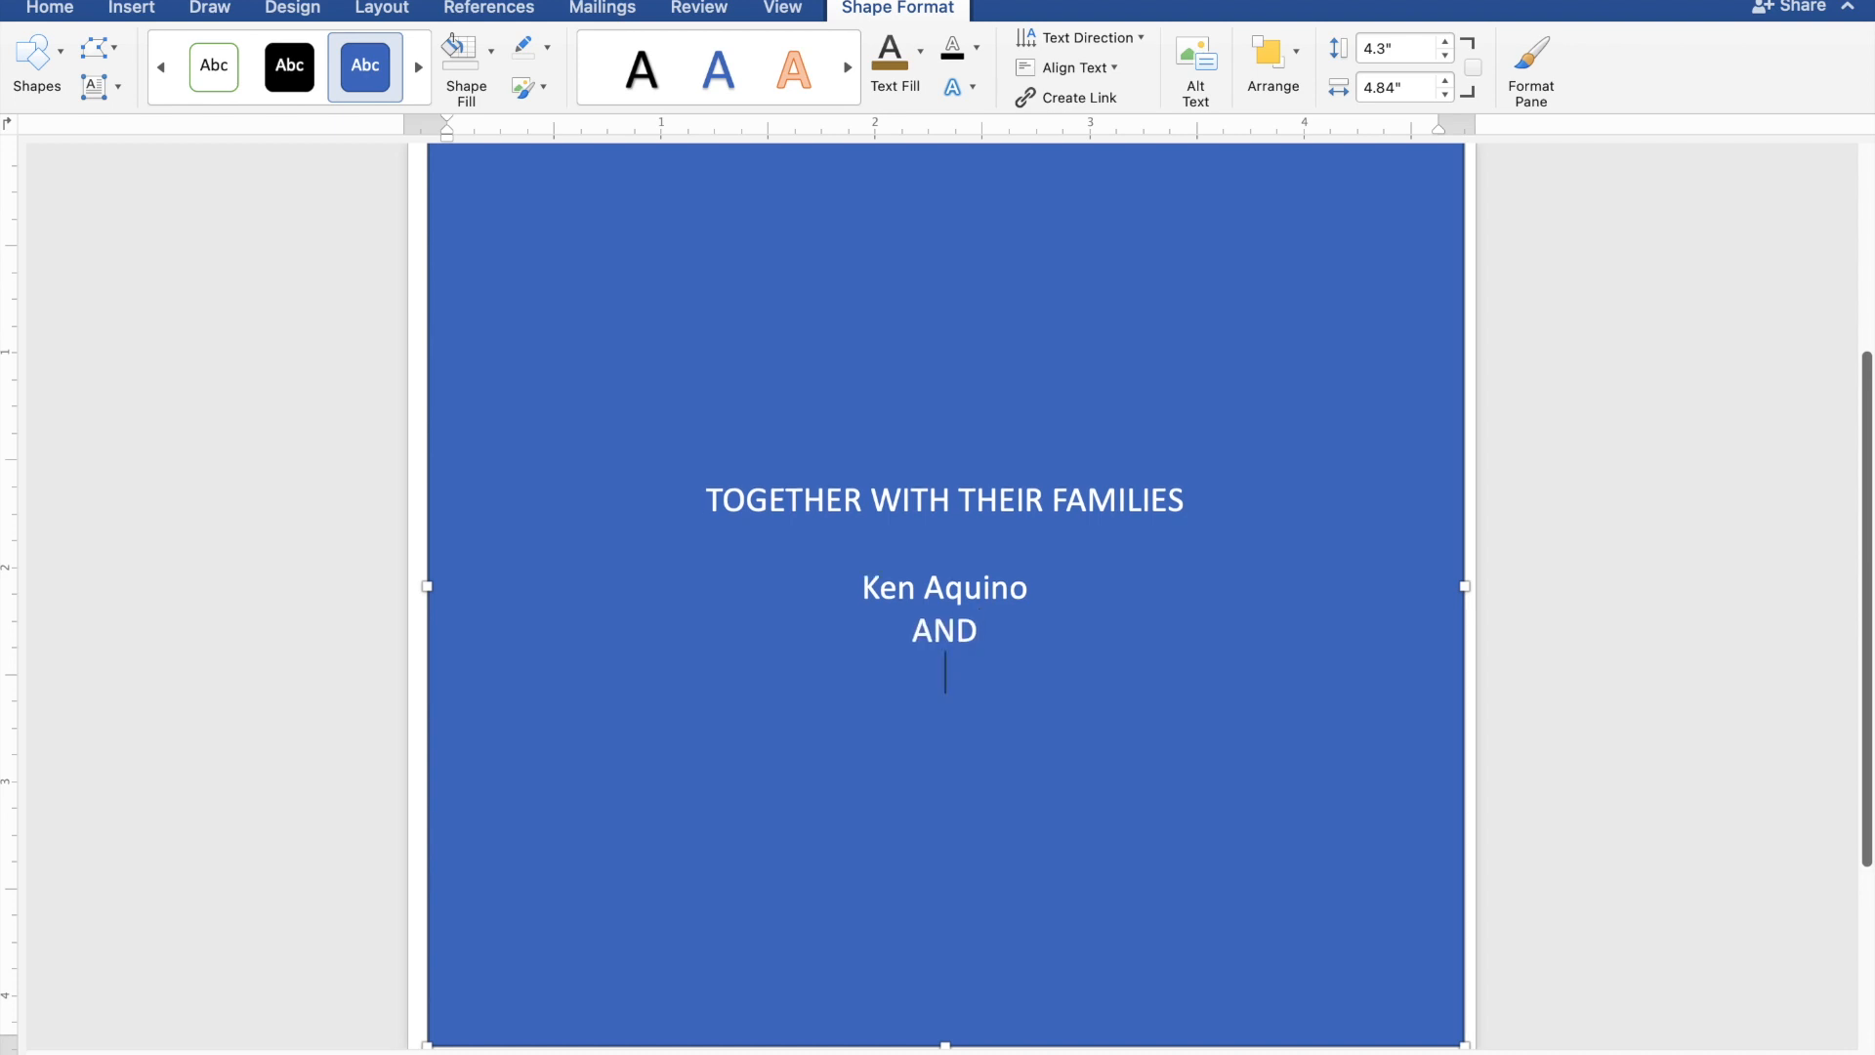
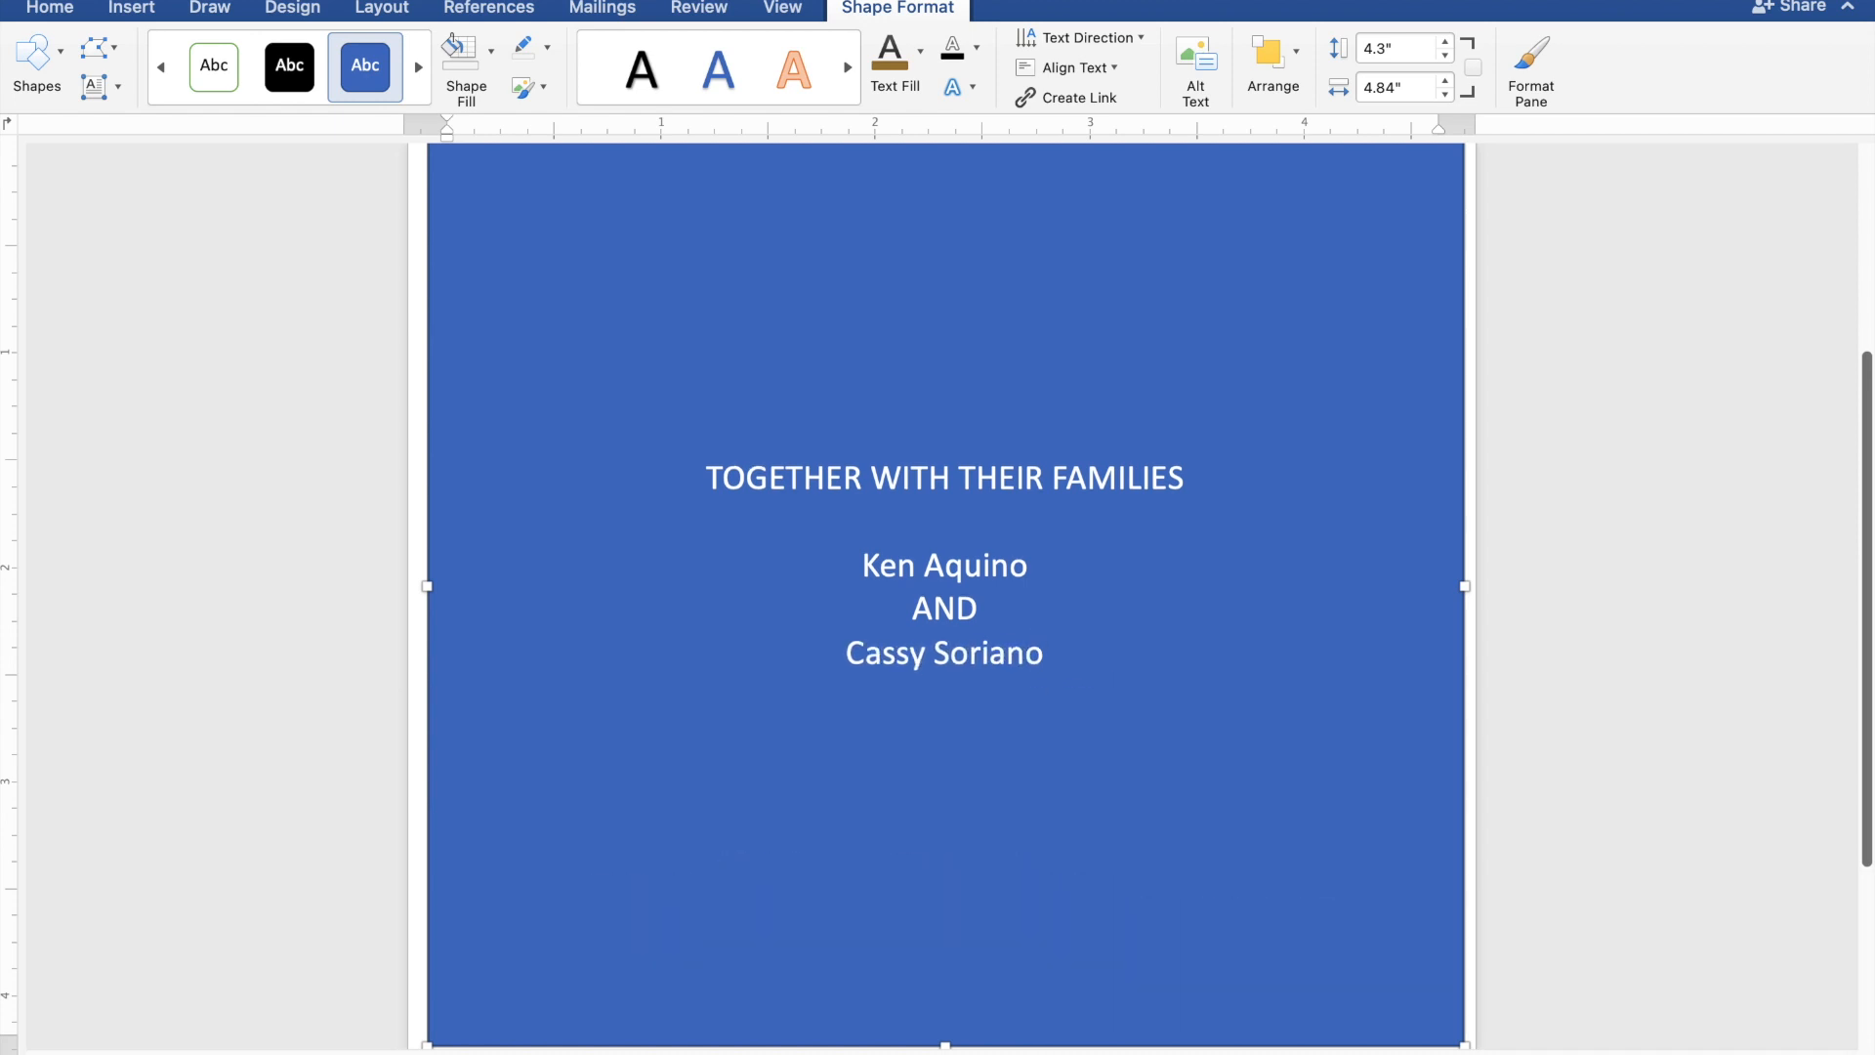
Add the line "REQUEST THE PLEASURE OF YOUR PRESENCE" below the bride's name, separated by a blank line.
{"action": "key", "text": "Return"}
{"action": "type", "text": "REQ"}
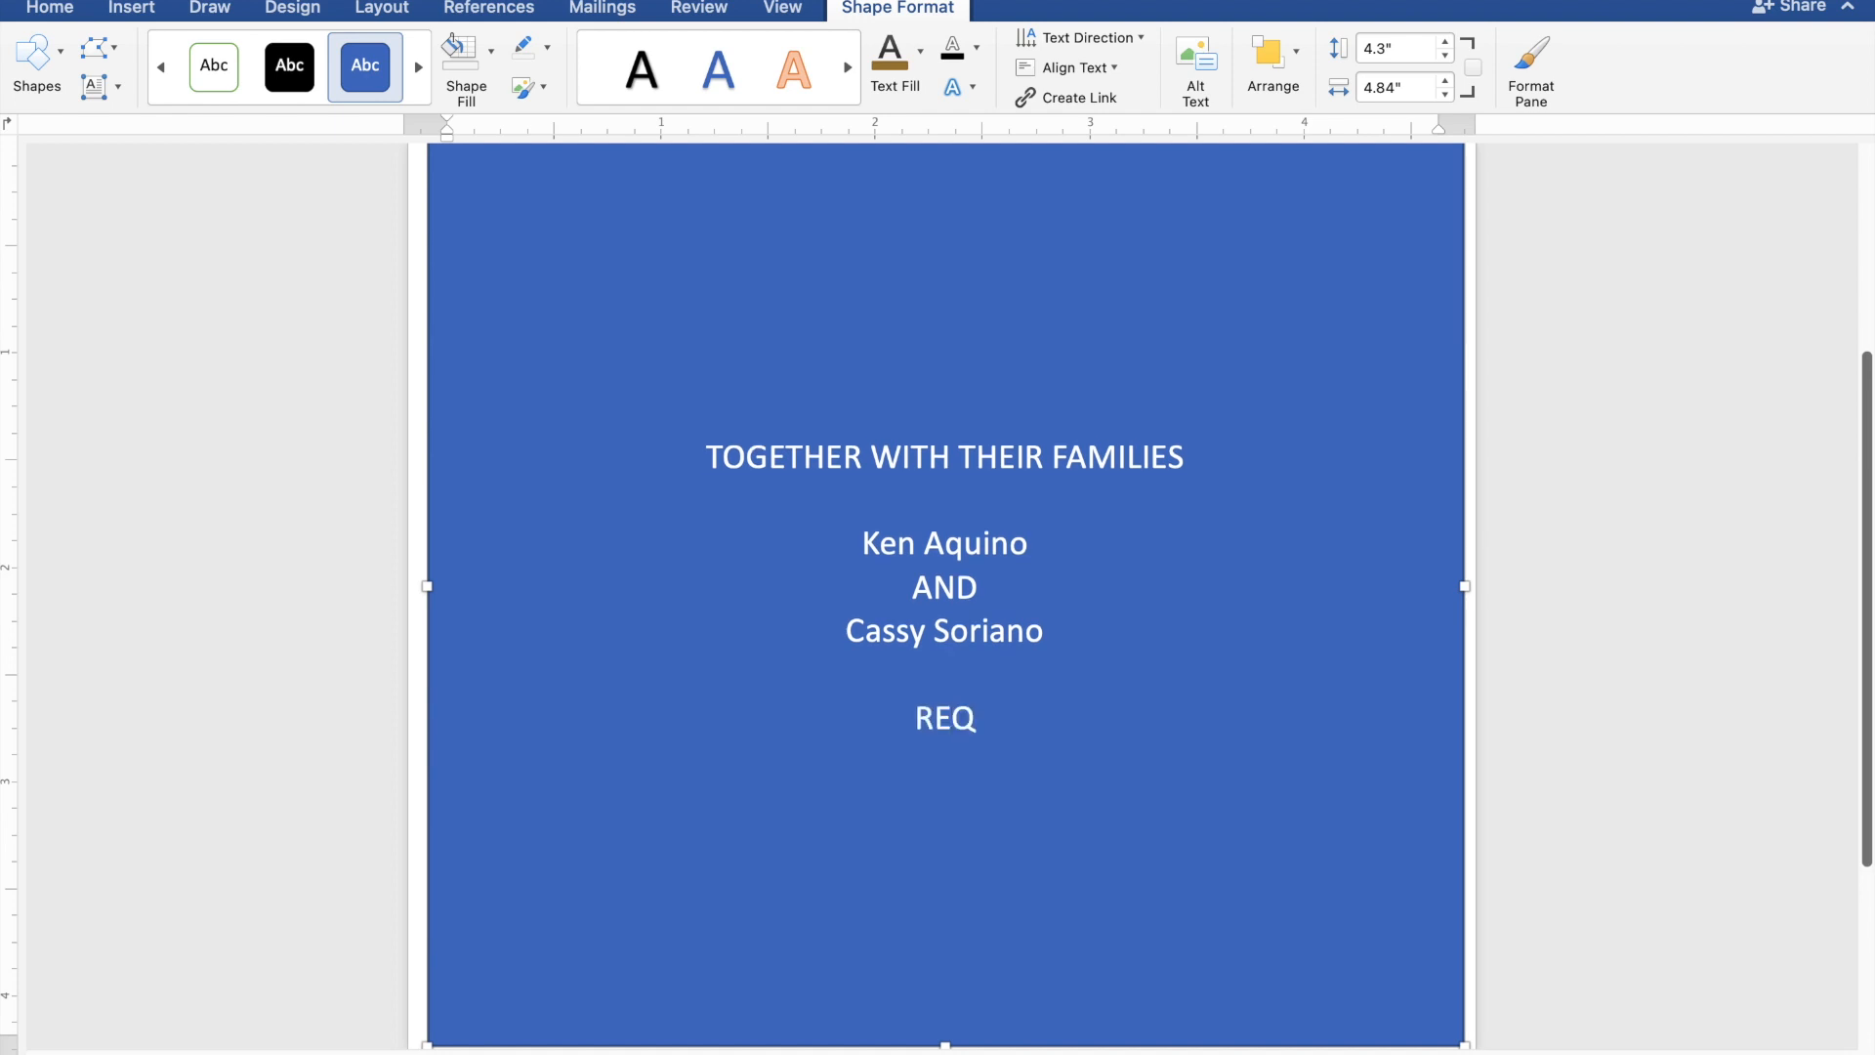
{"action": "type", "text": "UES"}
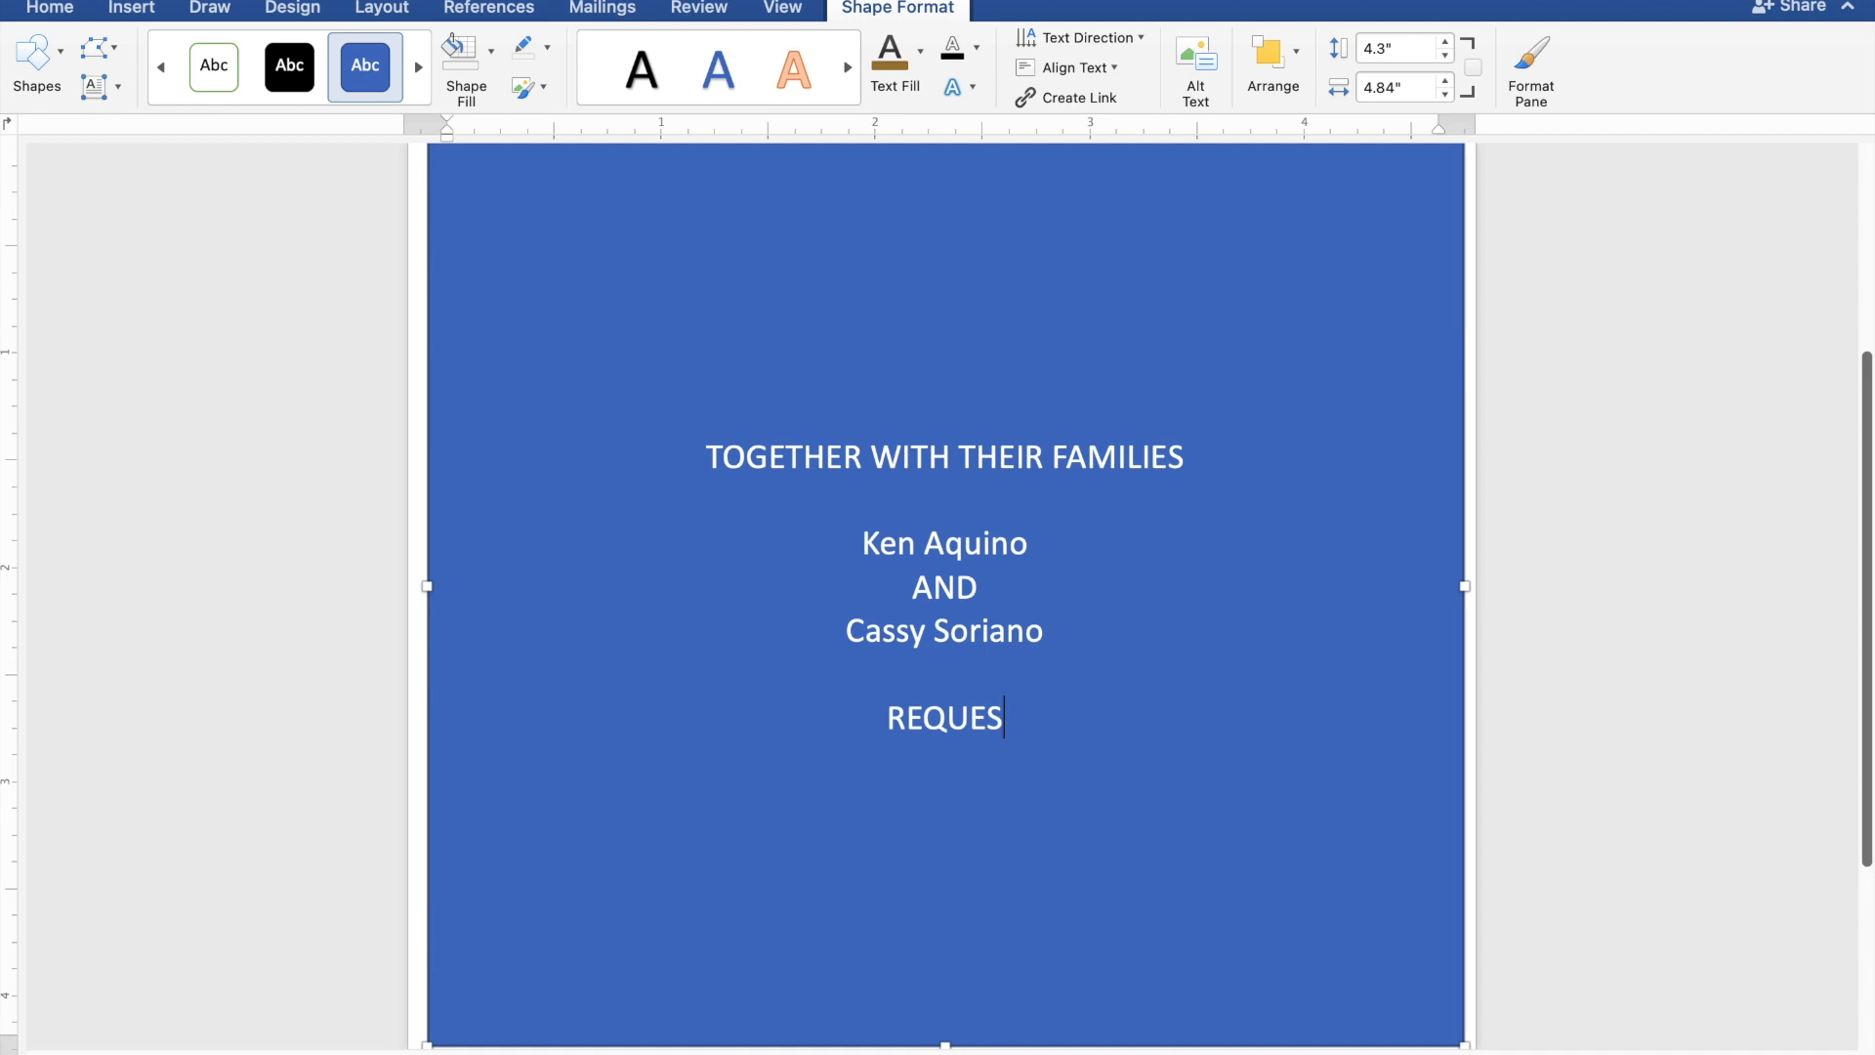
{"action": "type", "text": "T T"}
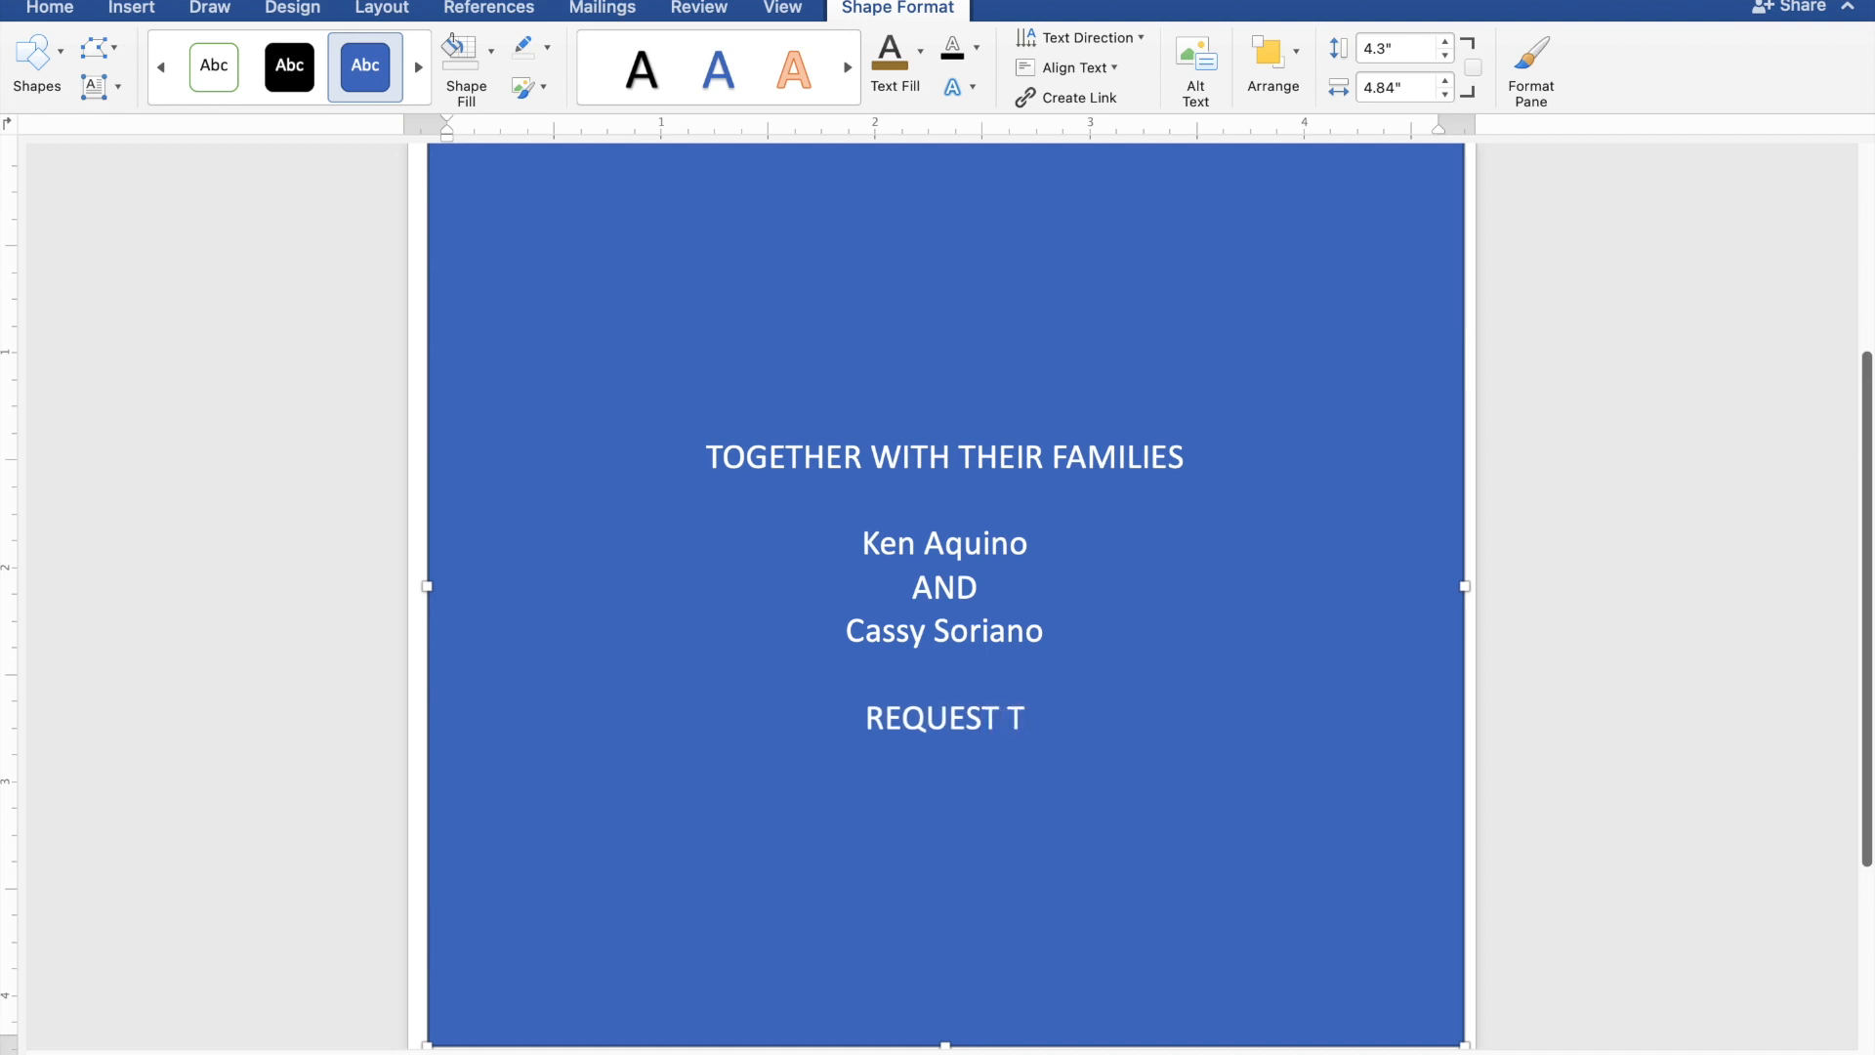
{"action": "type", "text": "HE P"}
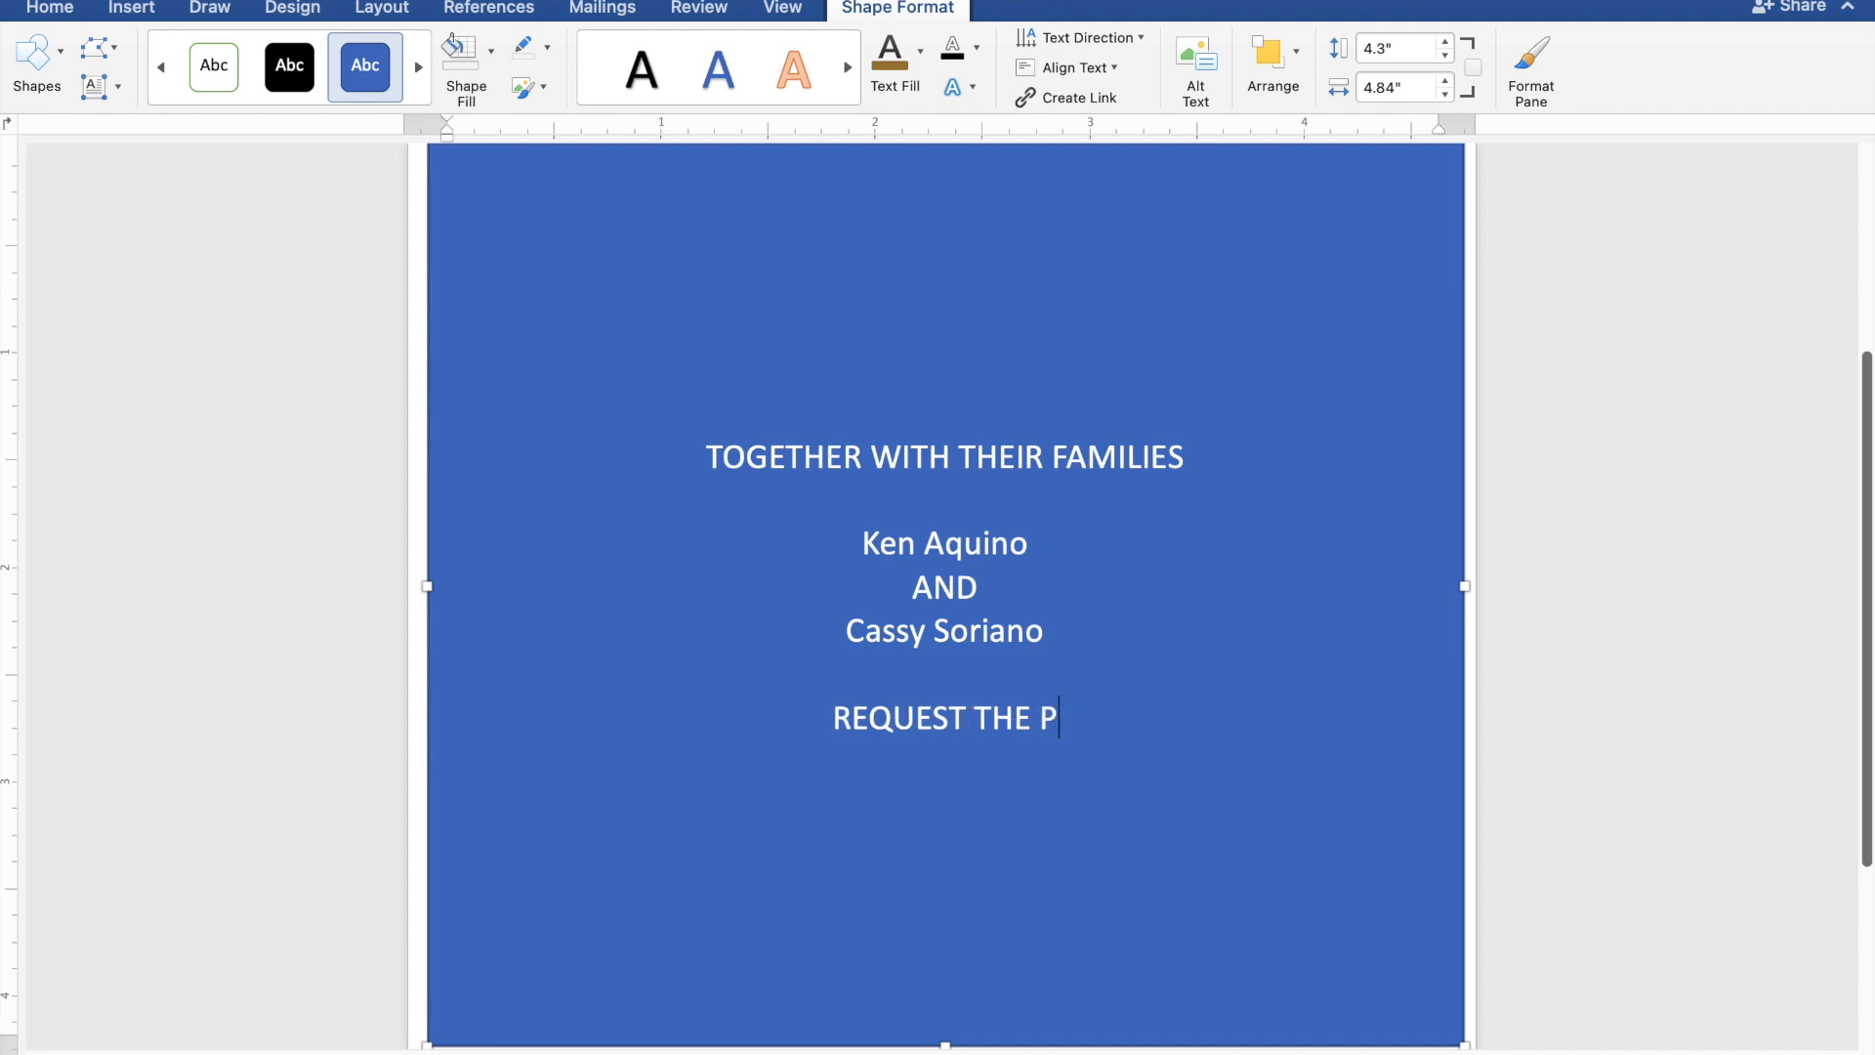
{"action": "type", "text": "LEA"}
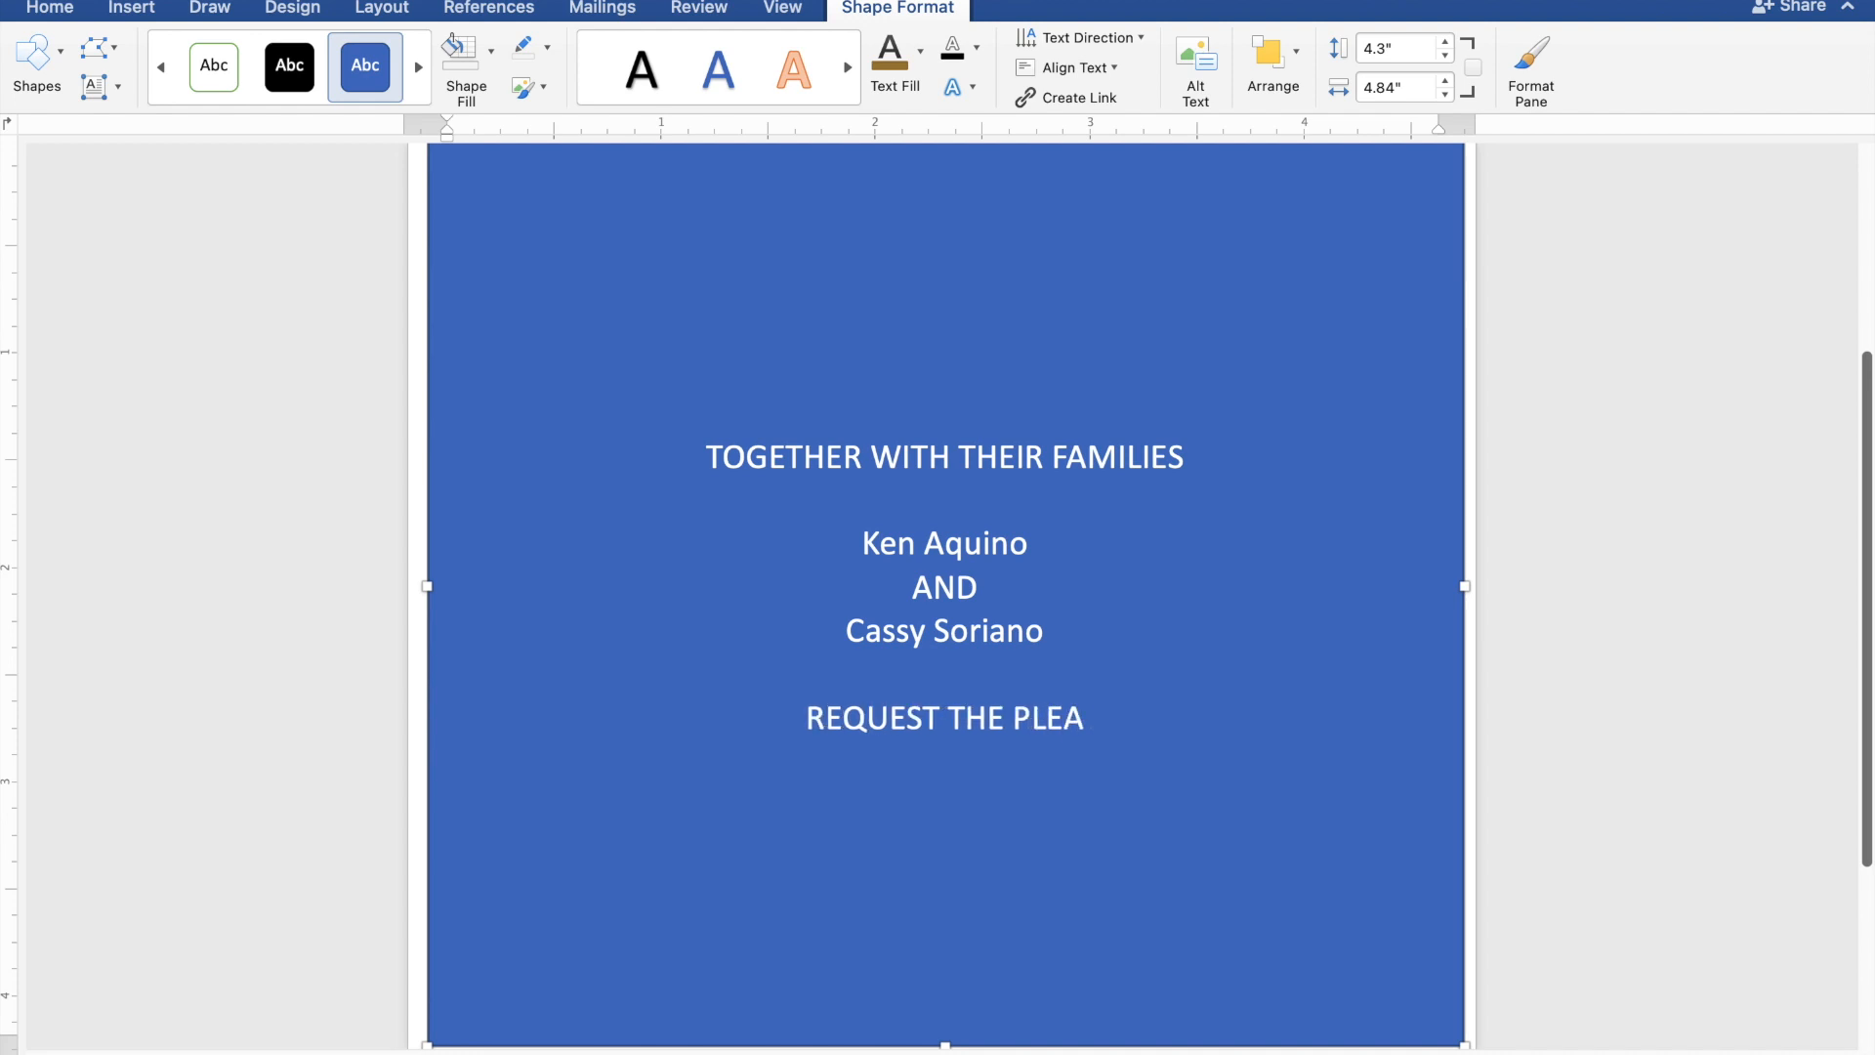
{"action": "type", "text": "SURE"}
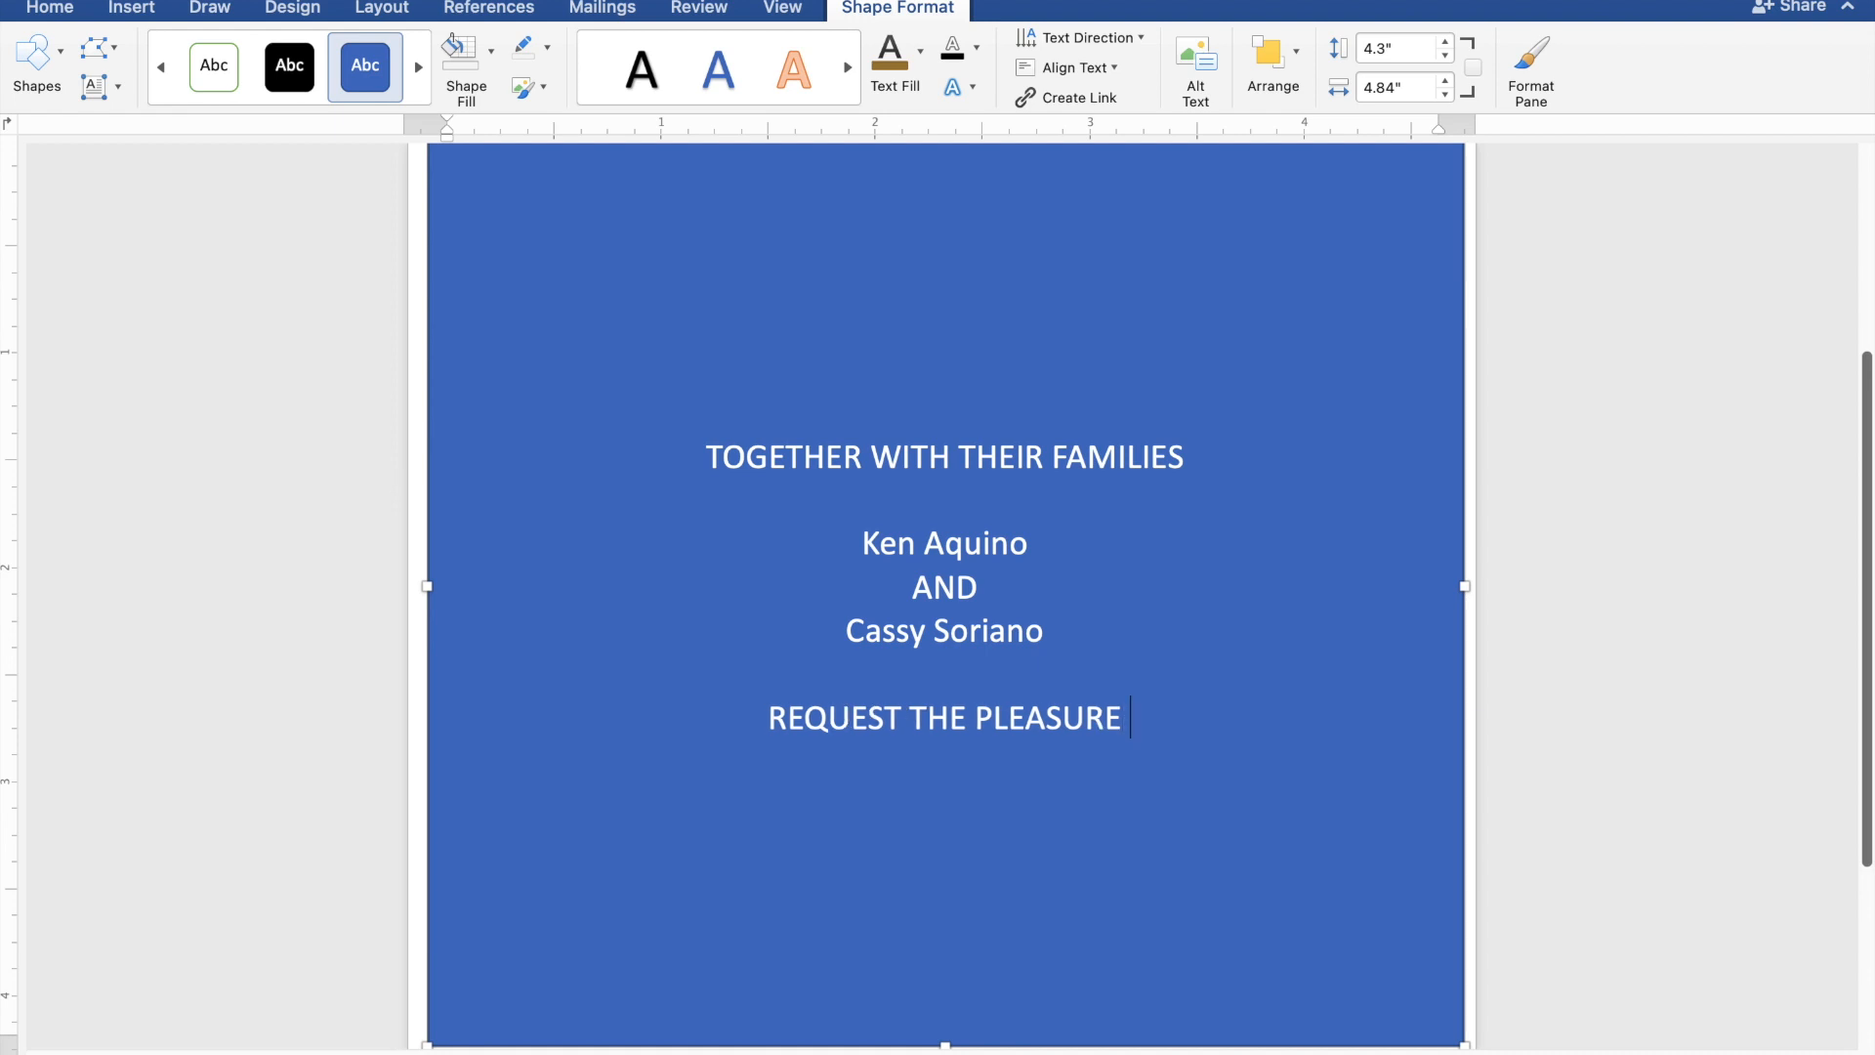
{"action": "type", "text": " OF"}
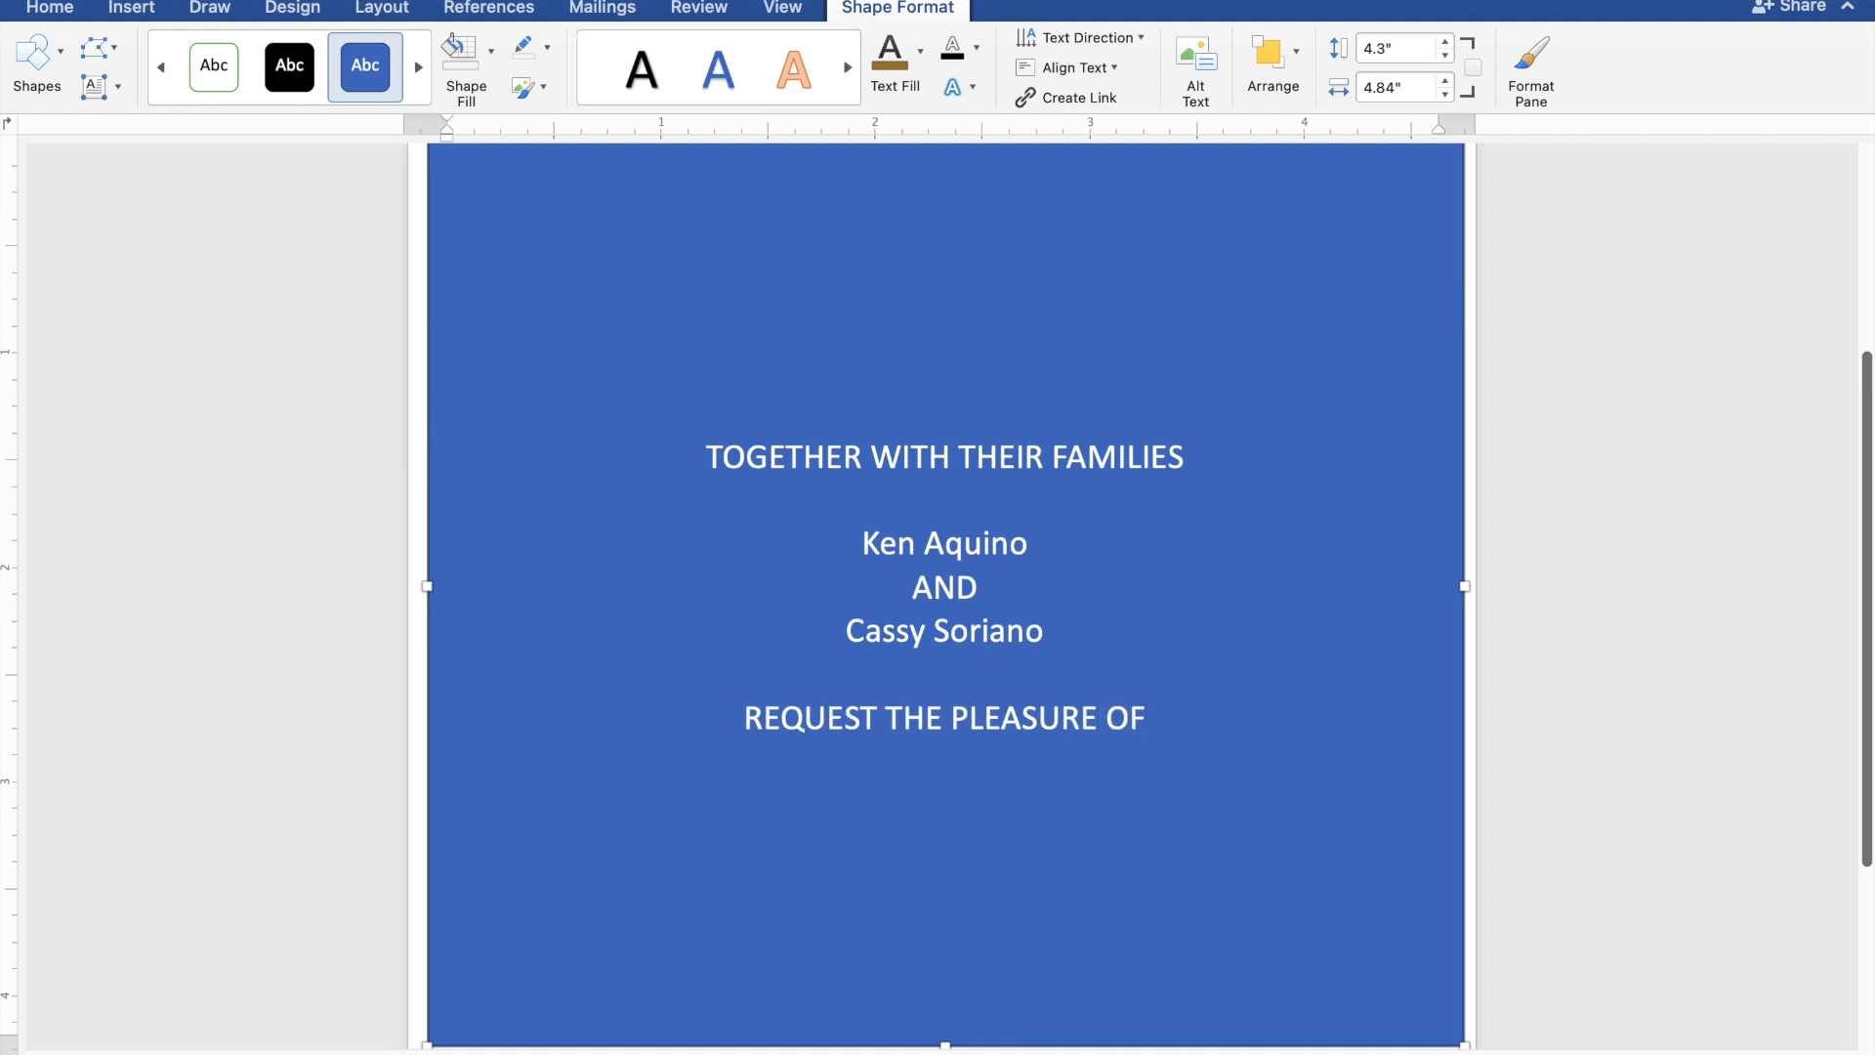
{"action": "type", "text": " YOUR"}
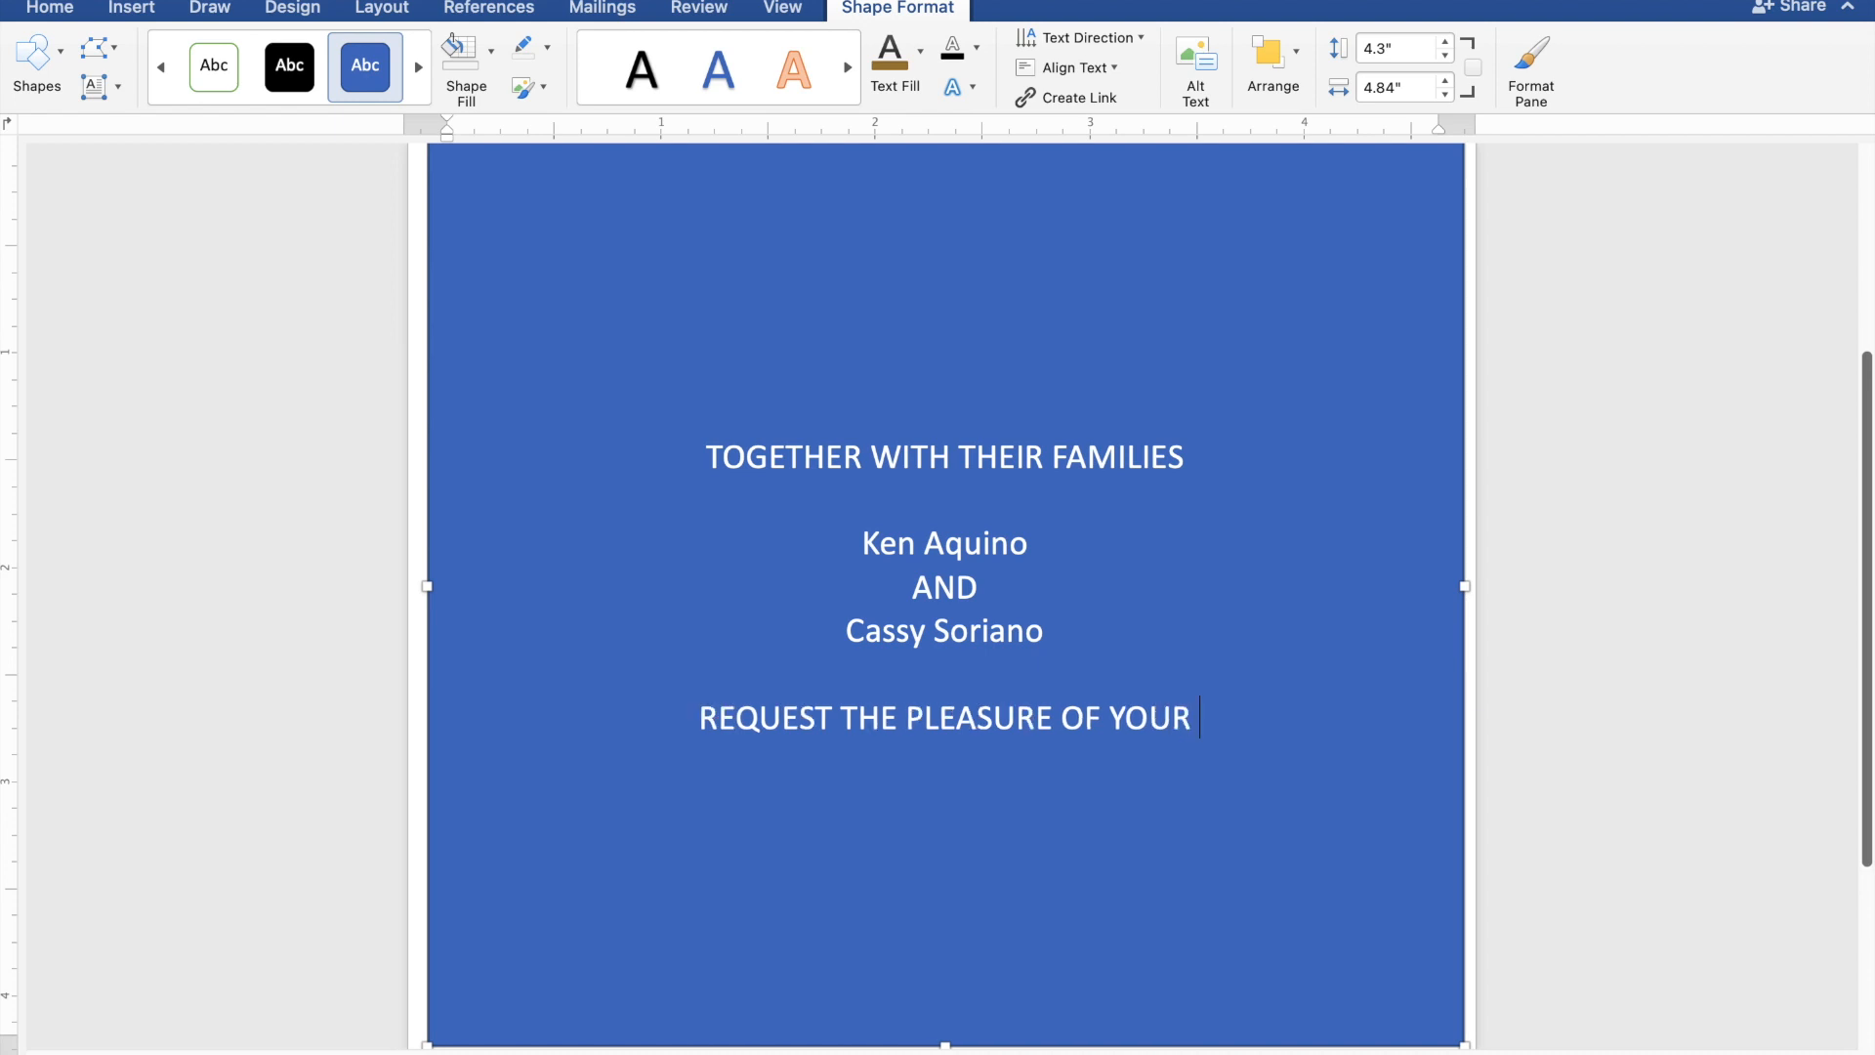
{"action": "type", "text": " P"}
{"action": "type", "text": "RE"}
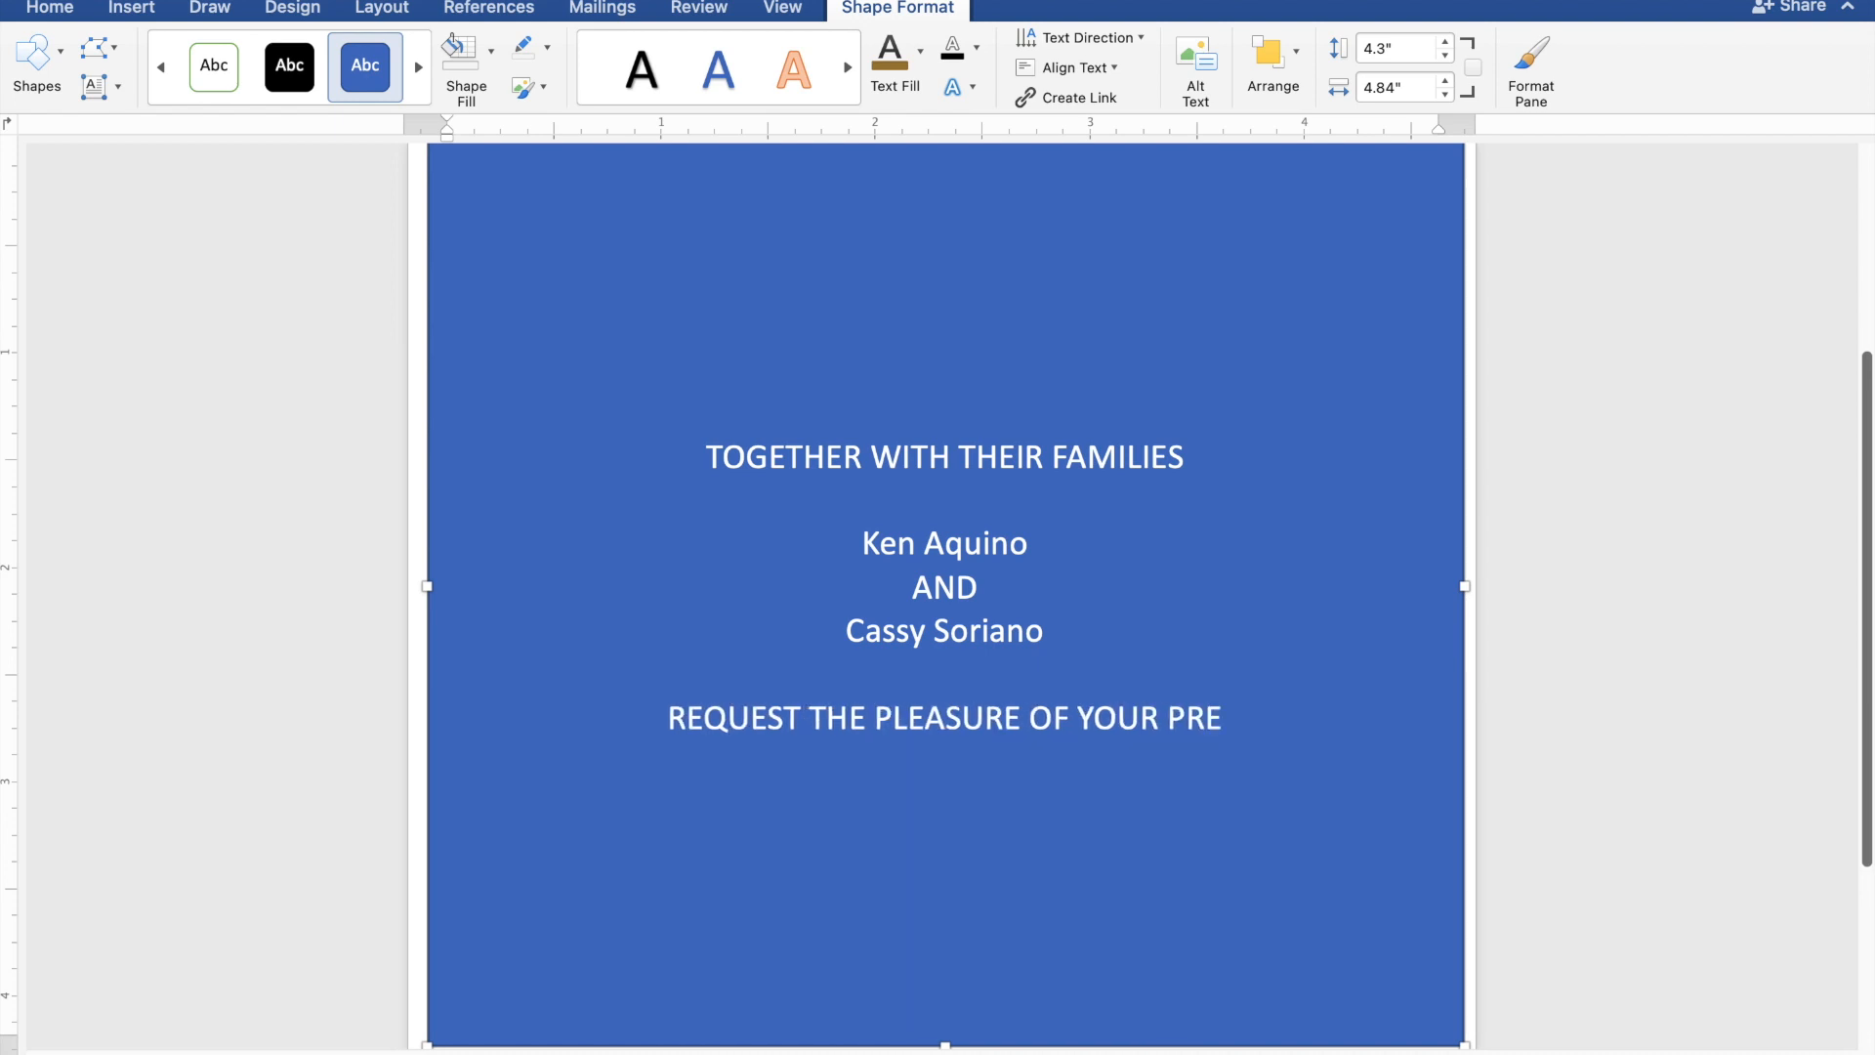
{"action": "type", "text": "SEN"}
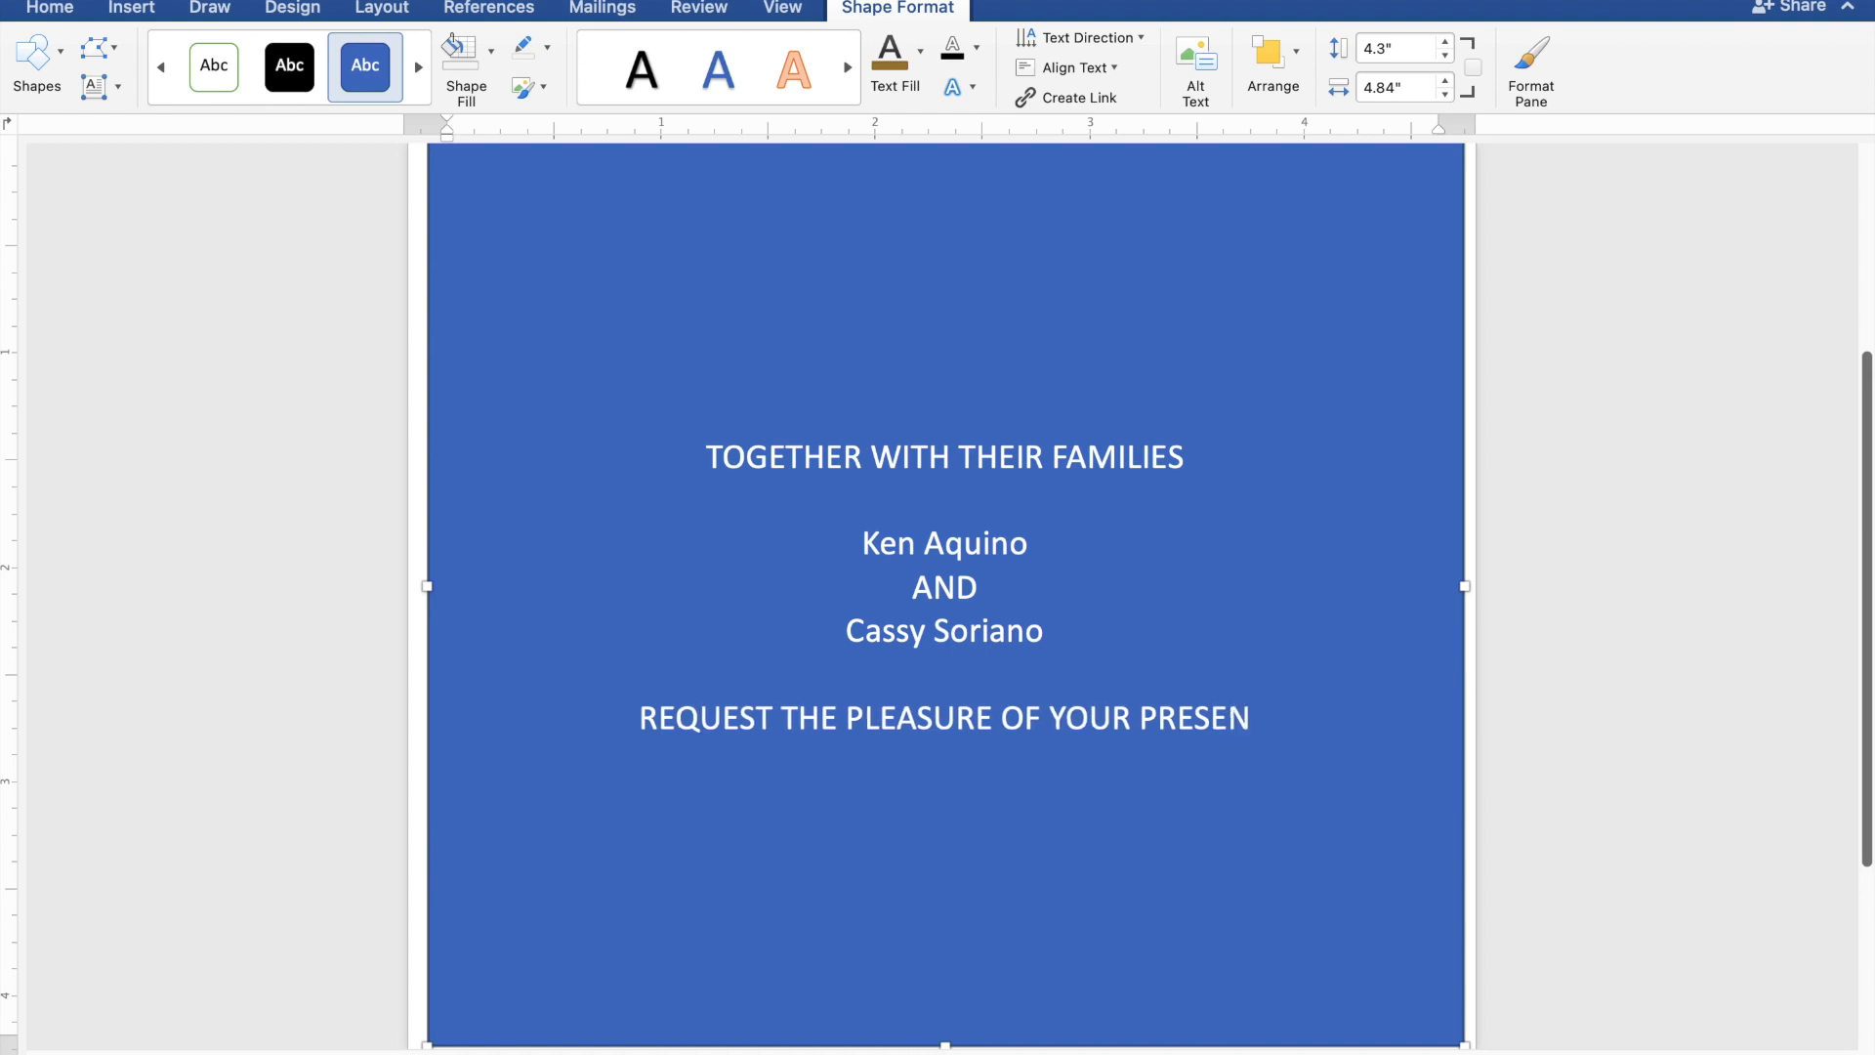
{"action": "type", "text": "CE"}
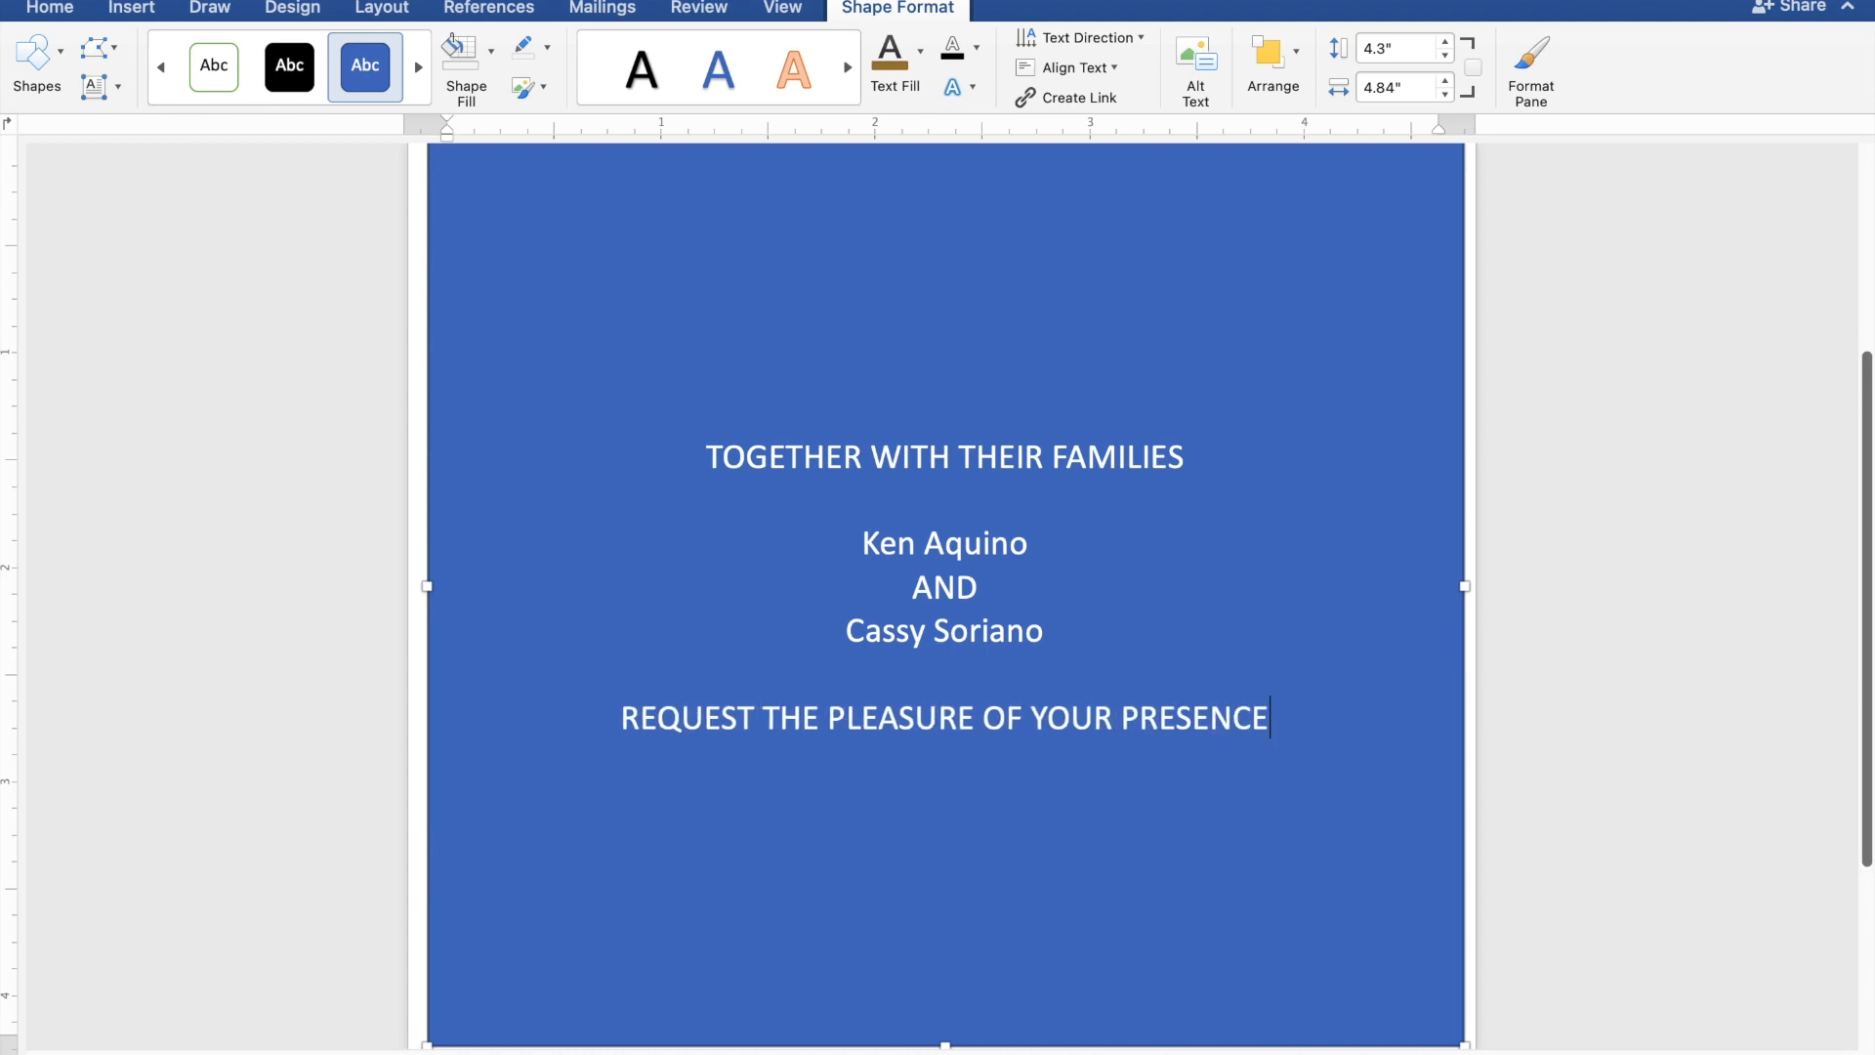
Add "AS THEY JOYFULLY UNITE IN MARRIAGE" on the line directly below the request for the guests' presence.
{"action": "key", "text": "Return"}
{"action": "type", "text": "AS"}
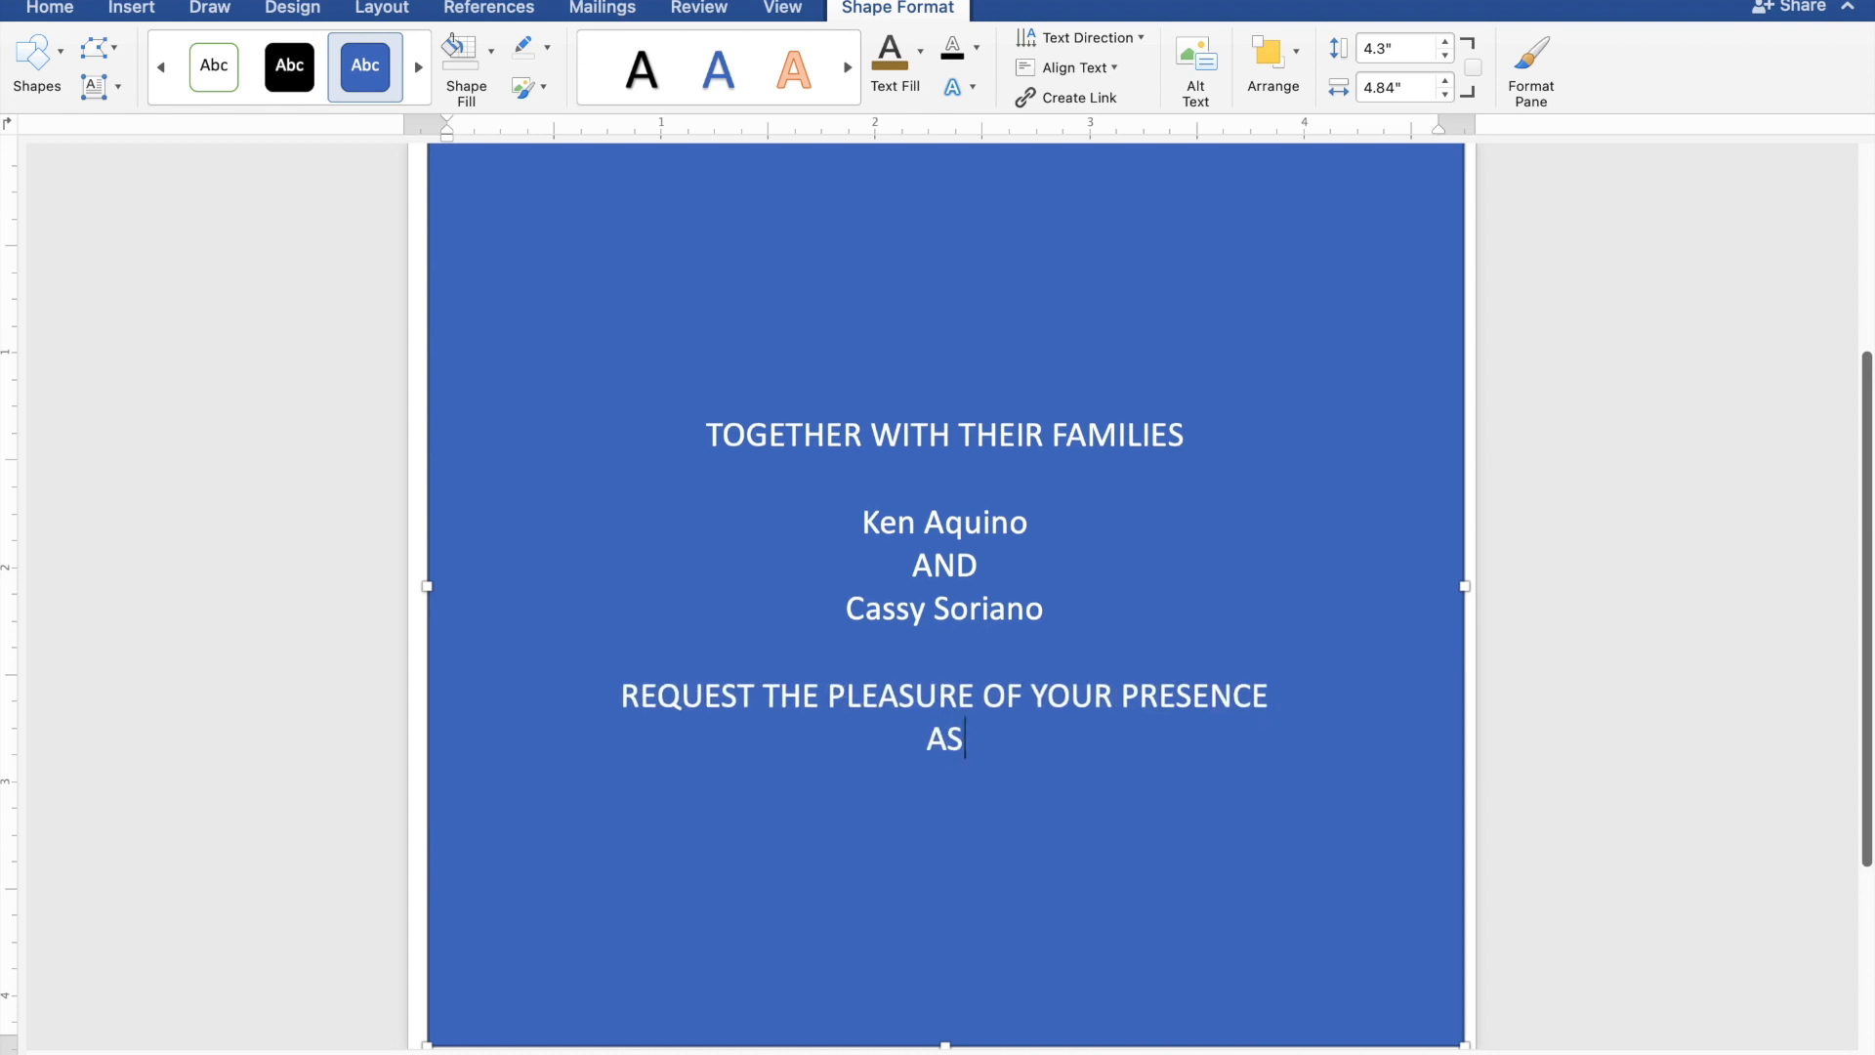
{"action": "type", "text": " THEY"}
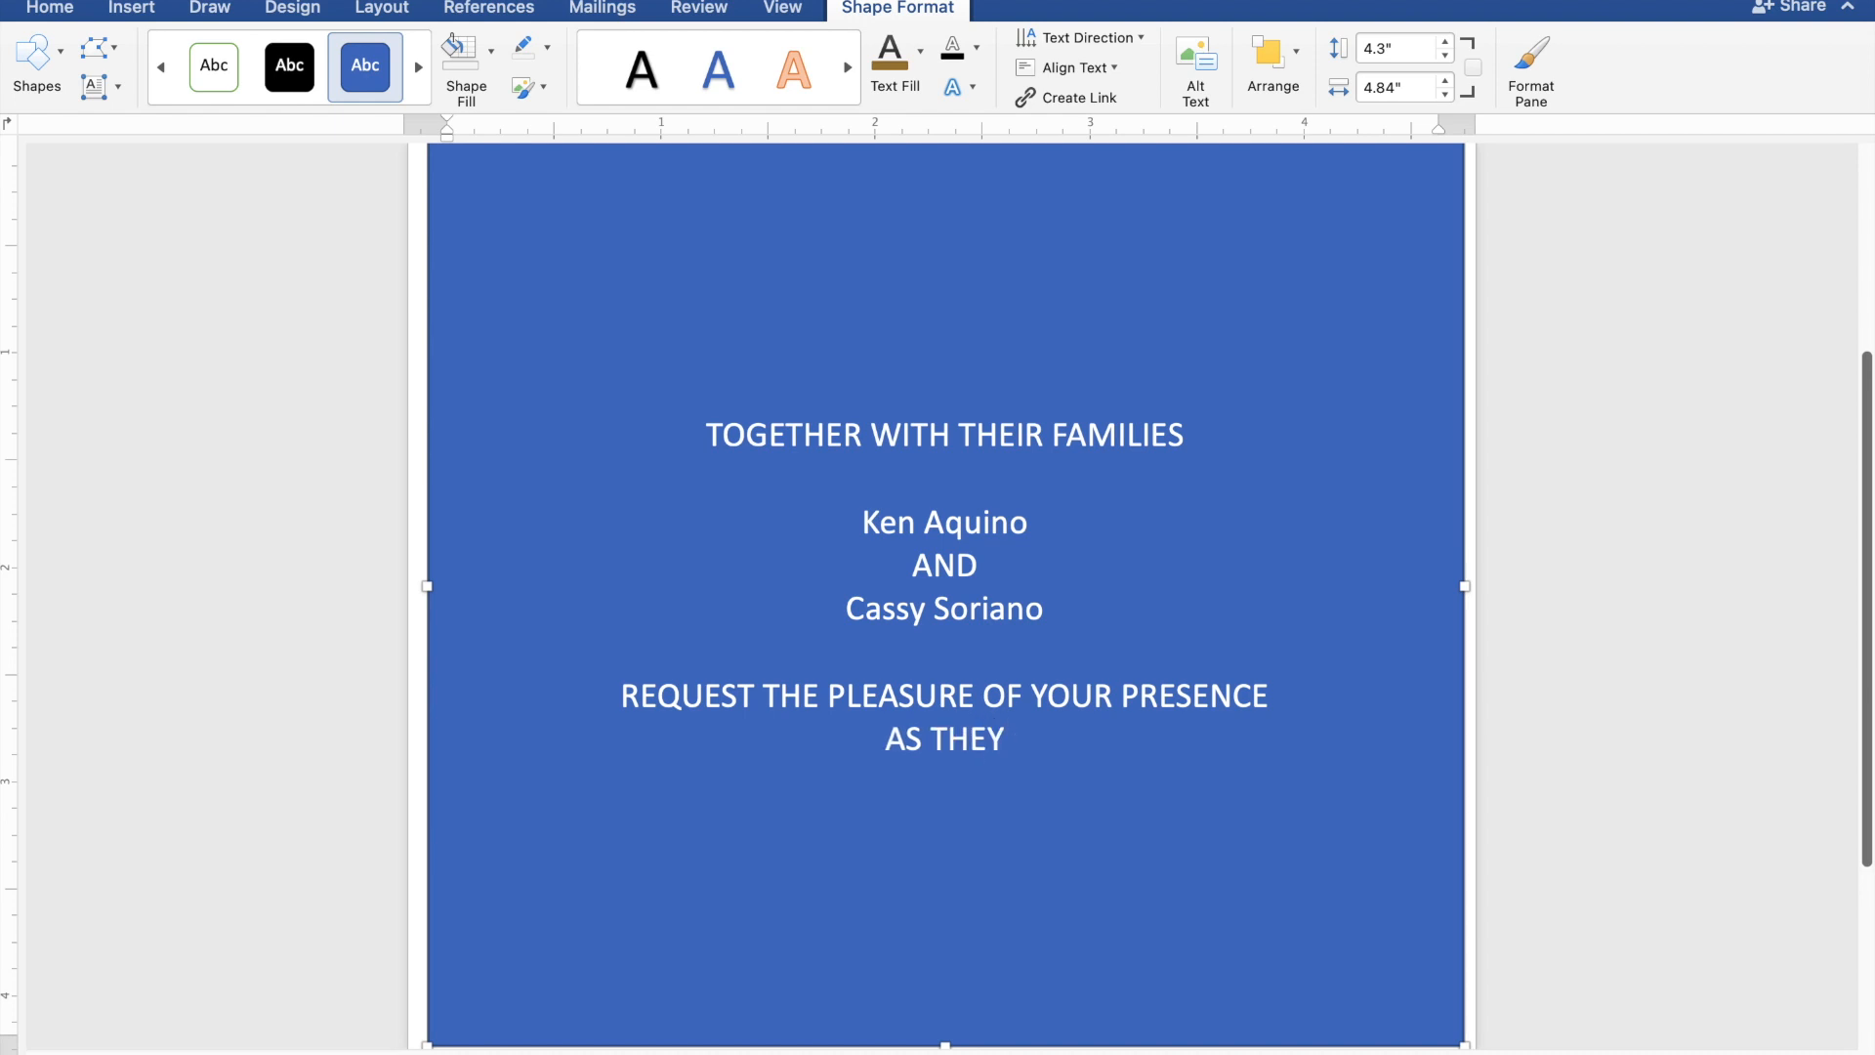
{"action": "type", "text": " JO"}
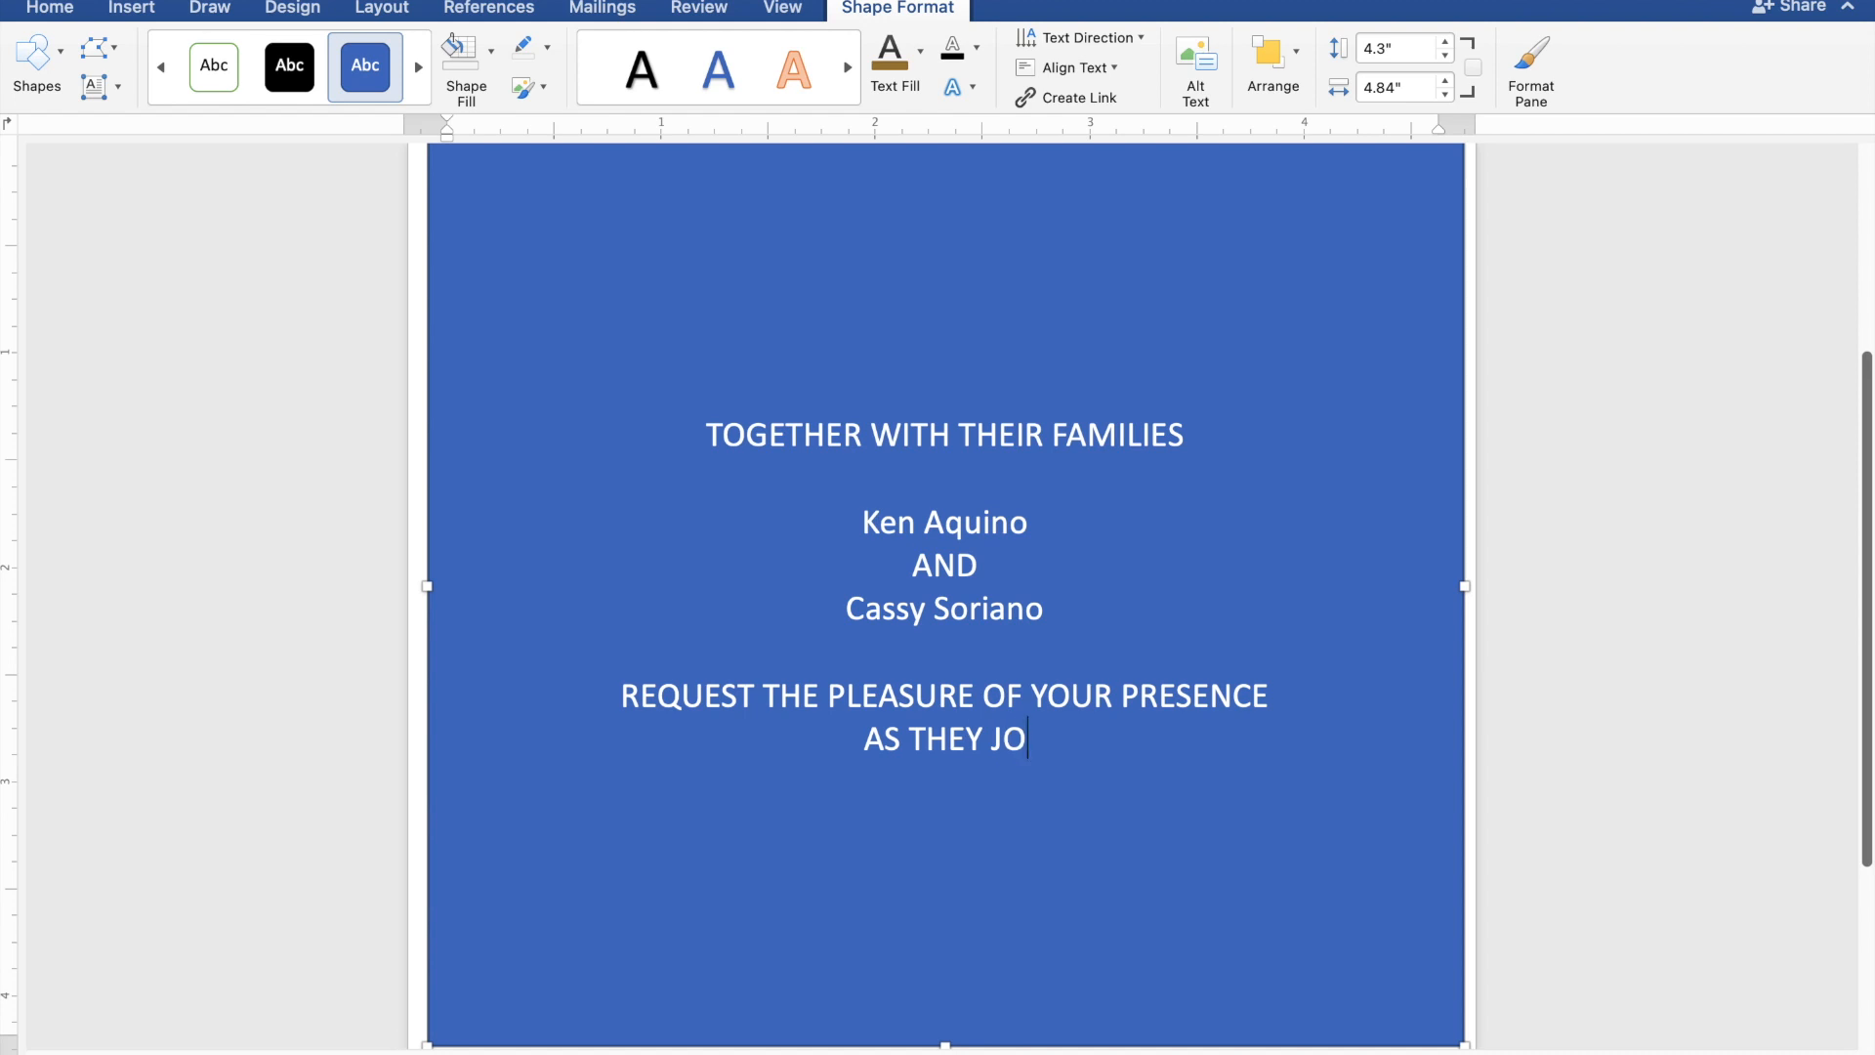
{"action": "type", "text": "YFU"}
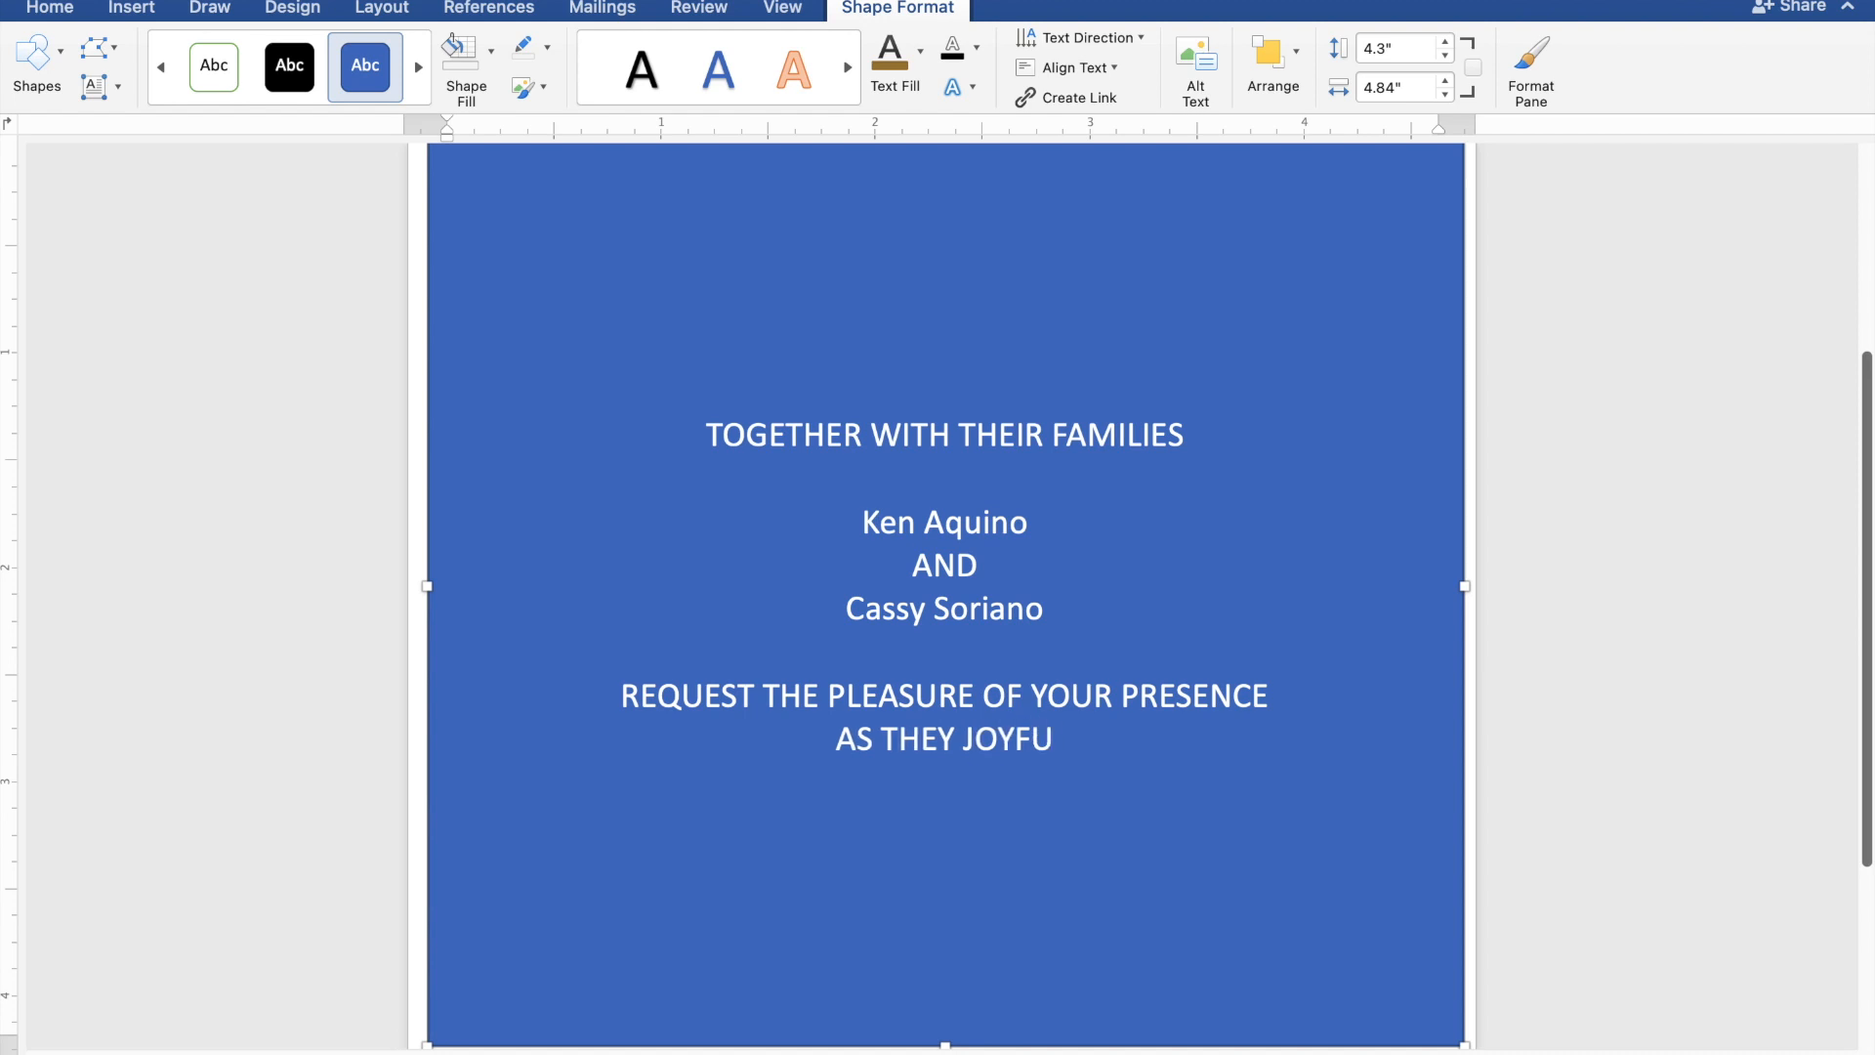
{"action": "type", "text": "LL"}
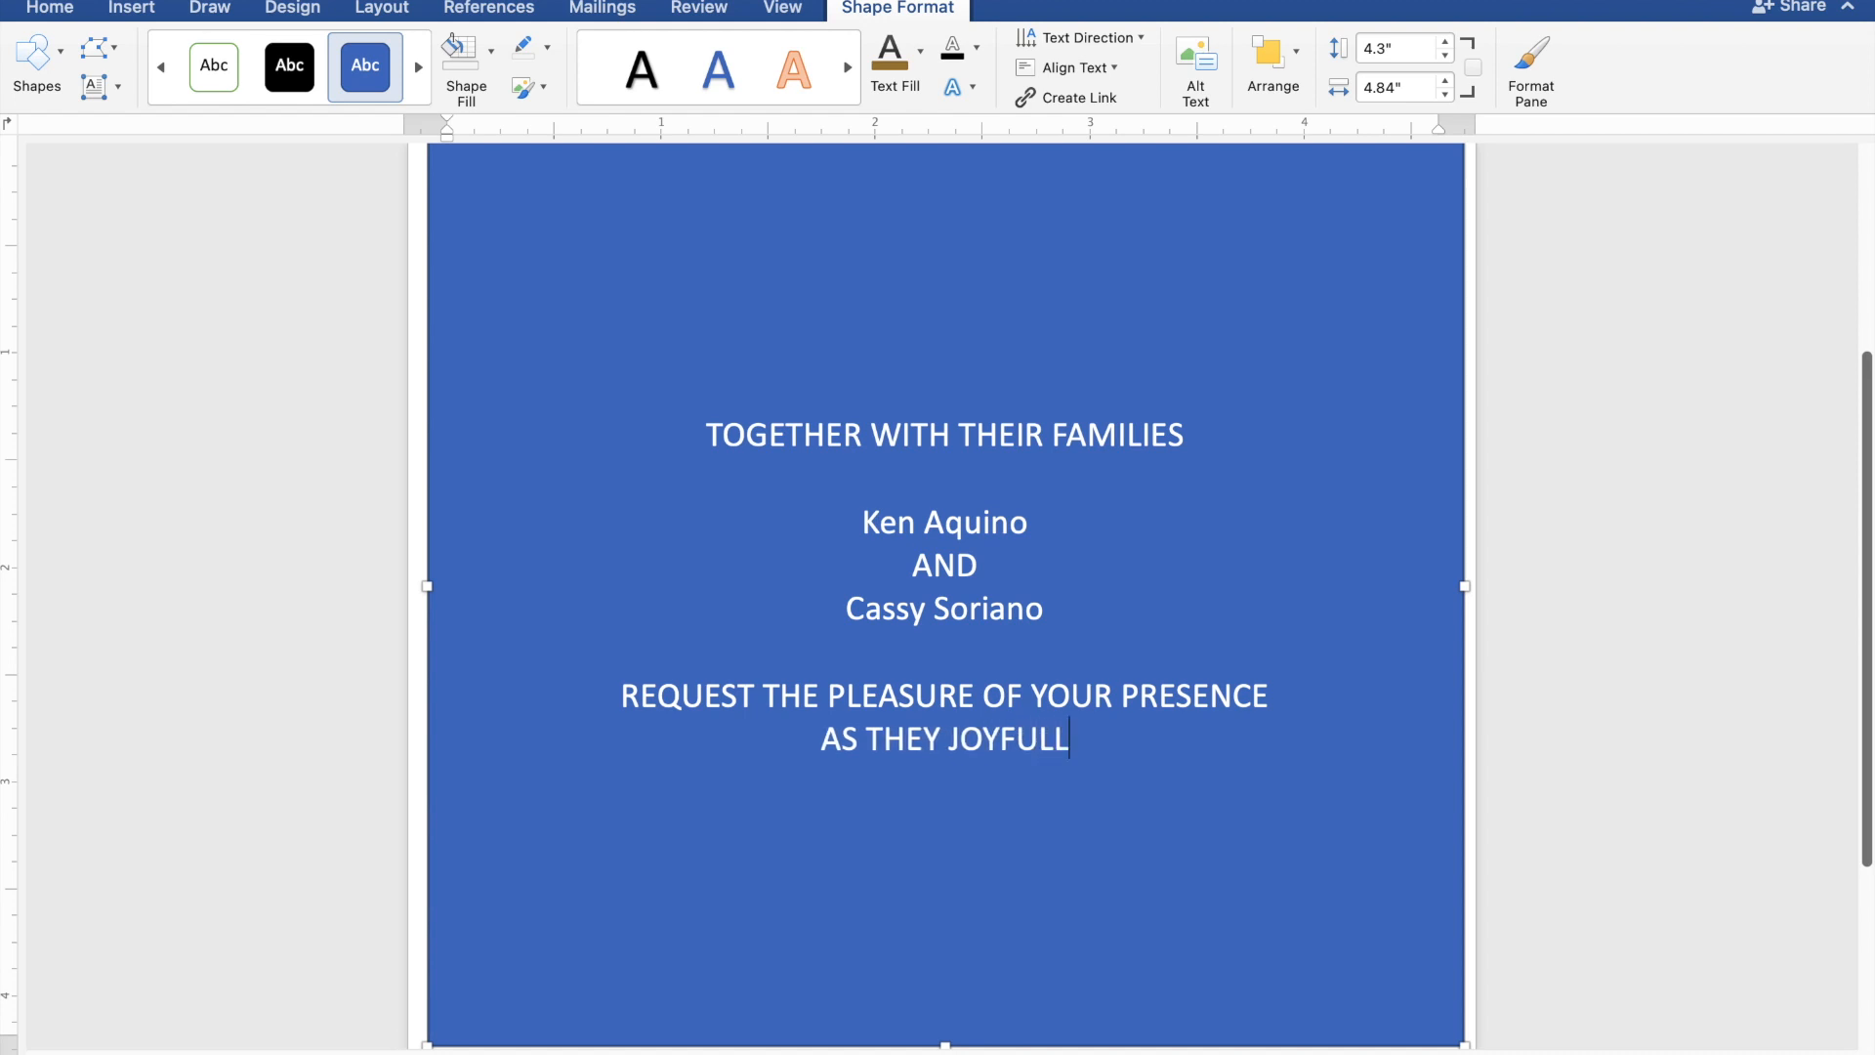
{"action": "type", "text": "Y UN"}
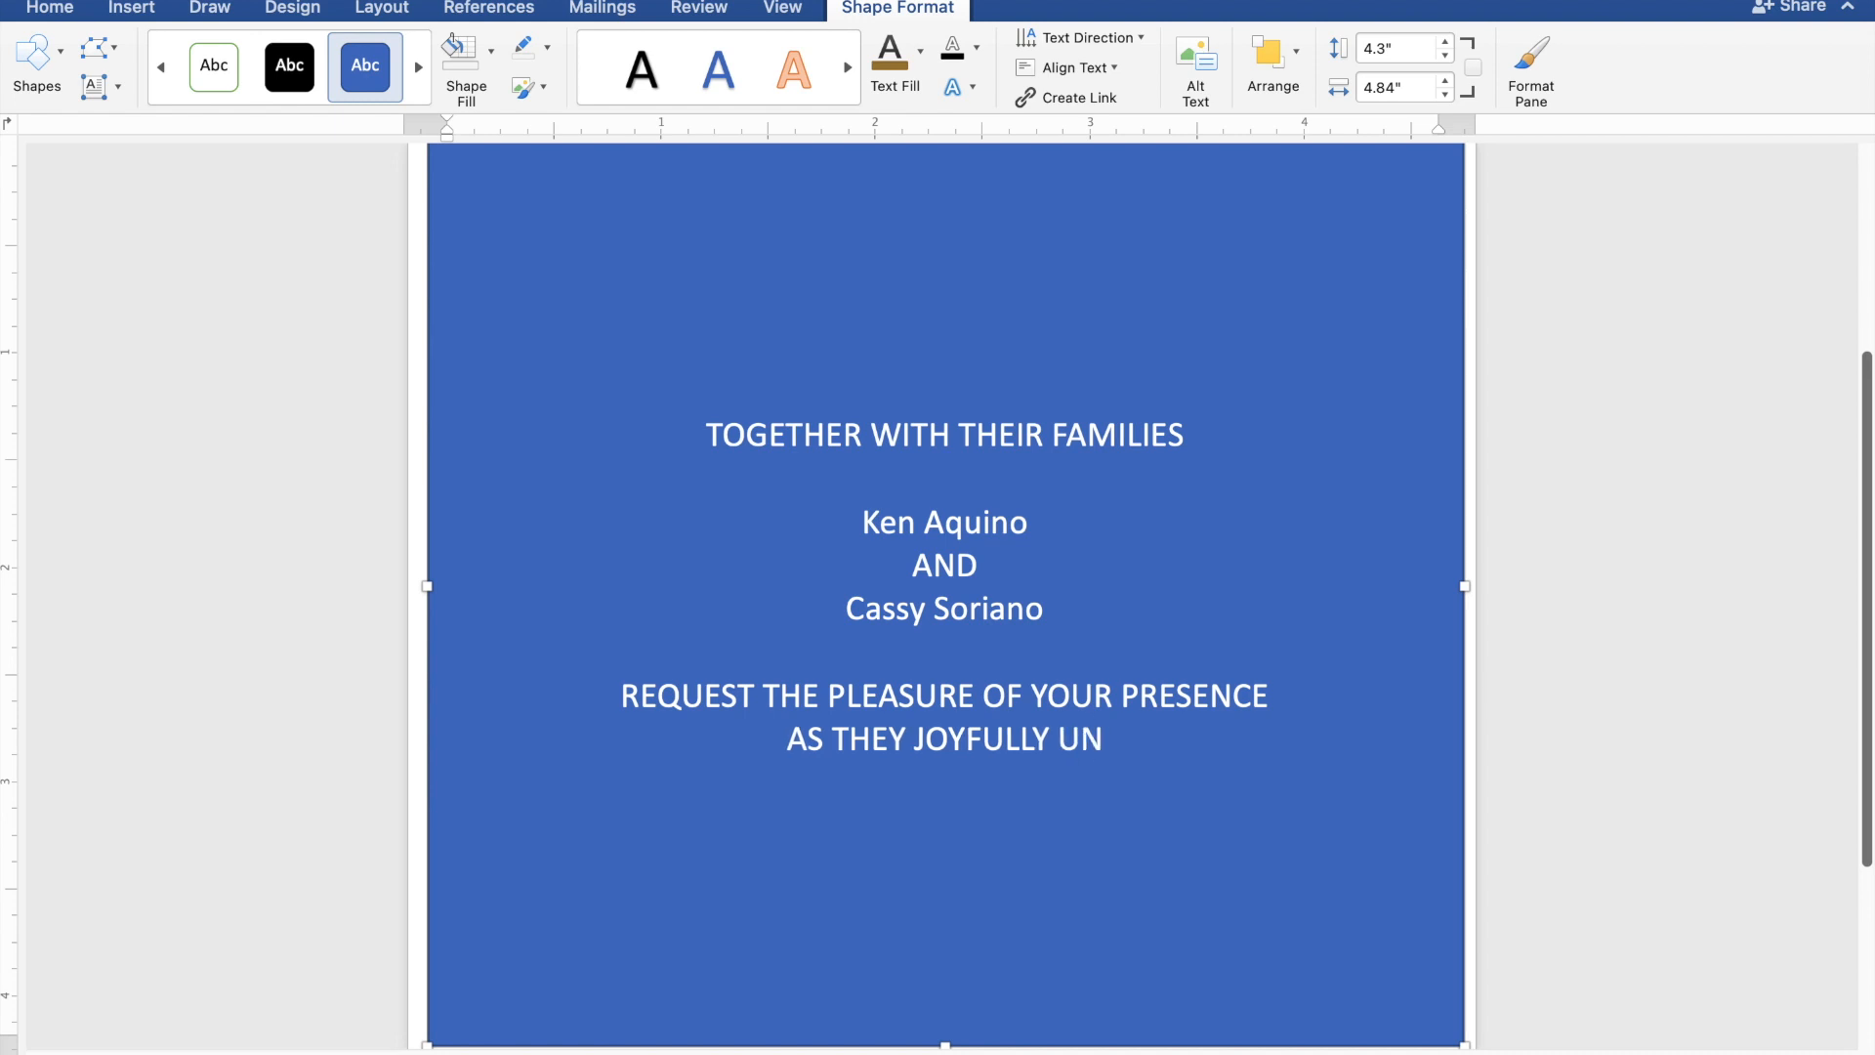
{"action": "type", "text": "IT"}
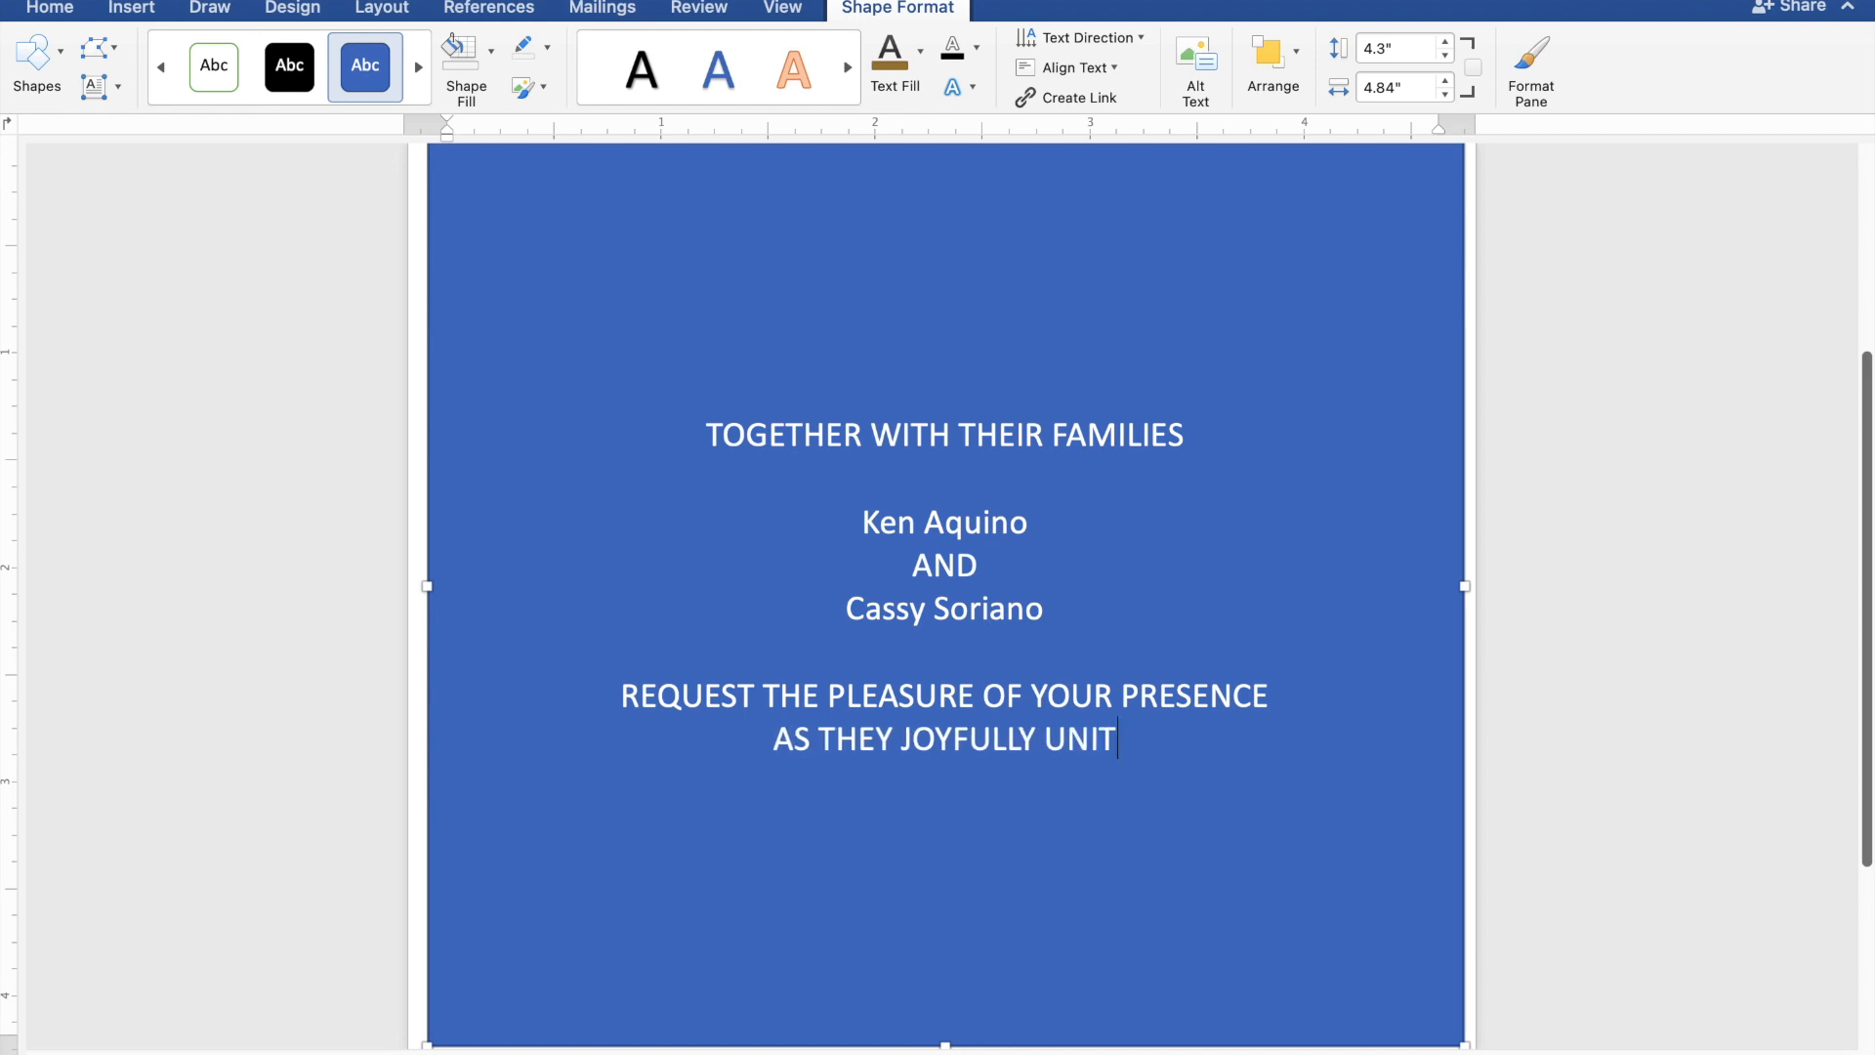
{"action": "type", "text": "E I"}
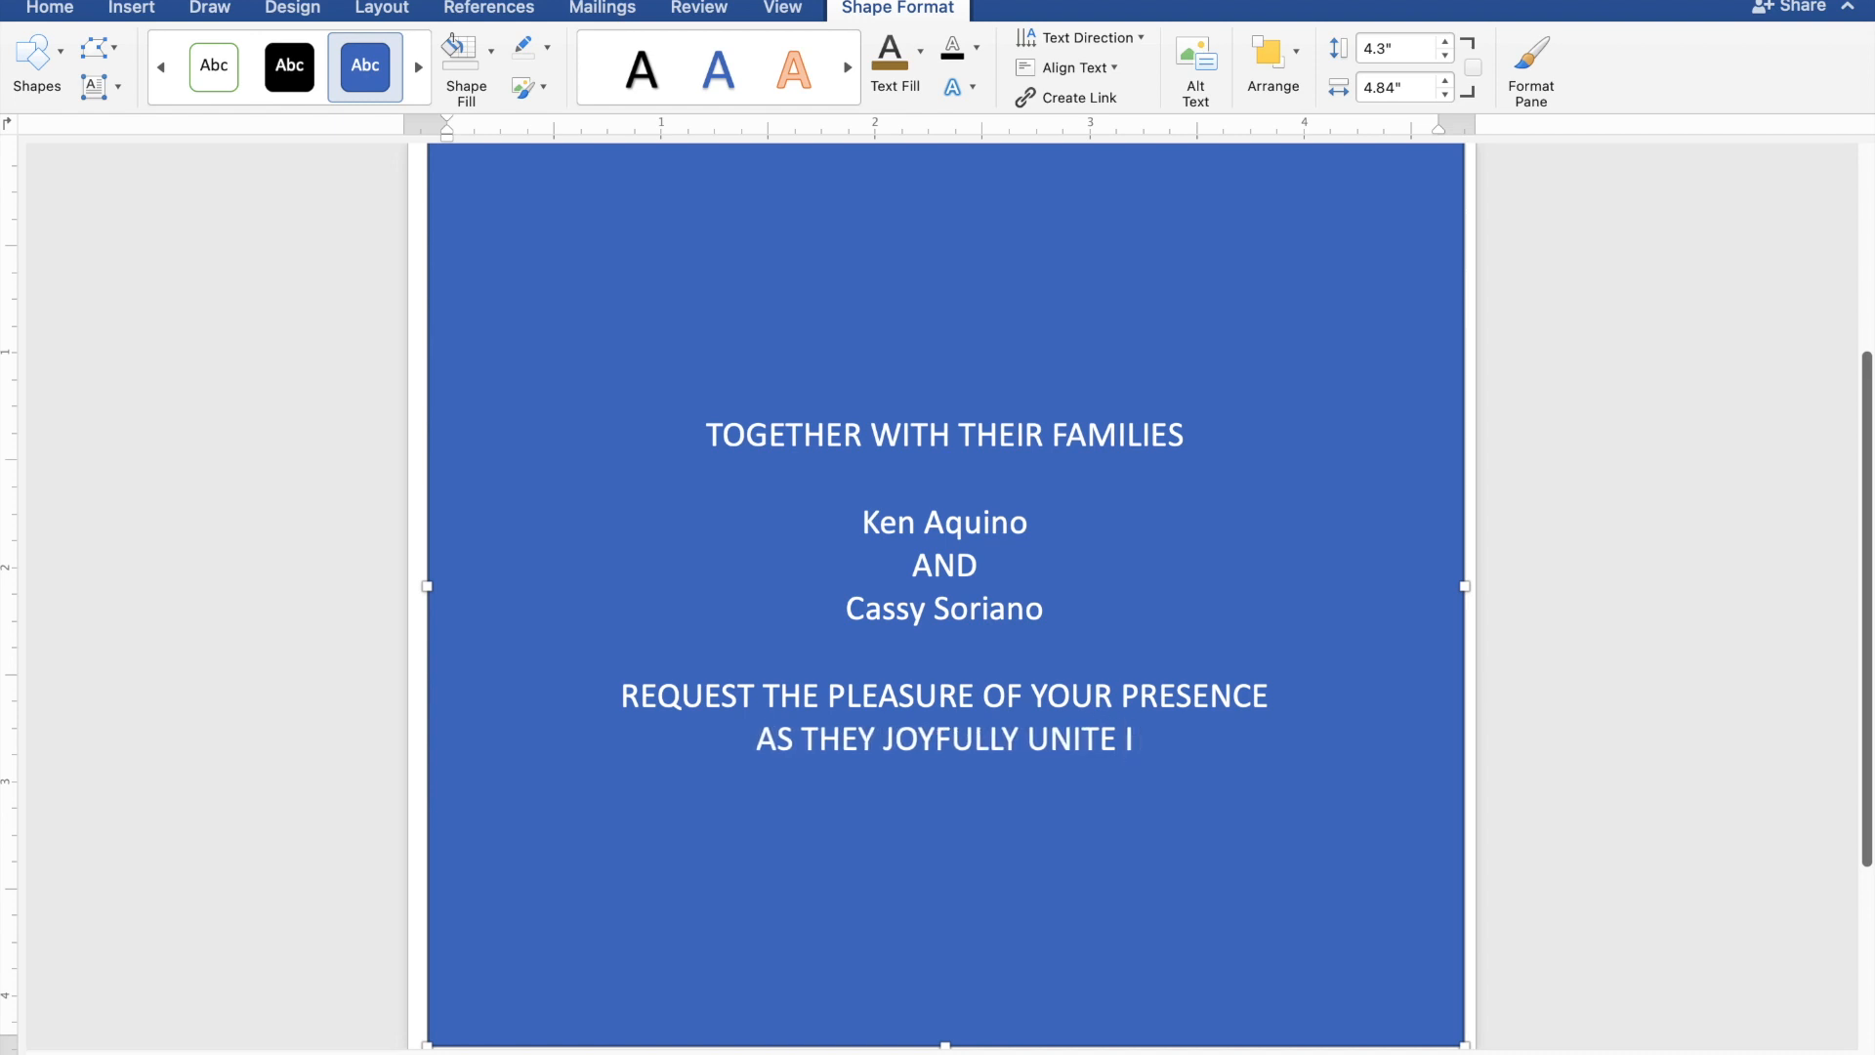
{"action": "type", "text": "N MAR"}
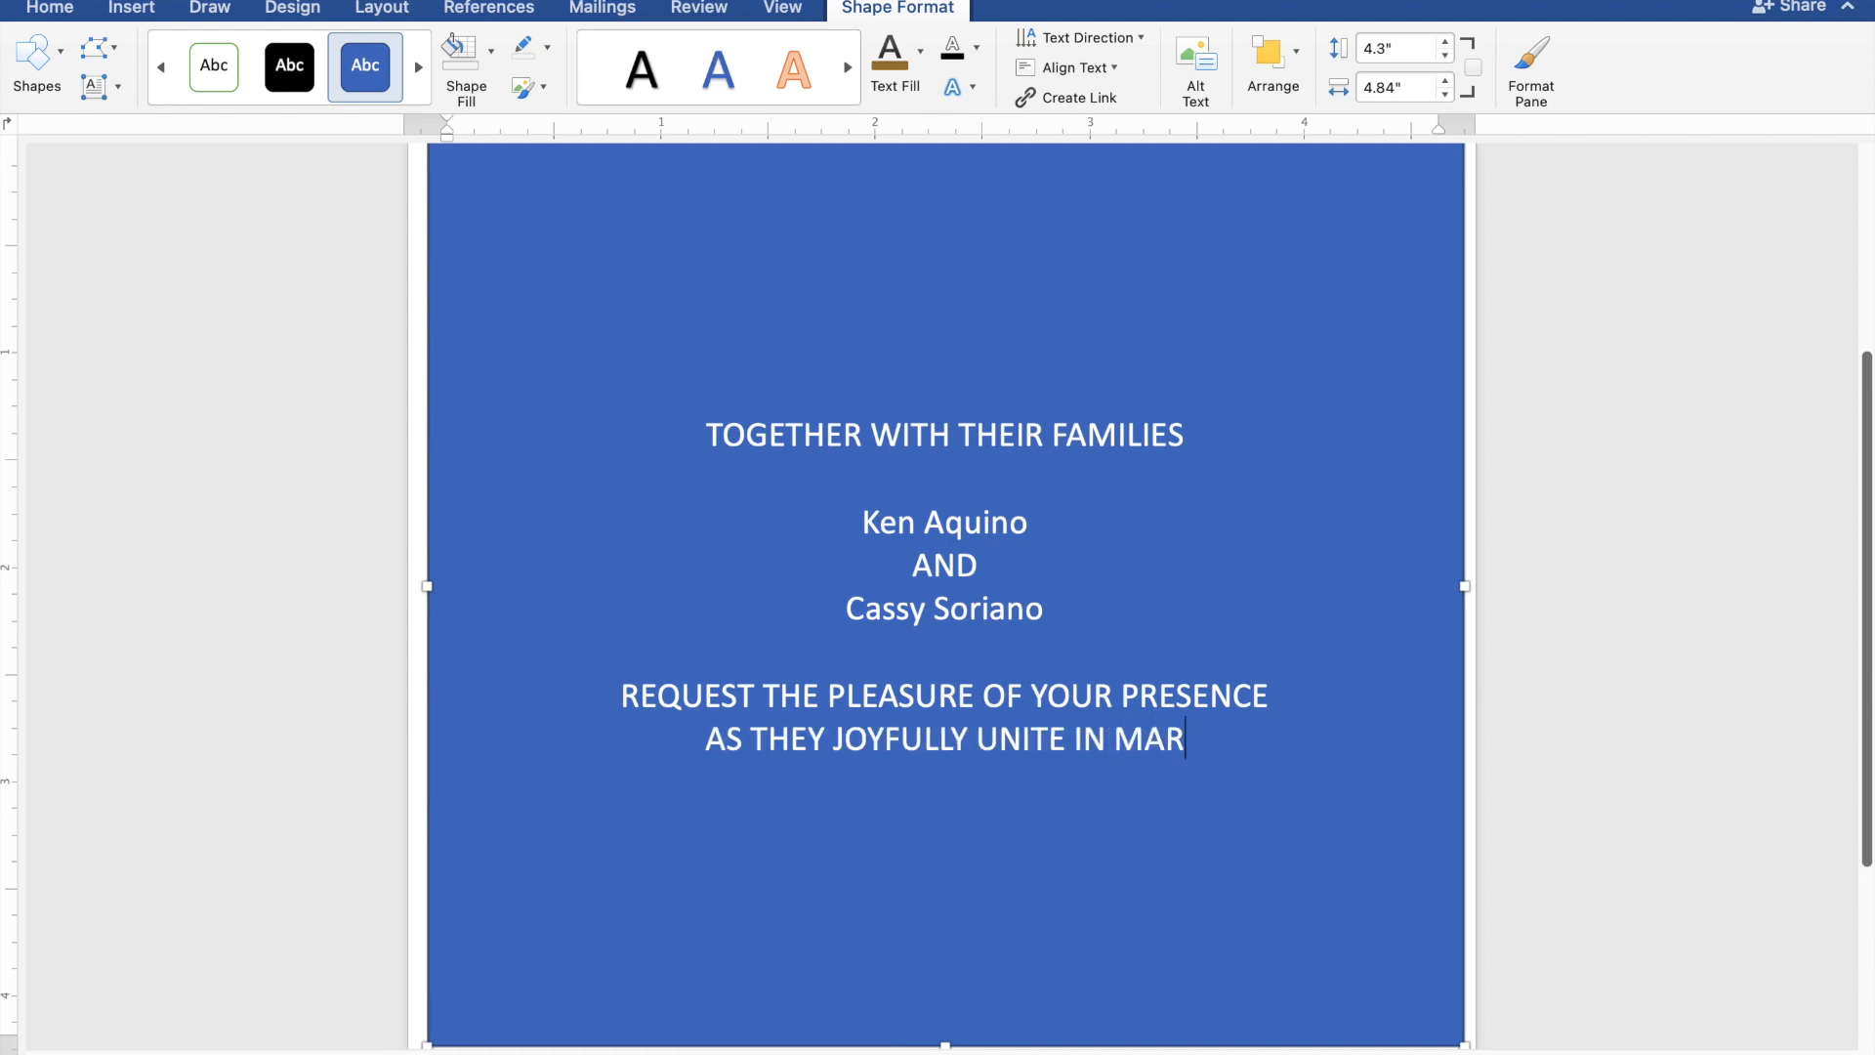
{"action": "type", "text": "RIAGE"}
Leave a blank line after the marriage wording and enter the wedding day as "SUNDAY".
{"action": "key", "text": "Return"}
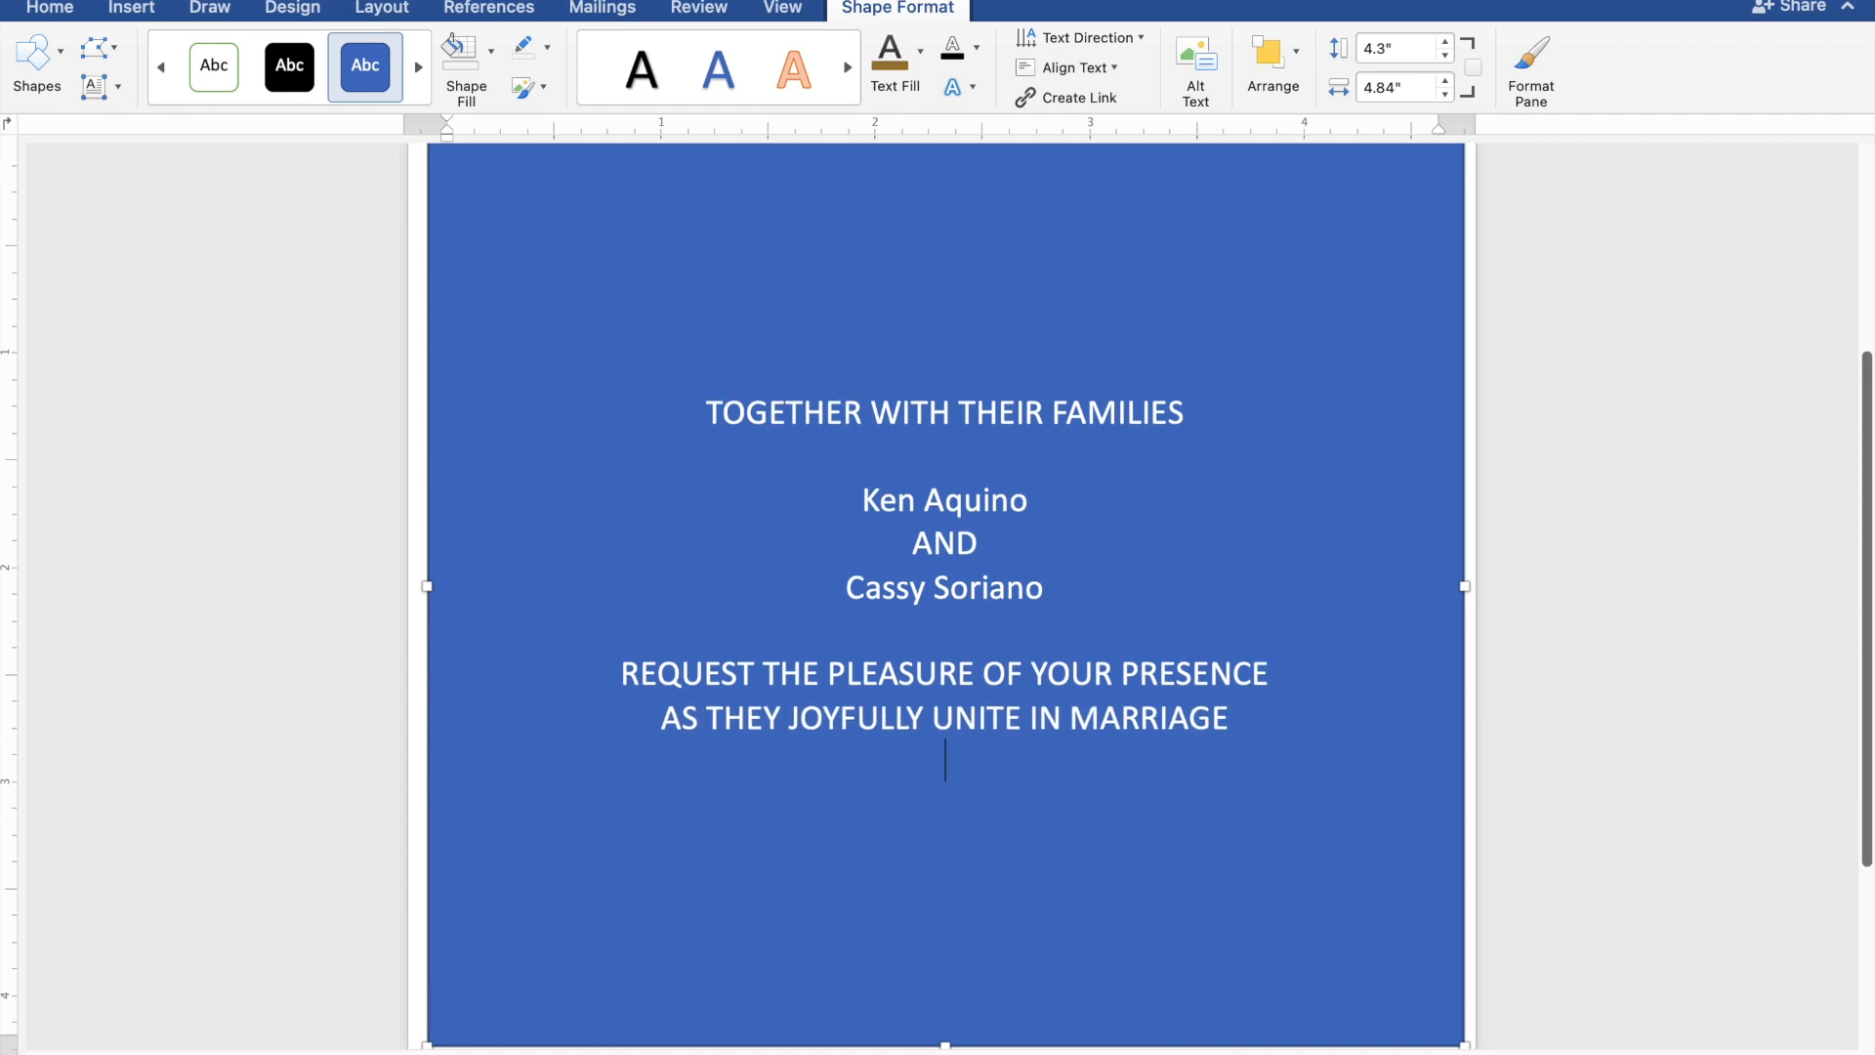
{"action": "key", "text": "Return"}
{"action": "type", "text": "SUN"}
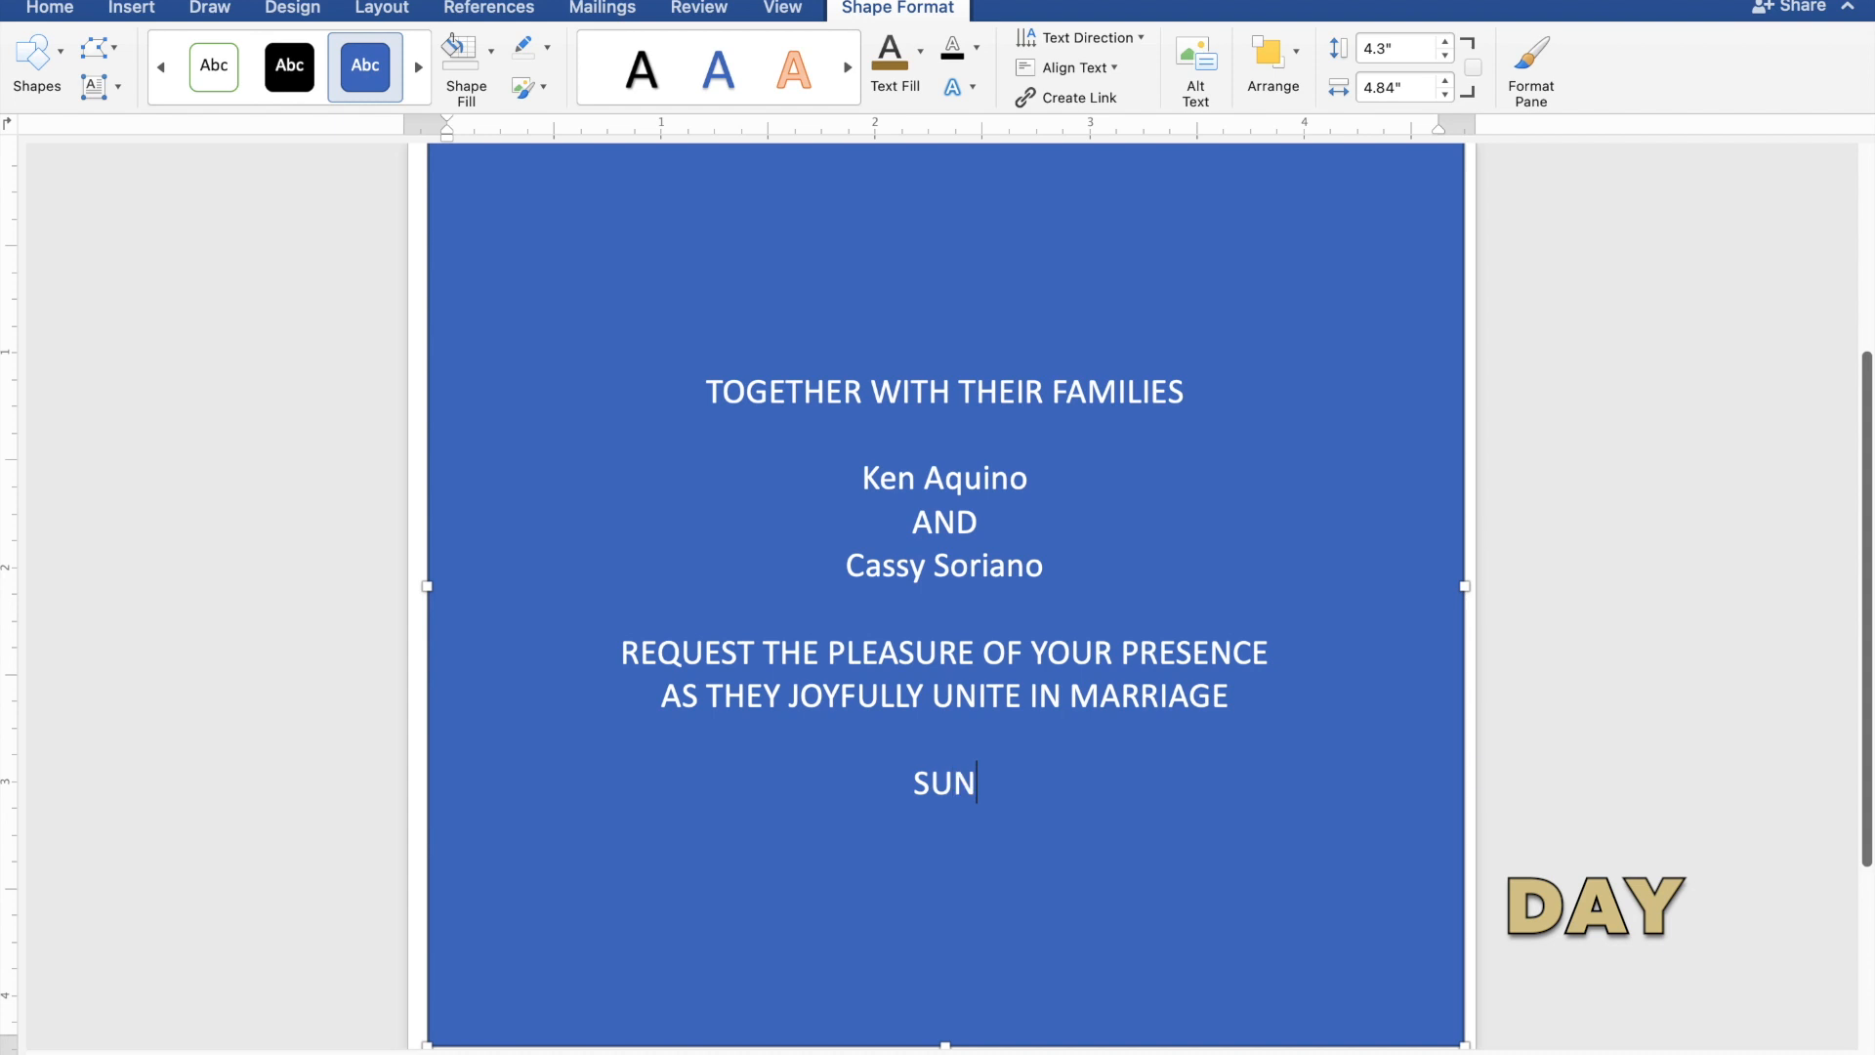
{"action": "type", "text": "DA"}
{"action": "type", "text": "Y"}
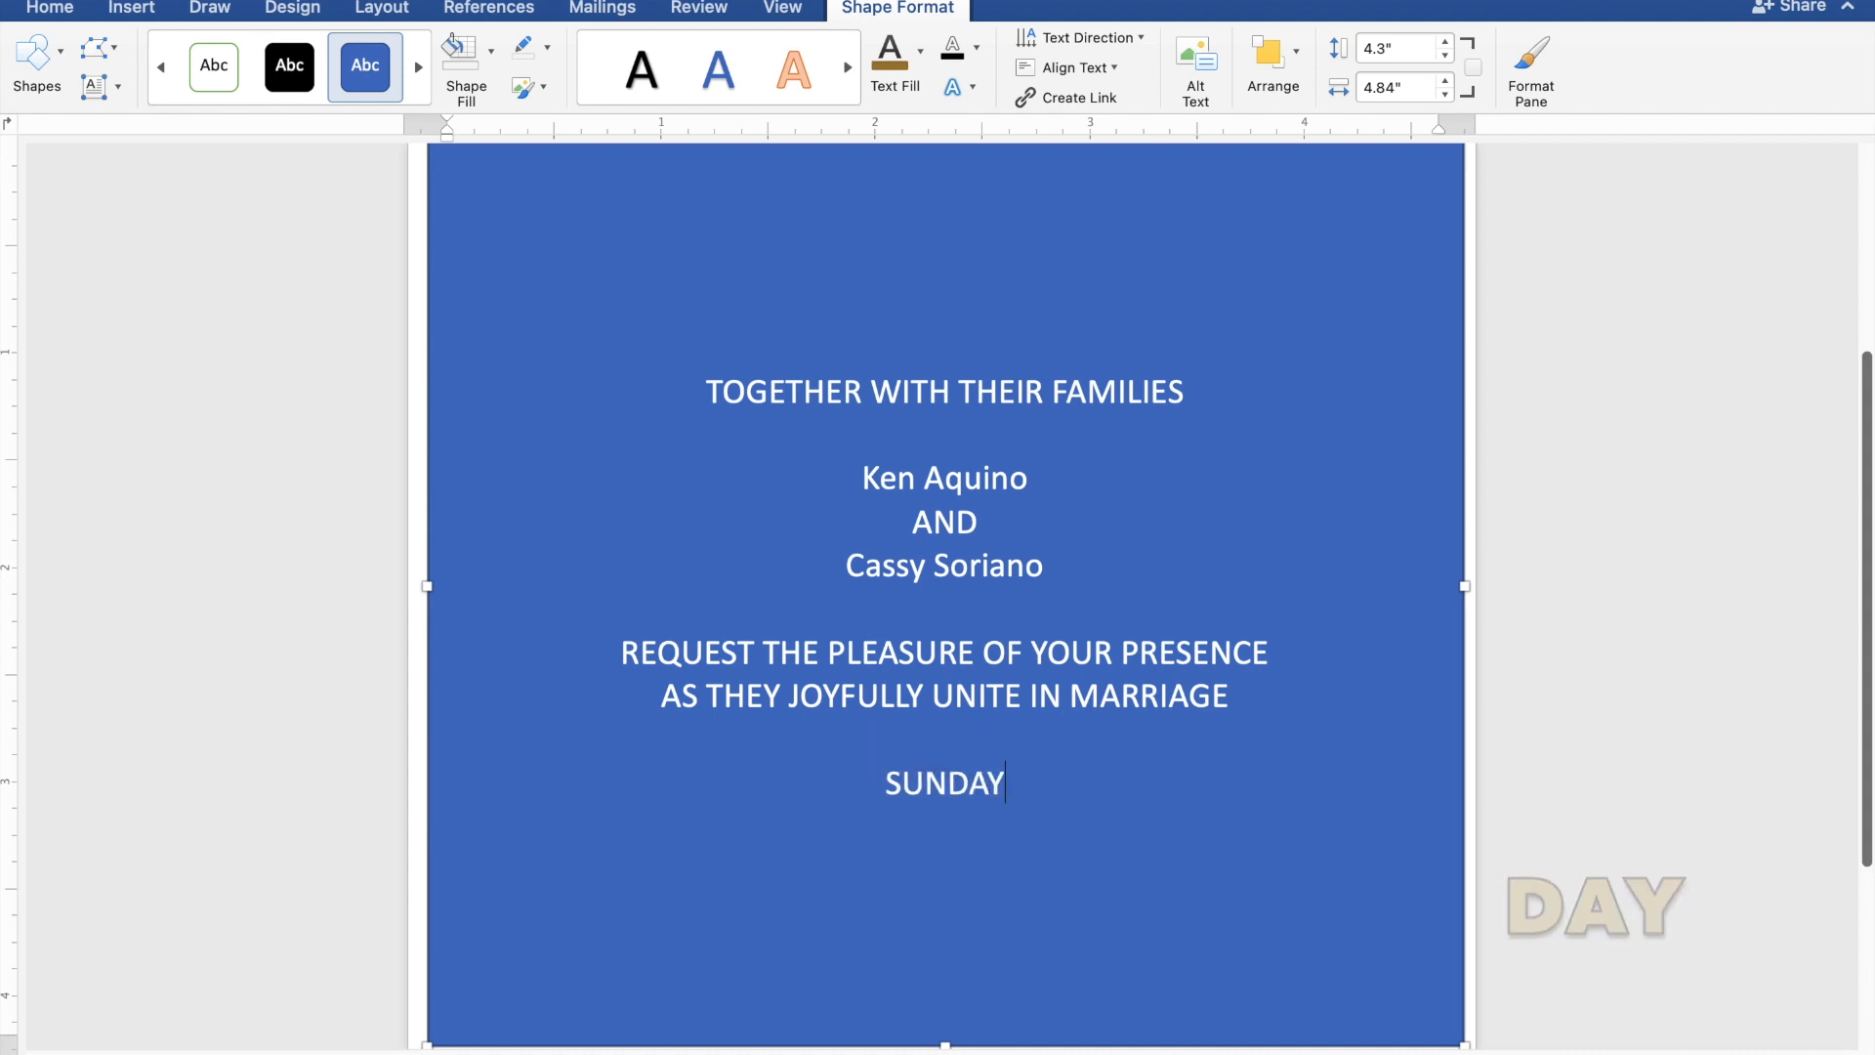
Enter the wedding date "MARCH 31, 2024" on the line below the day.
{"action": "key", "text": "Return"}
{"action": "type", "text": "M"}
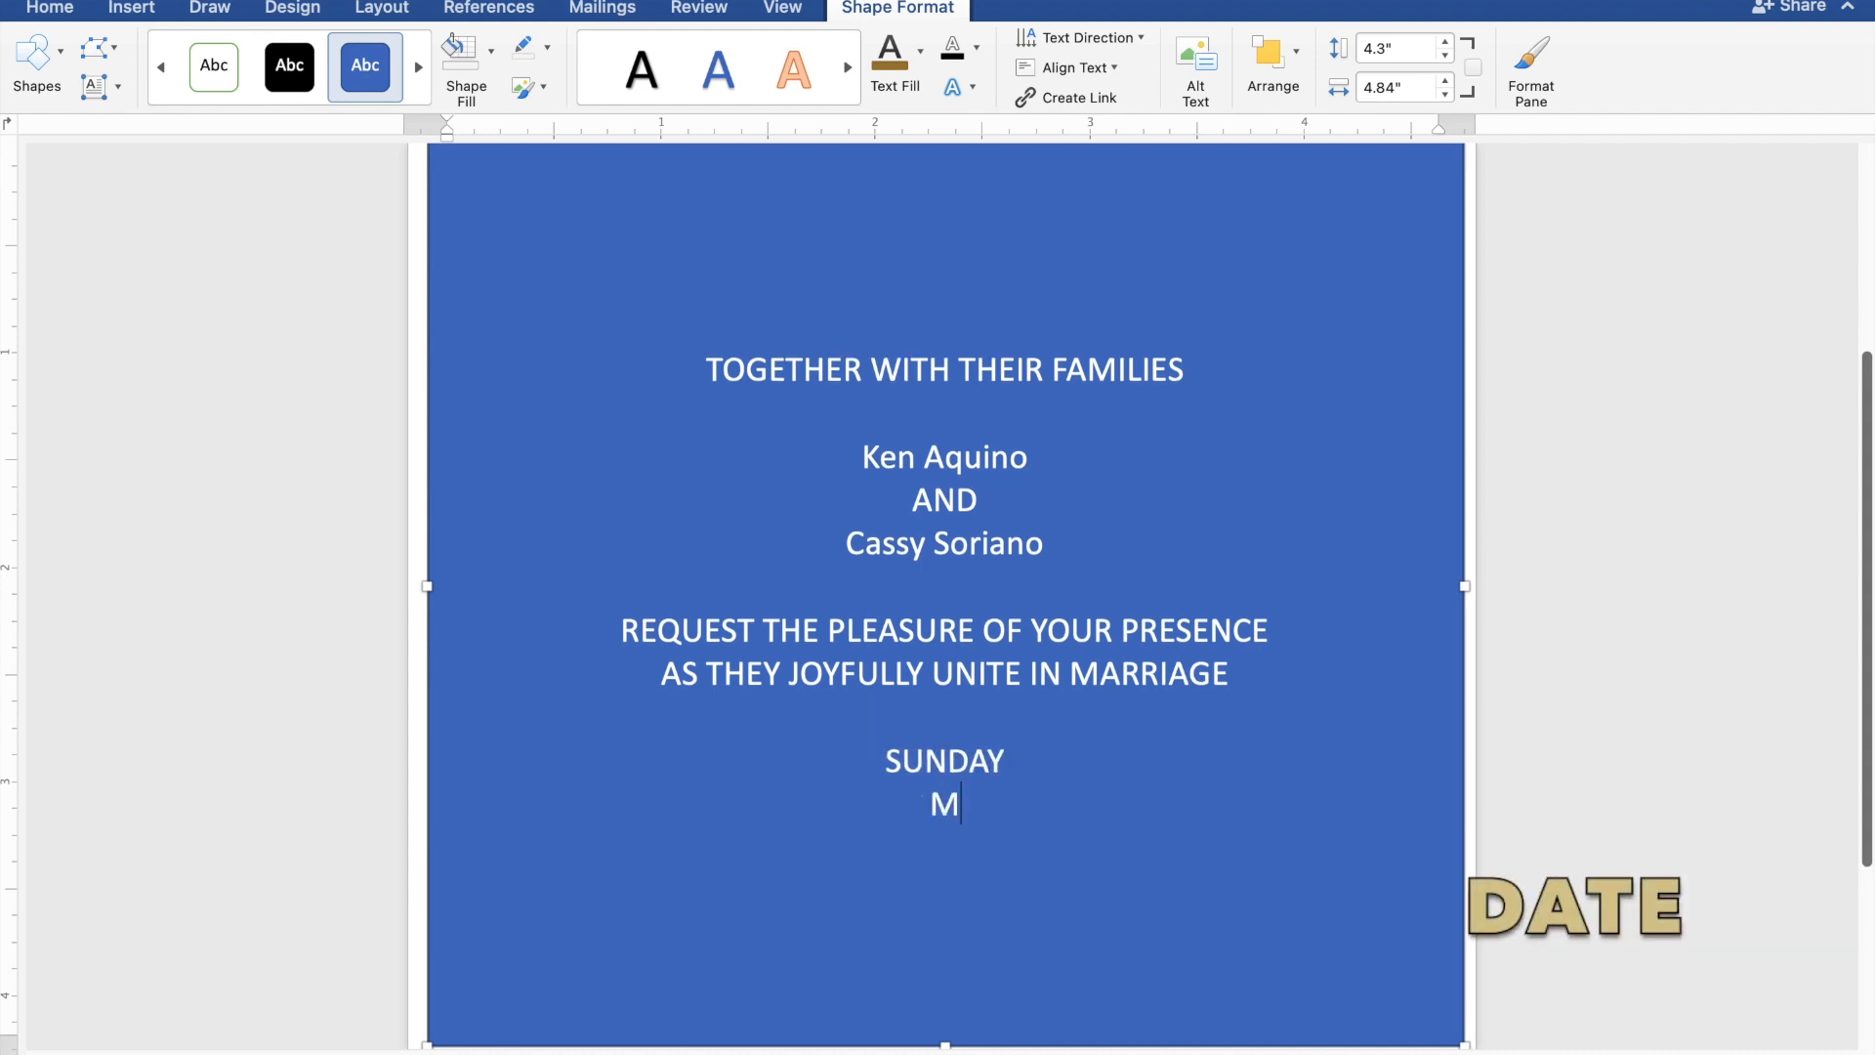
{"action": "type", "text": "ARCH 3"}
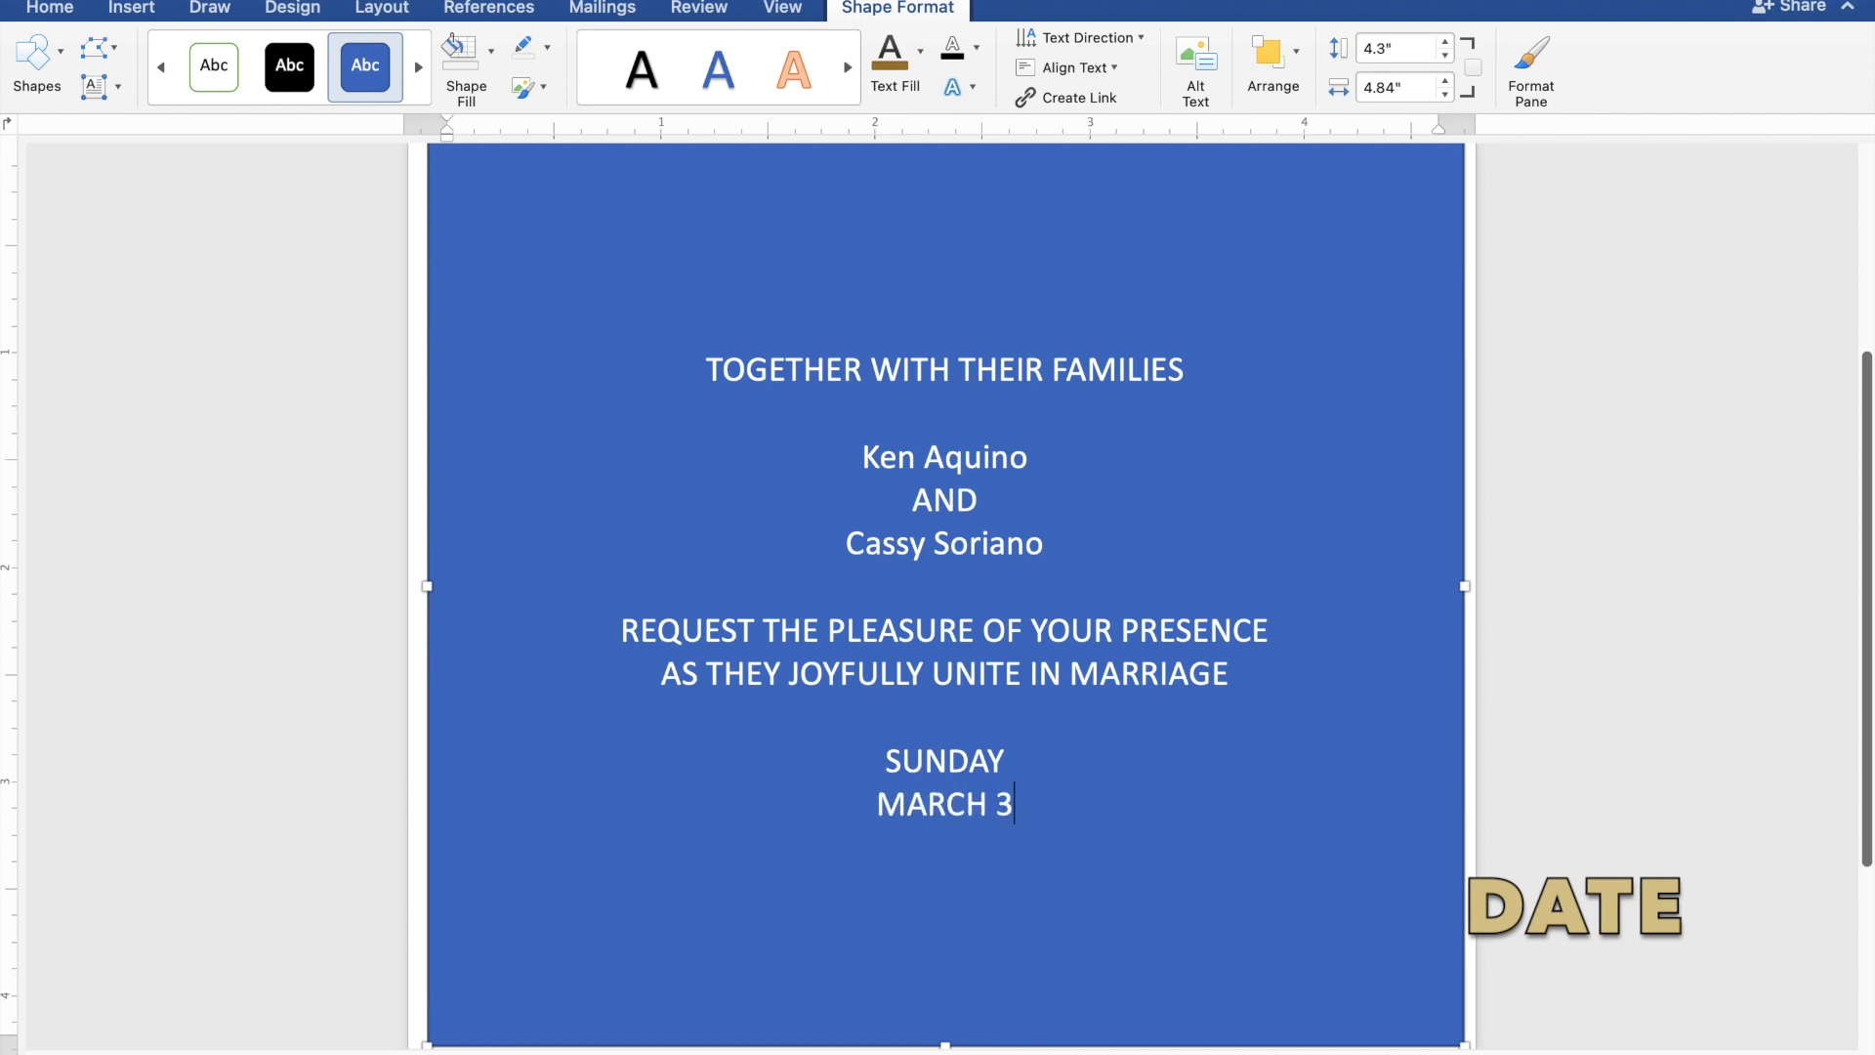
{"action": "type", "text": "1,"}
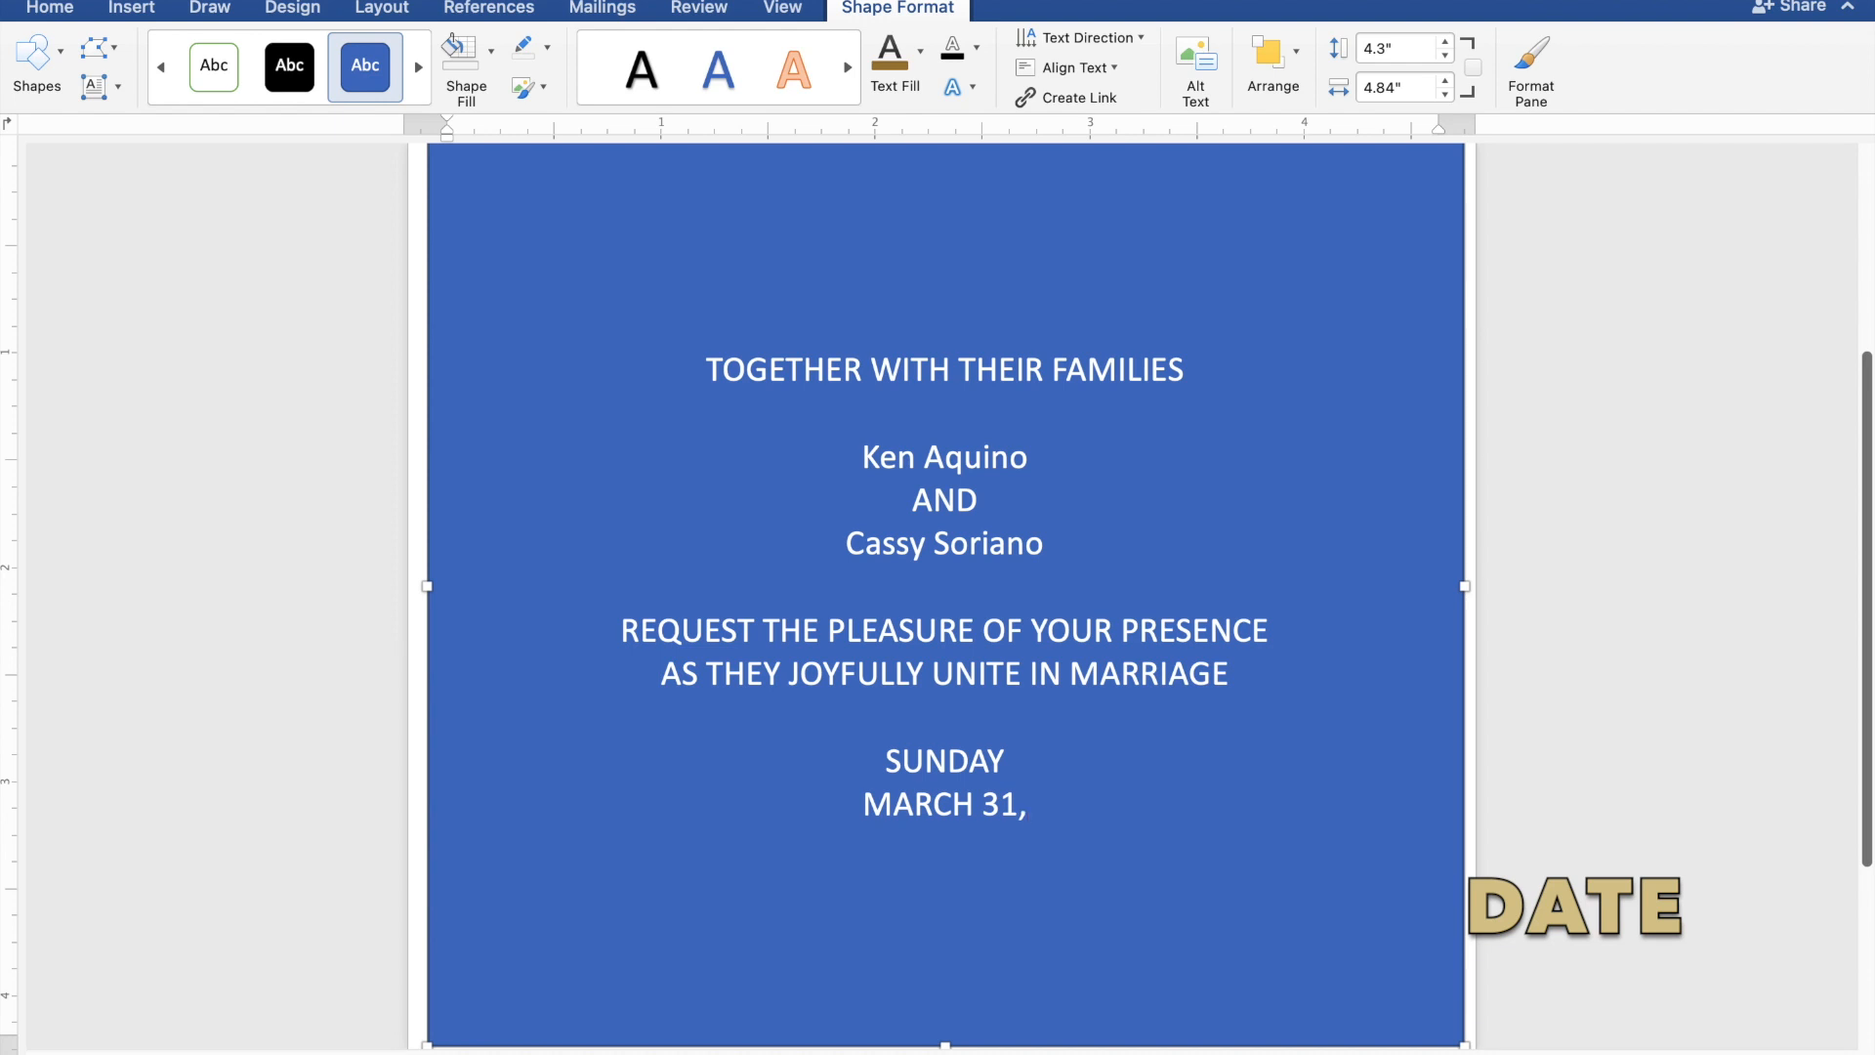
{"action": "type", "text": " 2024"}
Enter the ceremony time "10:00 IN THE MORNING" on the line below the date.
{"action": "key", "text": "Return"}
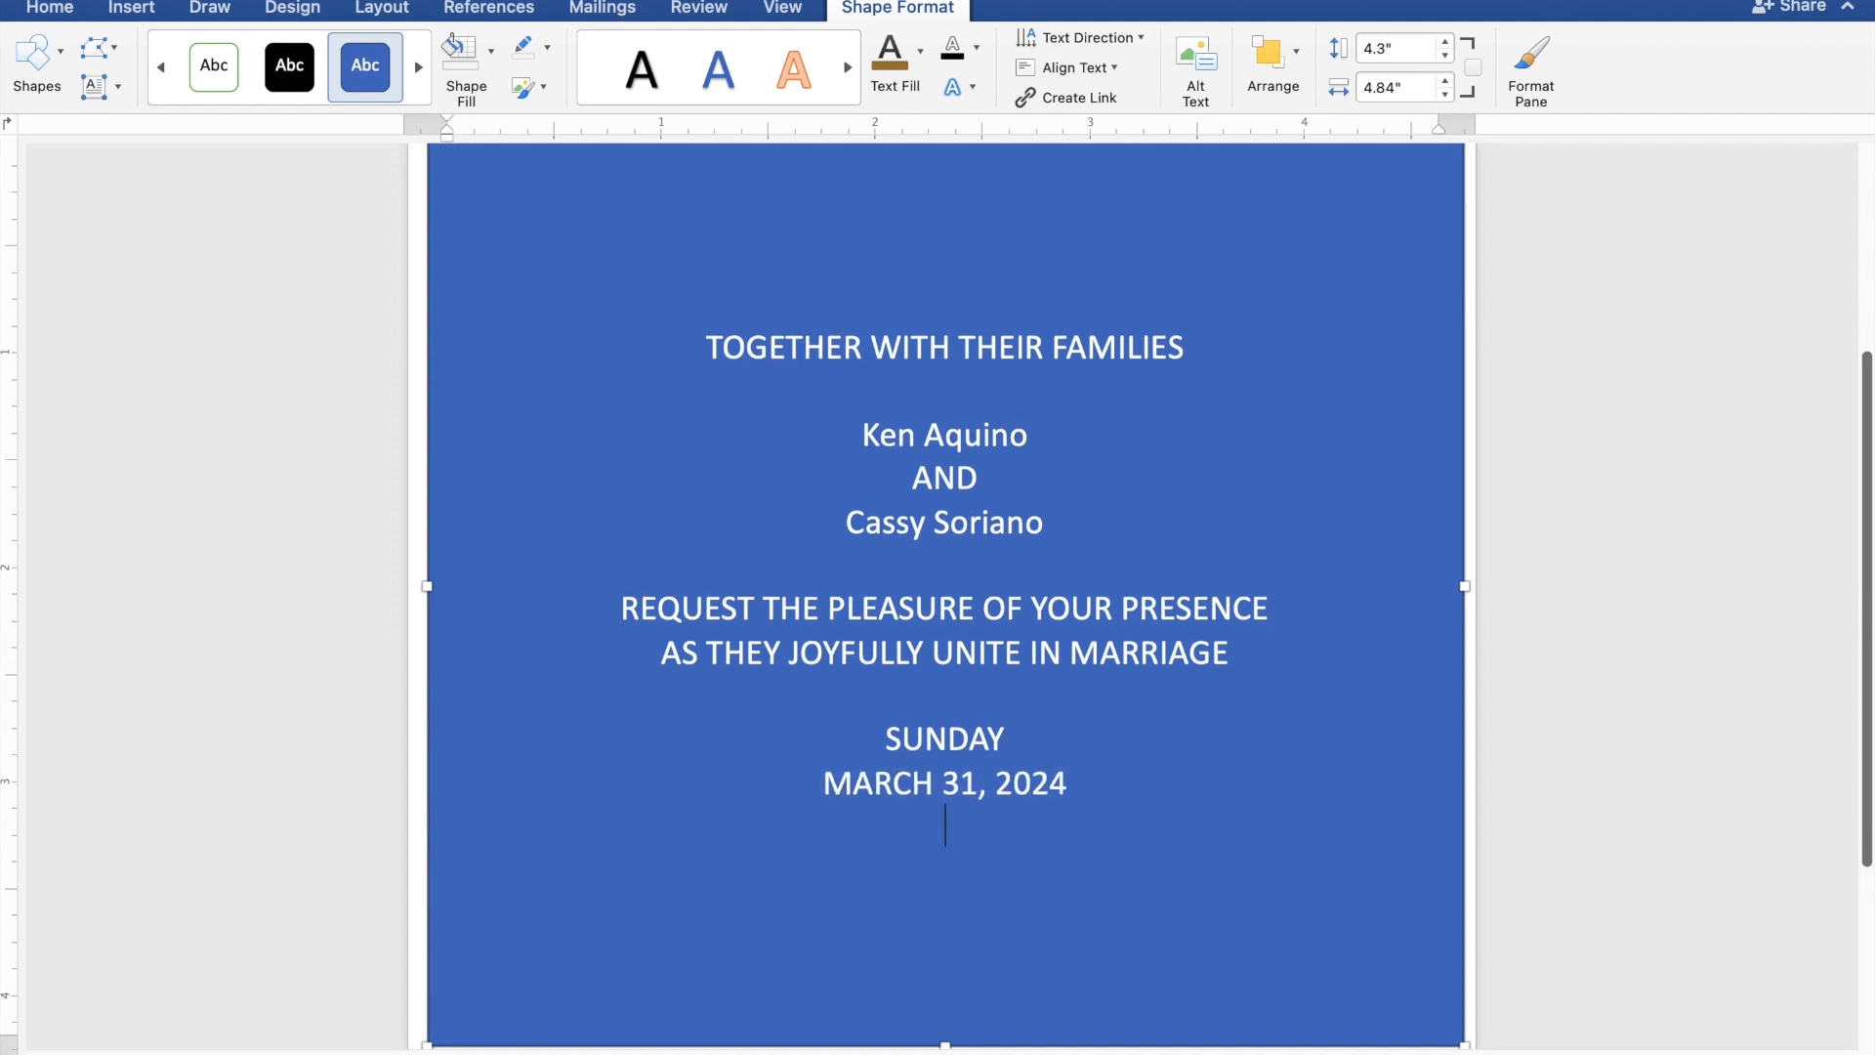
{"action": "type", "text": "10"}
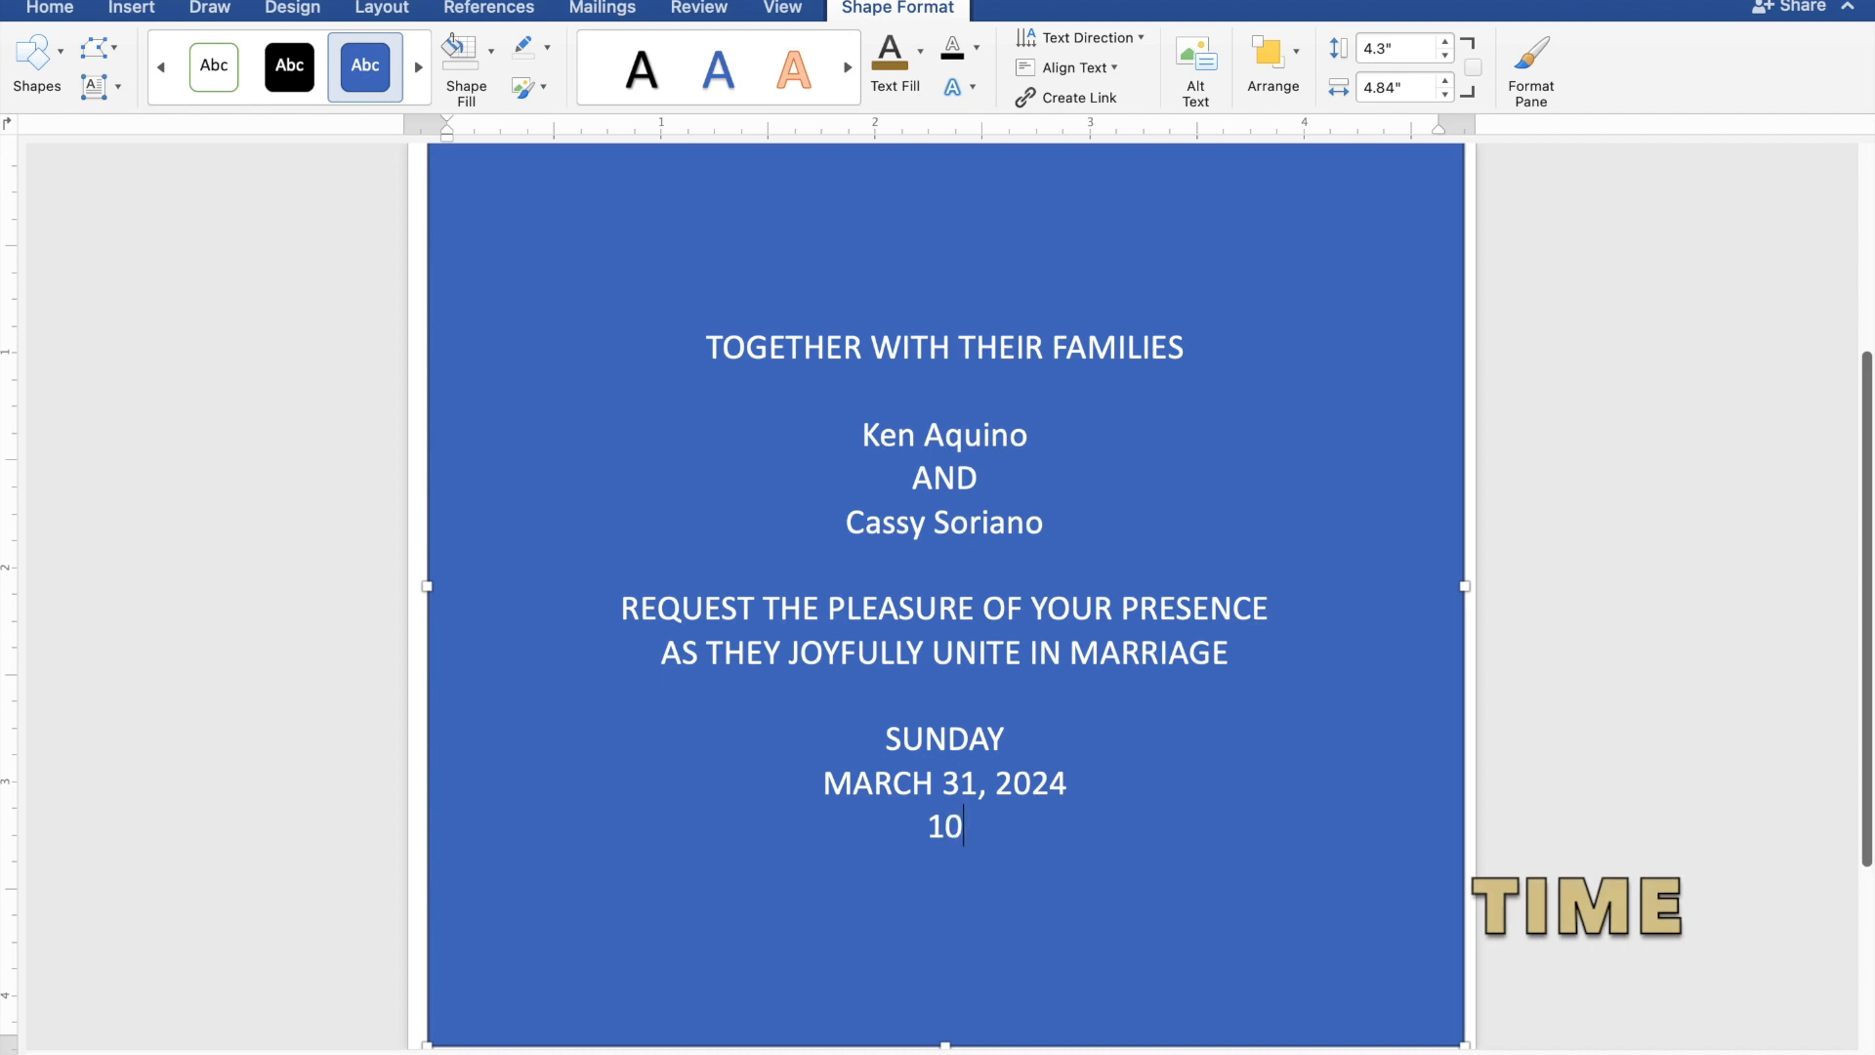
{"action": "type", "text": ":00 IN"}
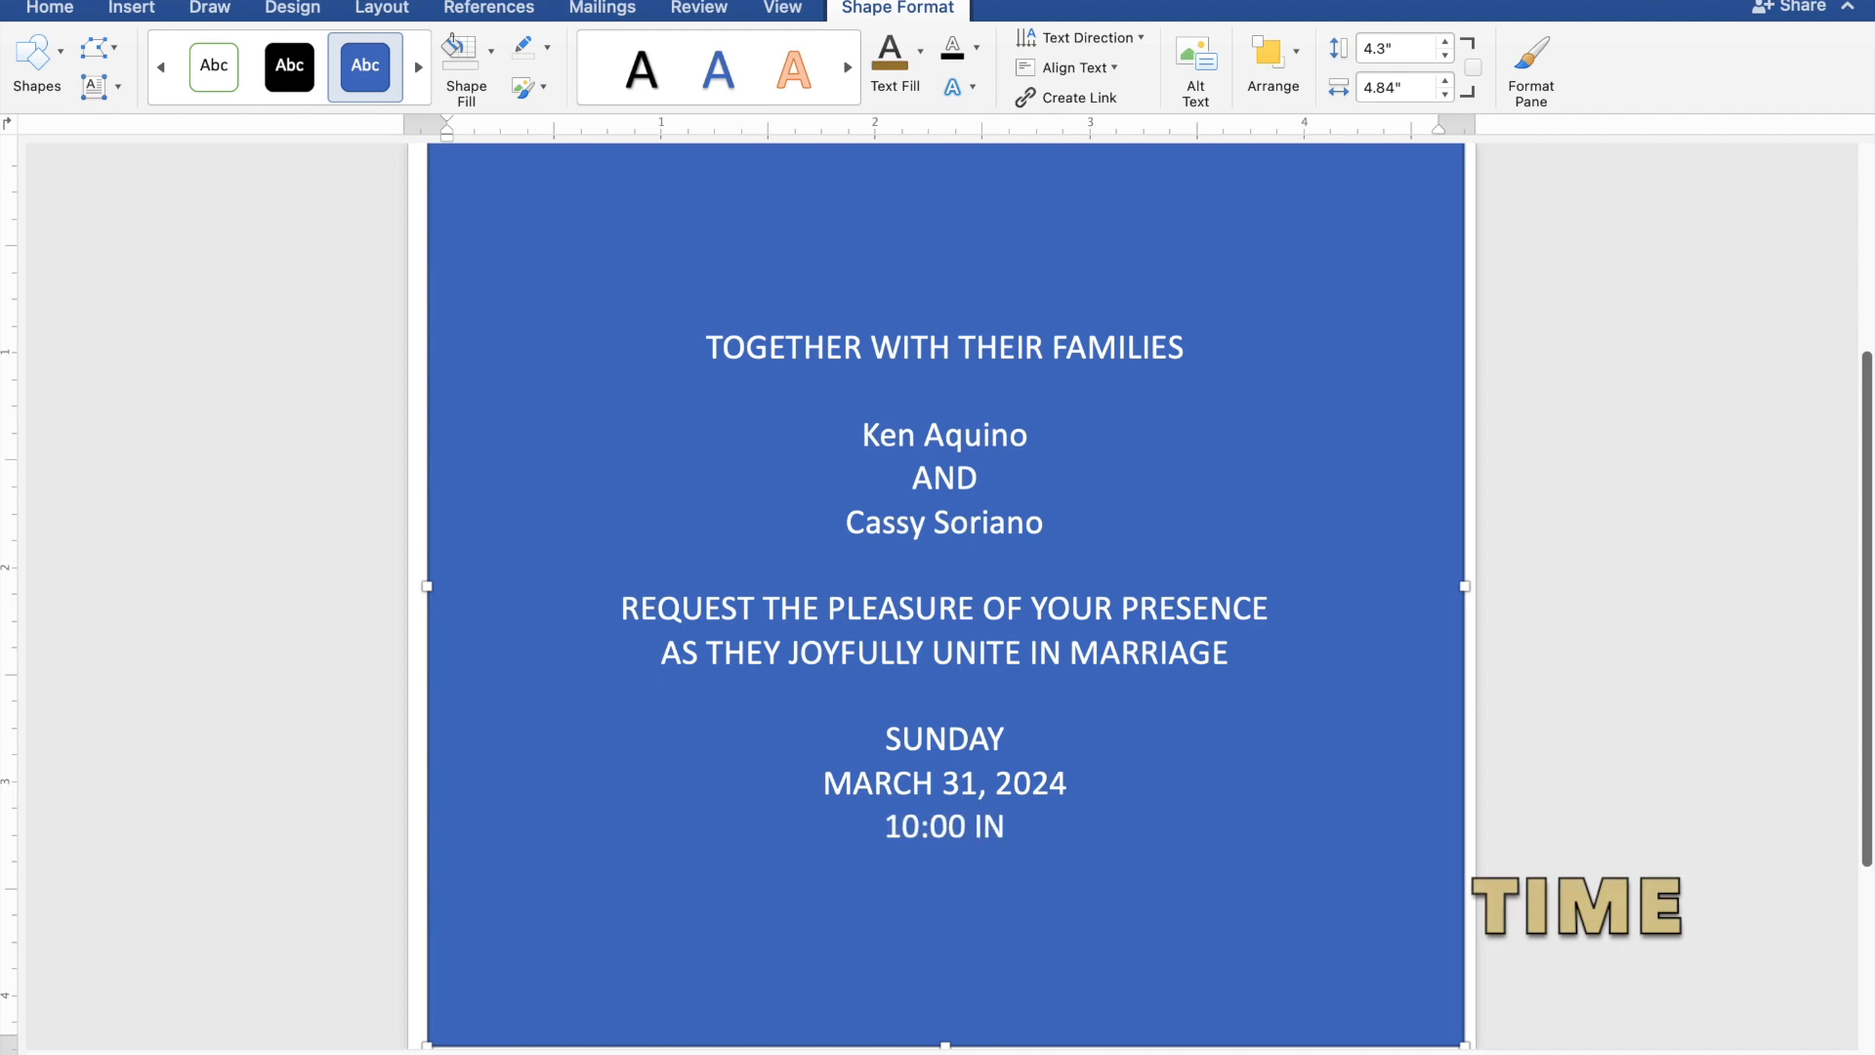
{"action": "type", "text": " THE"}
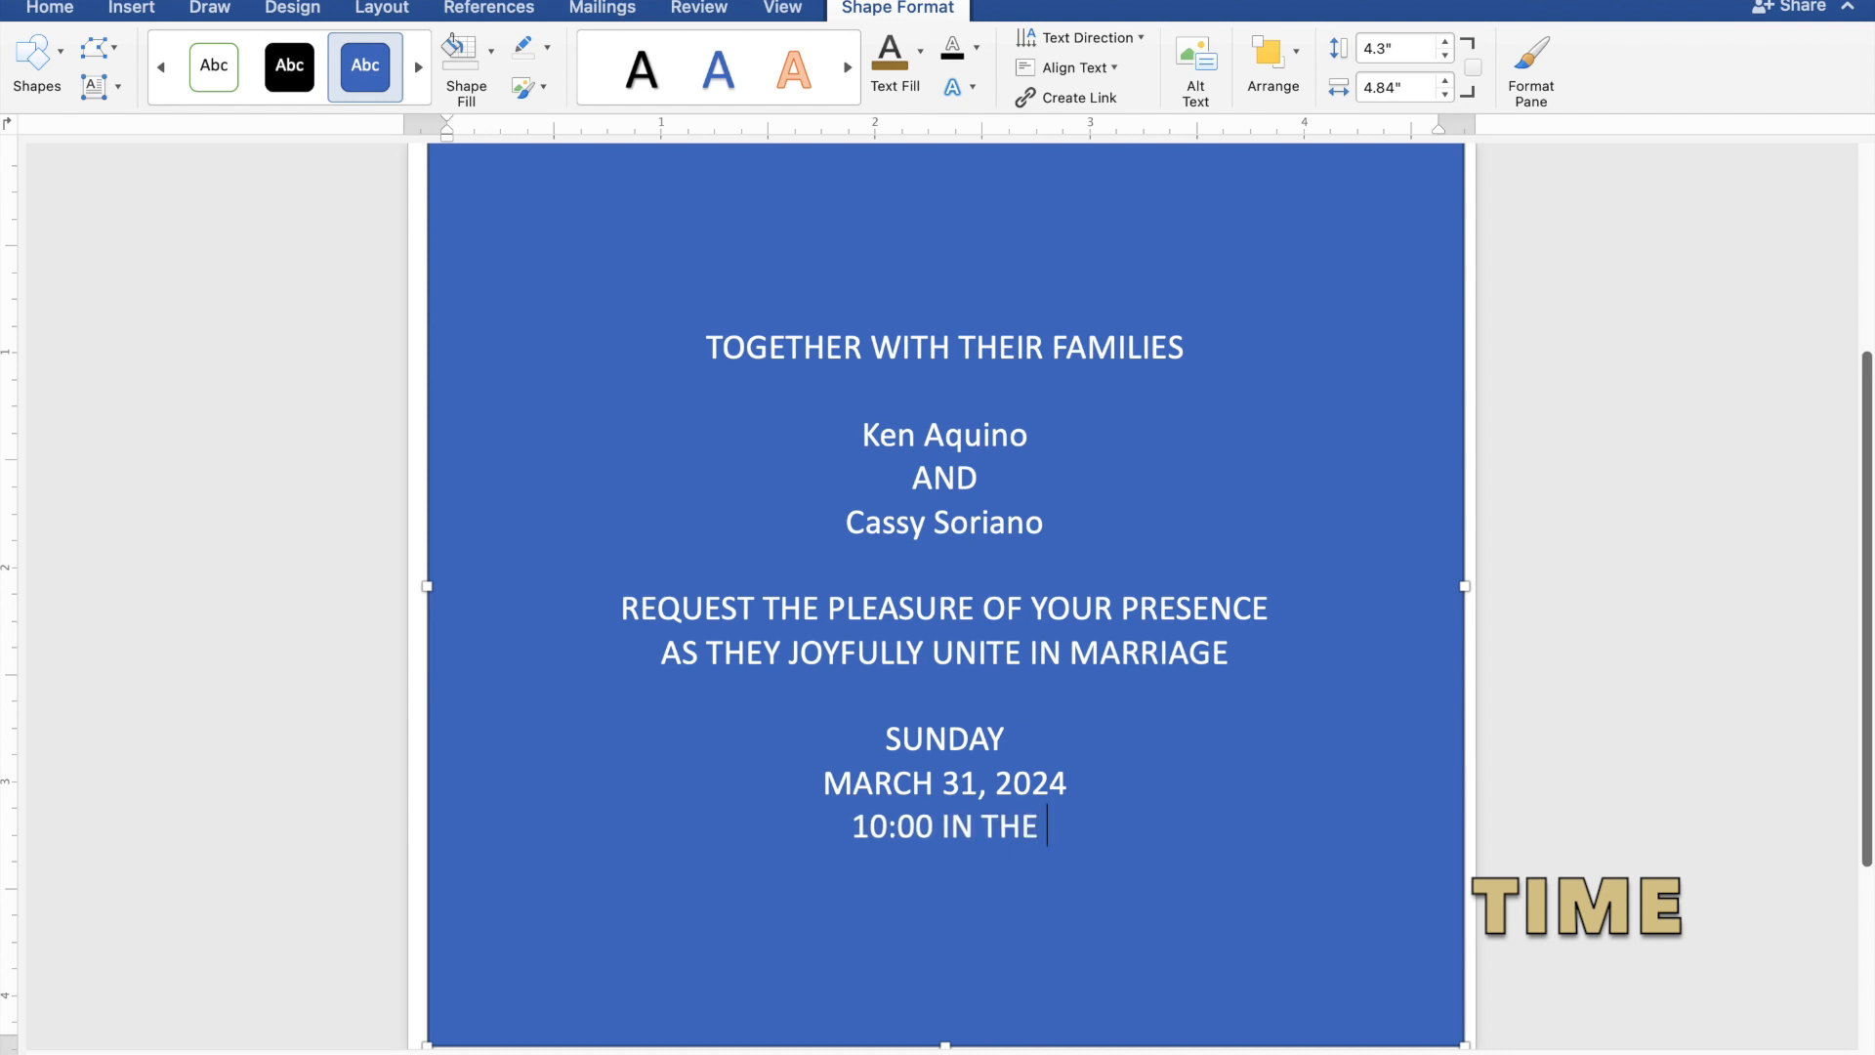
{"action": "type", "text": " MORNING"}
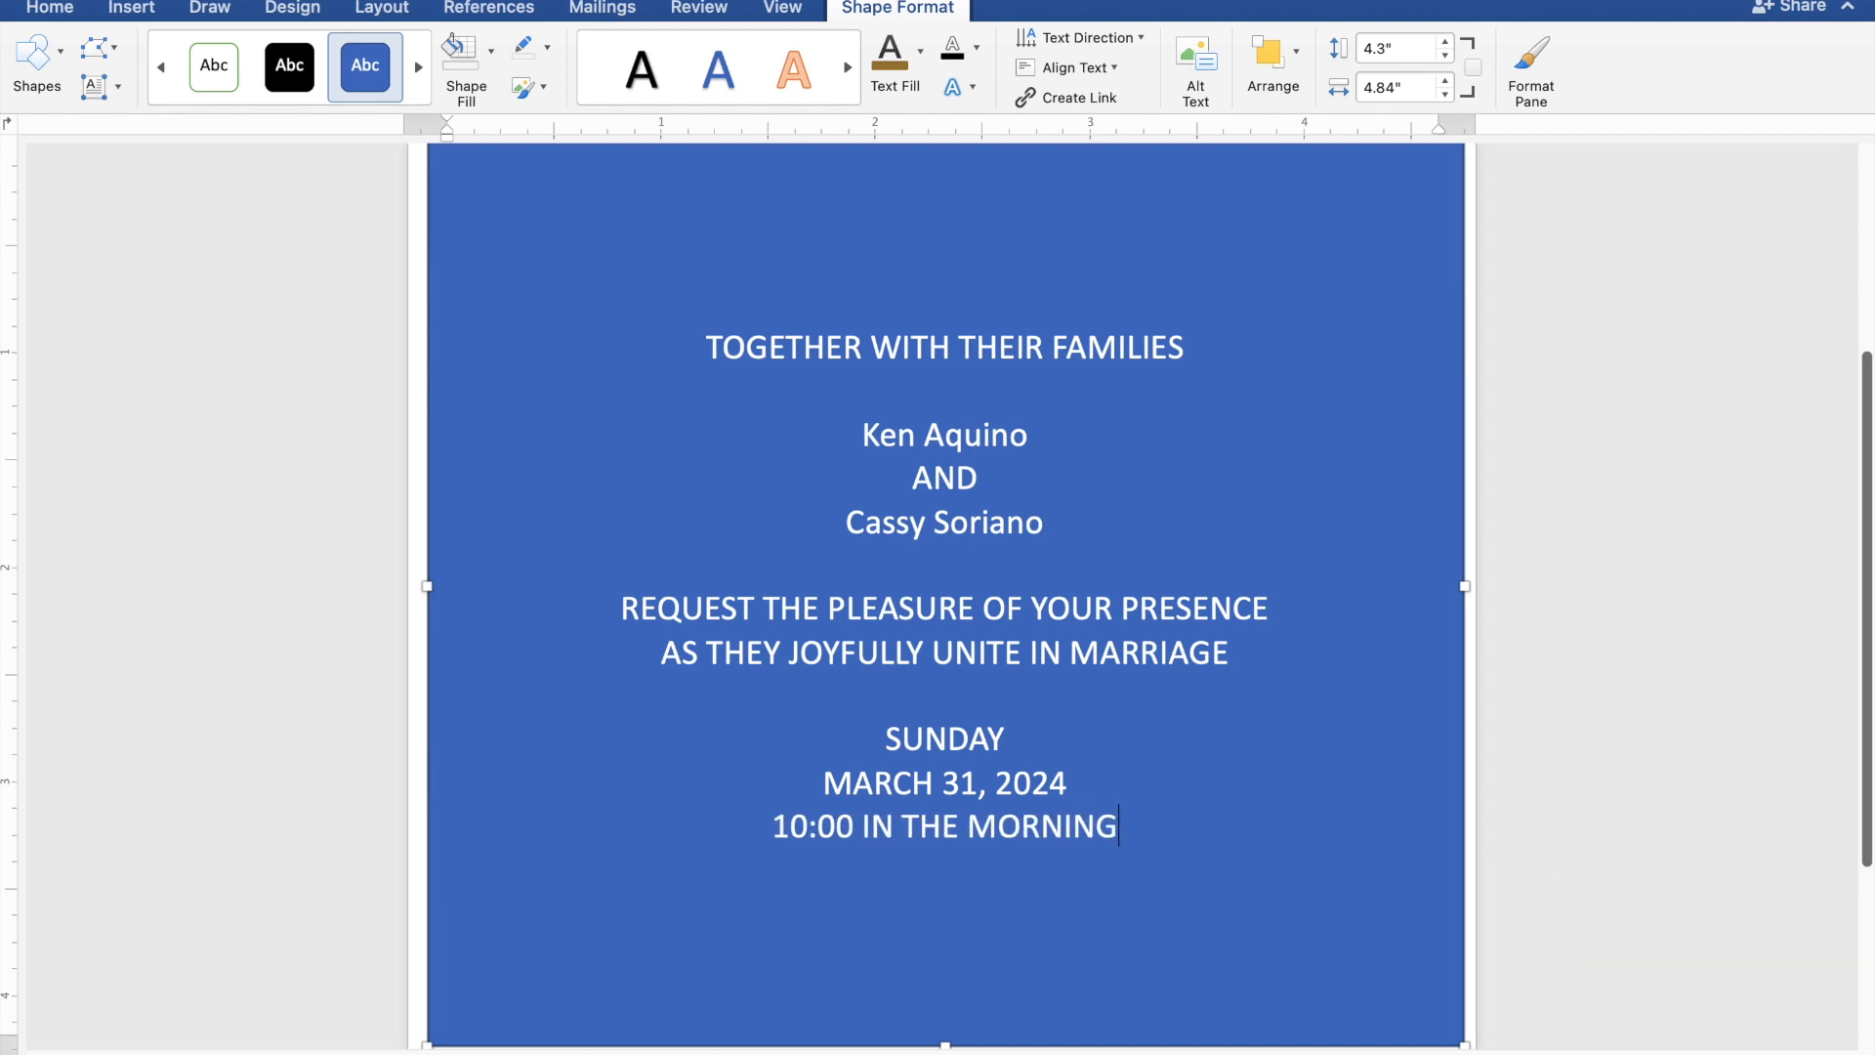
Enter the church name "ST. THOMAS AQUINAS PARISH CHURCH" on the line below the ceremony time.
{"action": "key", "text": "Return"}
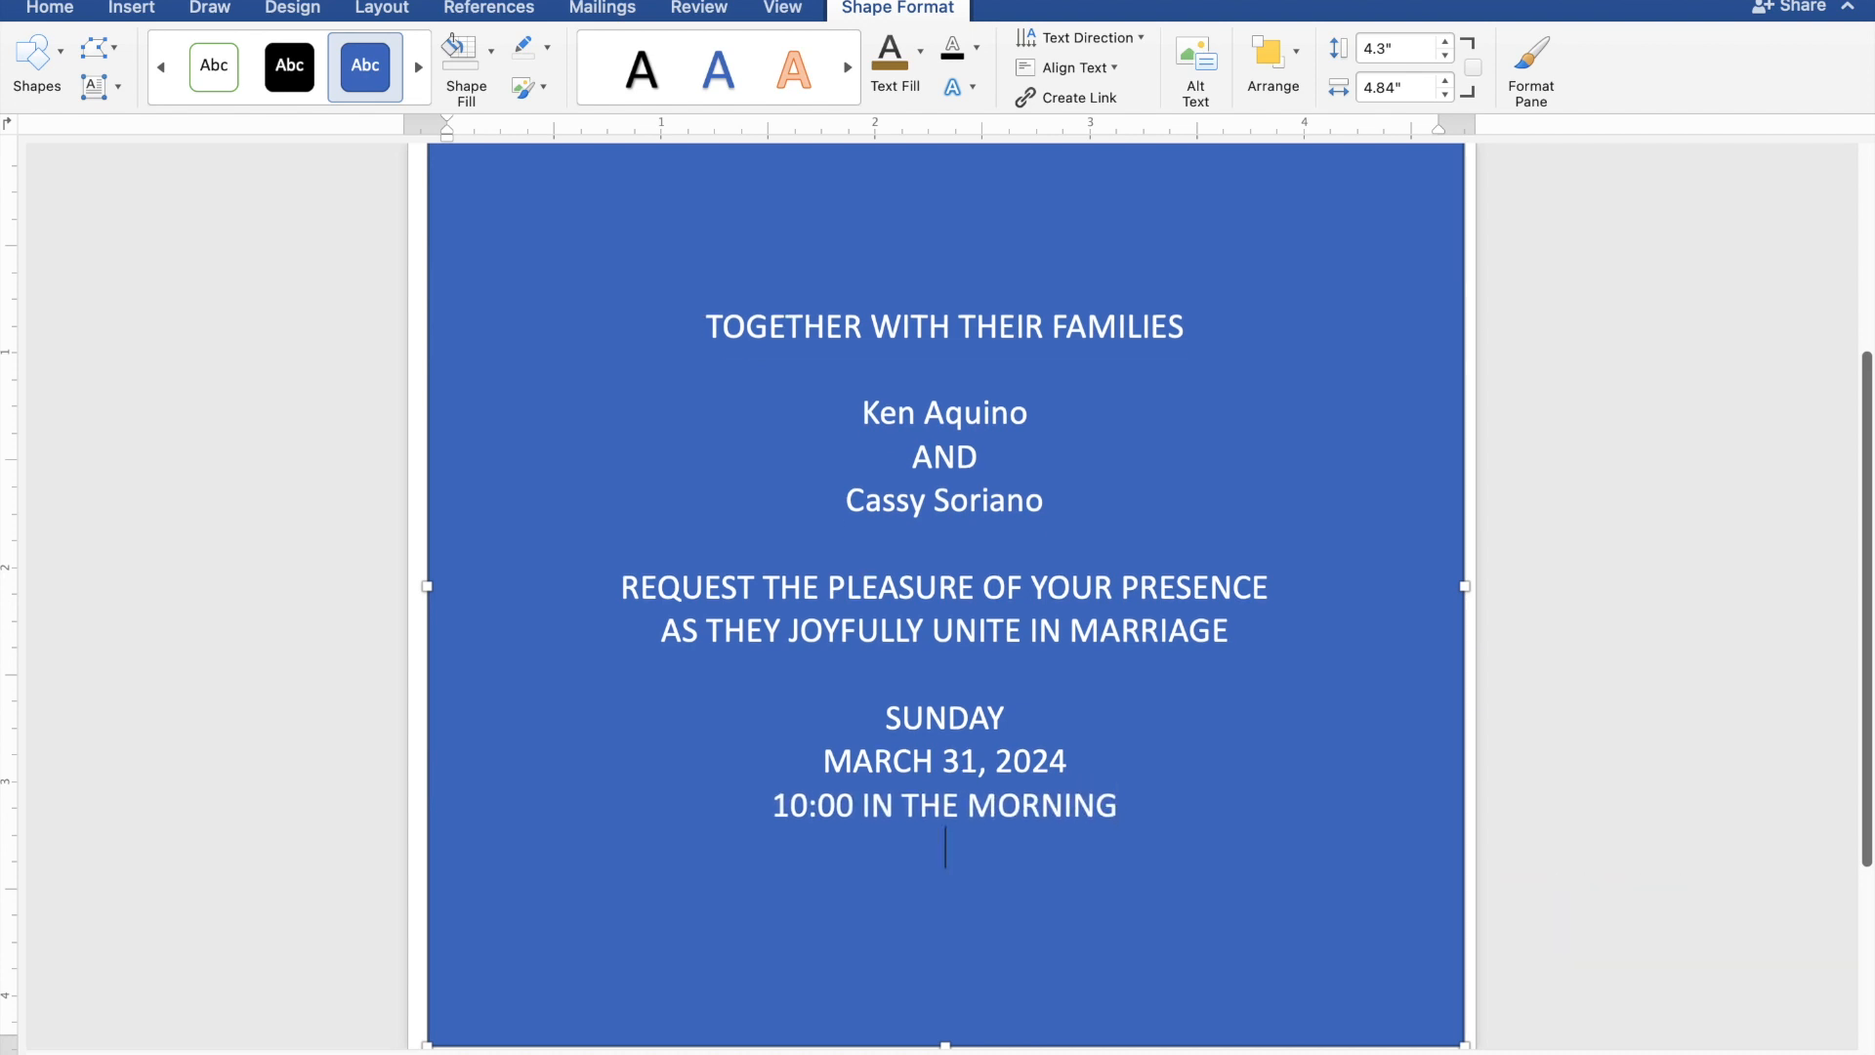
{"action": "type", "text": "ST"}
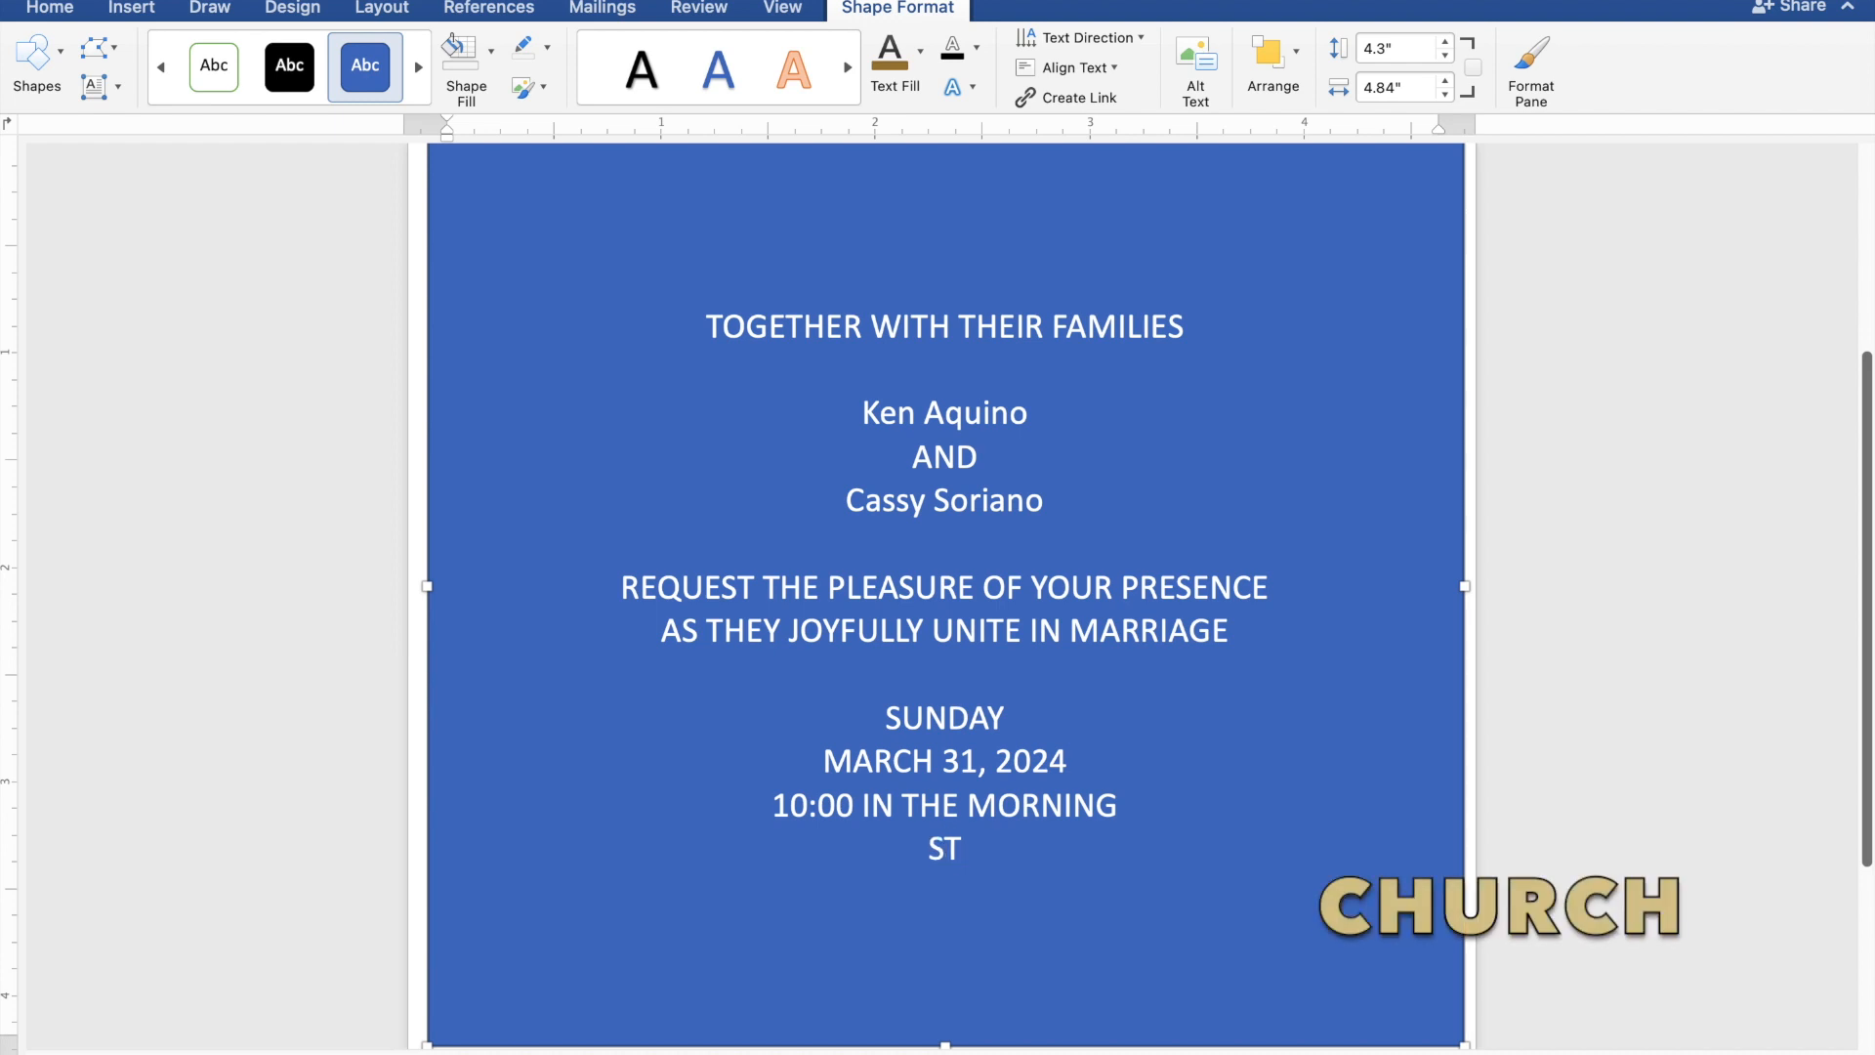
{"action": "type", "text": ". THO"}
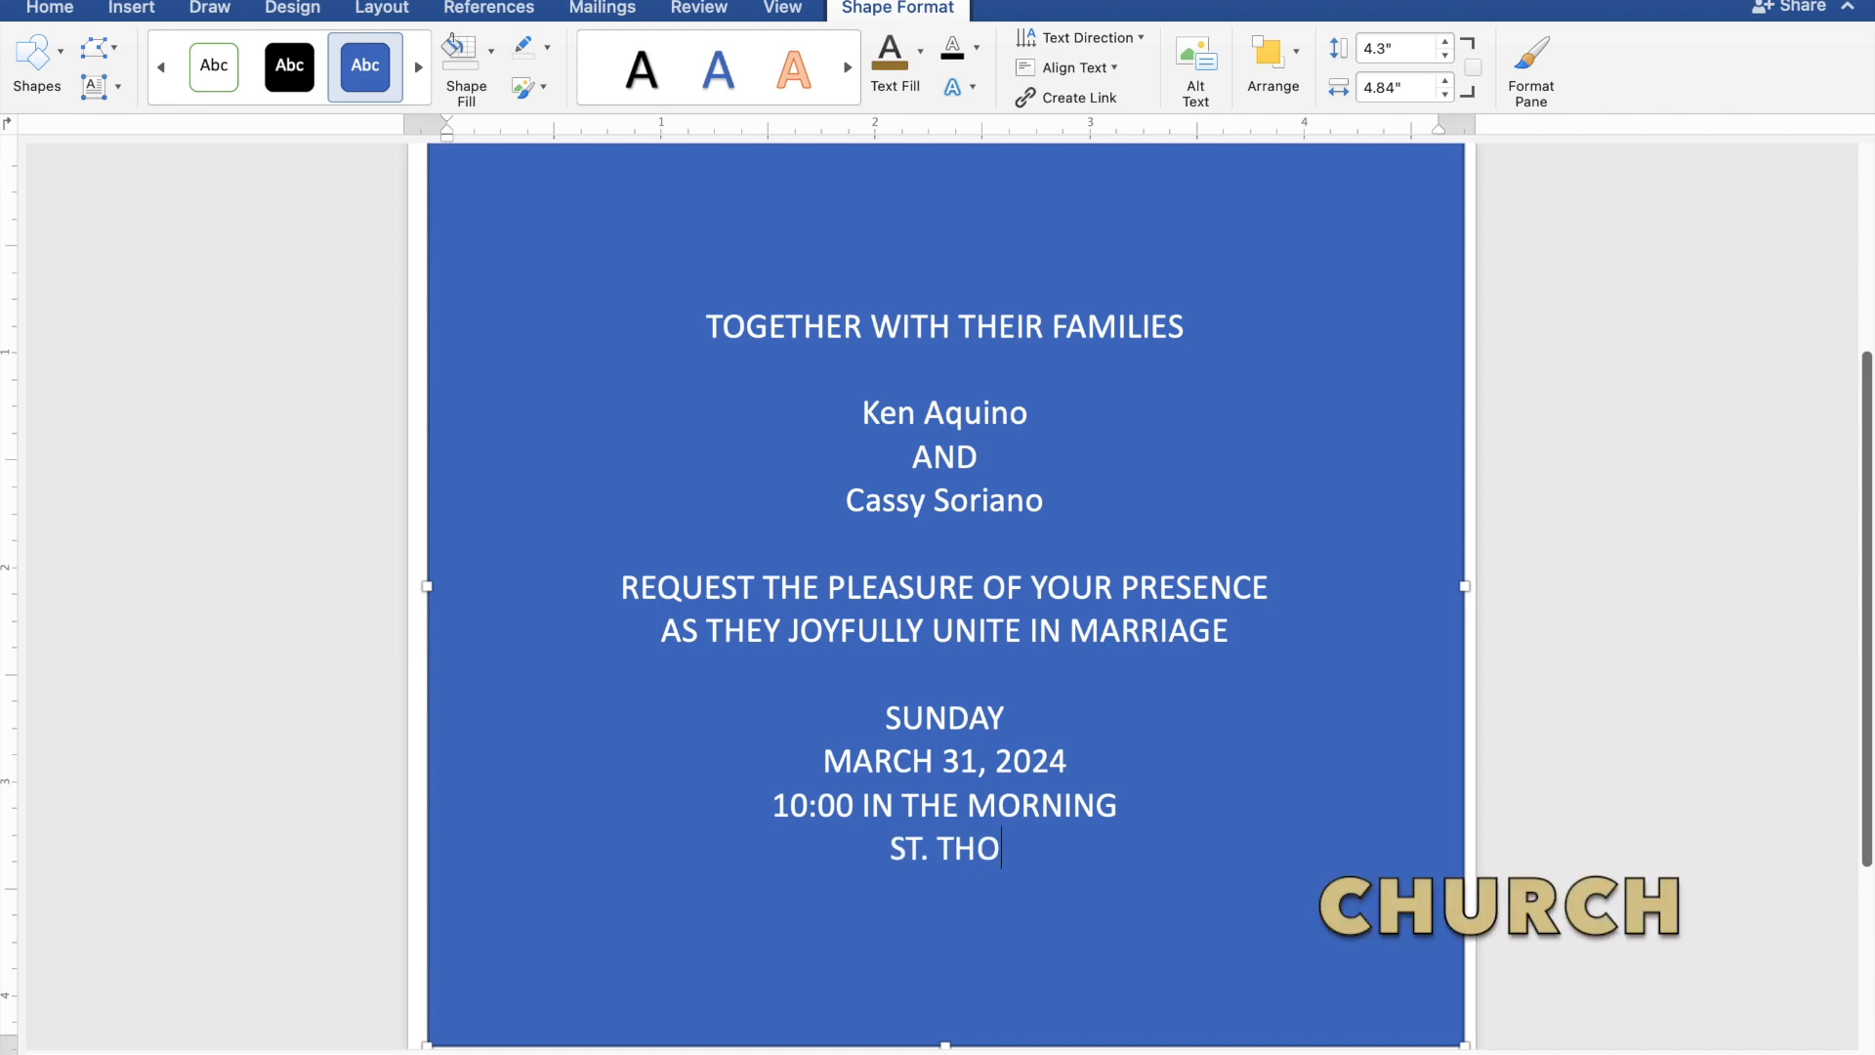
{"action": "type", "text": "MAS"}
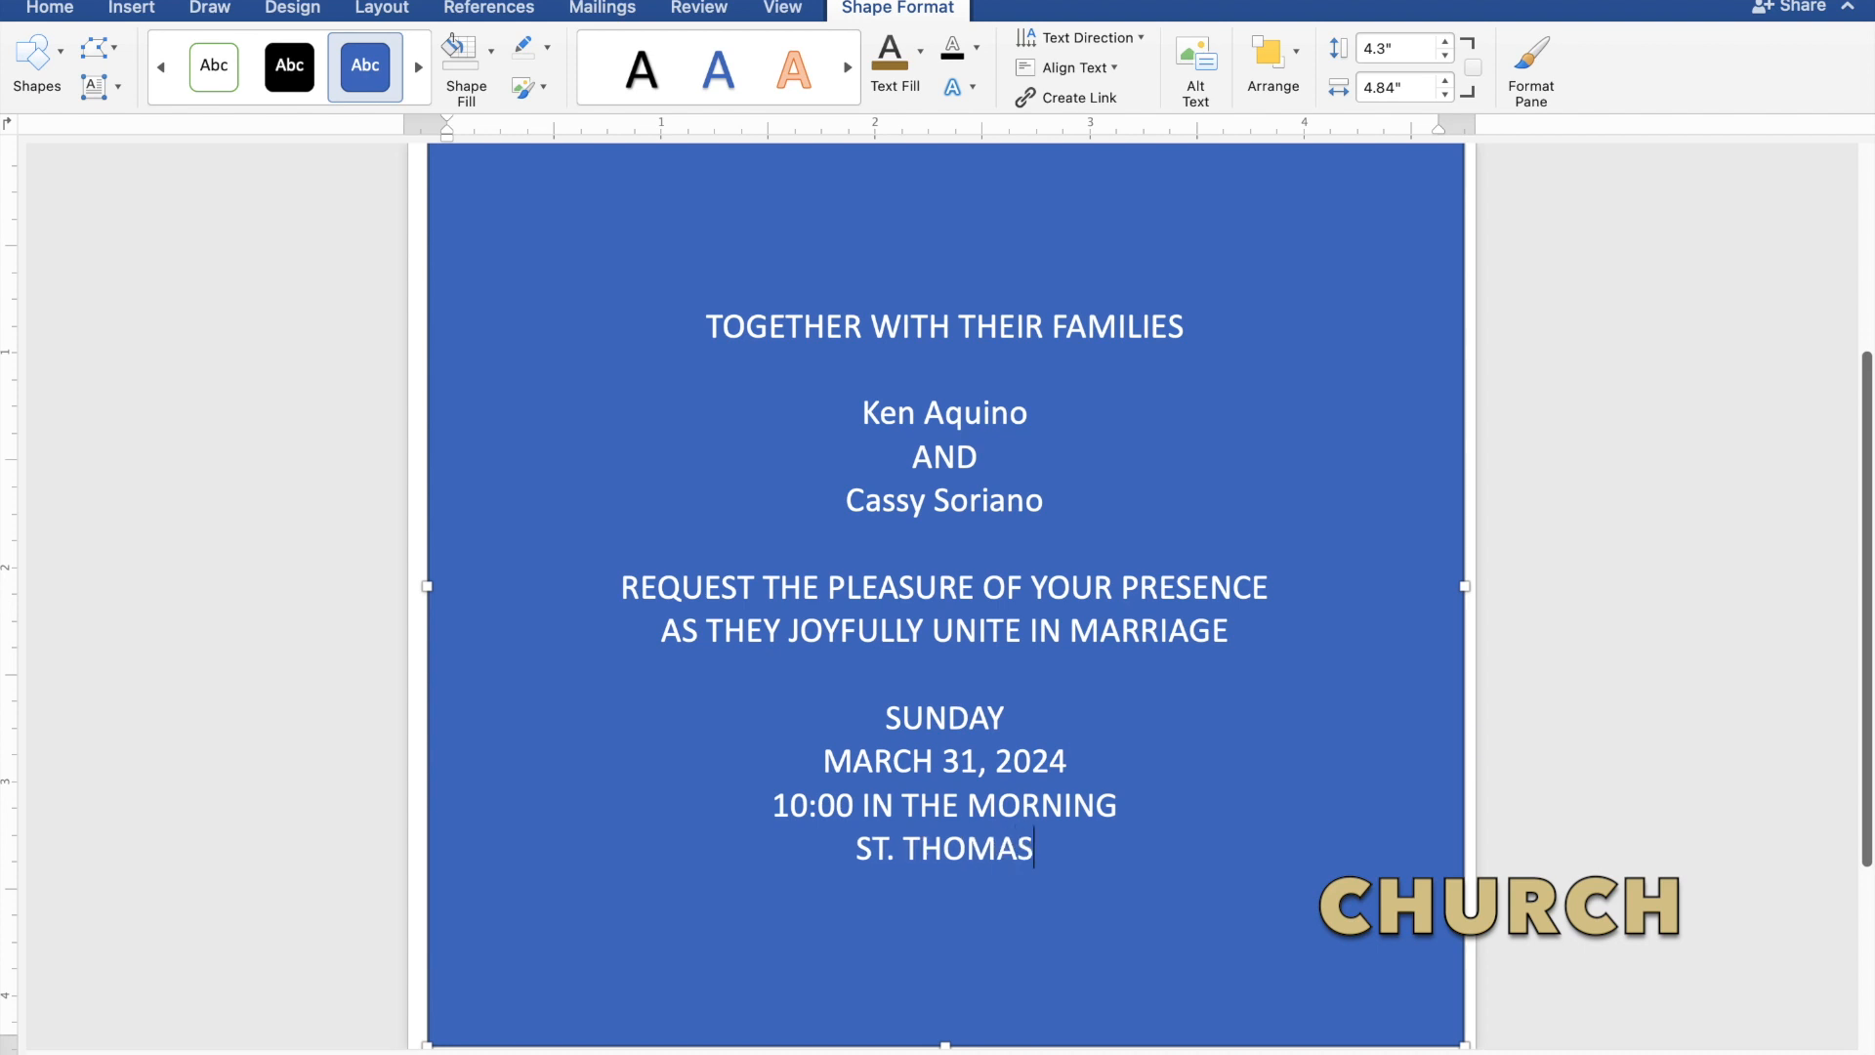
{"action": "type", "text": " AQUI"}
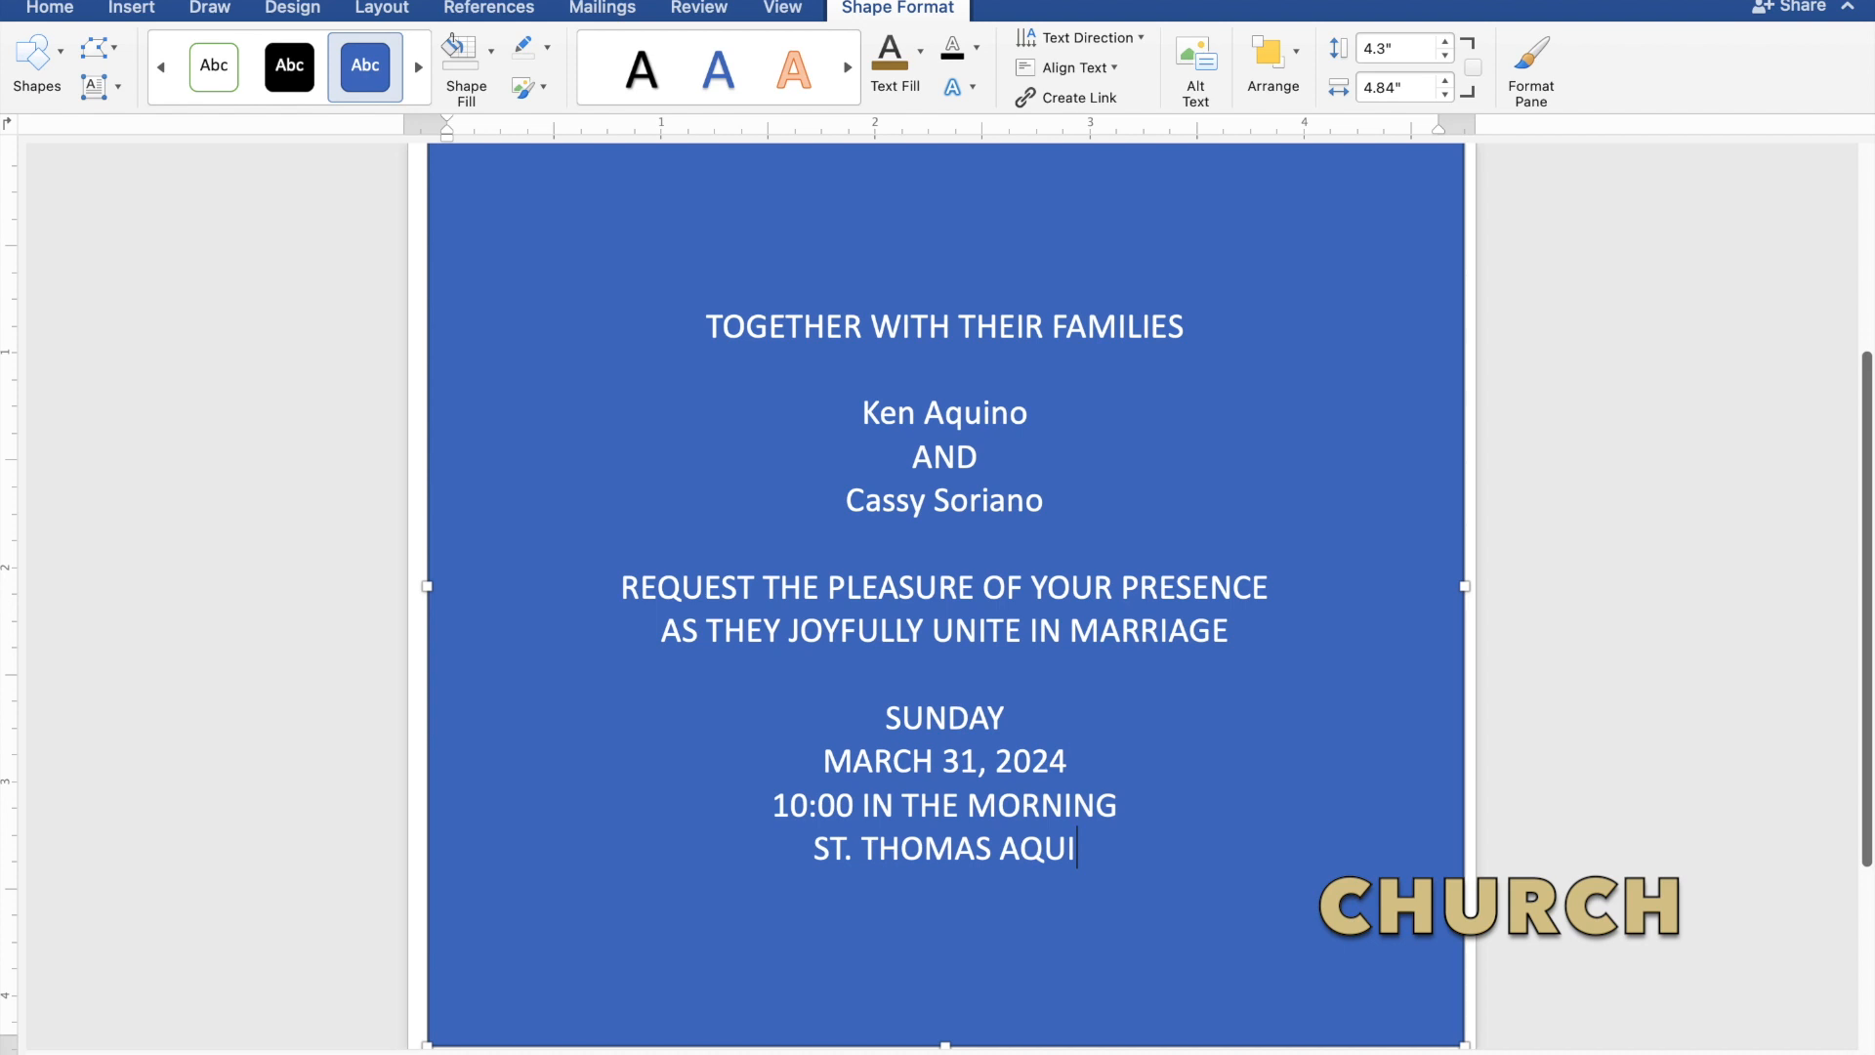
{"action": "type", "text": "NA"}
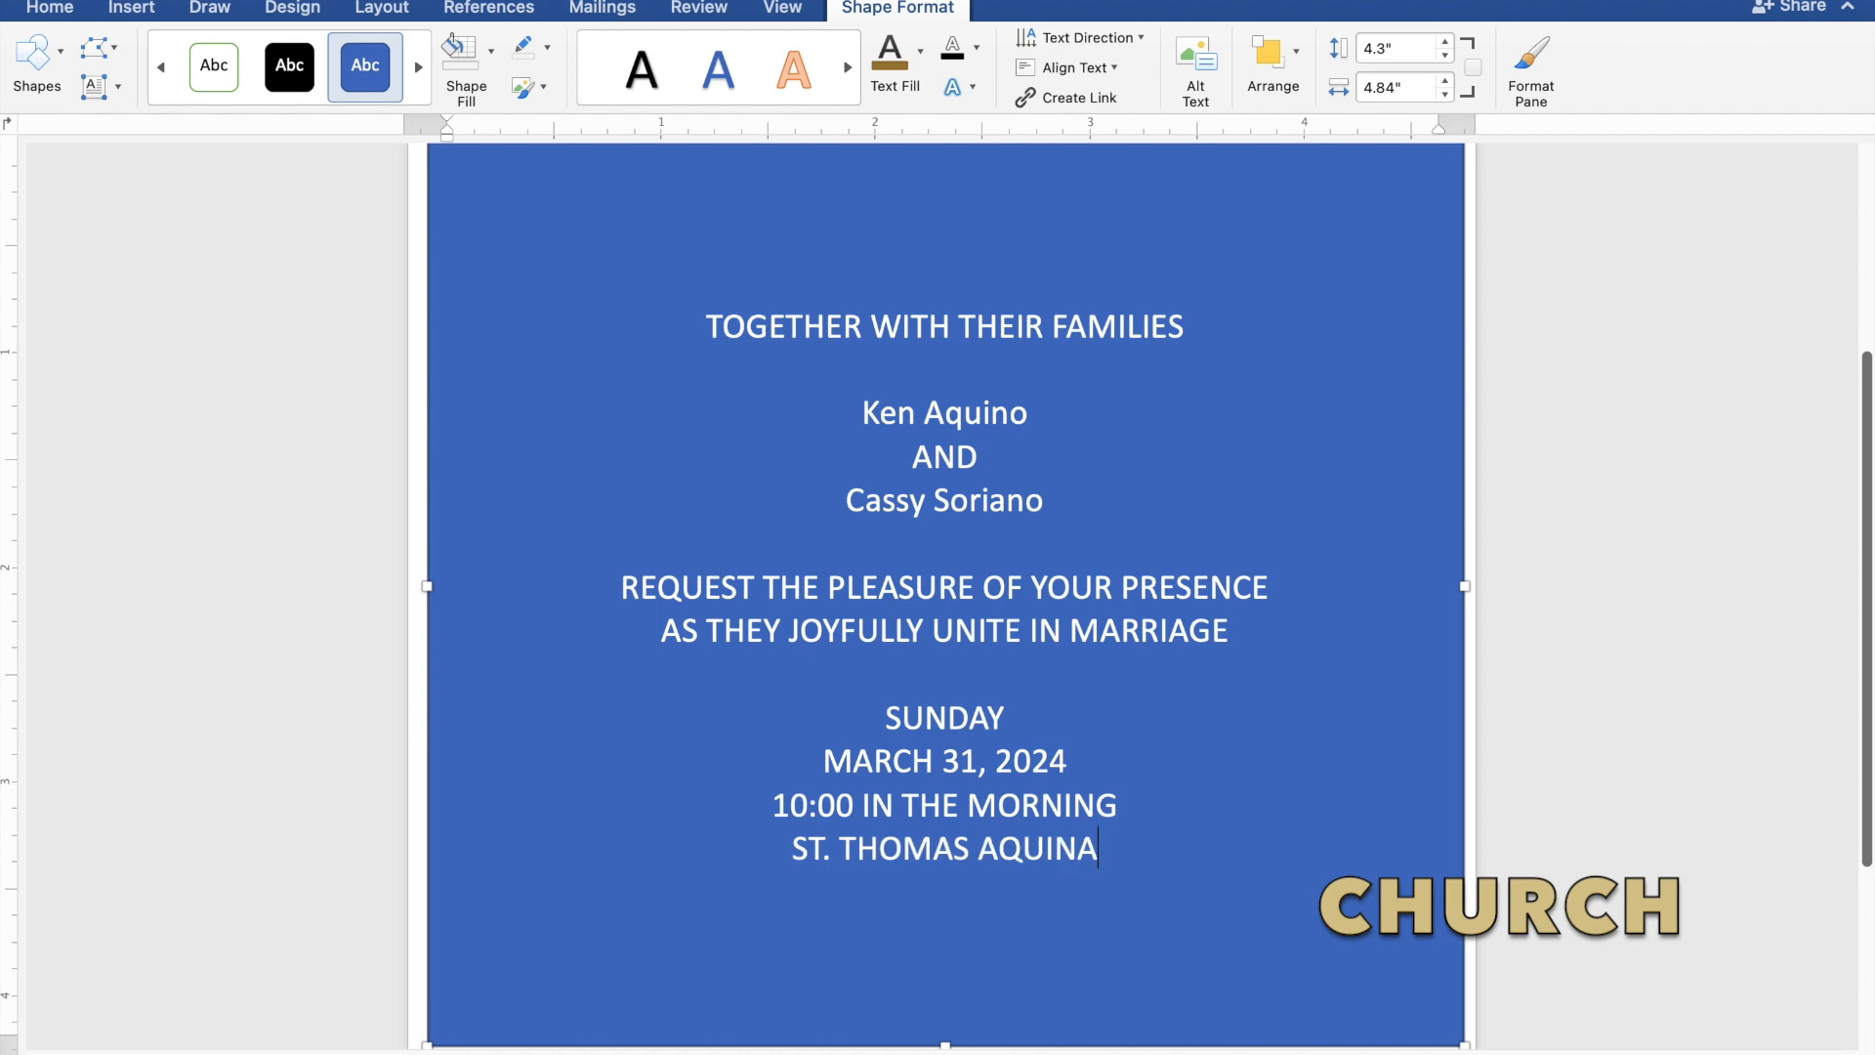
{"action": "type", "text": "S P"}
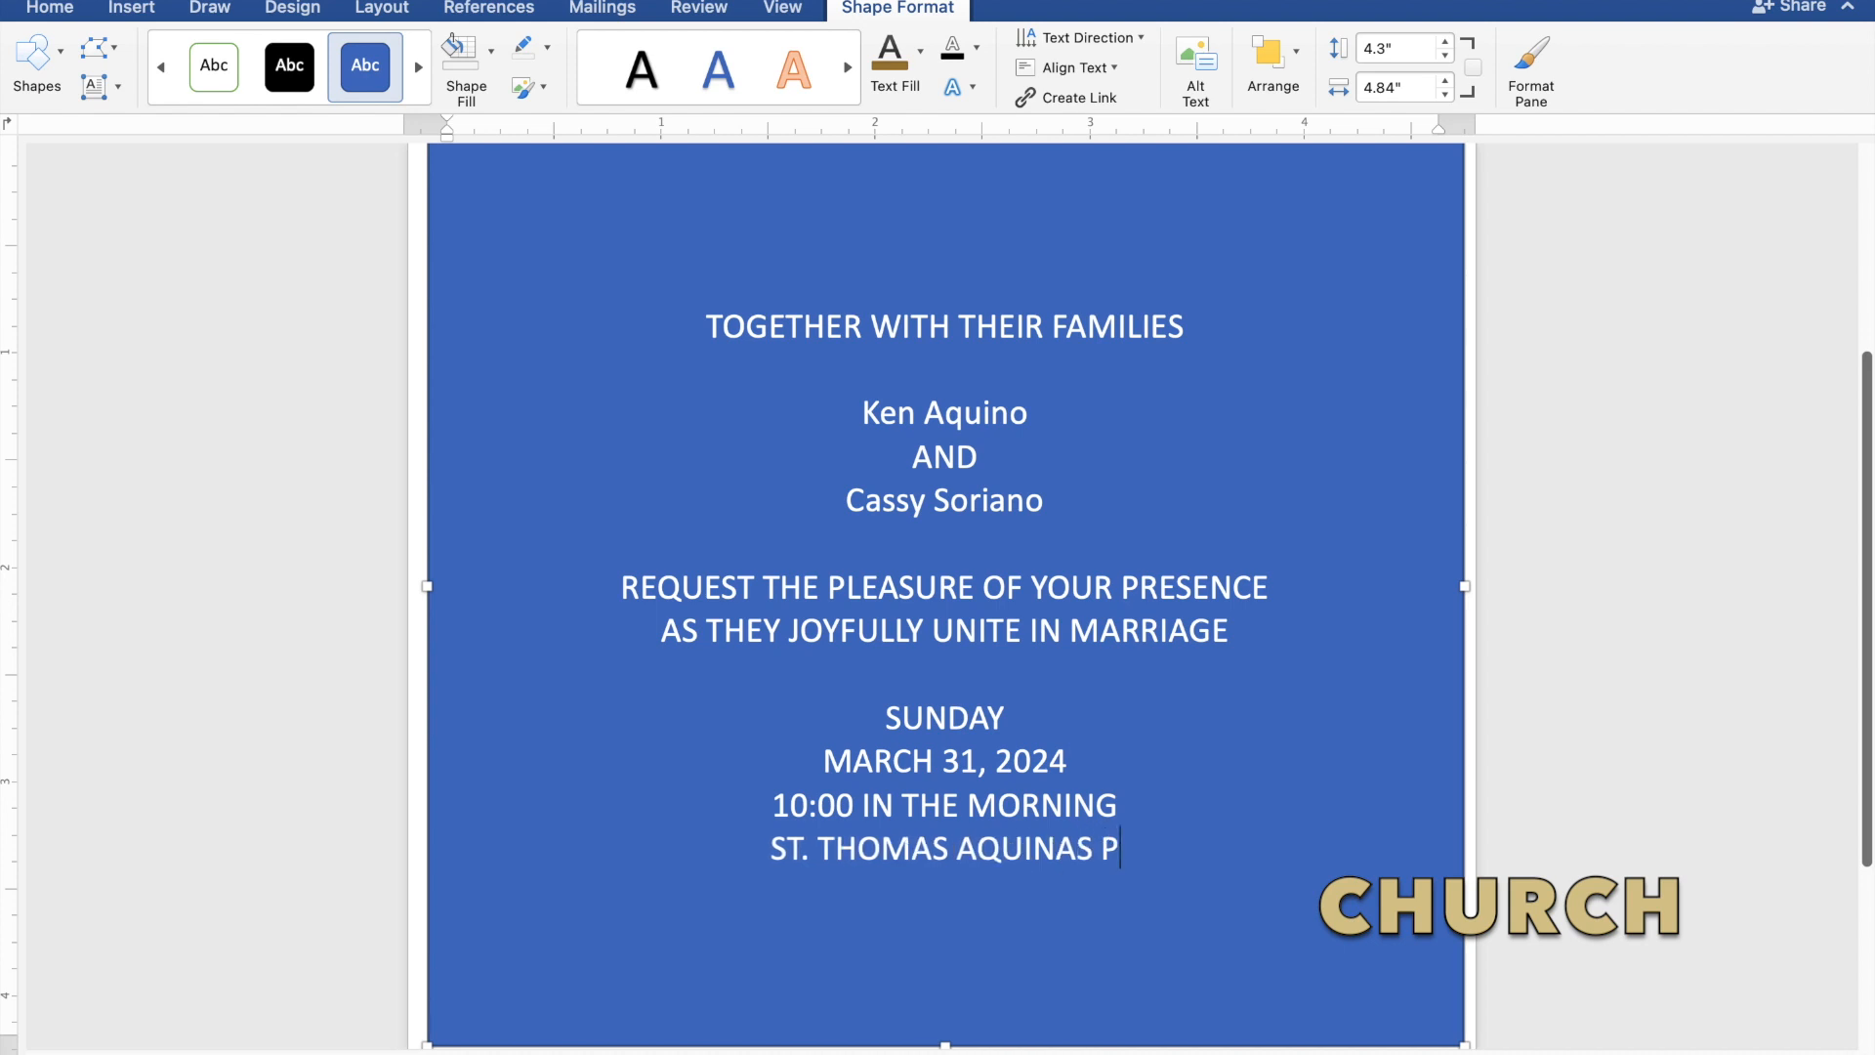
{"action": "type", "text": "A"}
{"action": "type", "text": "R"}
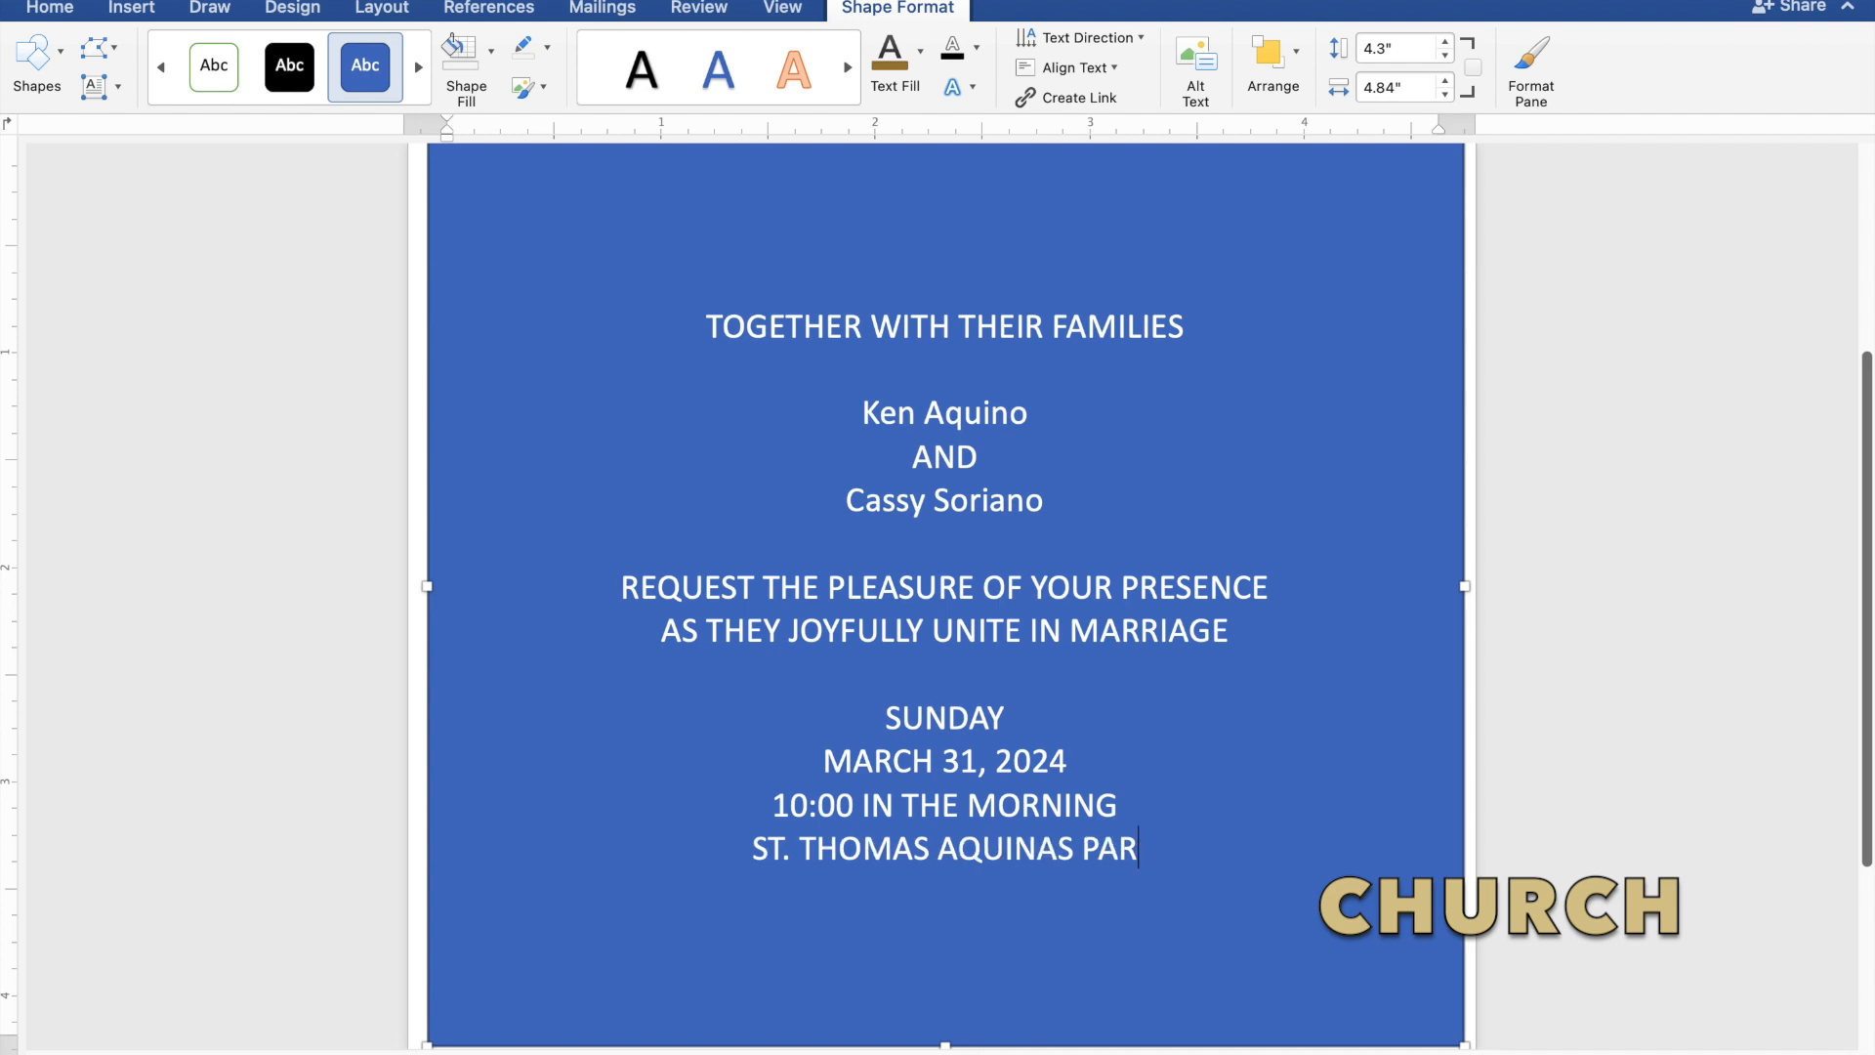
{"action": "type", "text": "ISH"}
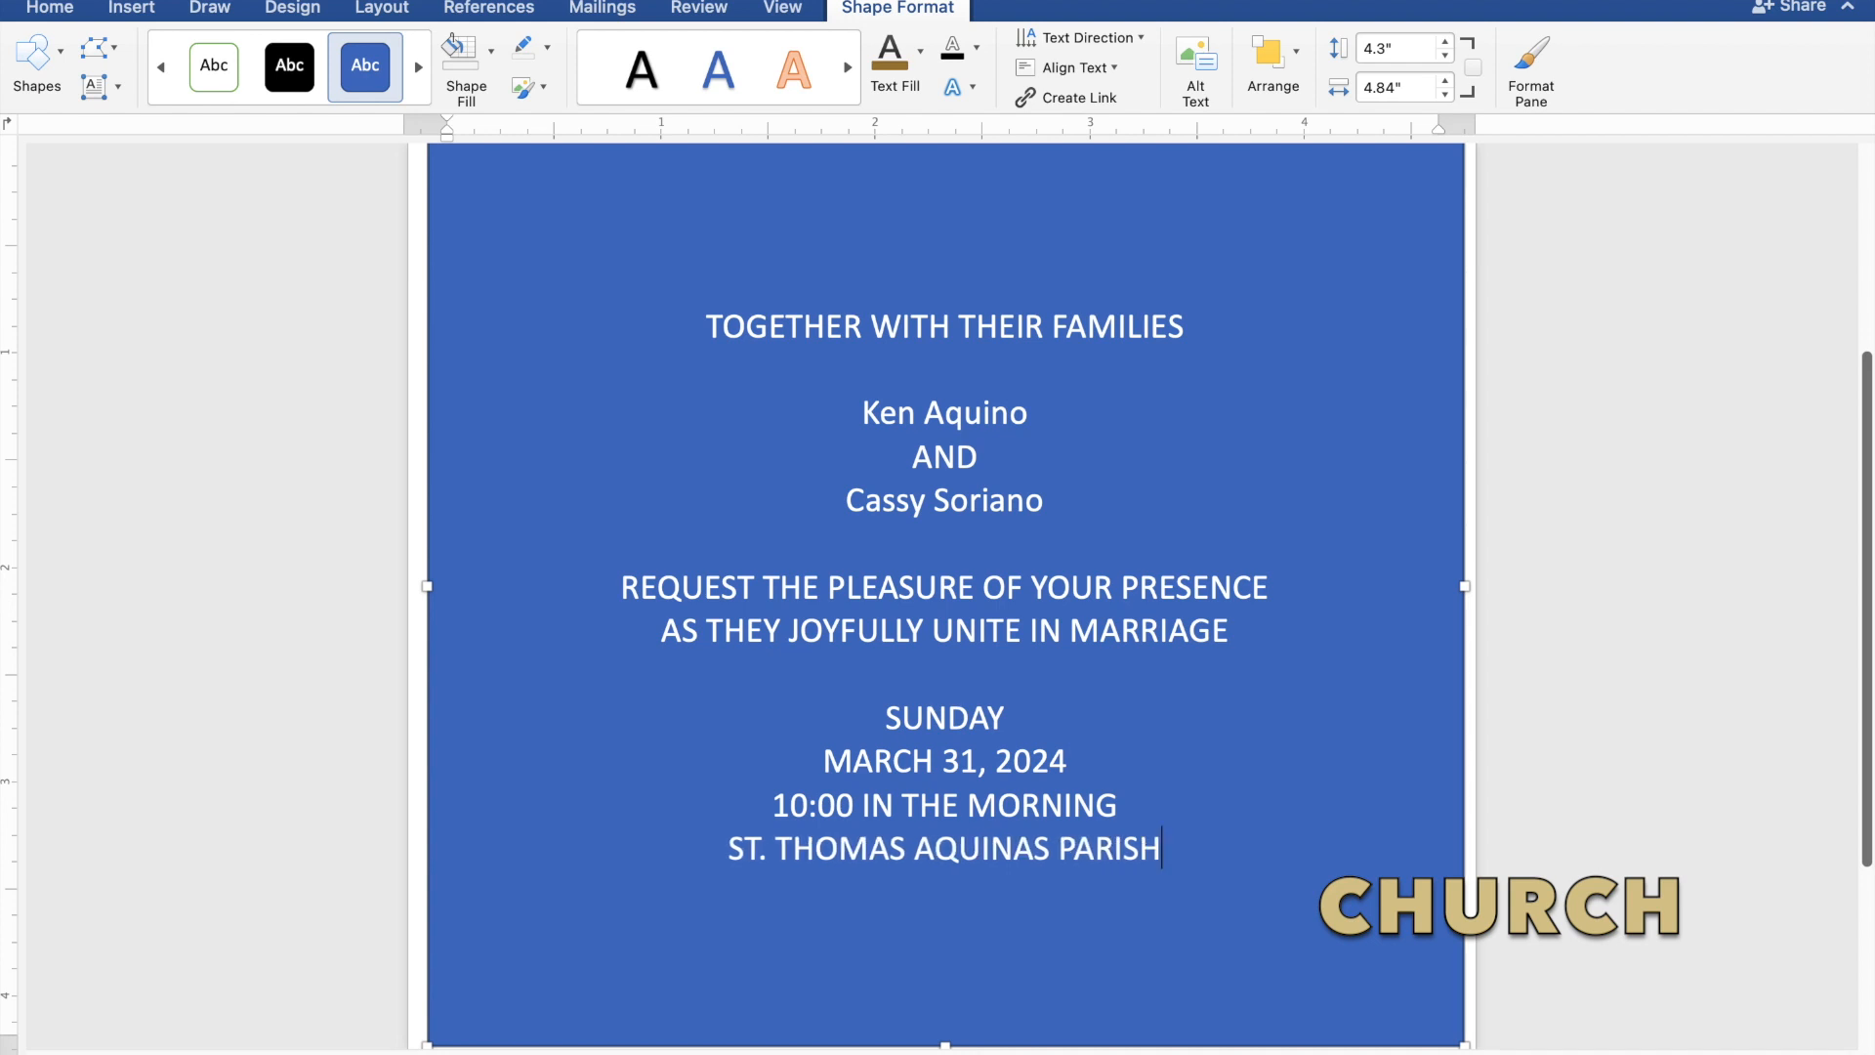
{"action": "type", "text": " CH"}
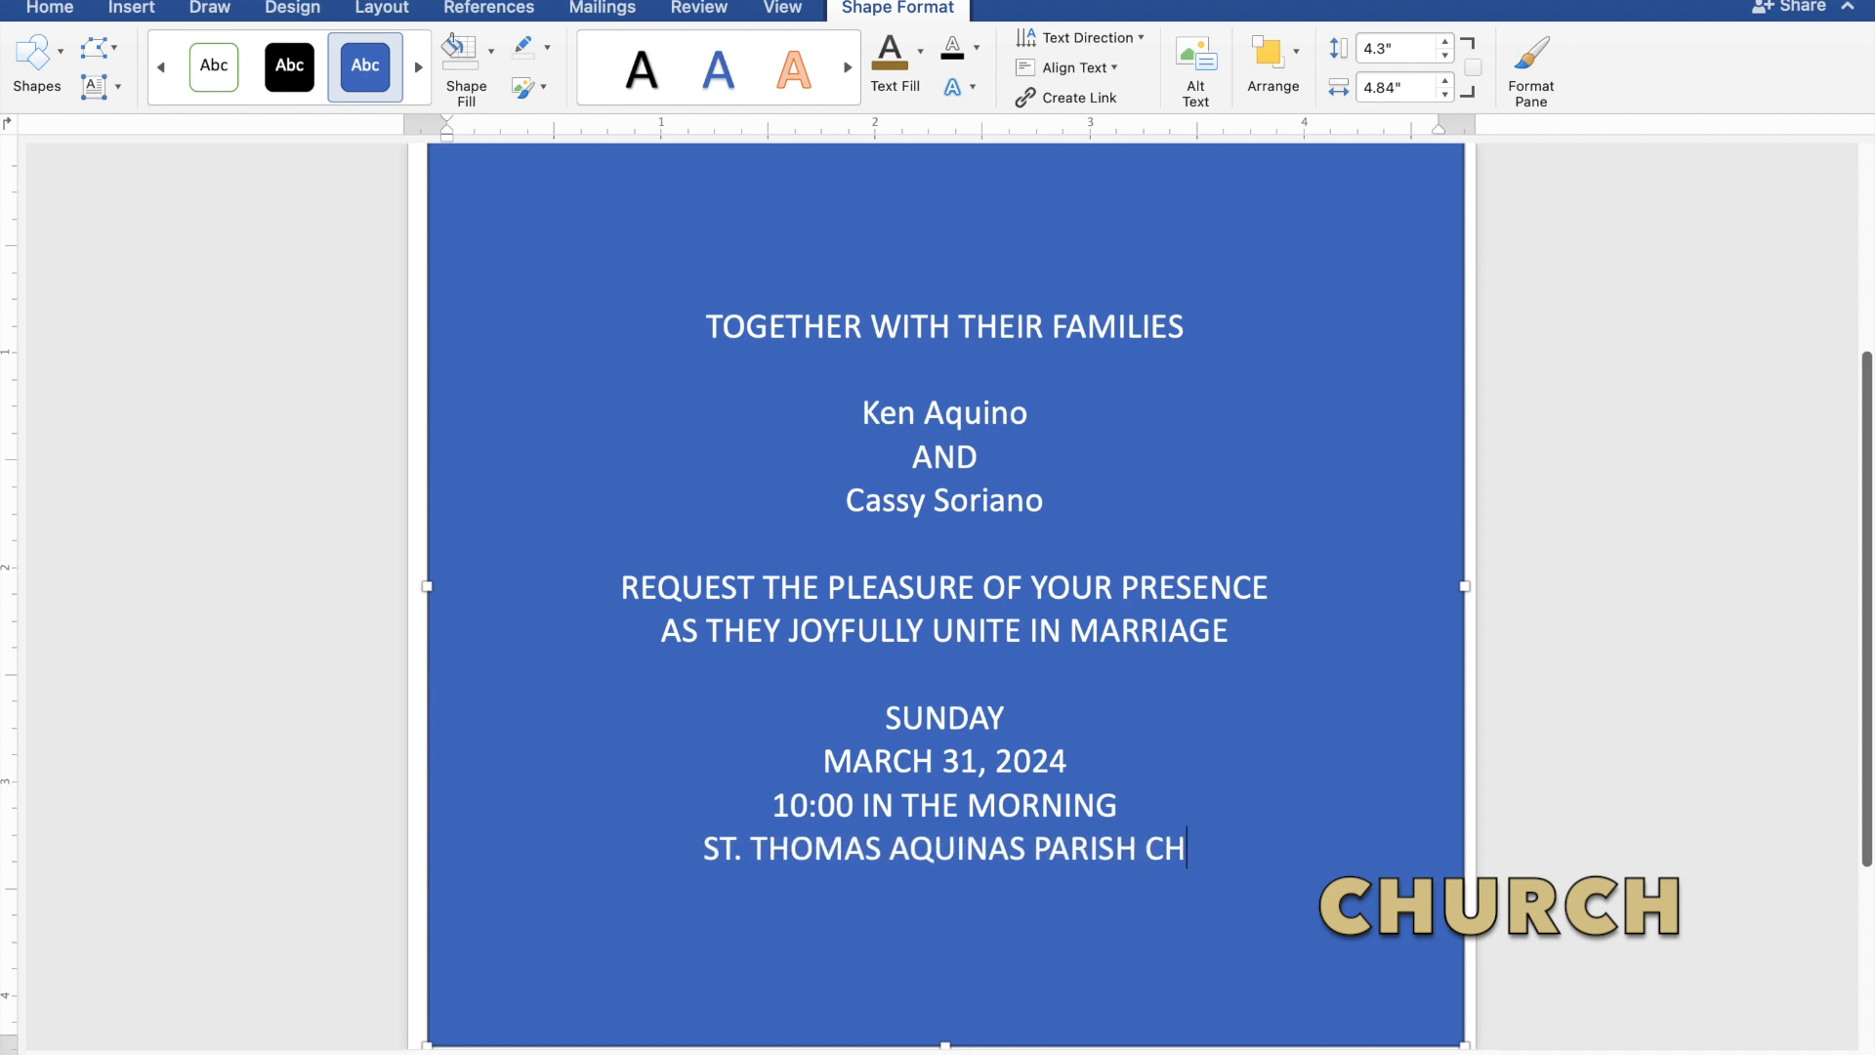
{"action": "type", "text": "URC"}
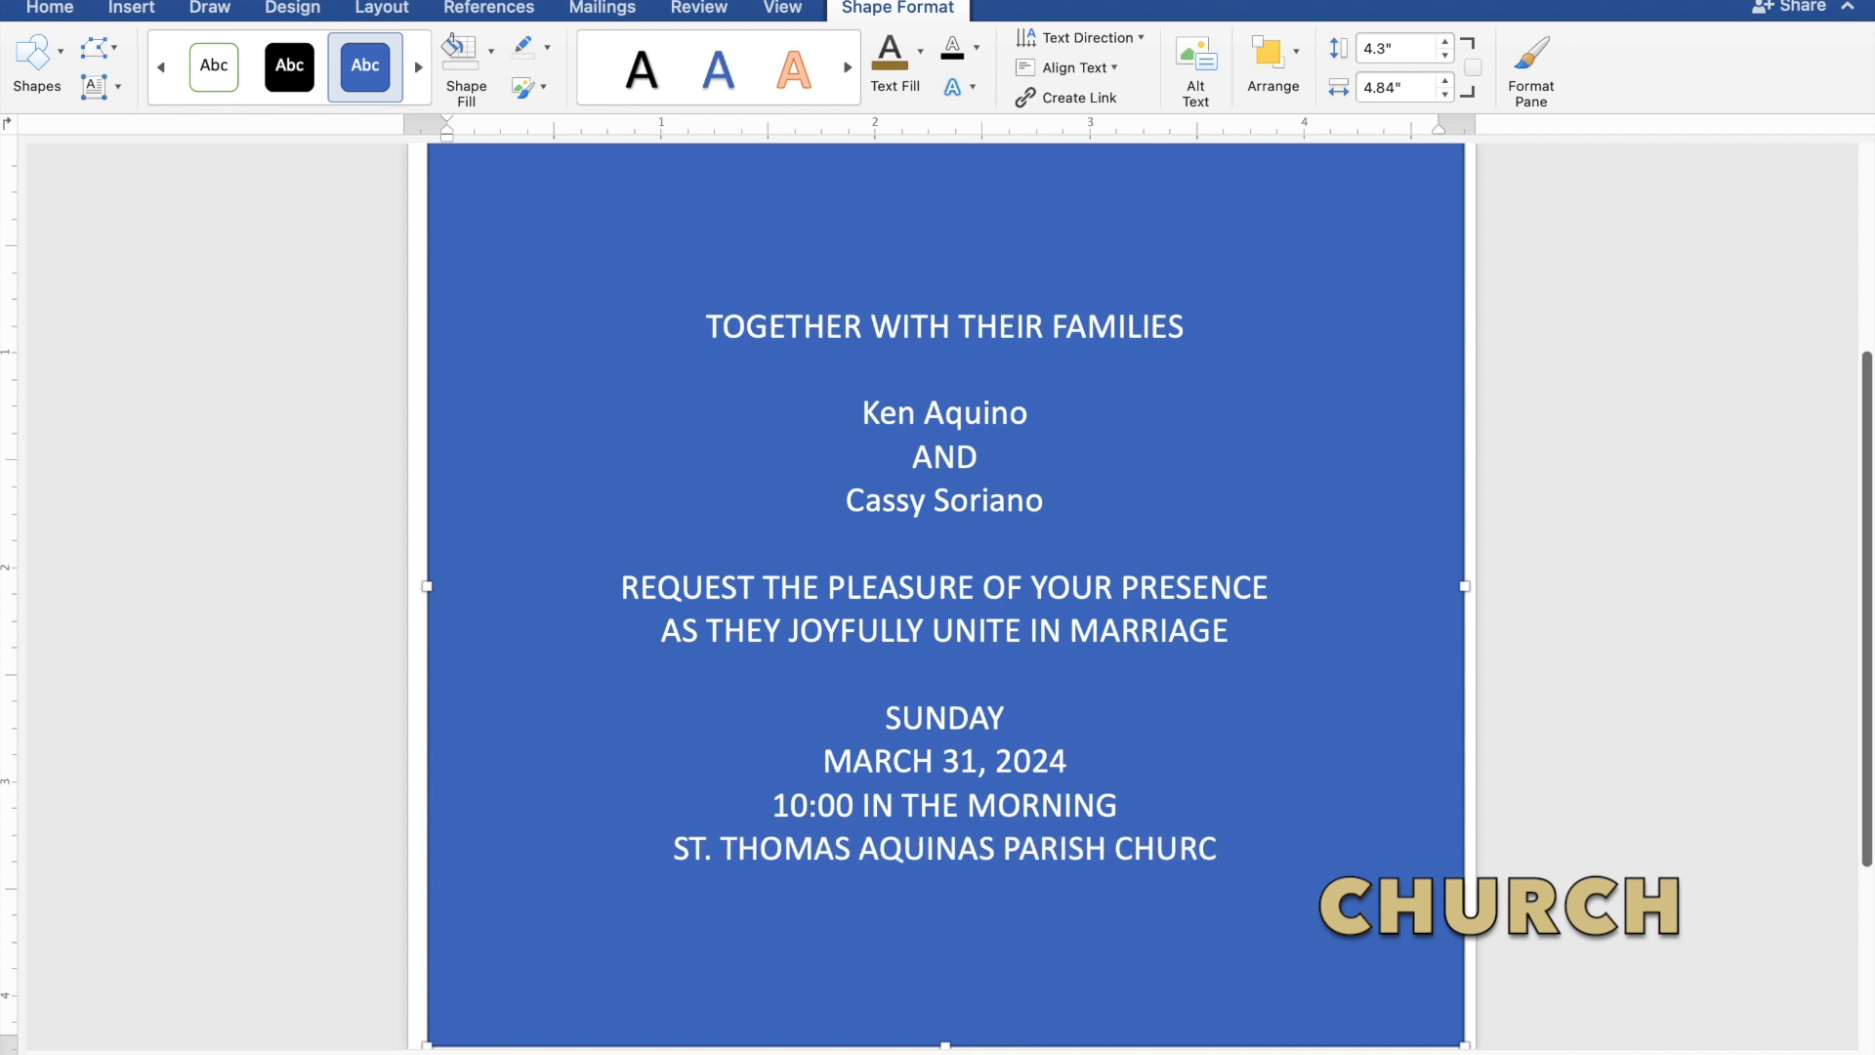
{"action": "type", "text": "H"}
Add the church location "MANGALDAN, PANGASINAN" on the line below the church name.
{"action": "key", "text": "Return"}
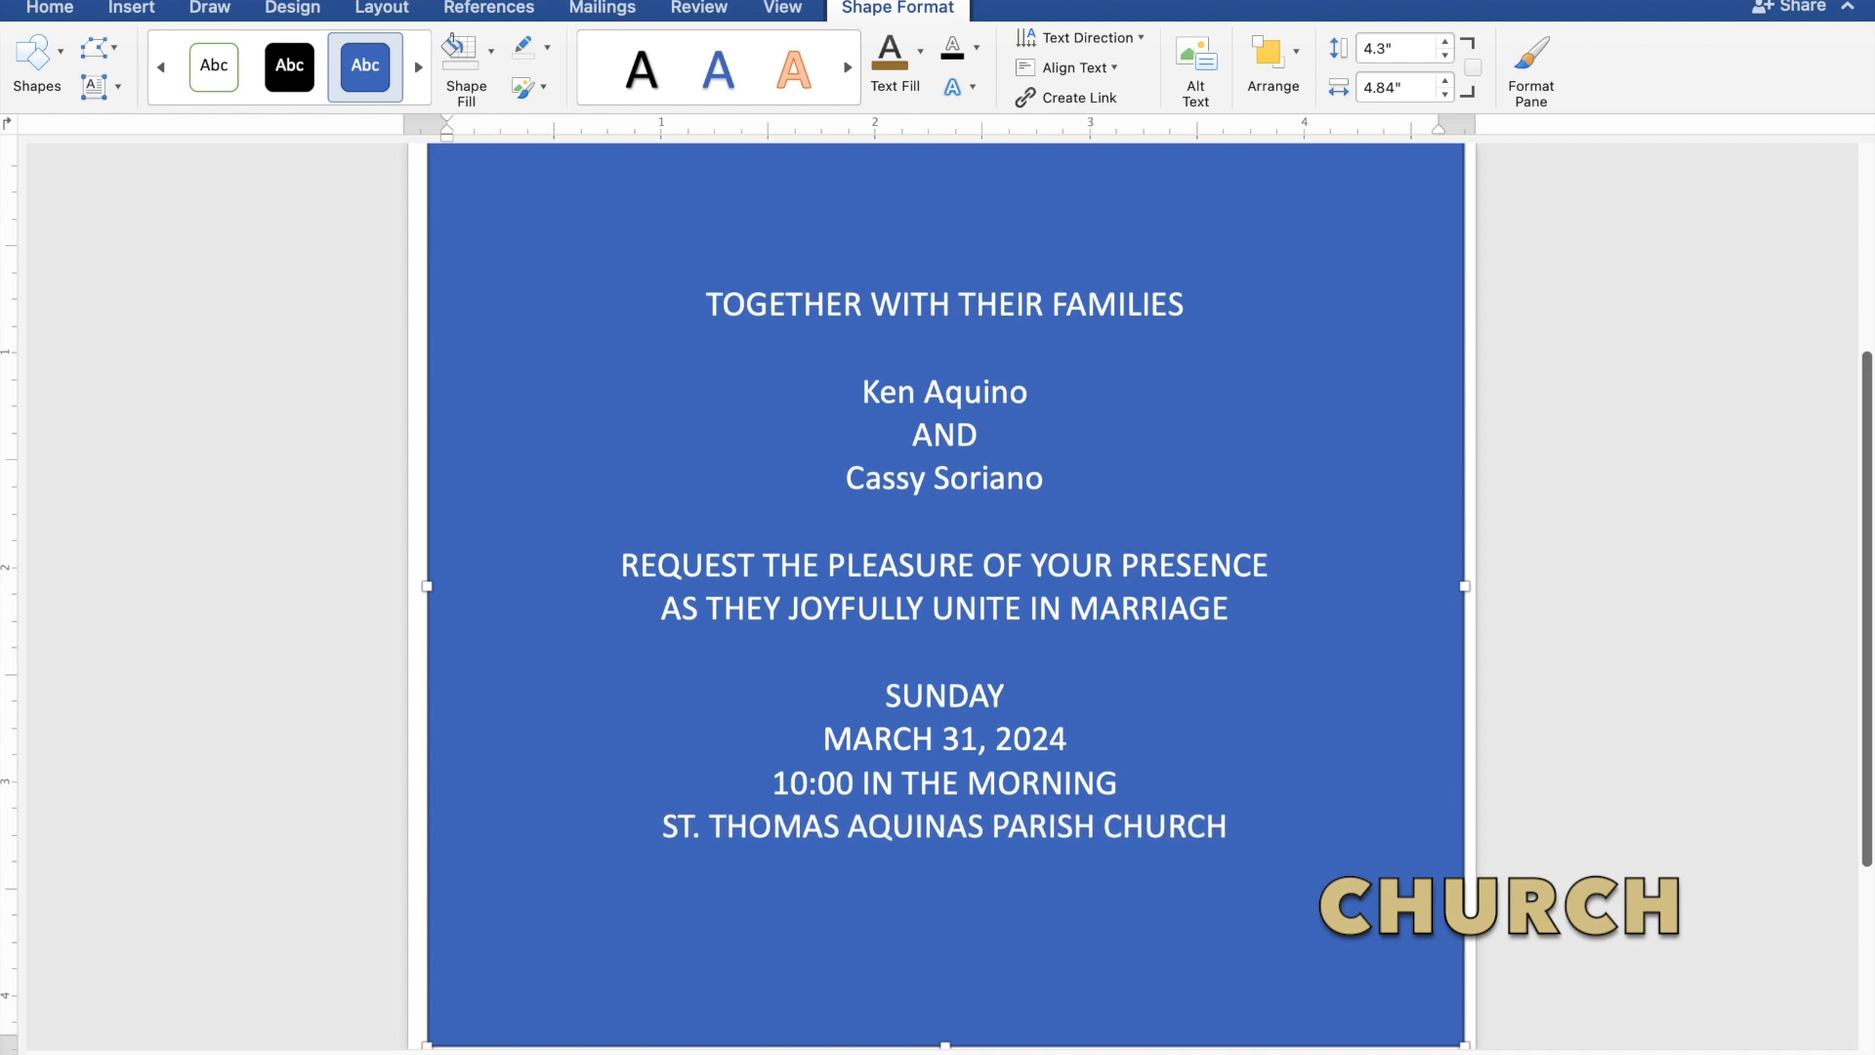
{"action": "type", "text": "MANGALDA"}
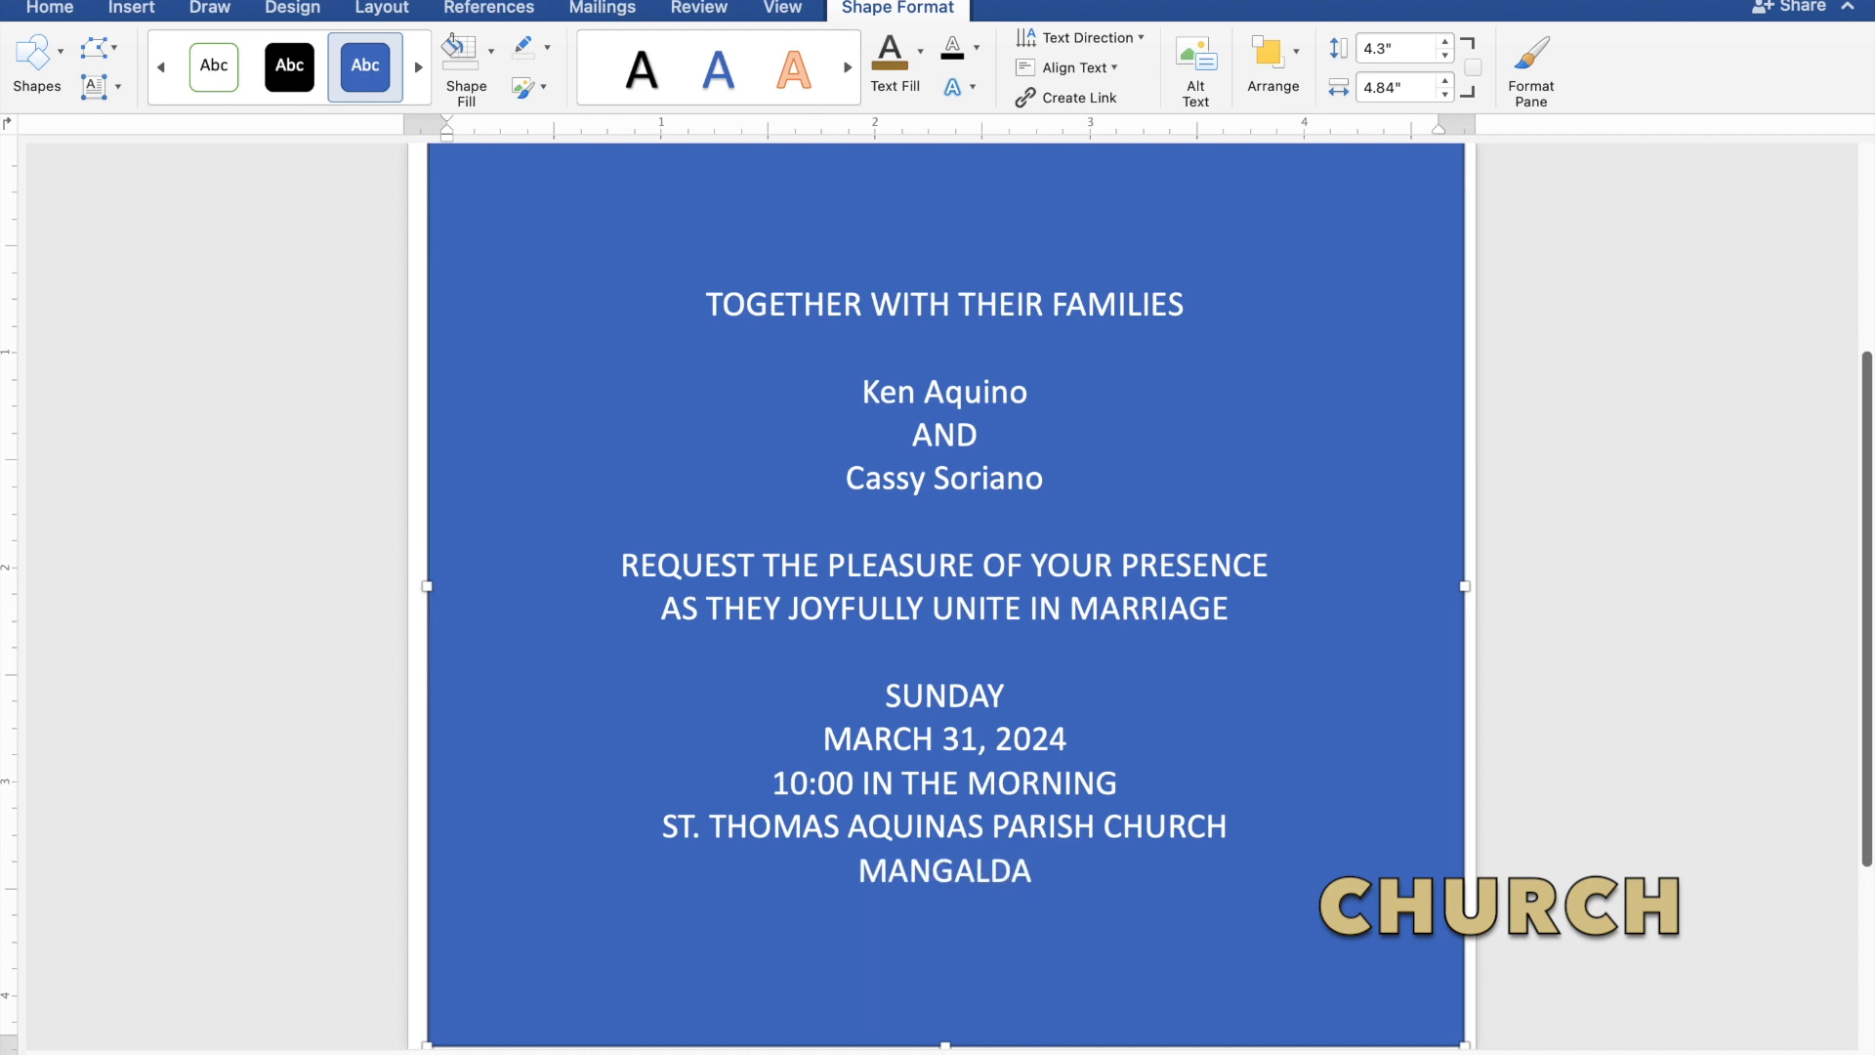
{"action": "type", "text": "N,"}
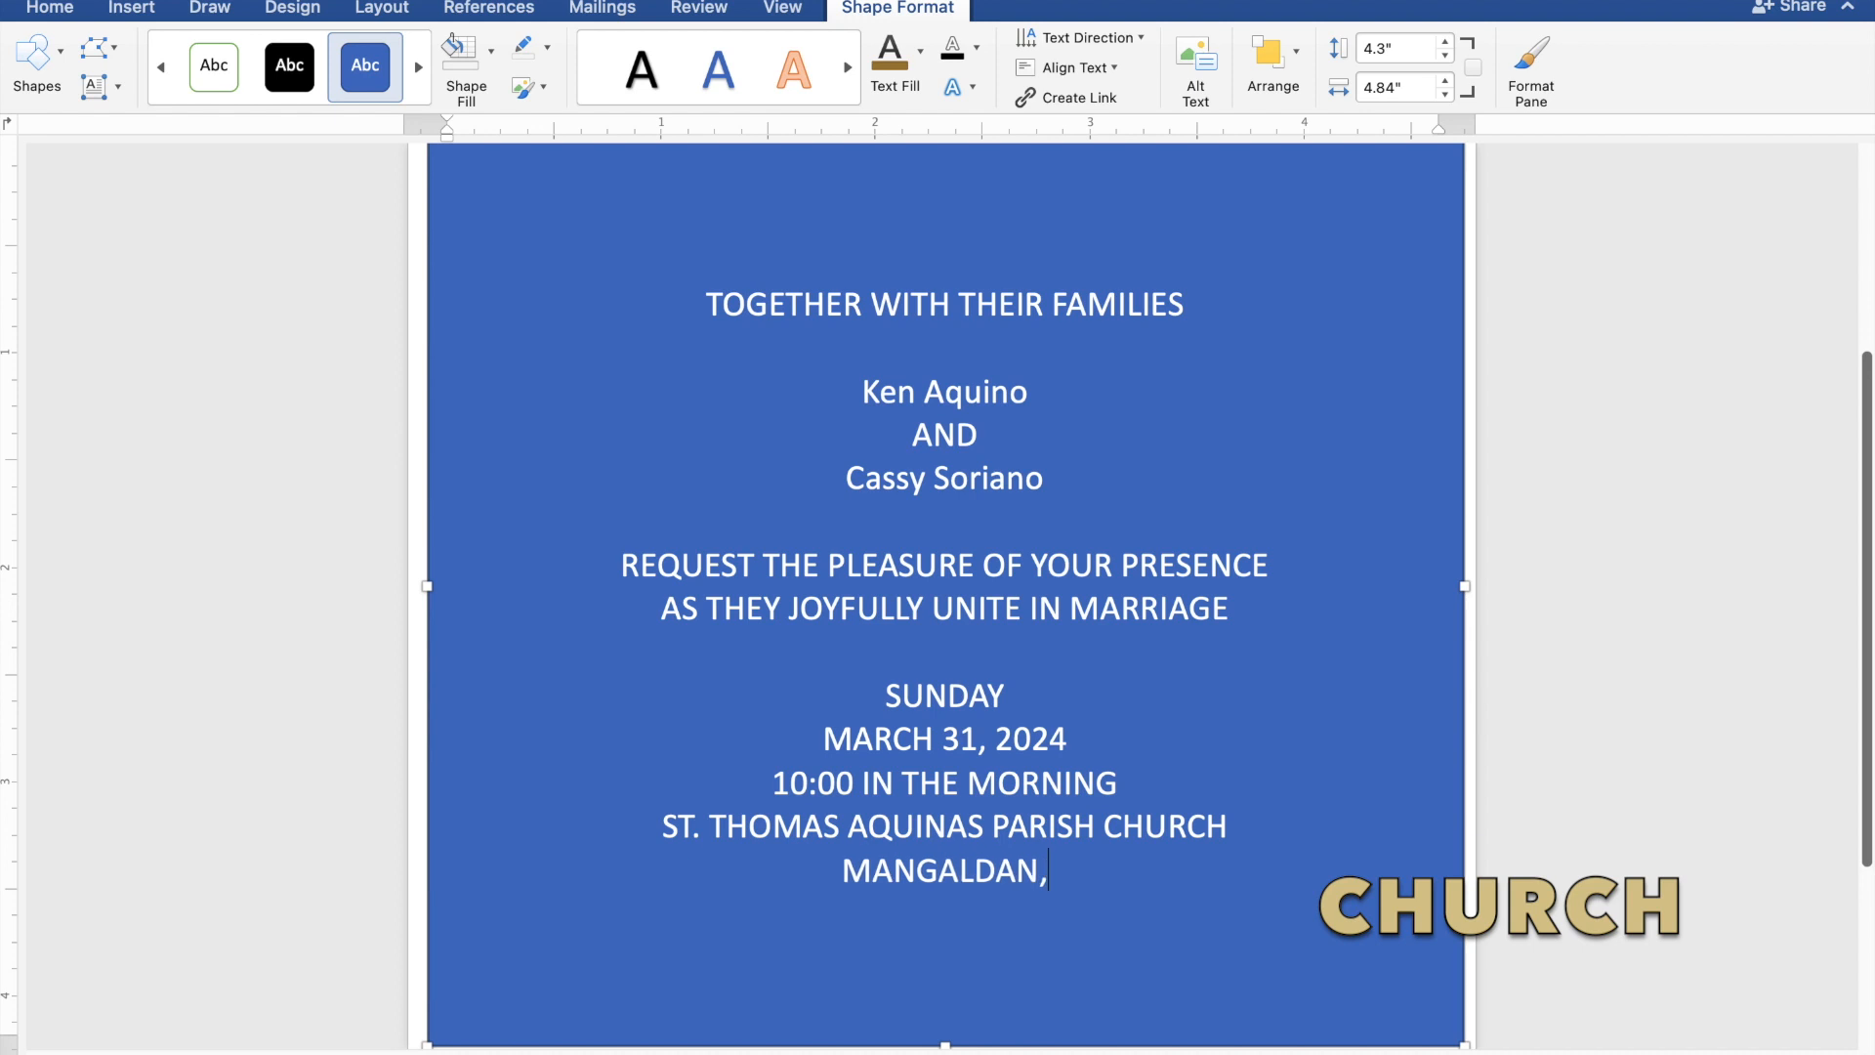
{"action": "type", "text": " PANG"}
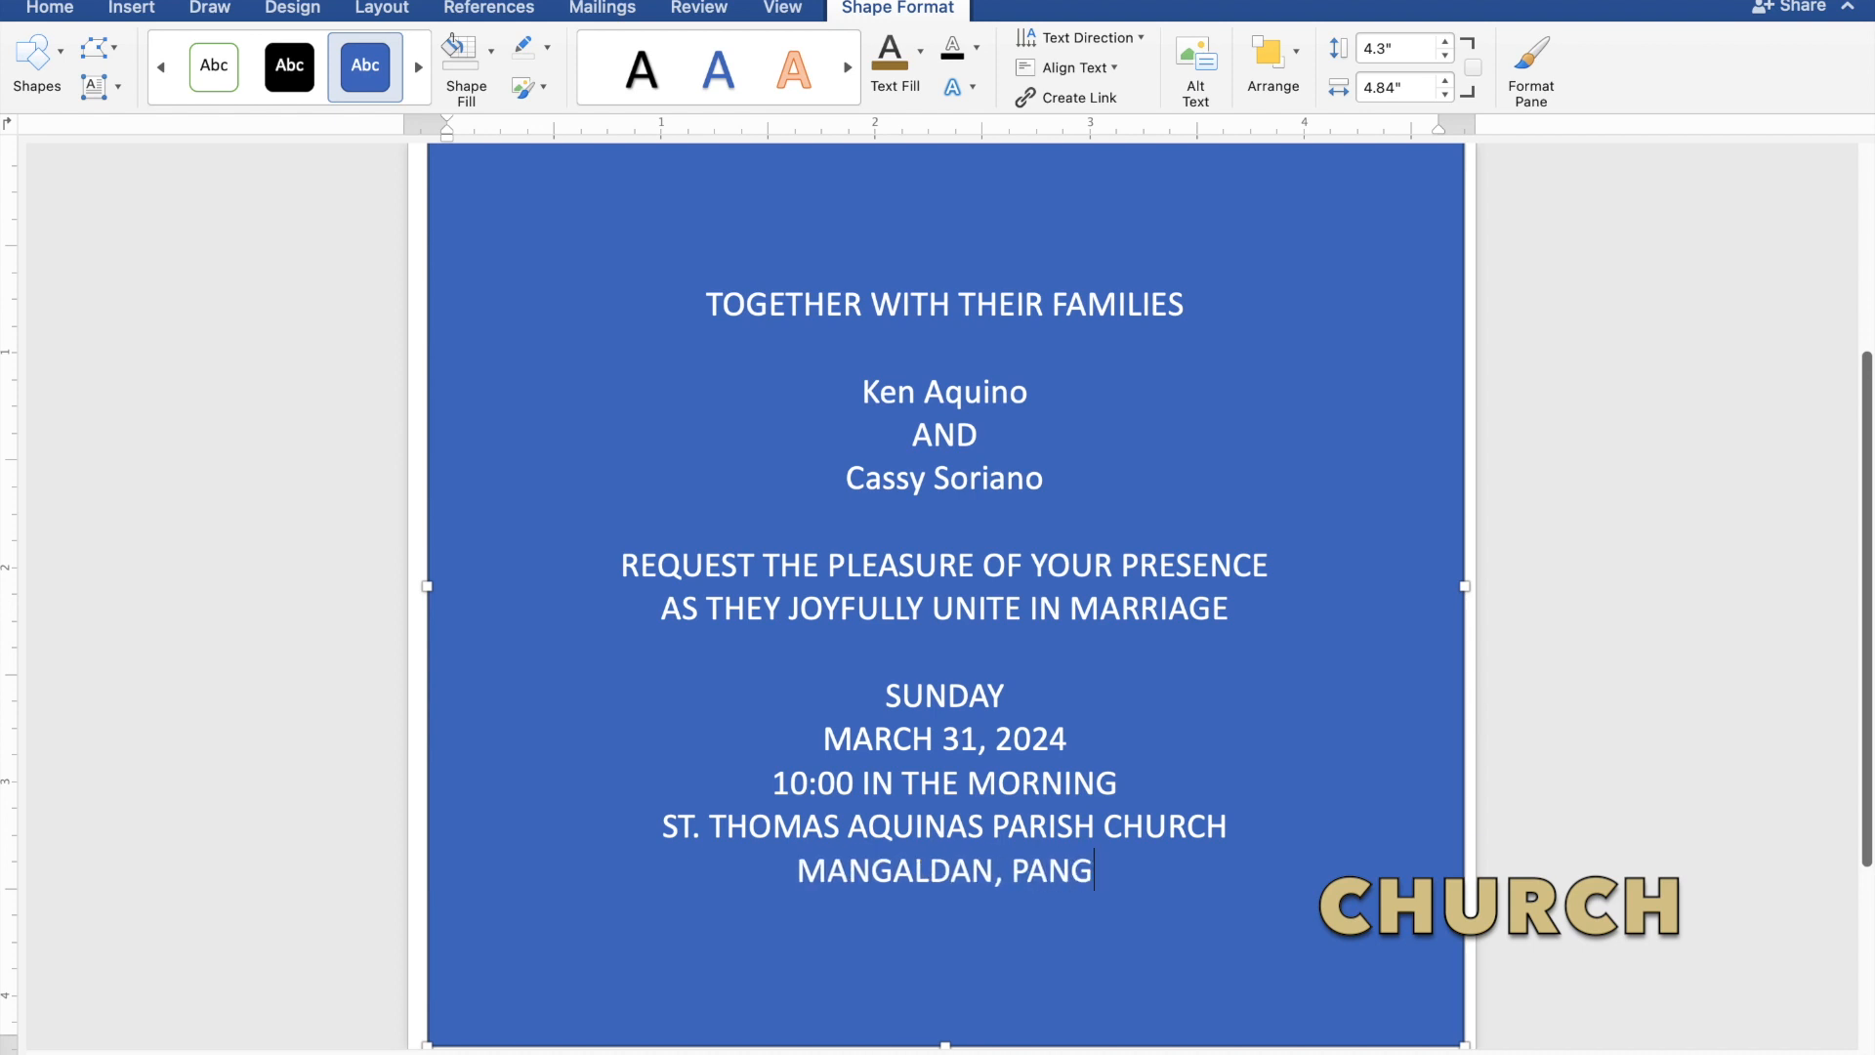
{"action": "type", "text": "ASI"}
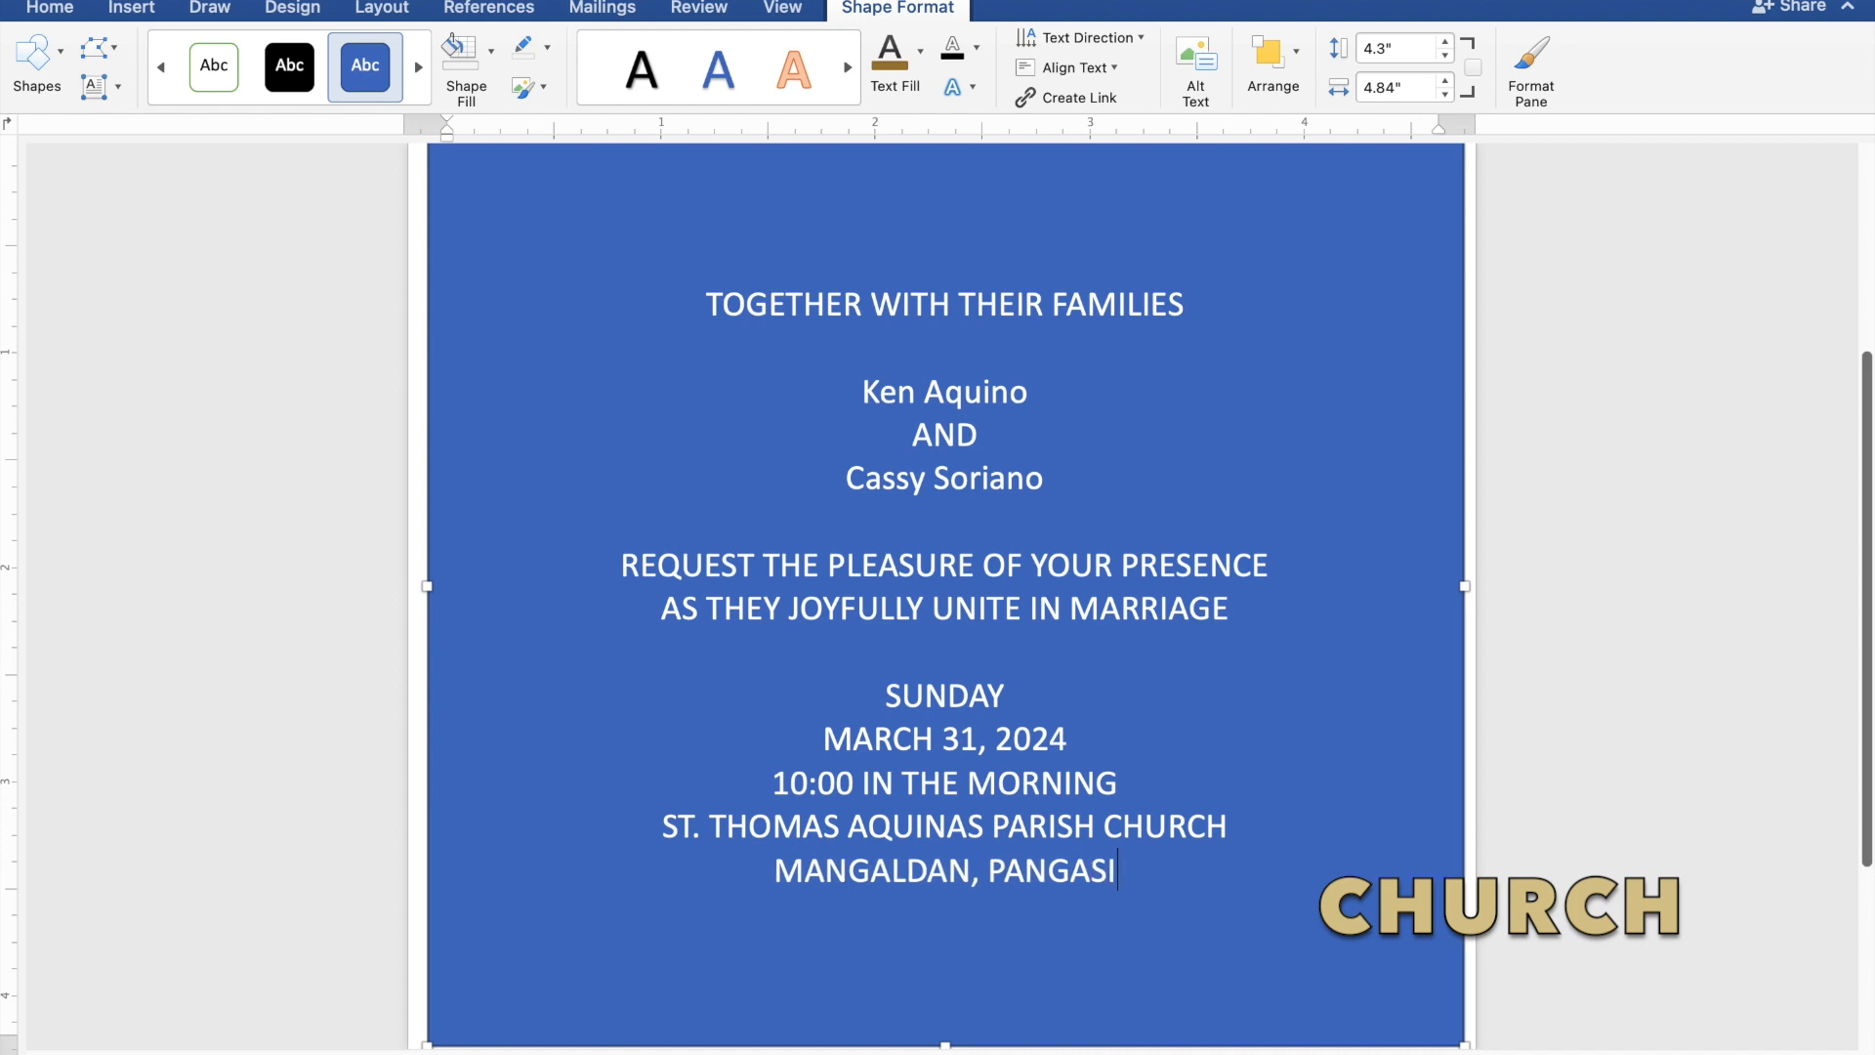
{"action": "type", "text": "NA"}
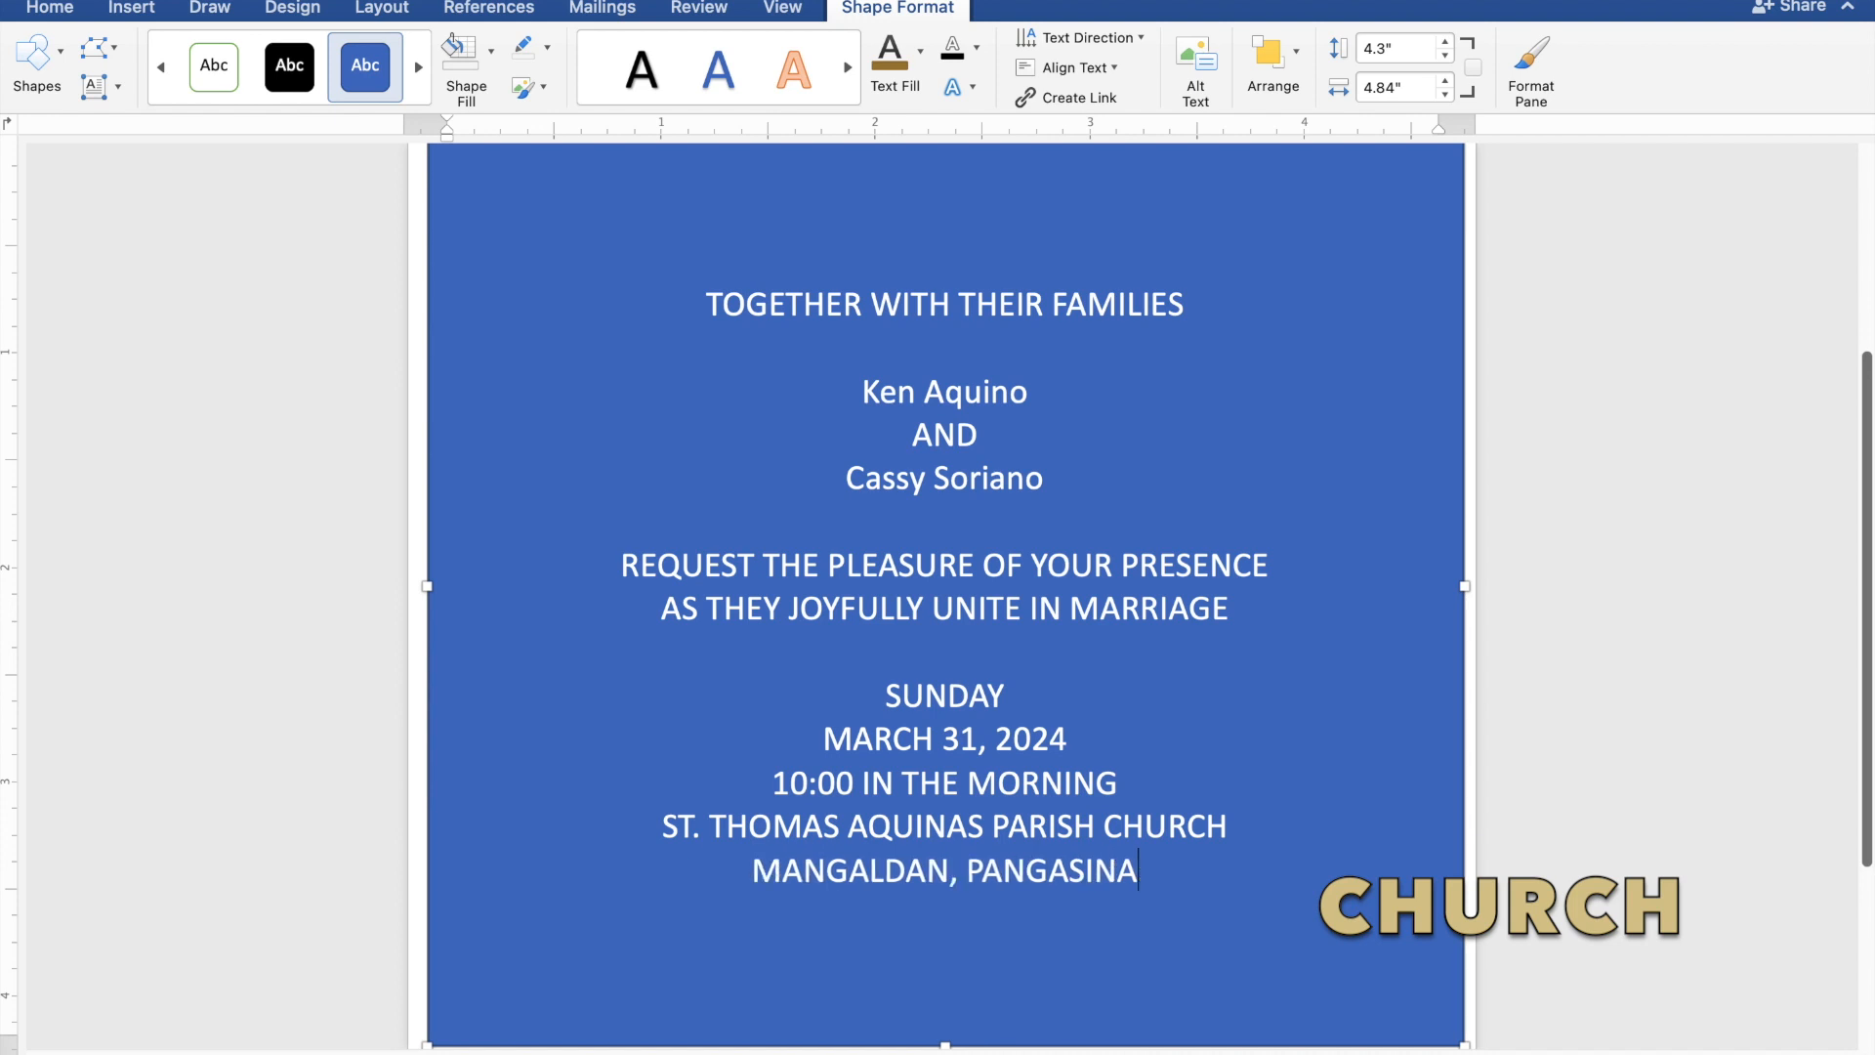
{"action": "type", "text": "N"}
Leave a blank line after the church location and enter "Reception to follow".
{"action": "key", "text": "Return"}
{"action": "key", "text": "Return"}
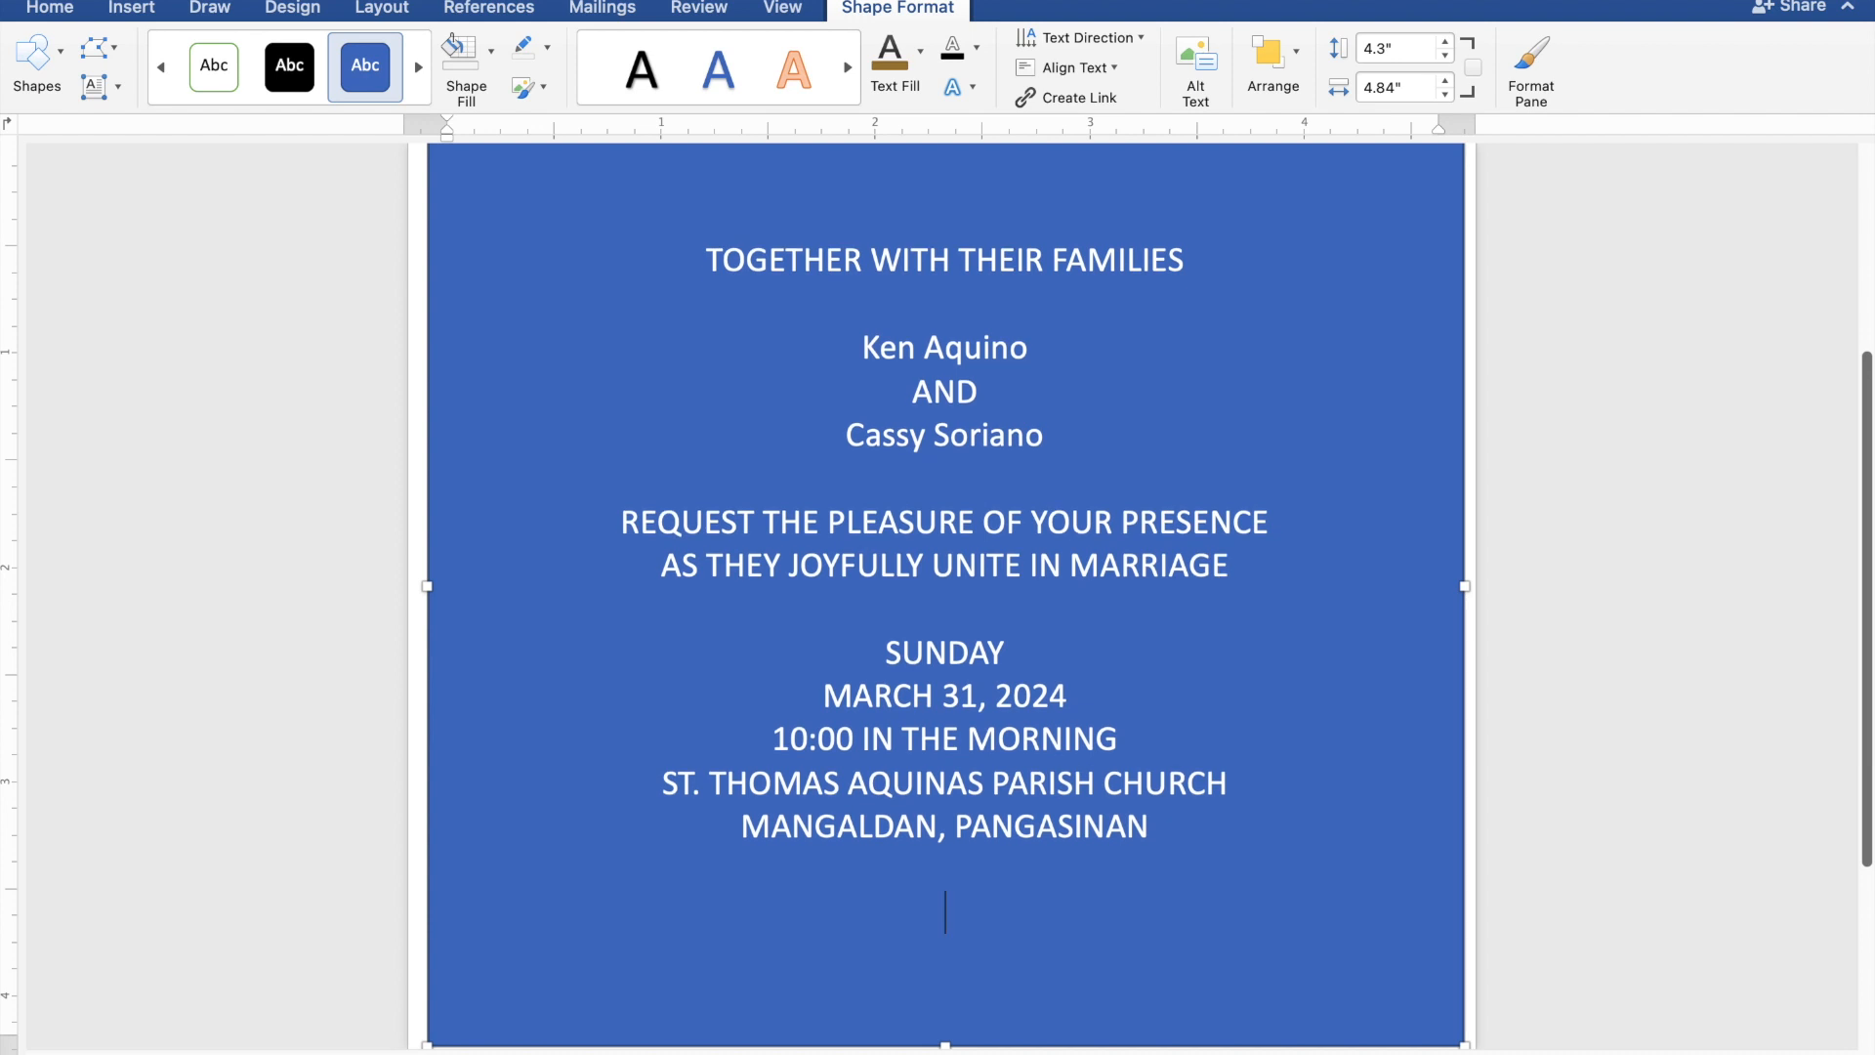
{"action": "type", "text": "Reception"}
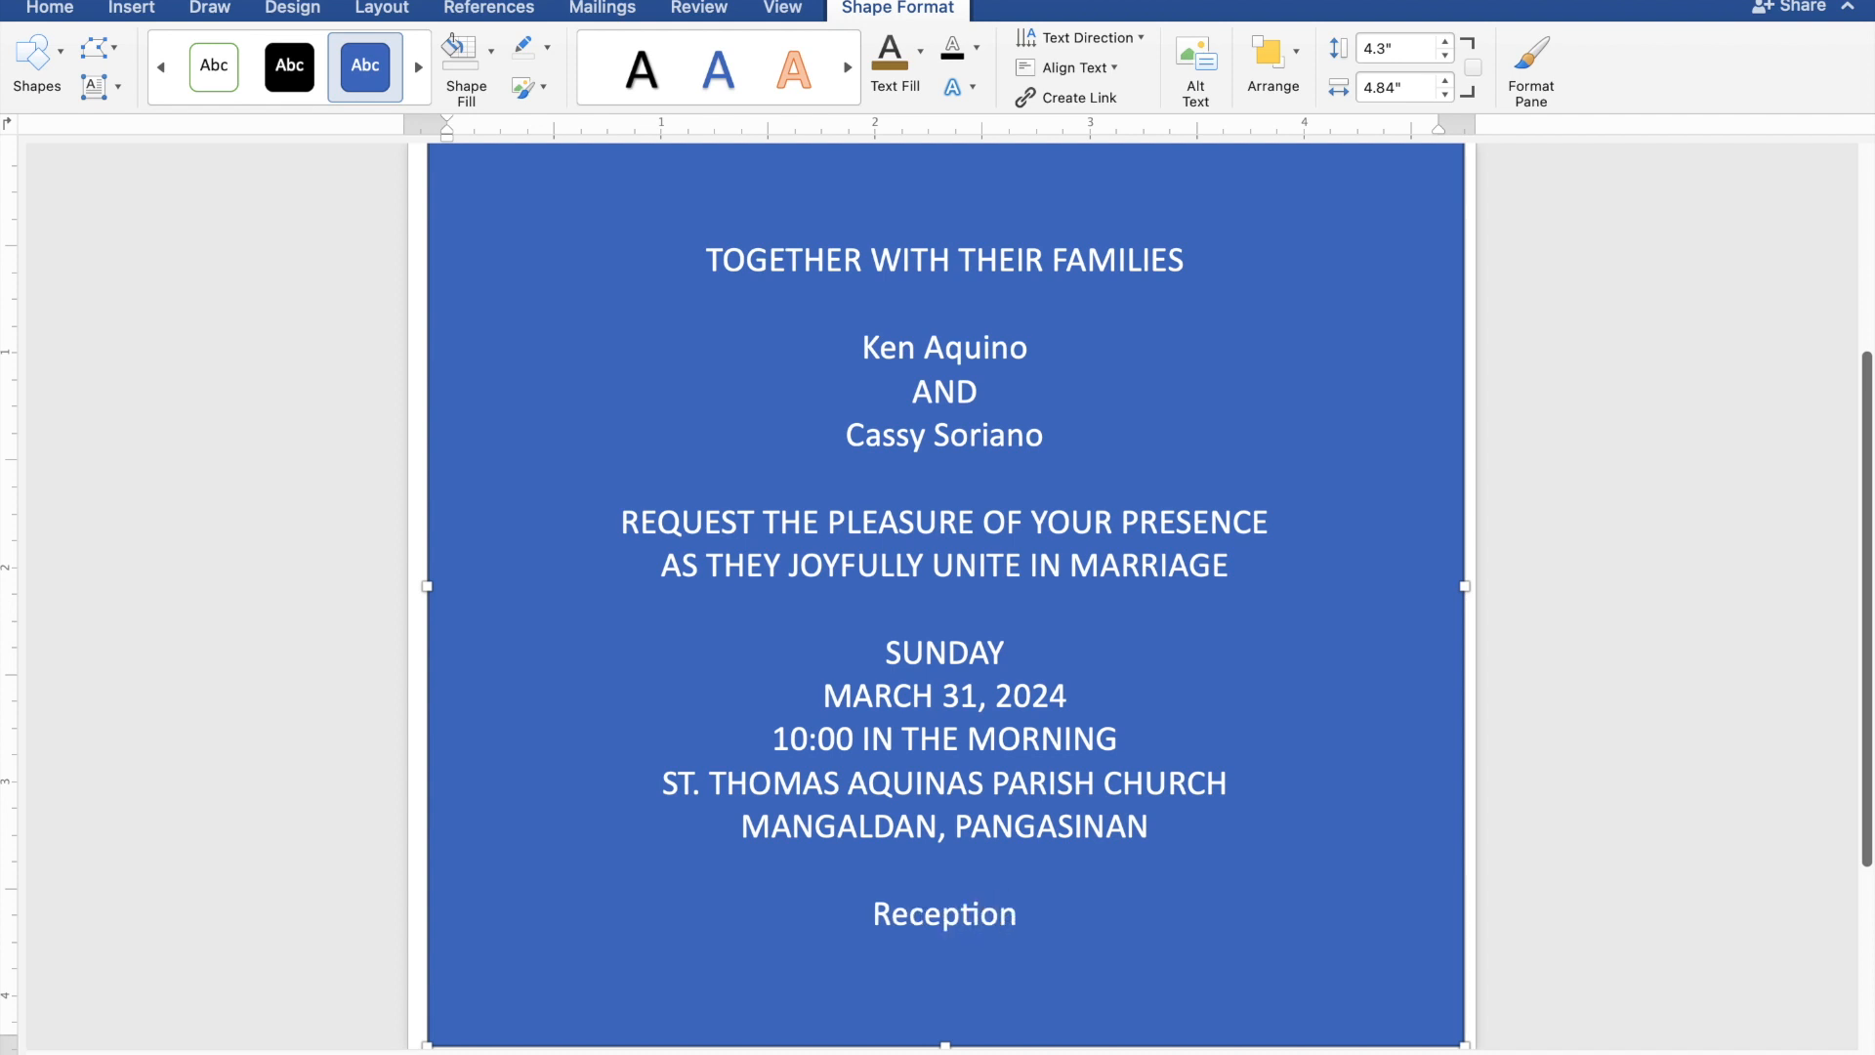
{"action": "type", "text": " t"}
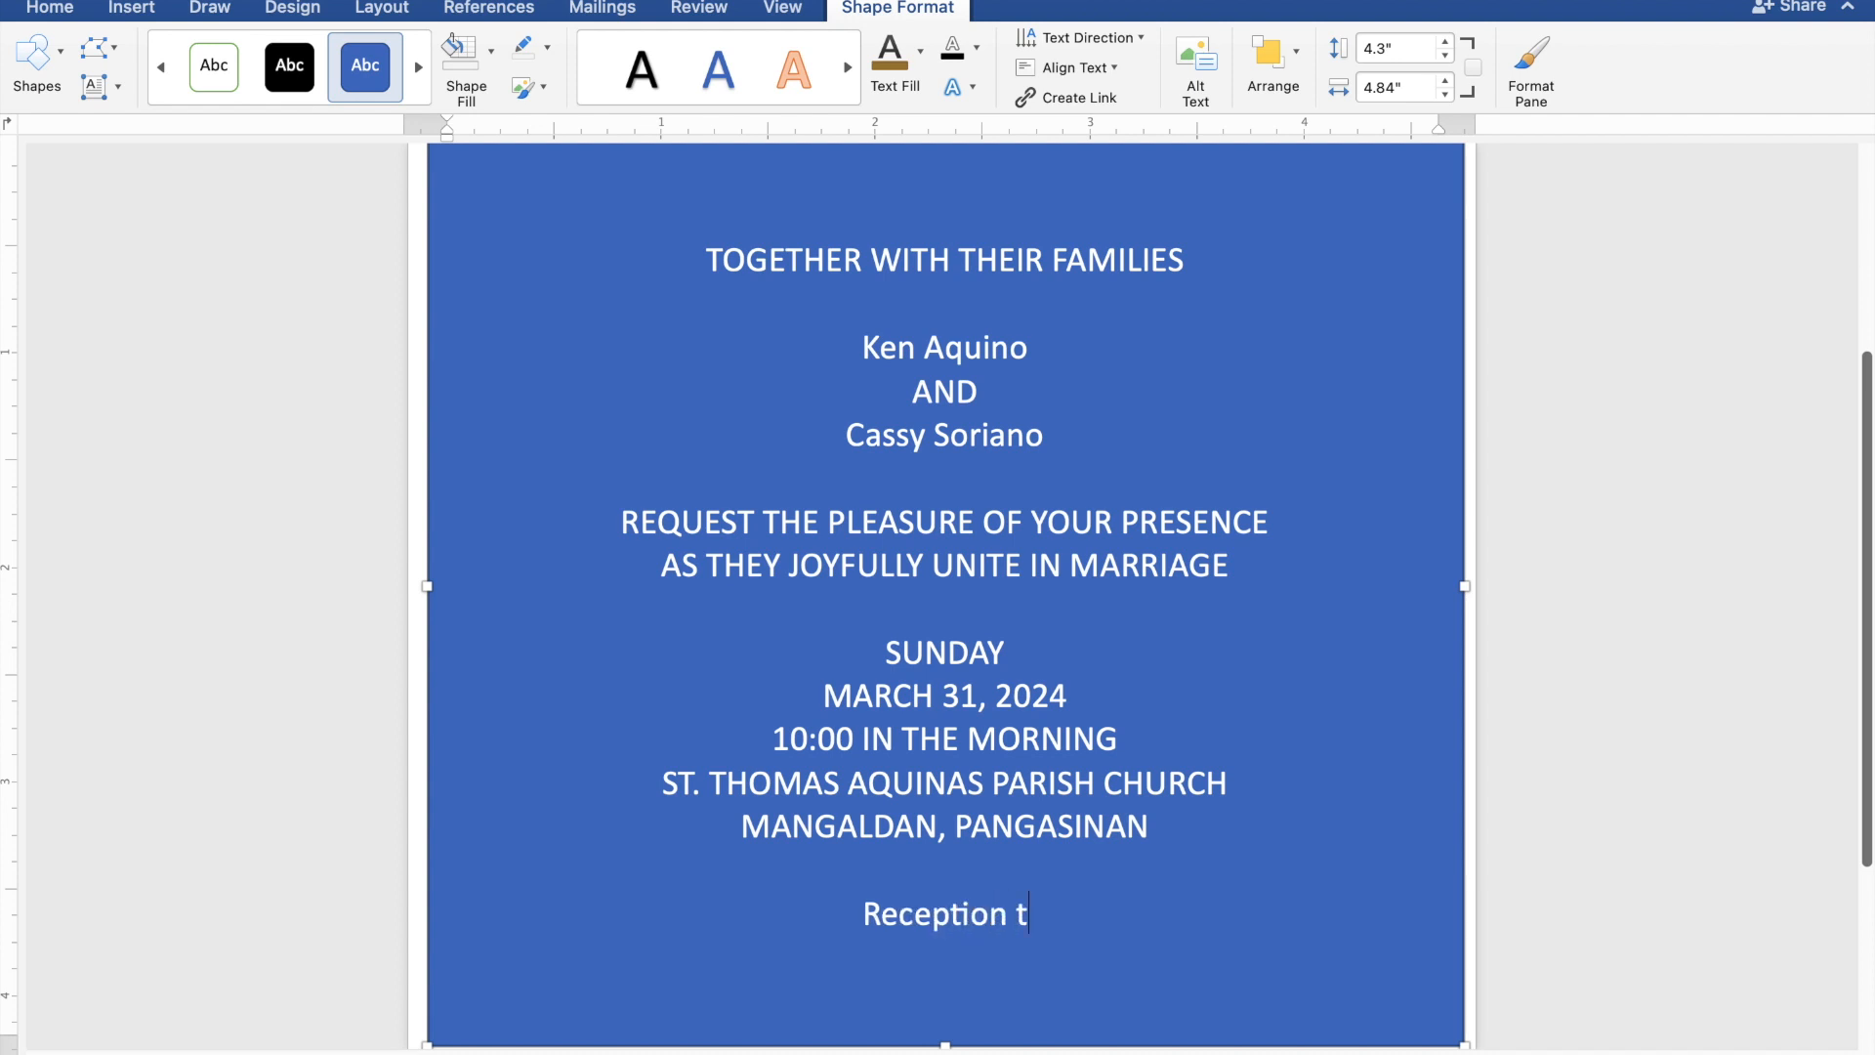
{"action": "type", "text": "o f"}
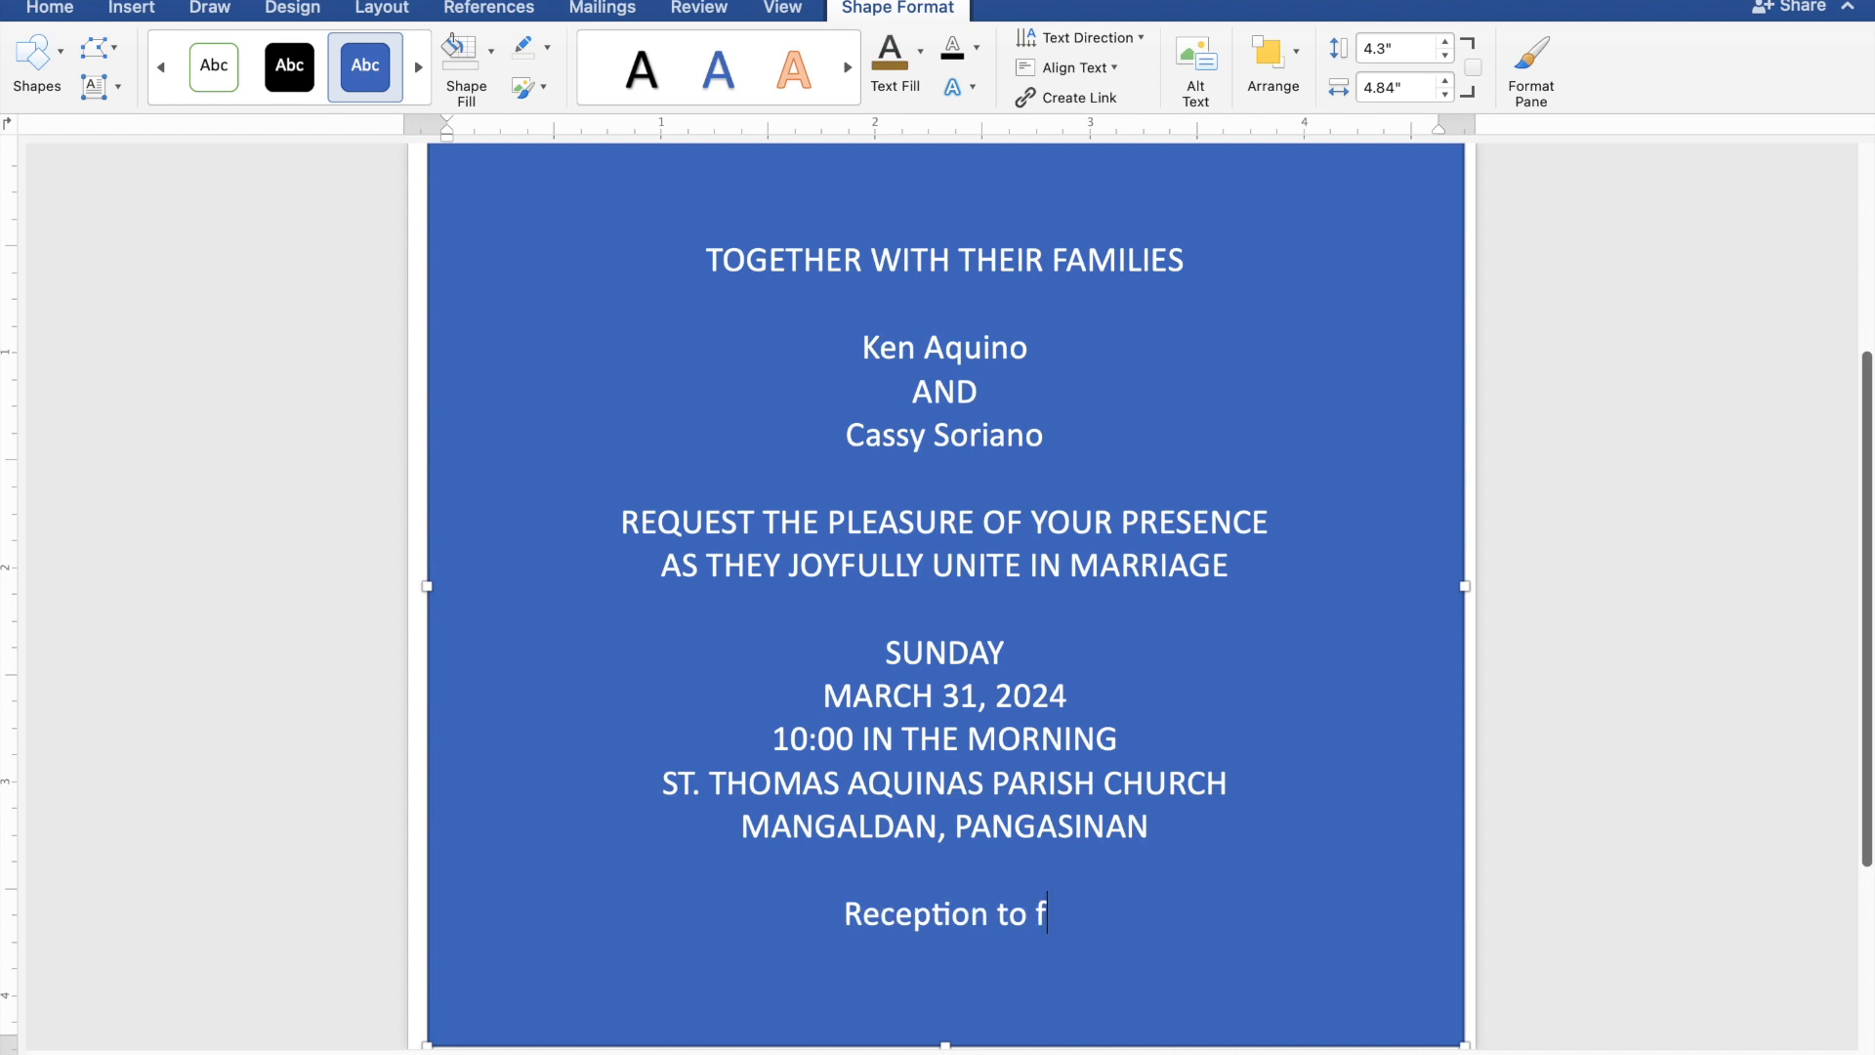
{"action": "type", "text": "ollow"}
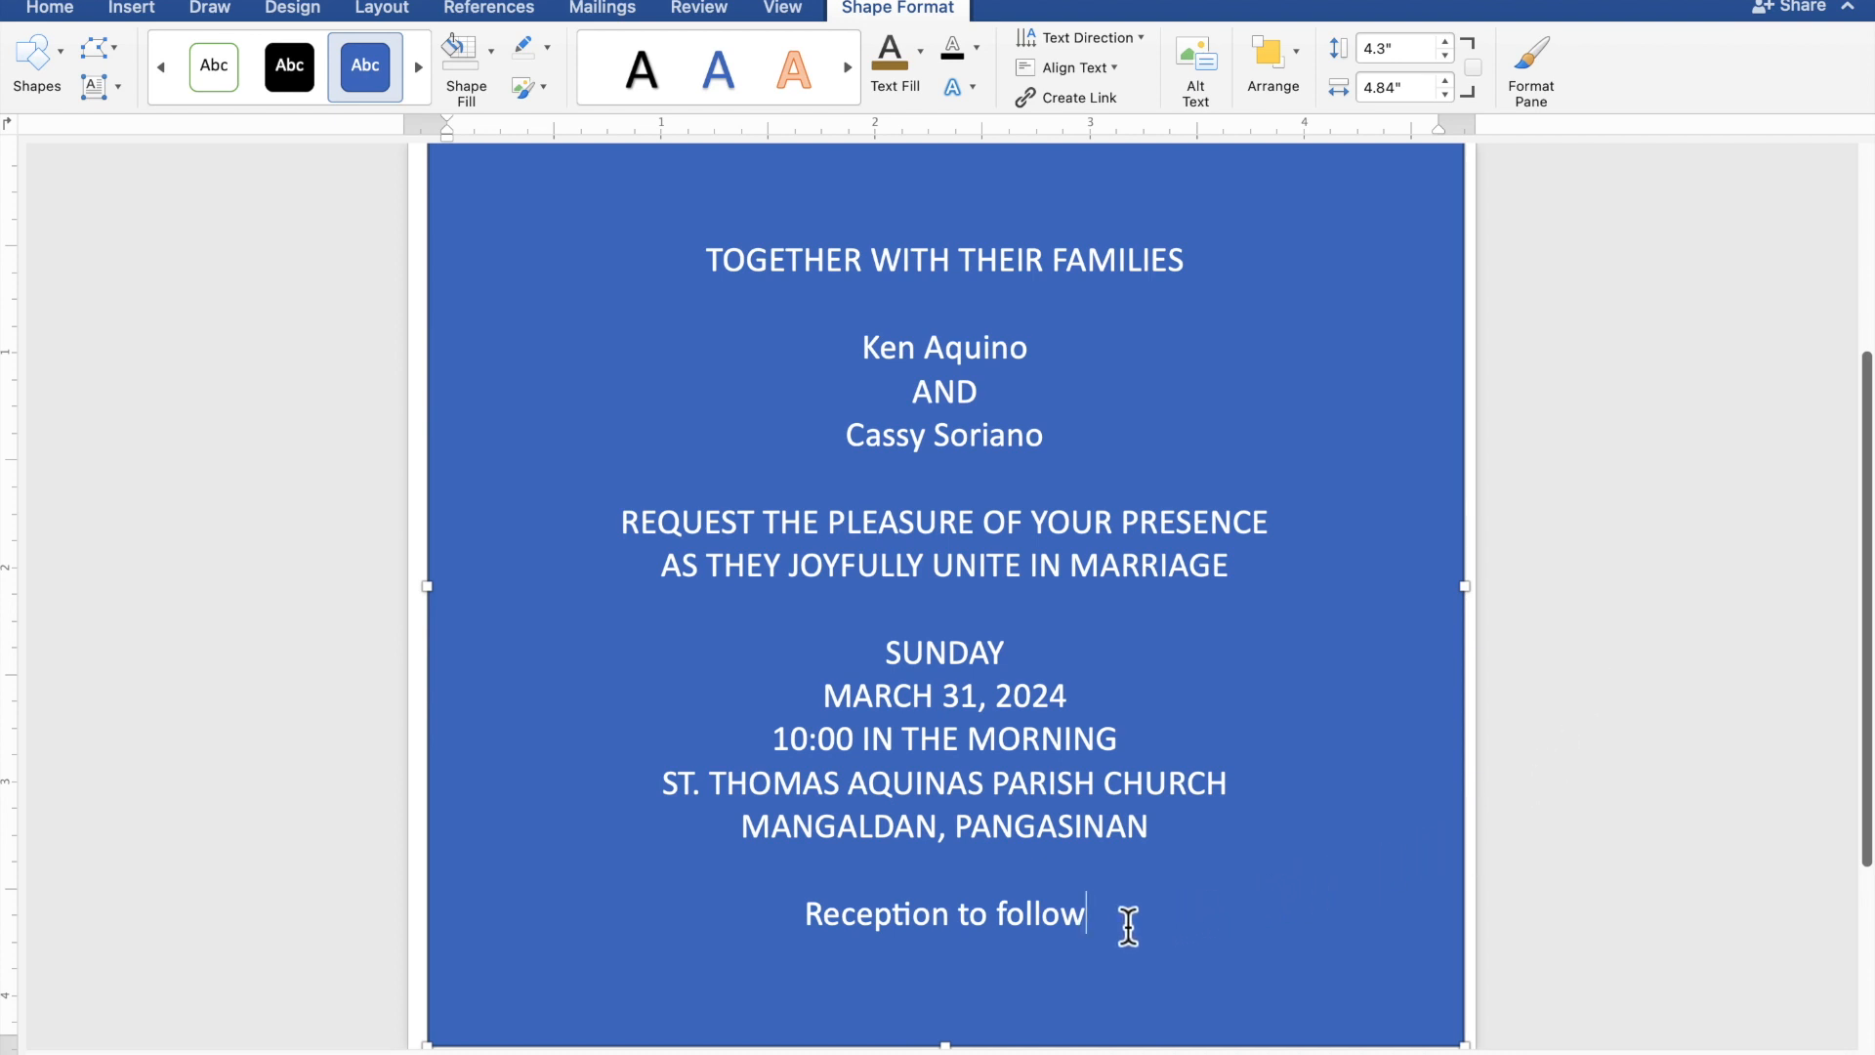
Select all the invitation text and remove the rectangle's fill and outline.
{"action": "left_click_drag", "start_coordinate": [1088, 913], "coordinate": [688, 271]}
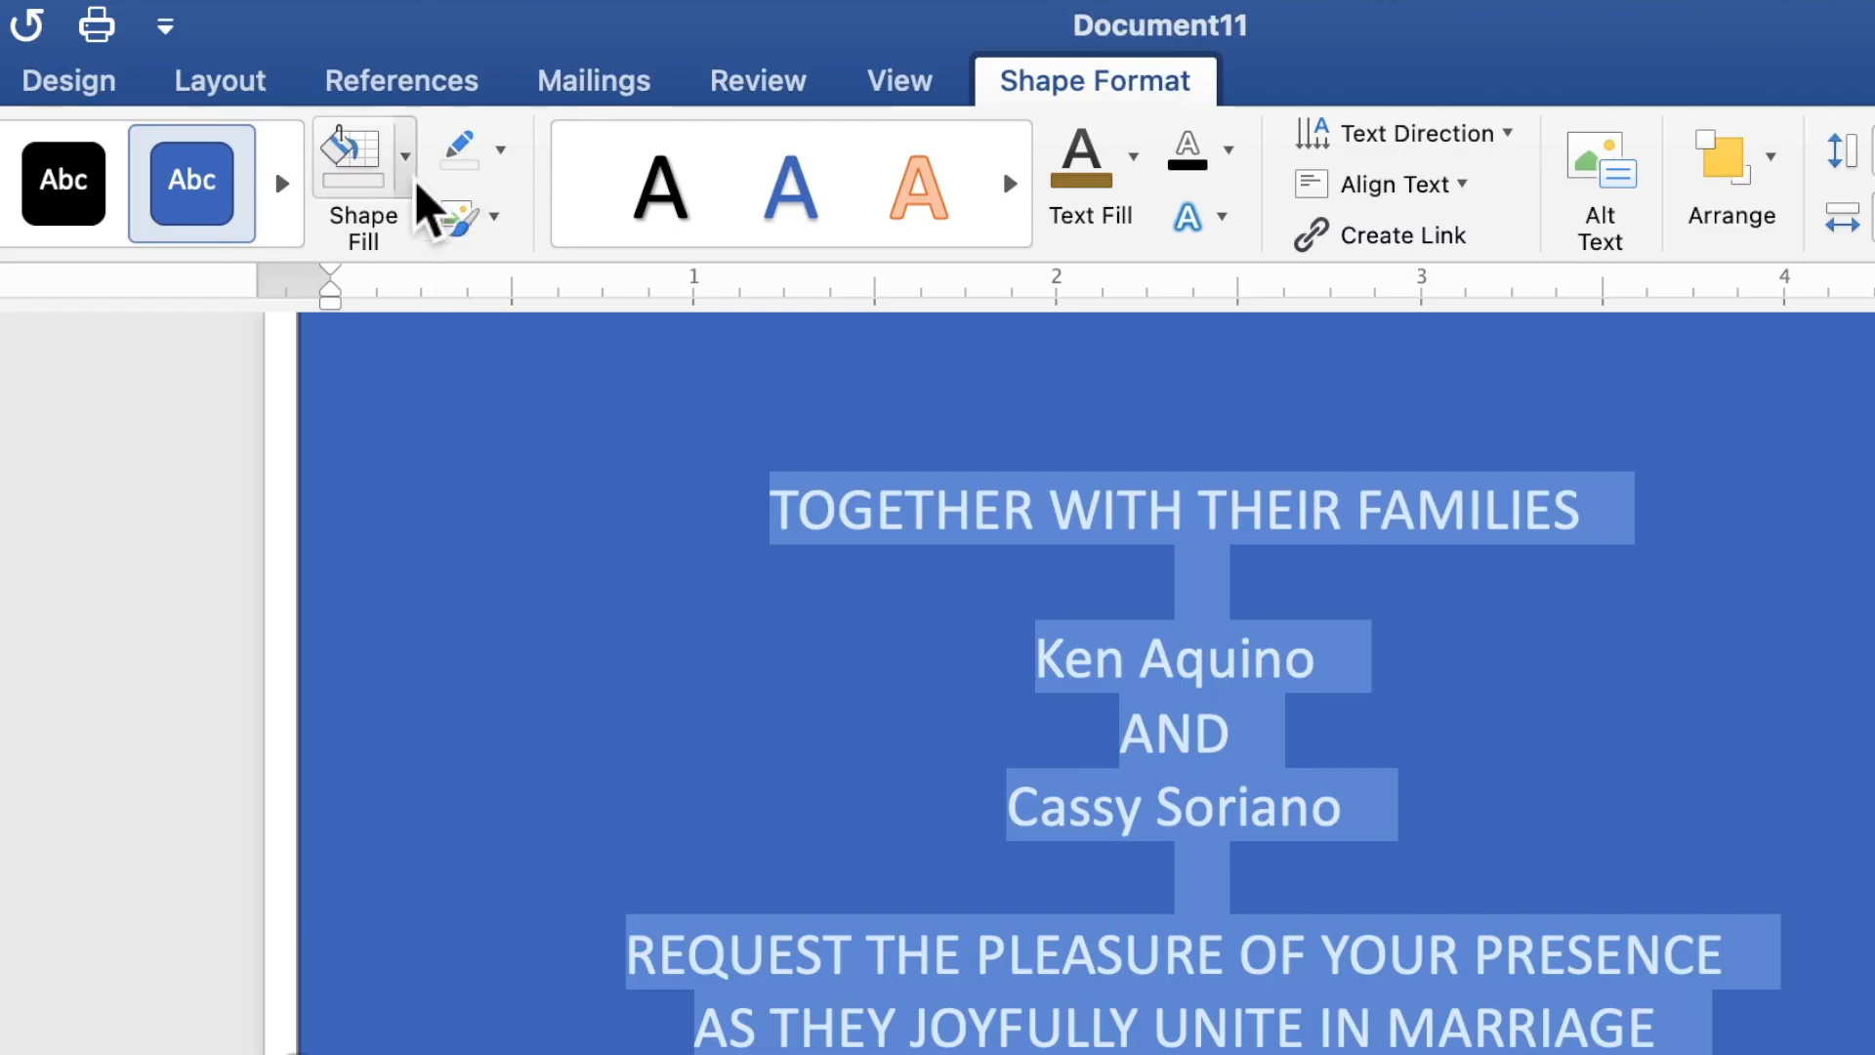
{"action": "left_click", "coordinate": [410, 176]}
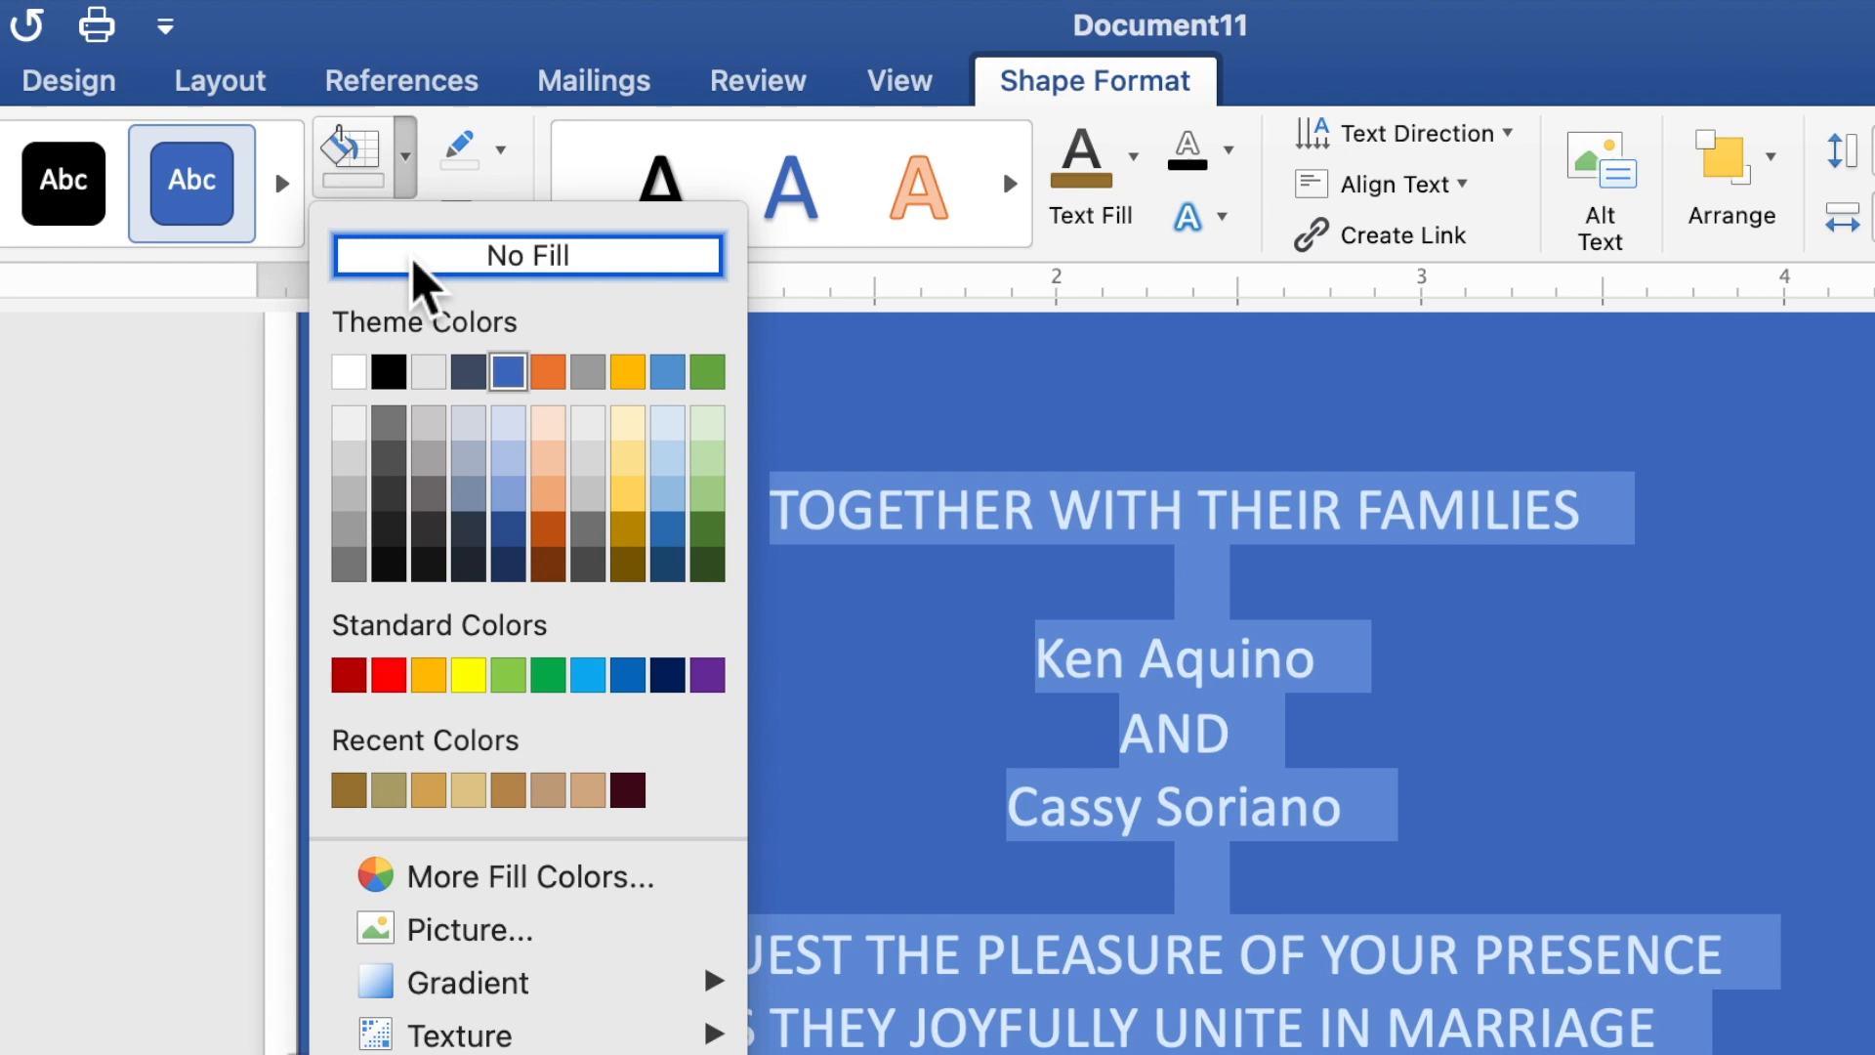
{"action": "left_click", "coordinate": [420, 281]}
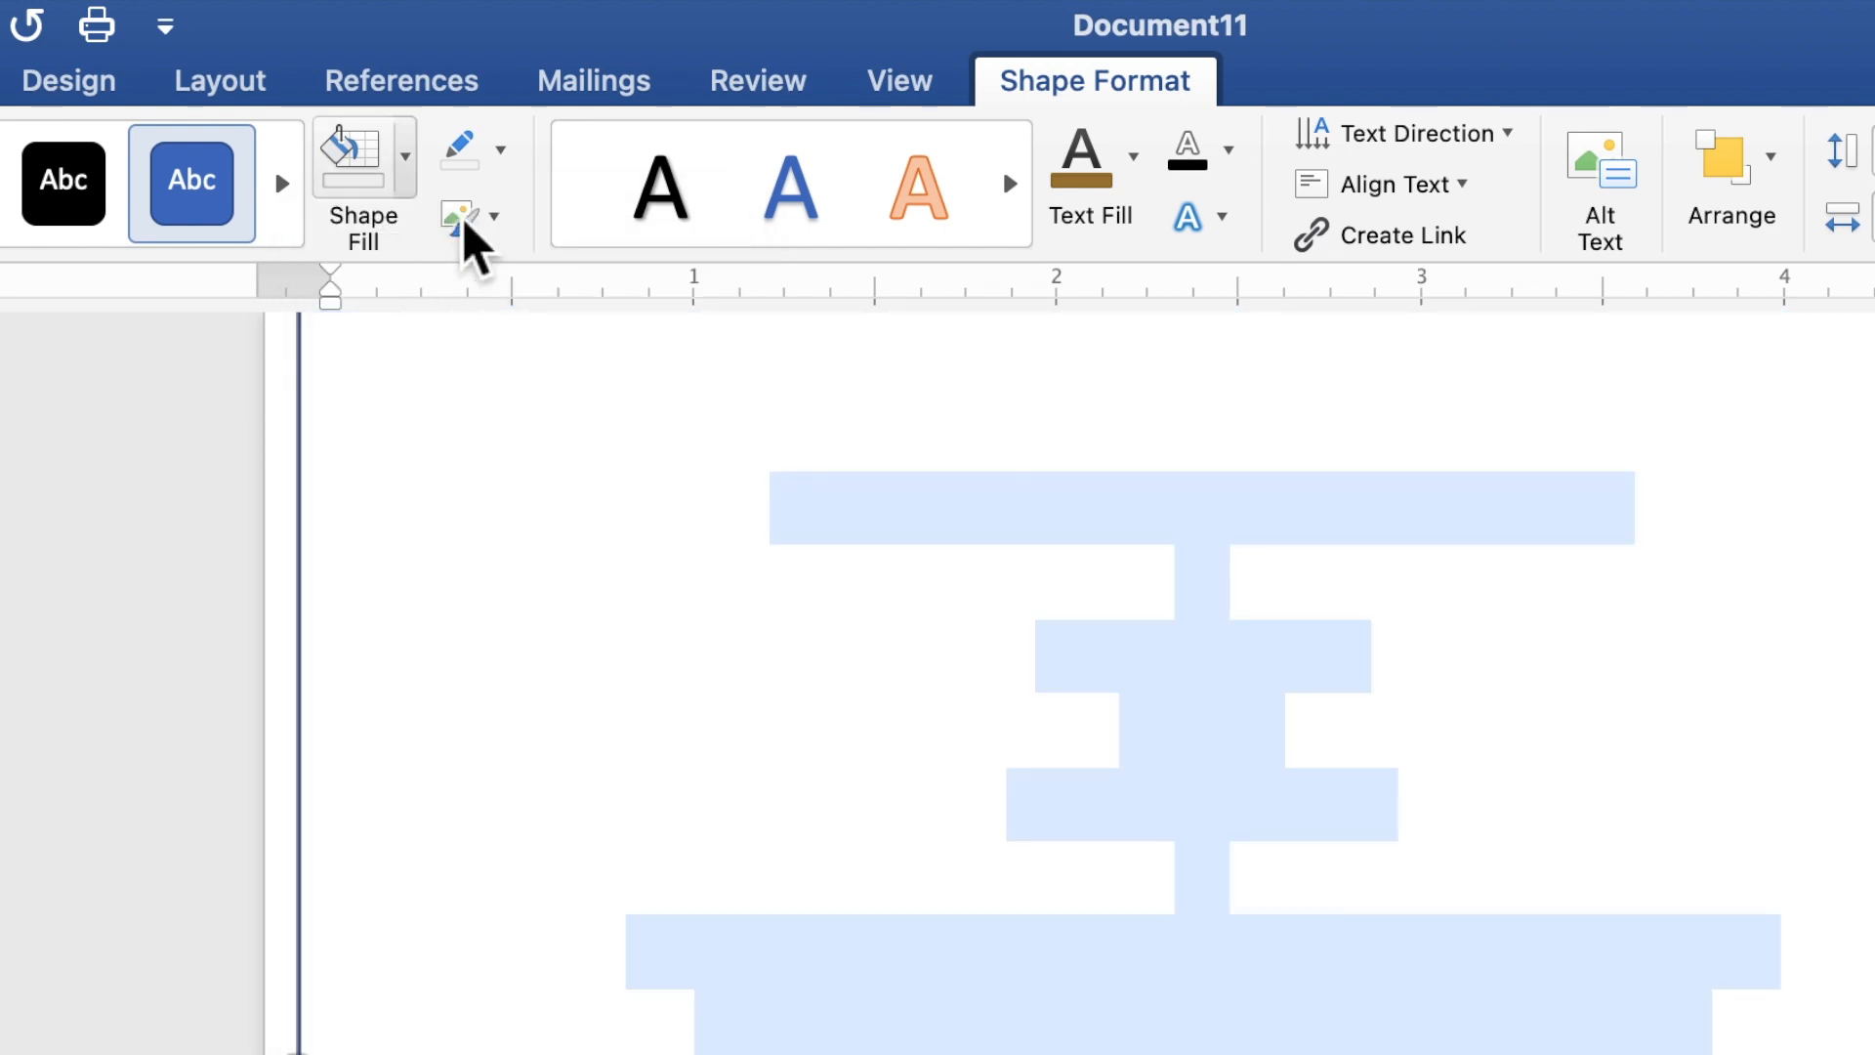
{"action": "left_click", "coordinate": [502, 159]}
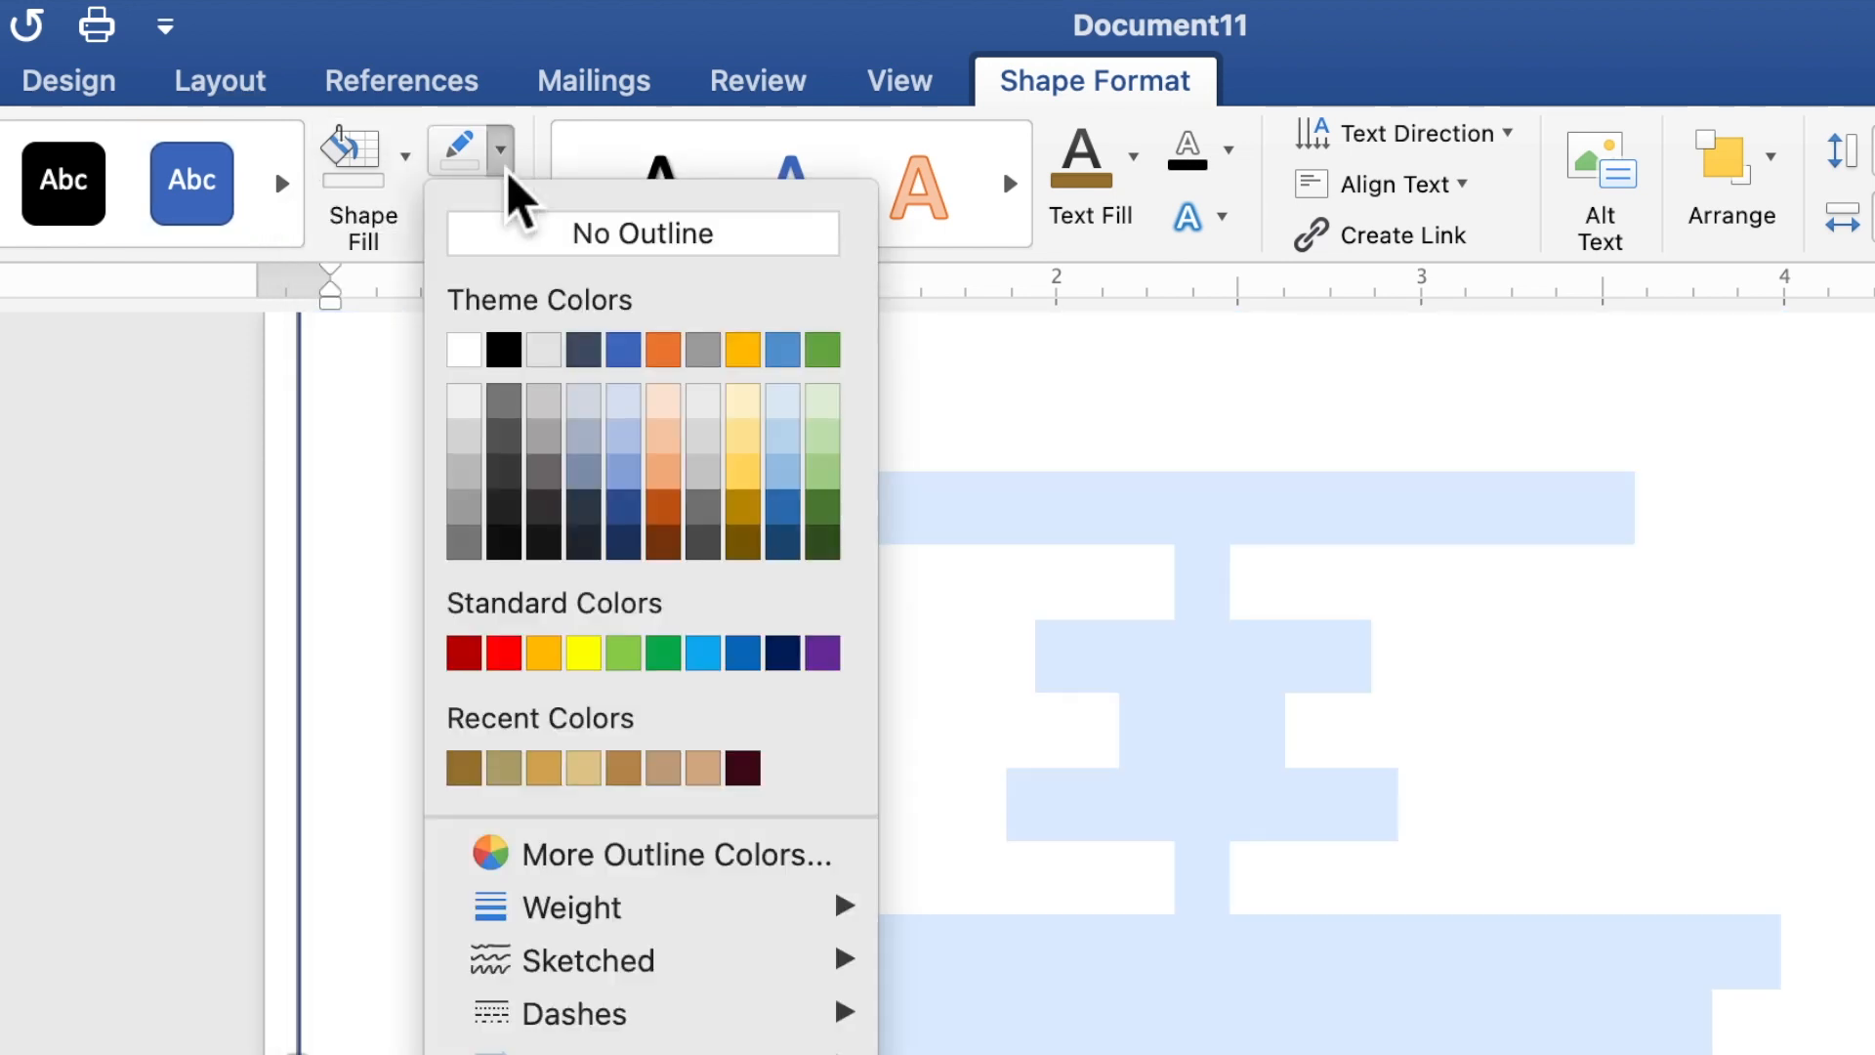
{"action": "left_click", "coordinate": [527, 234]}
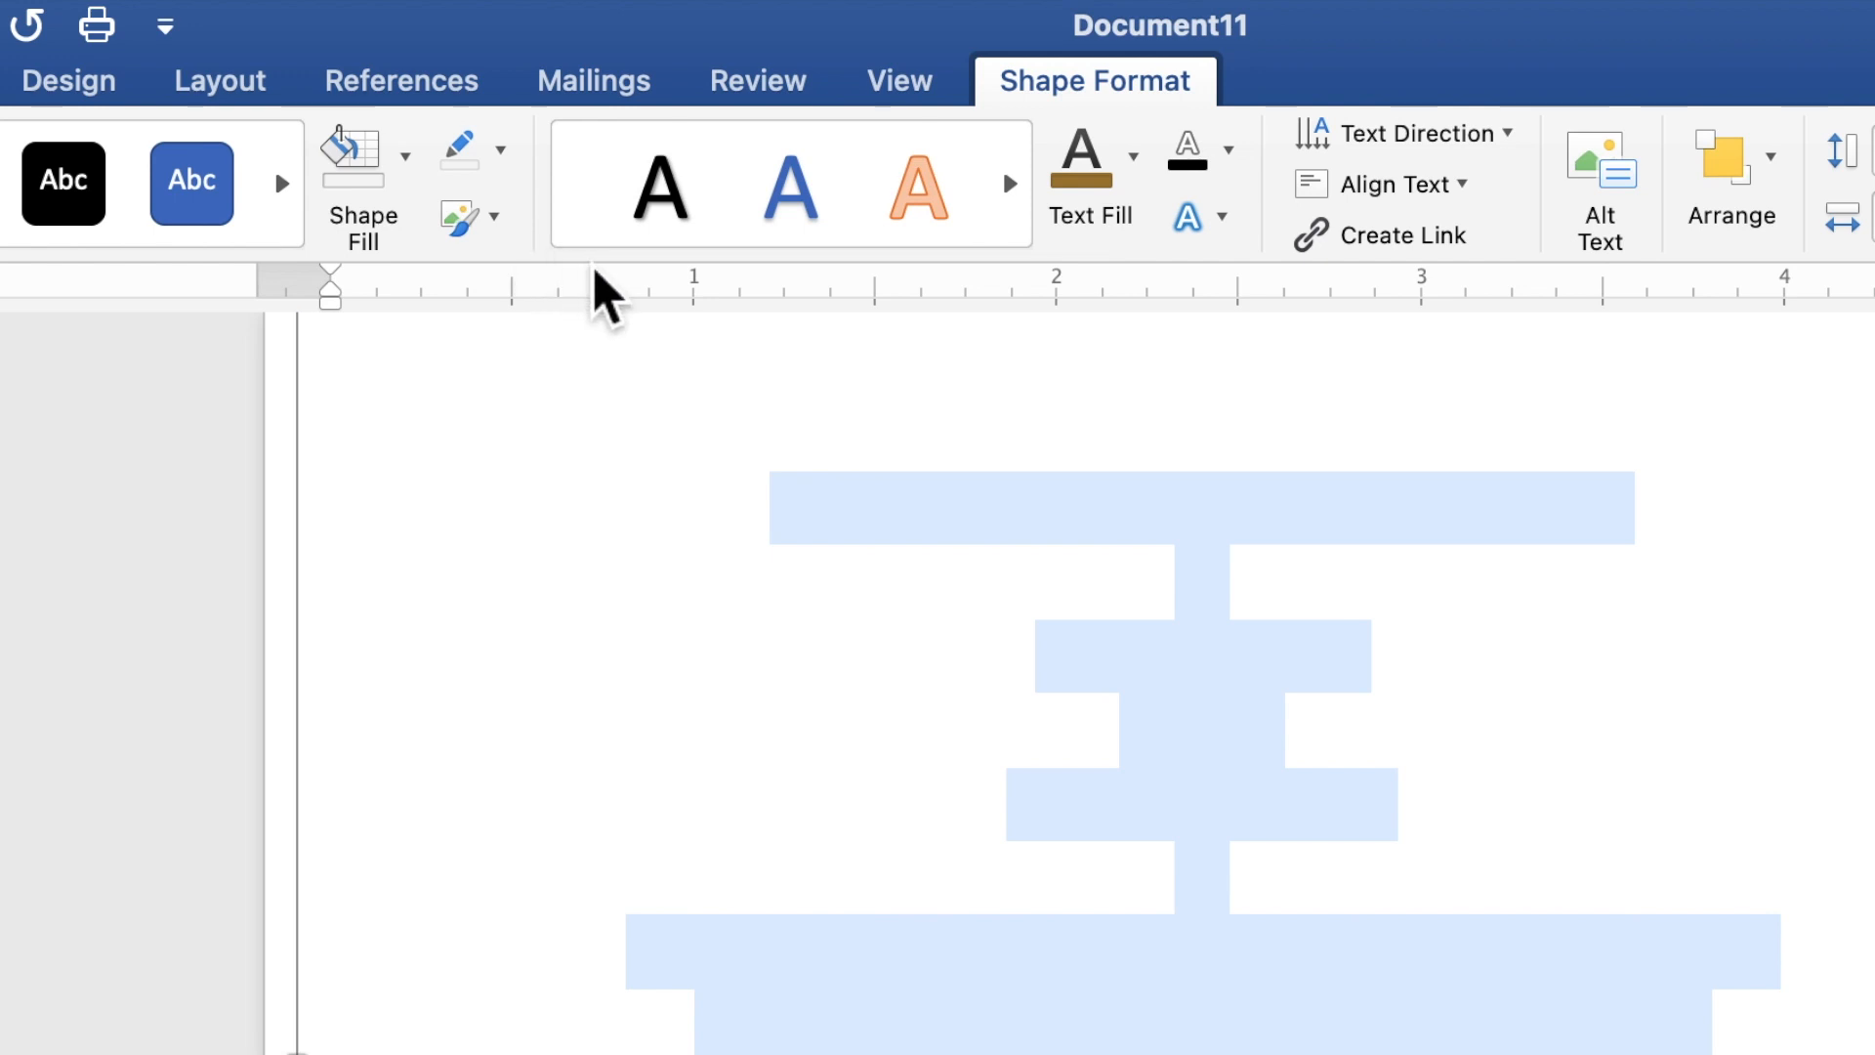
Color the selected invitation text with the recently used dark gold and set its font to Times New Roman.
{"action": "left_click", "coordinate": [1139, 186]}
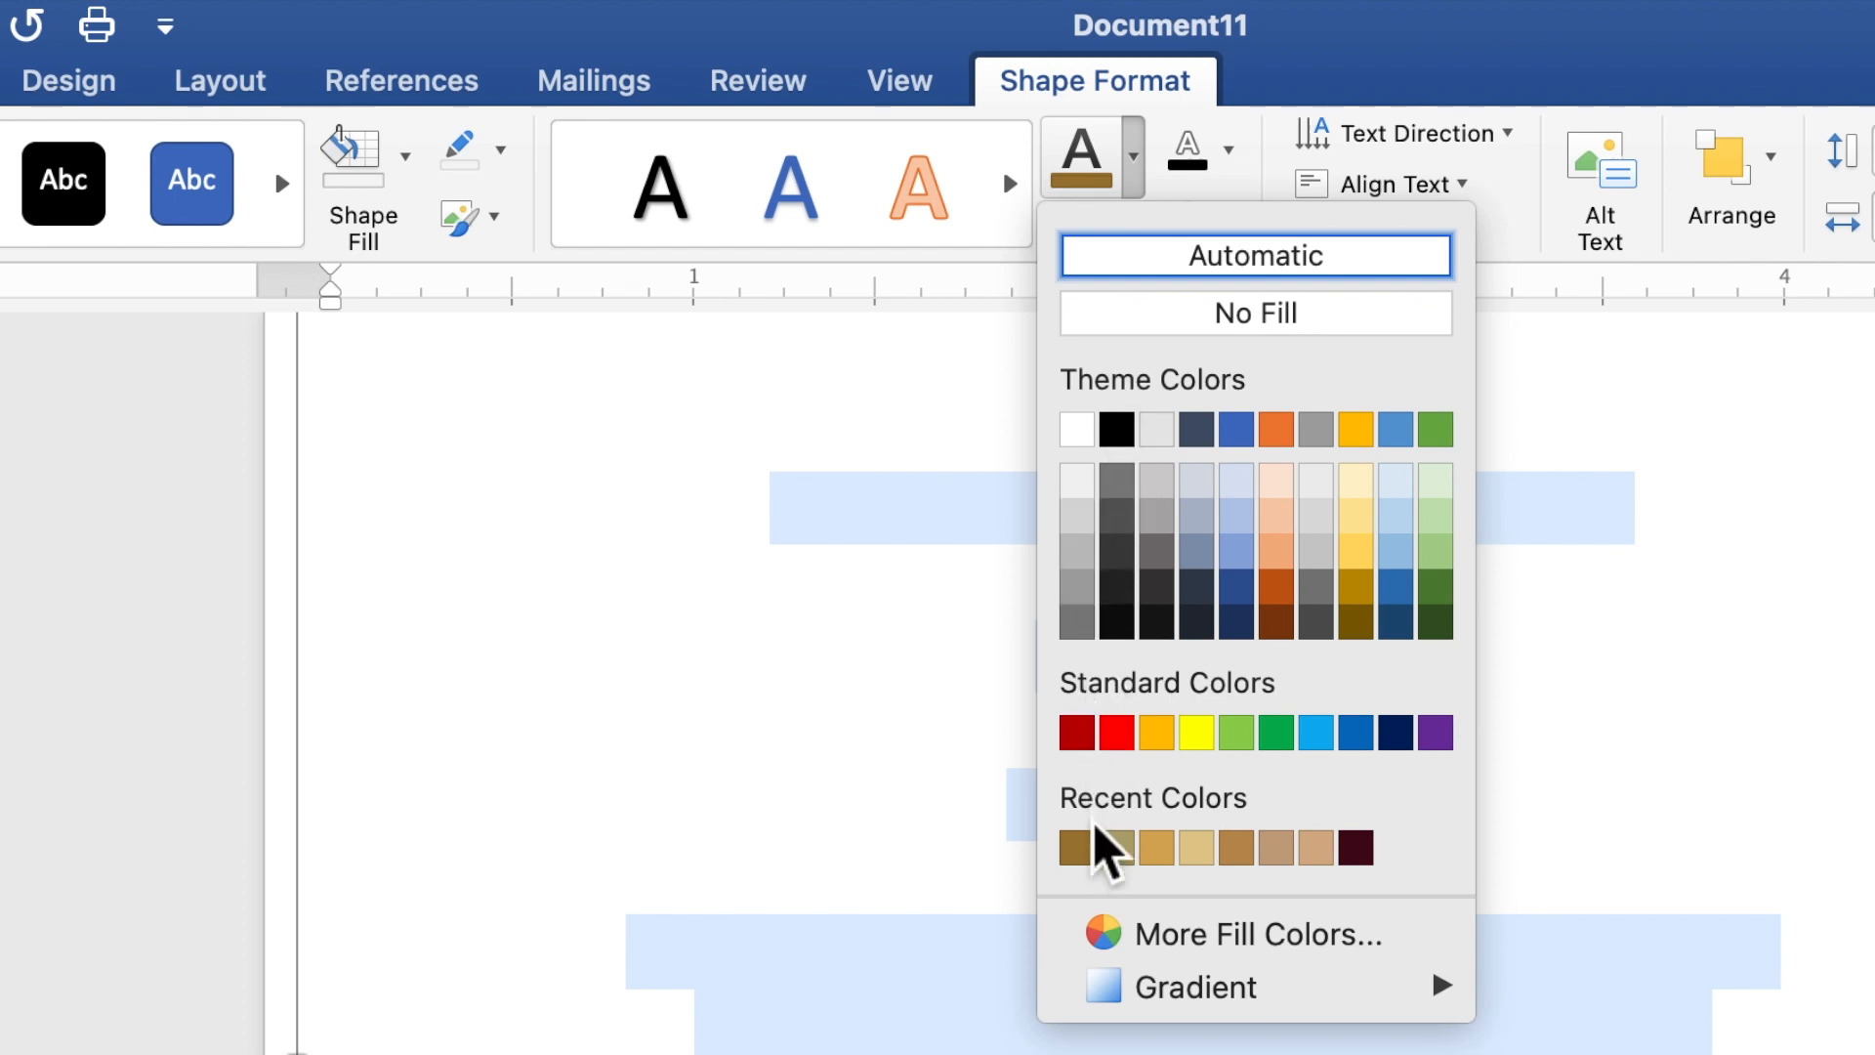
{"action": "left_click", "coordinate": [1080, 862]}
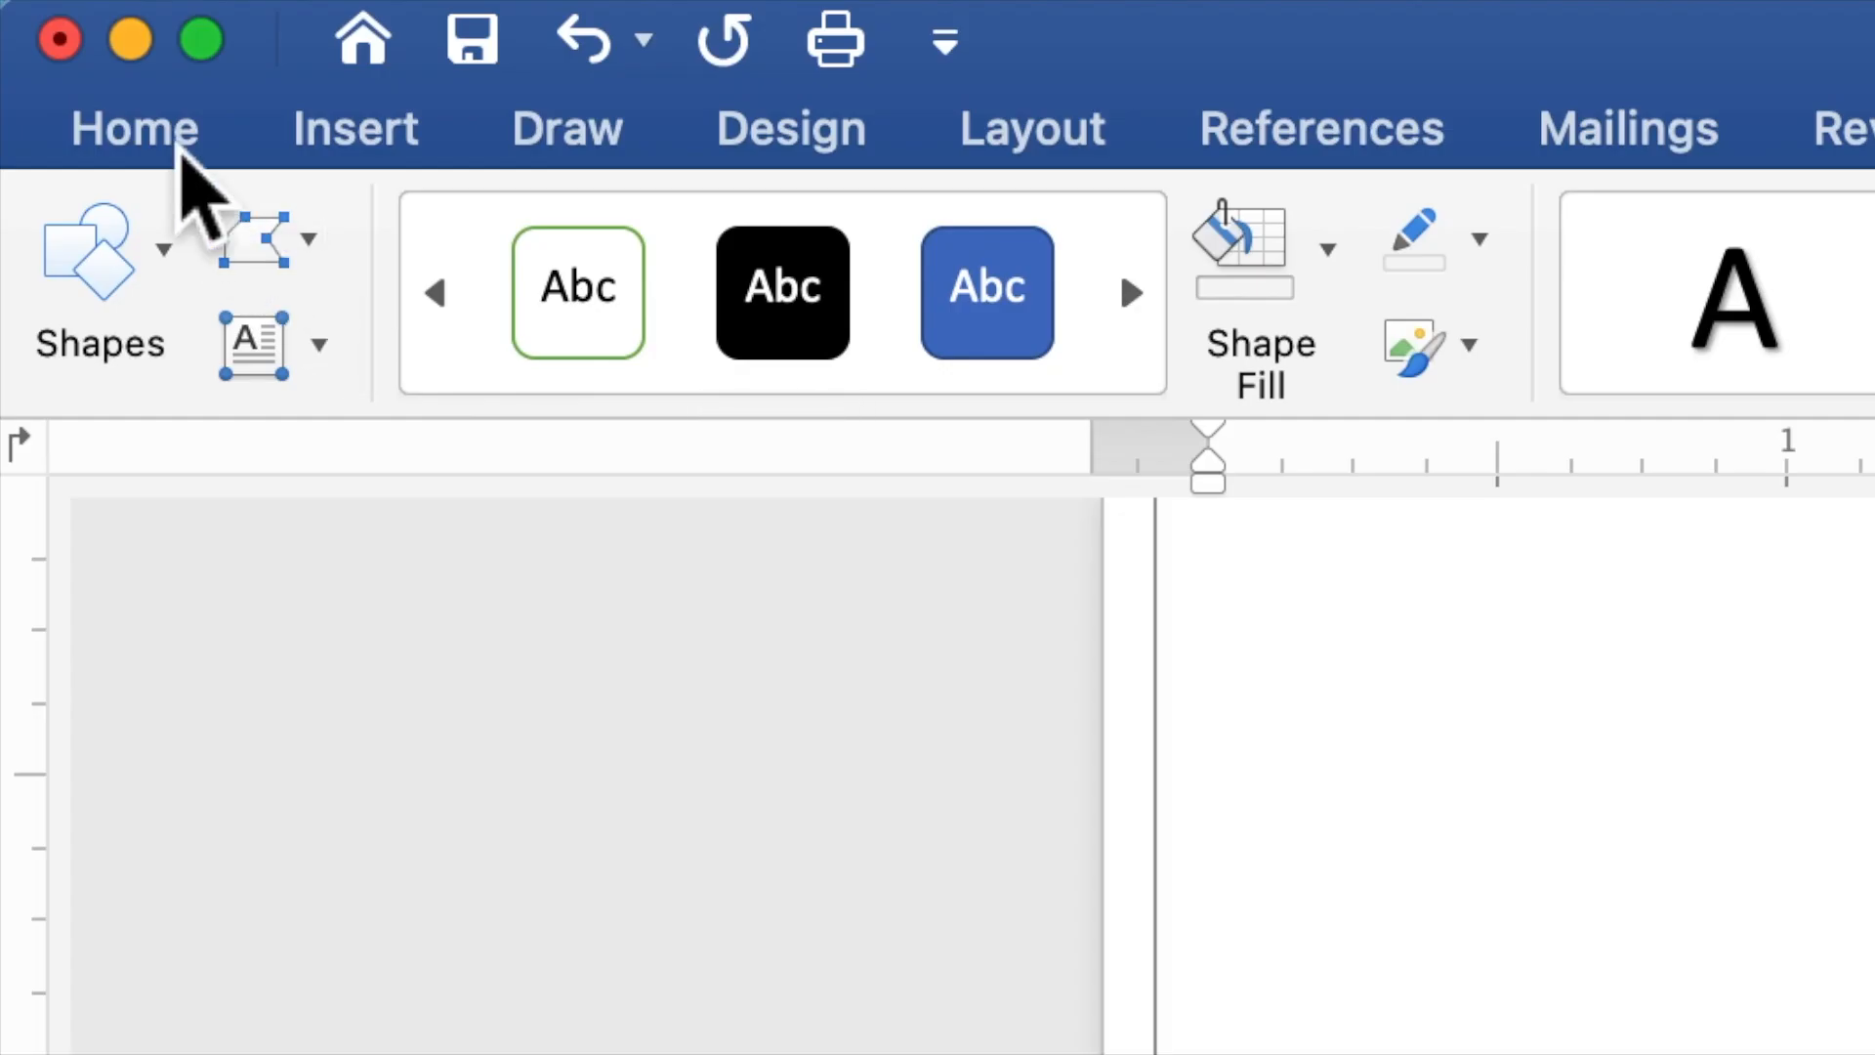
{"action": "left_click", "coordinate": [179, 143]}
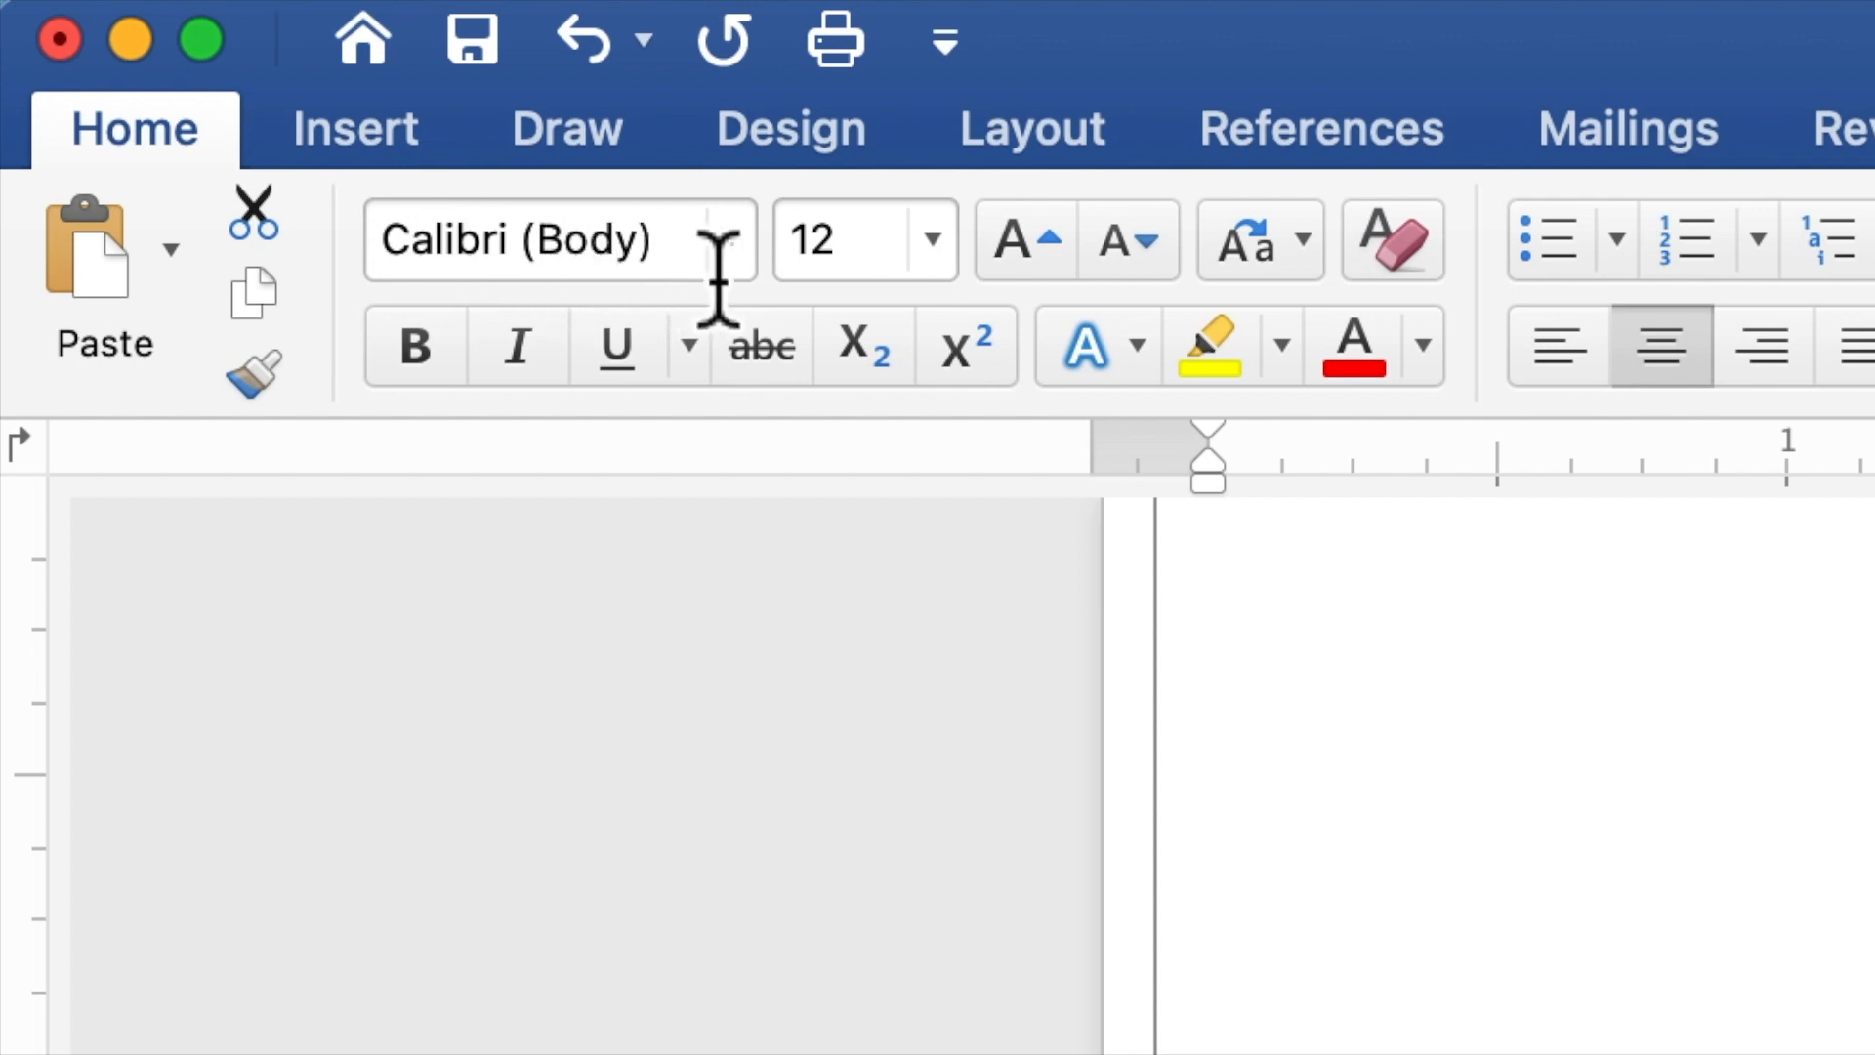
{"action": "left_click", "coordinate": [748, 256]}
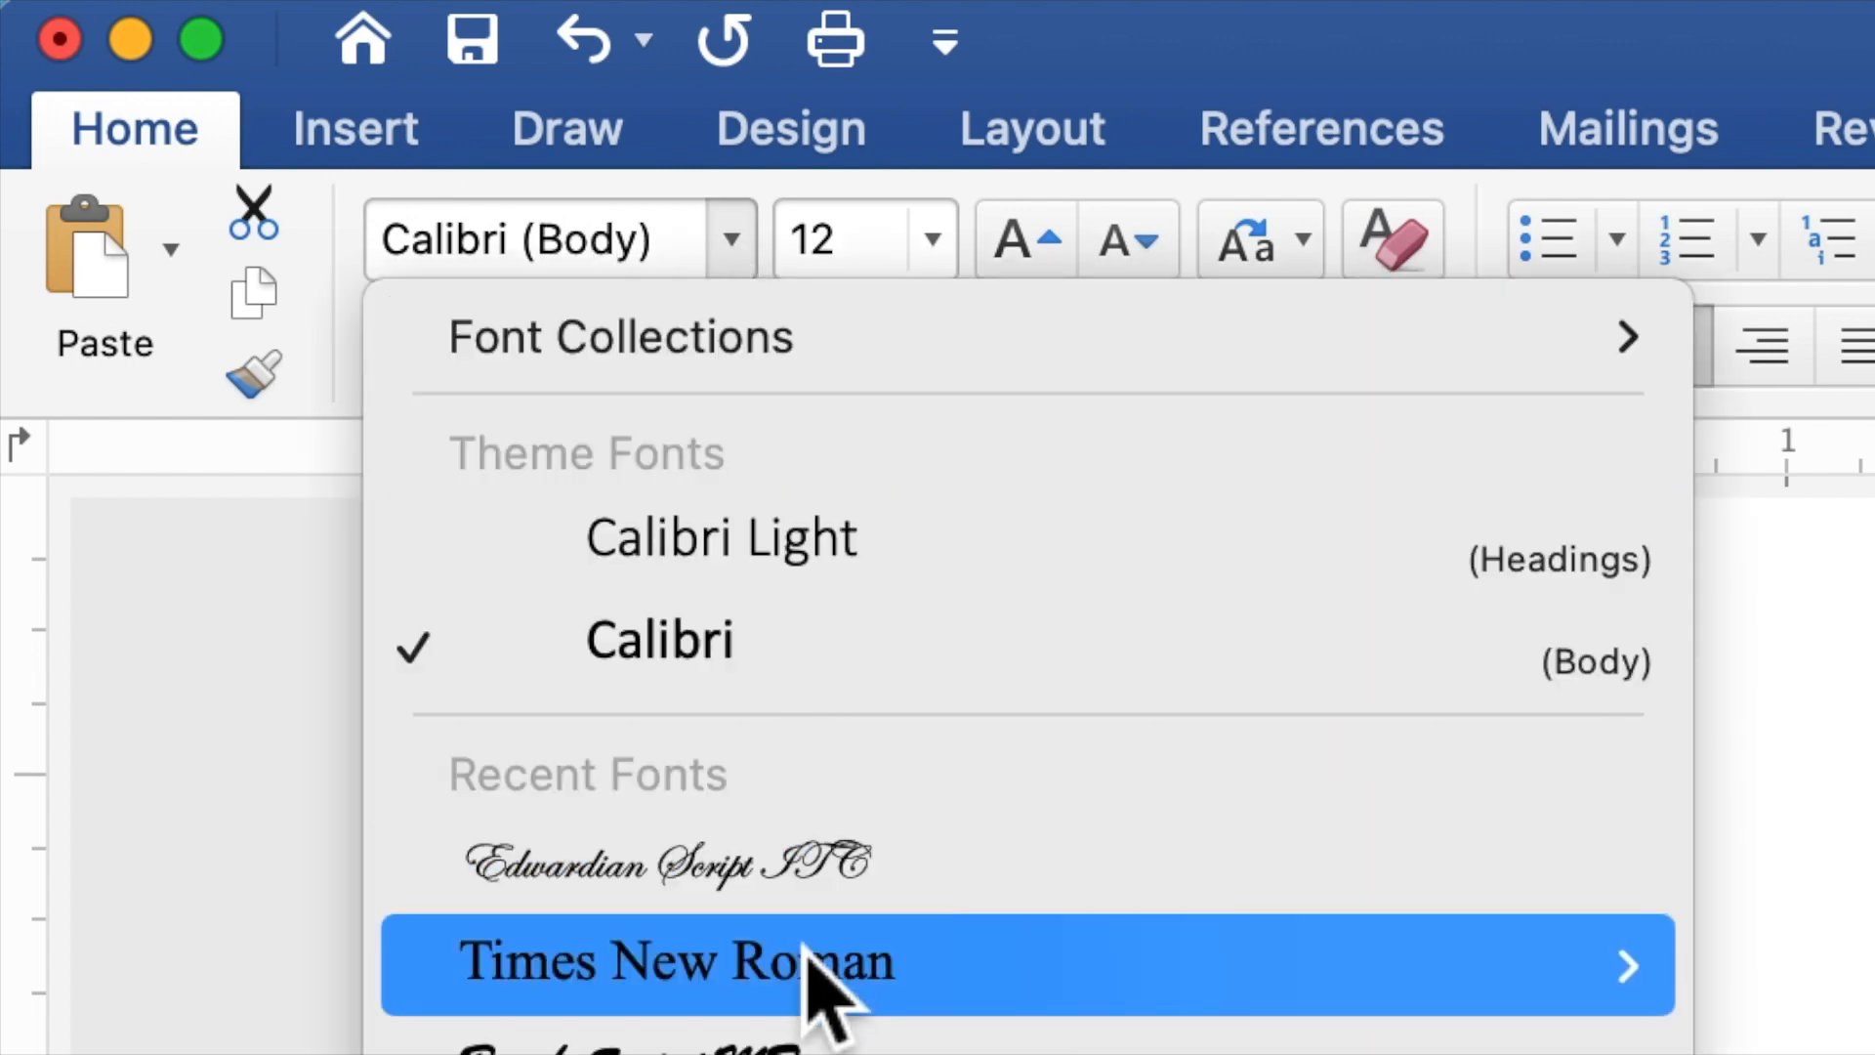
{"action": "mouse_move", "coordinate": [809, 965]}
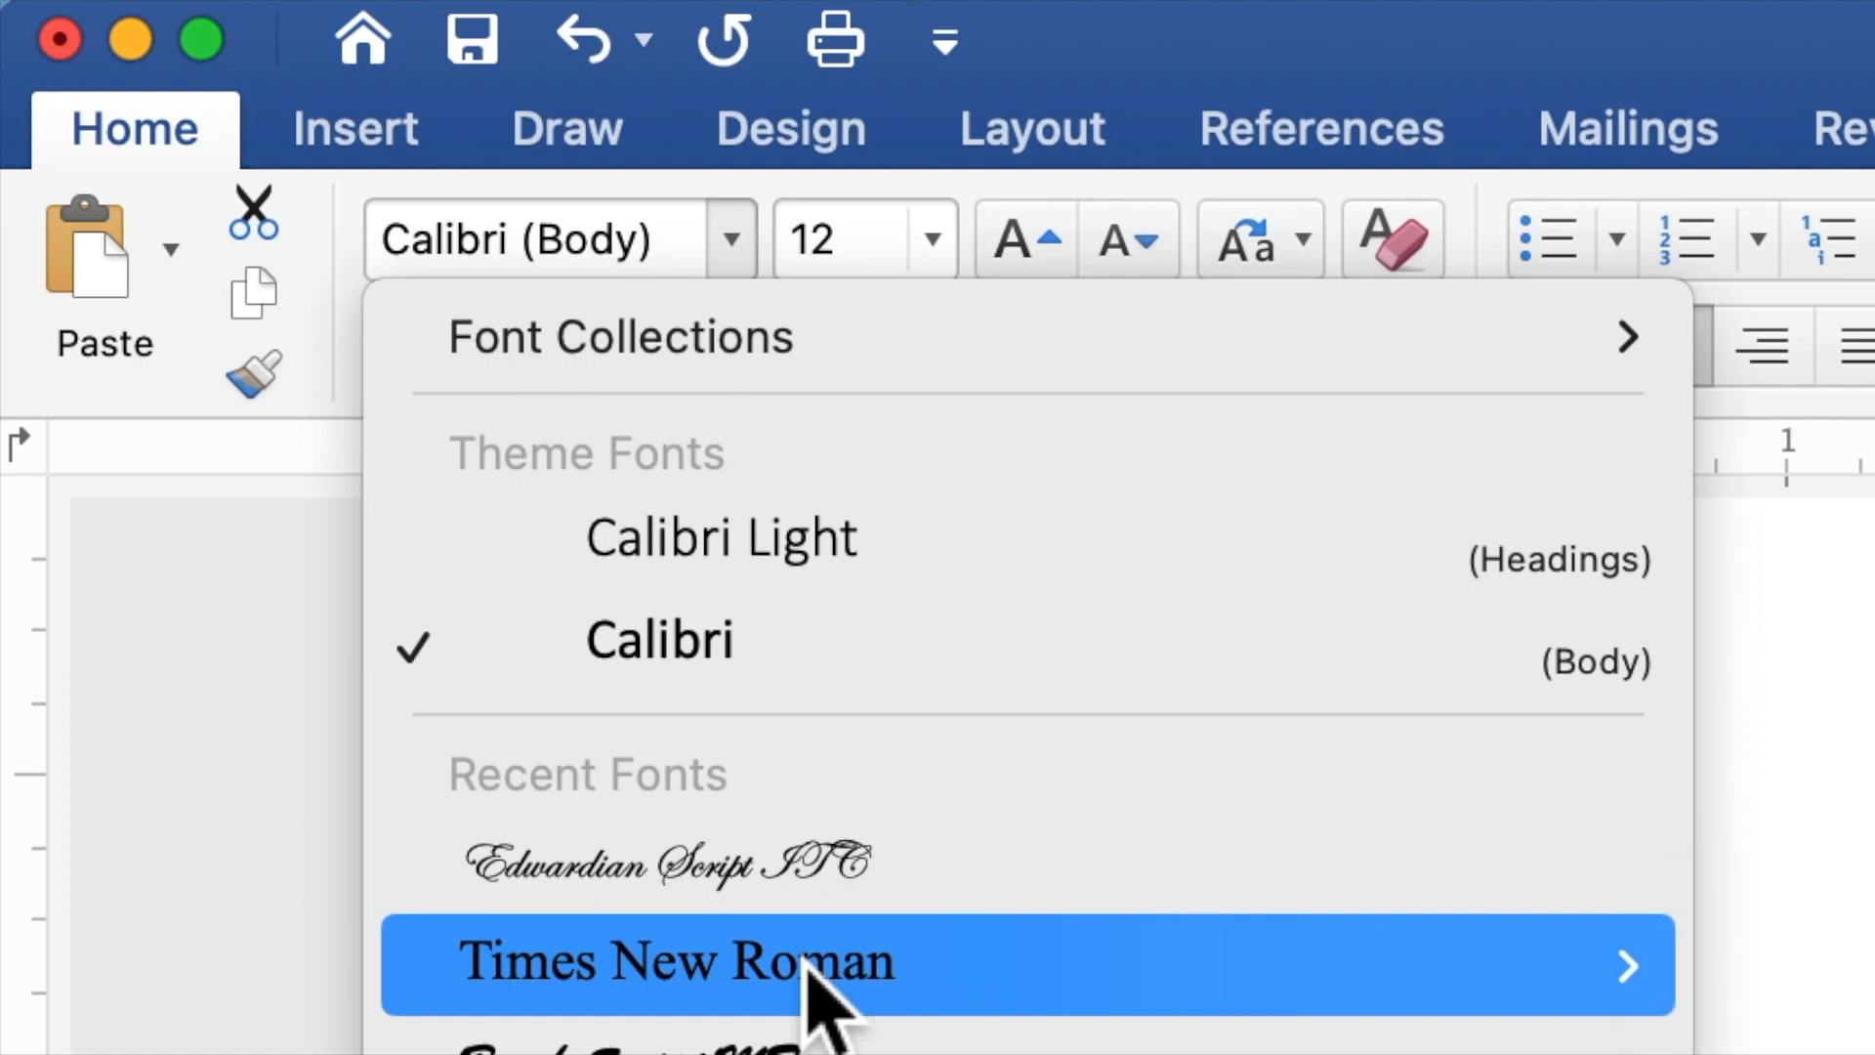
{"action": "left_click", "coordinate": [808, 965]}
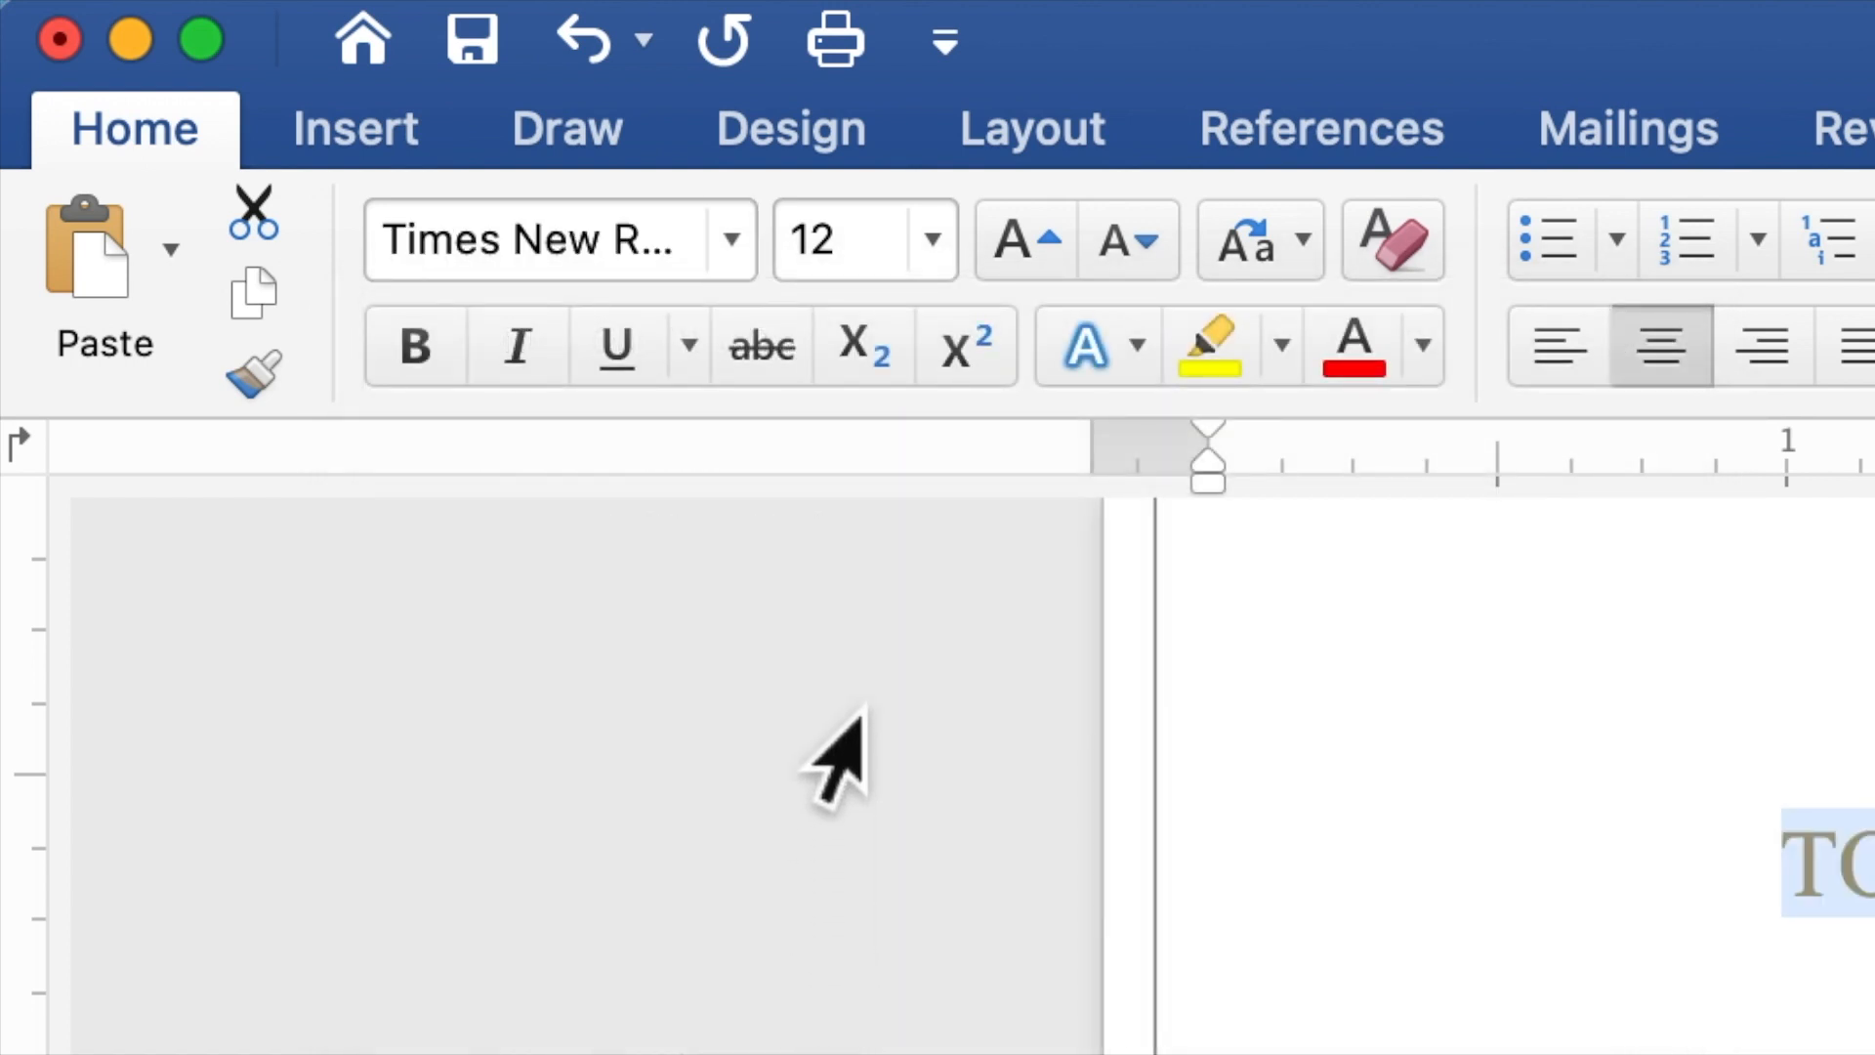
Set the font size of all the selected invitation text to 10.
{"action": "left_click_drag", "start_coordinate": [871, 259], "coordinate": [801, 327]}
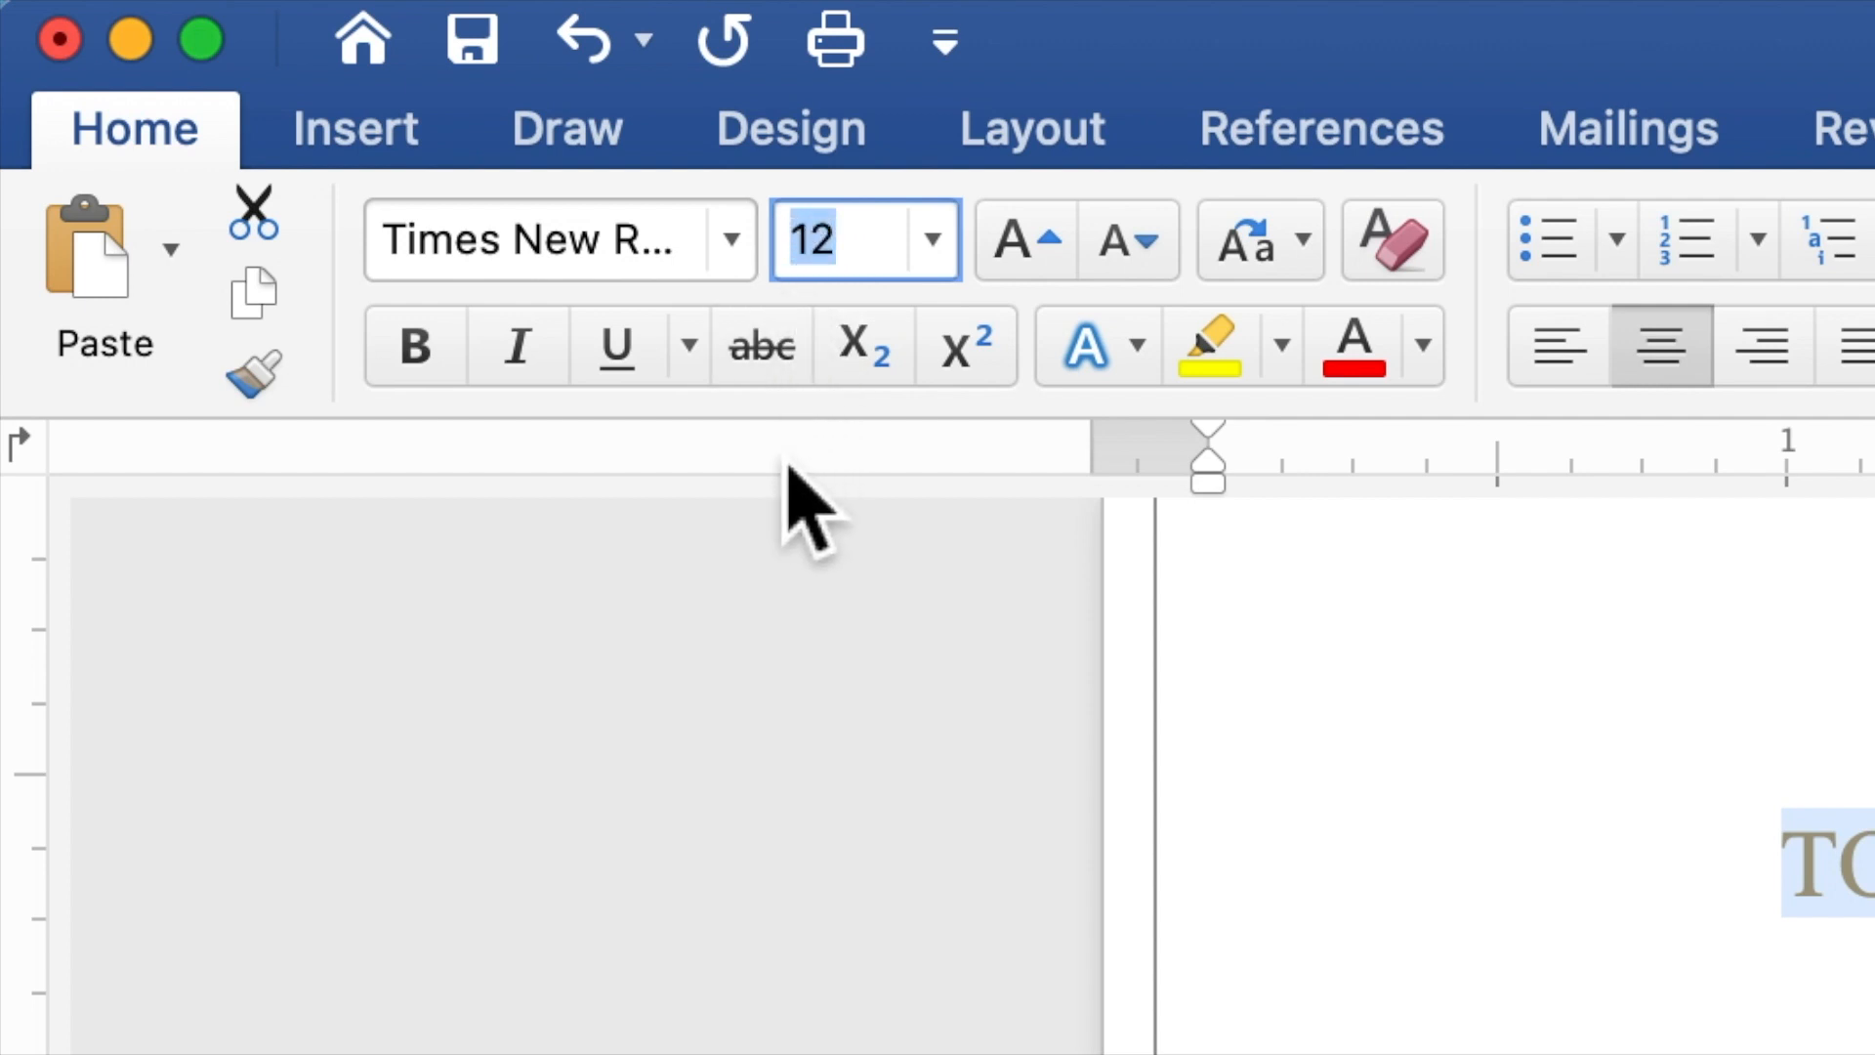
{"action": "type", "text": "10"}
{"action": "key", "text": "Return"}
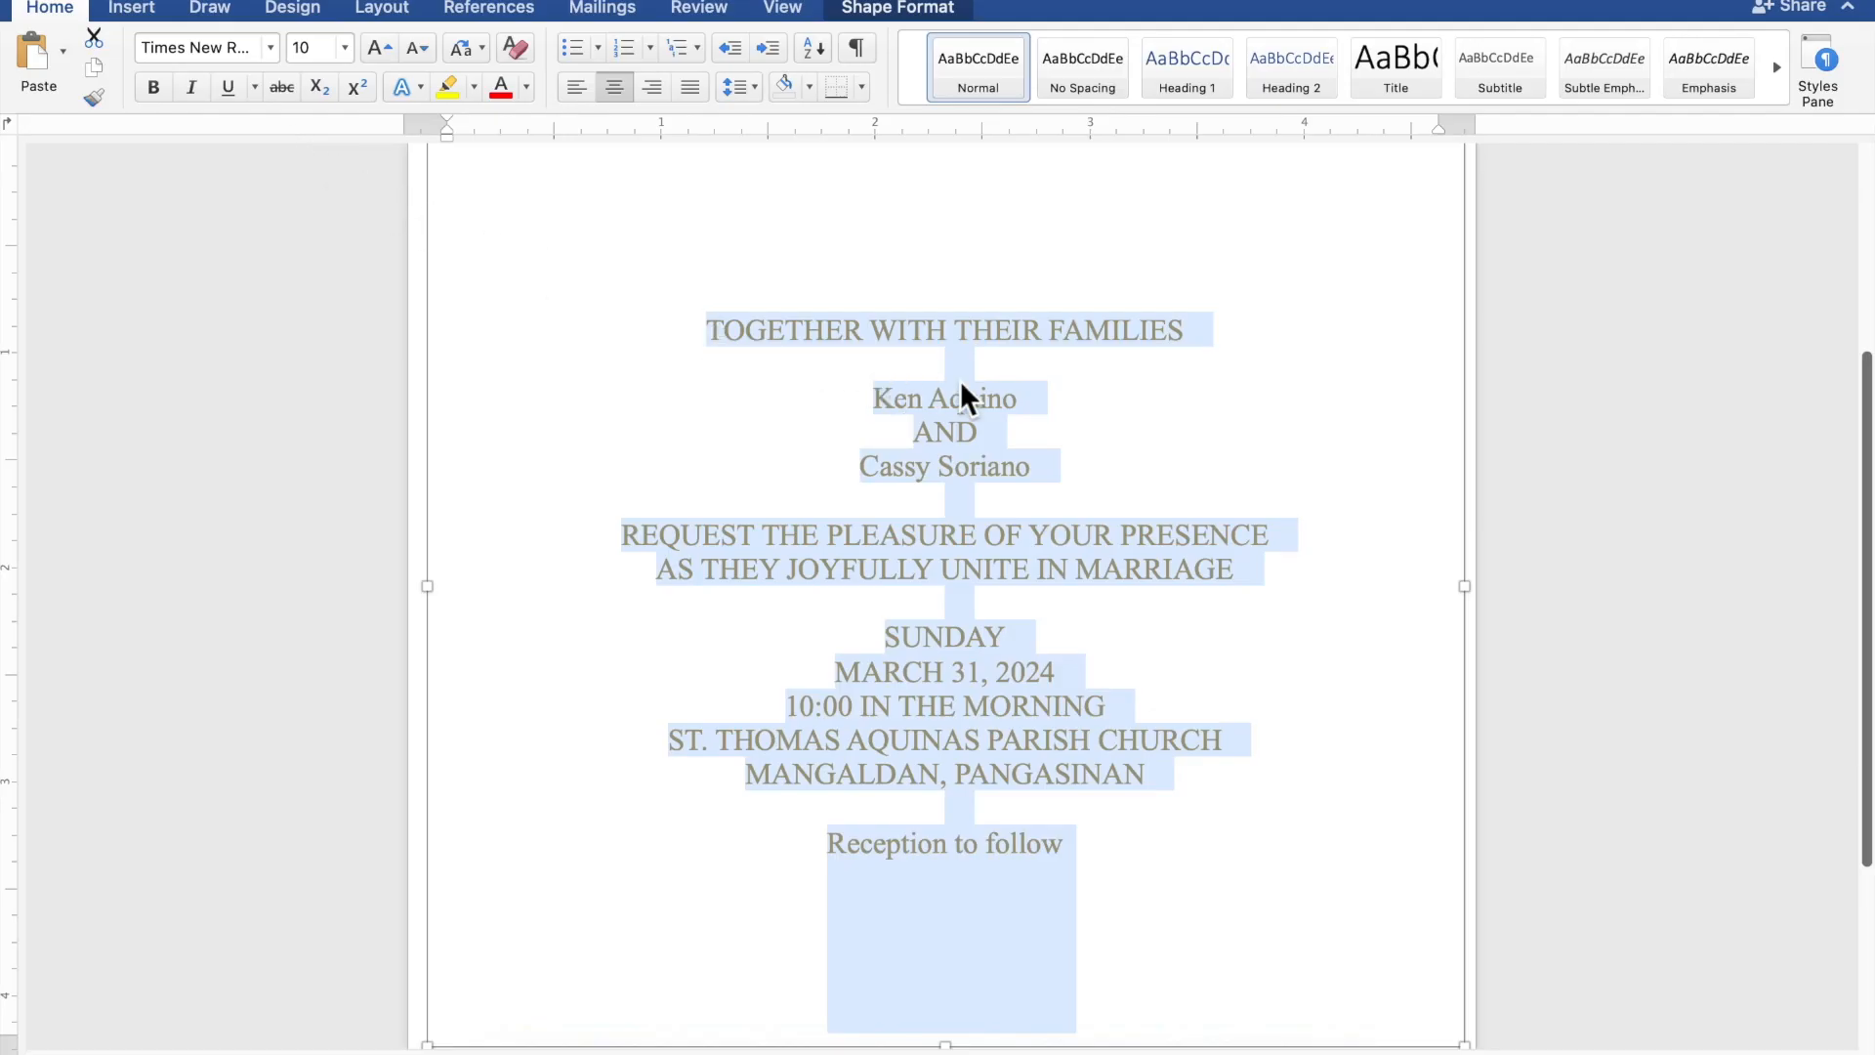
Select both names of the couple and the "Reception to follow" line together and set their font to Edwardian Script ITC.
{"action": "left_click", "coordinate": [1047, 398]}
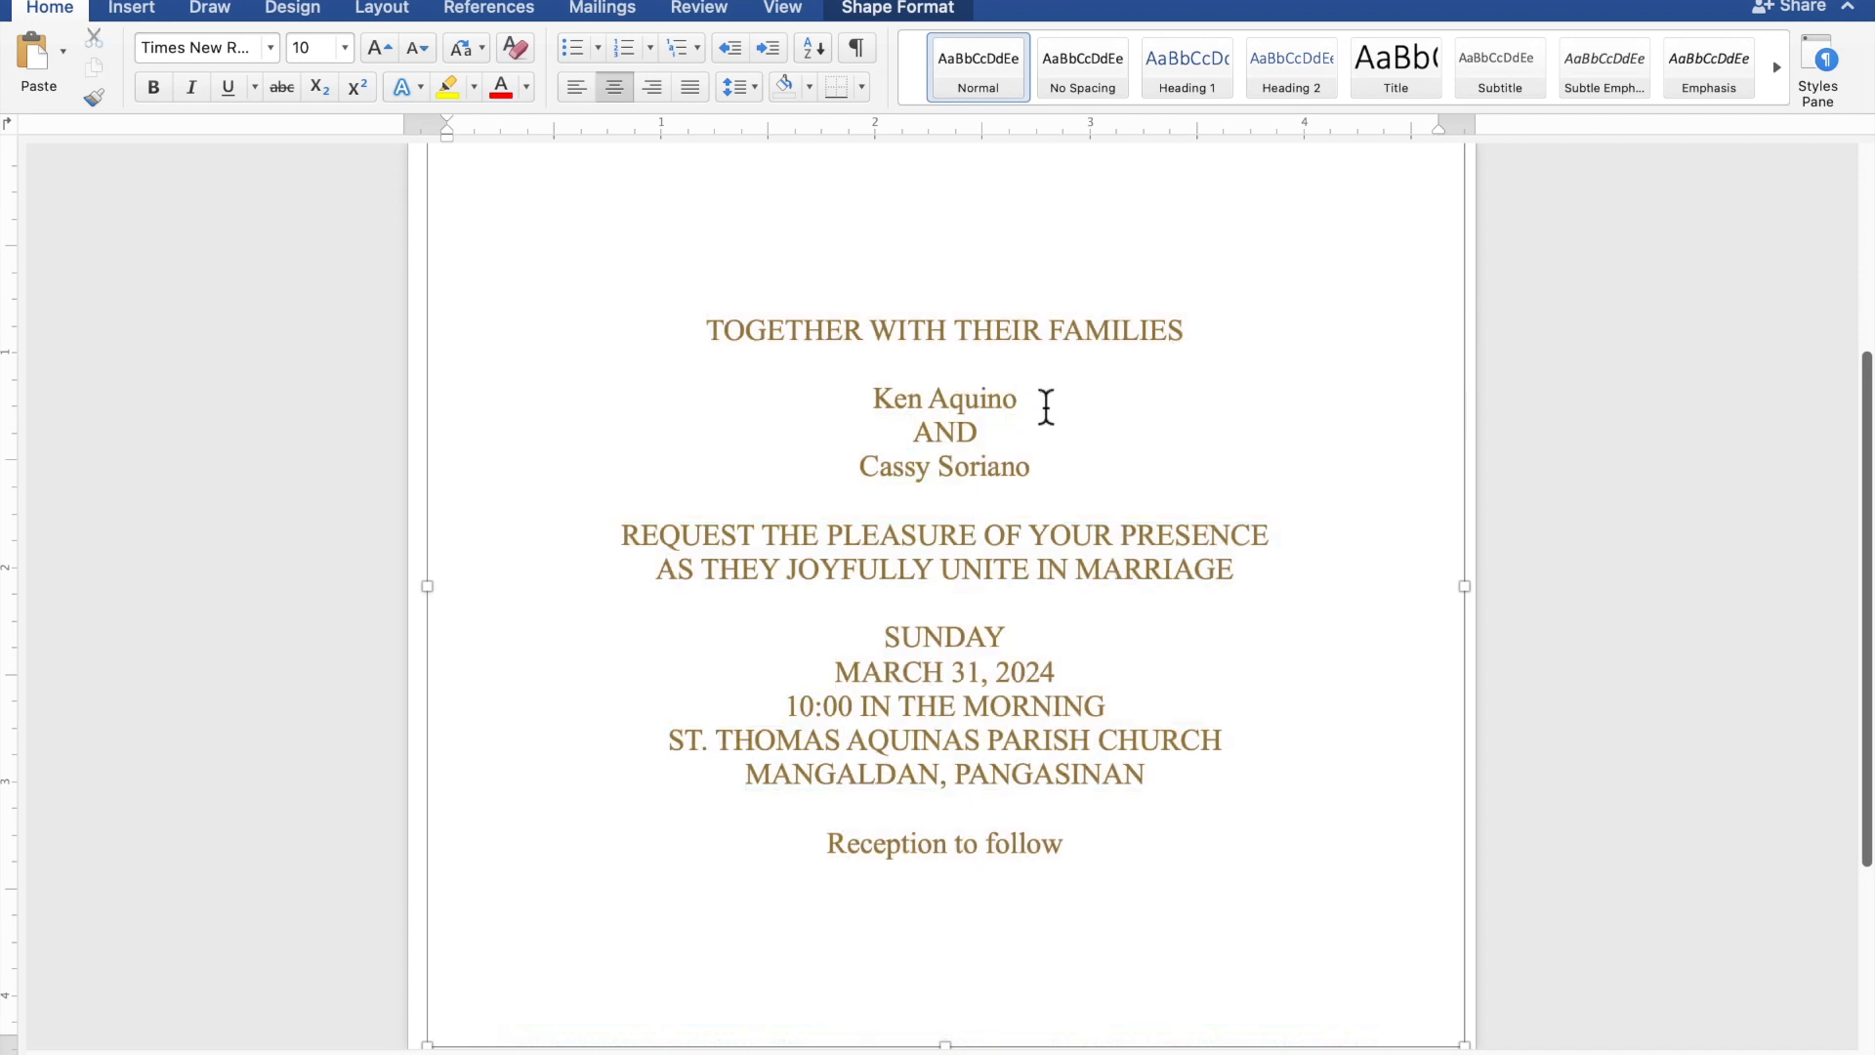
{"action": "left_click_drag", "start_coordinate": [1045, 407], "coordinate": [896, 400]}
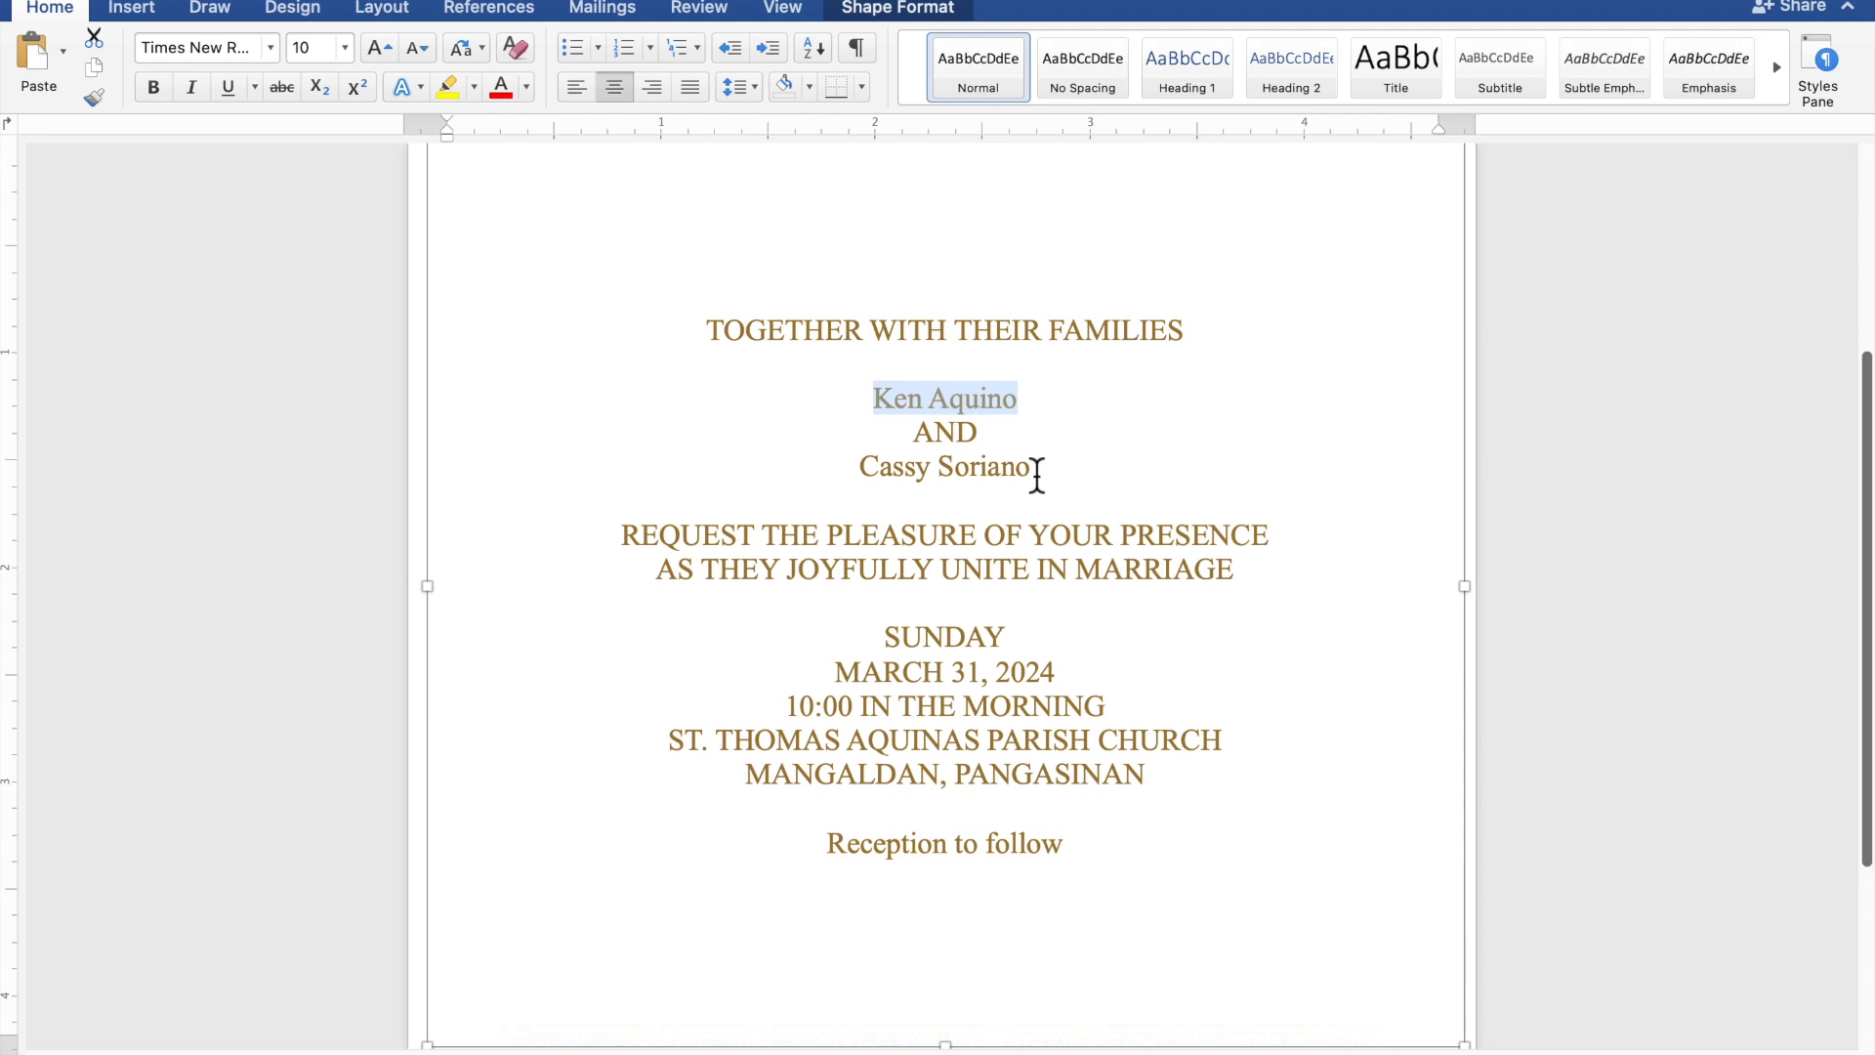
{"action": "left_click_drag", "start_coordinate": [1037, 476], "coordinate": [860, 474]}
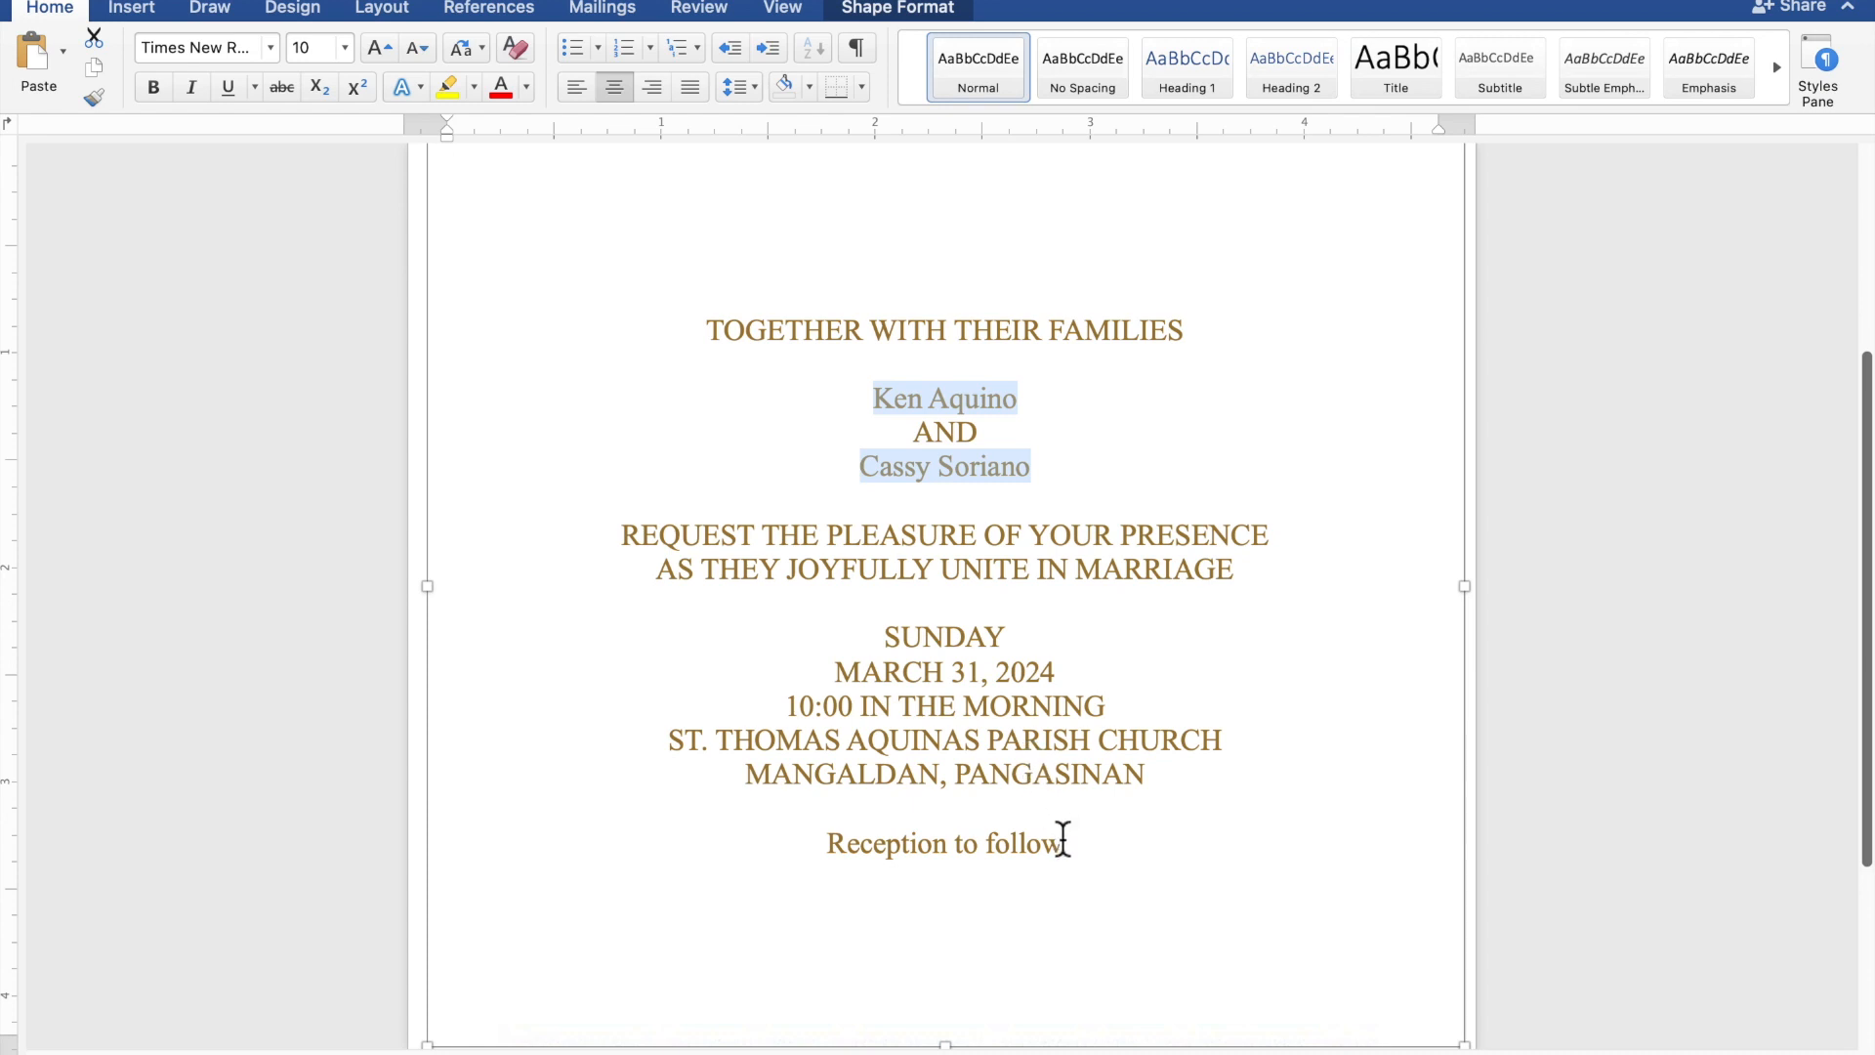
{"action": "left_click_drag", "start_coordinate": [1071, 858], "coordinate": [912, 856]}
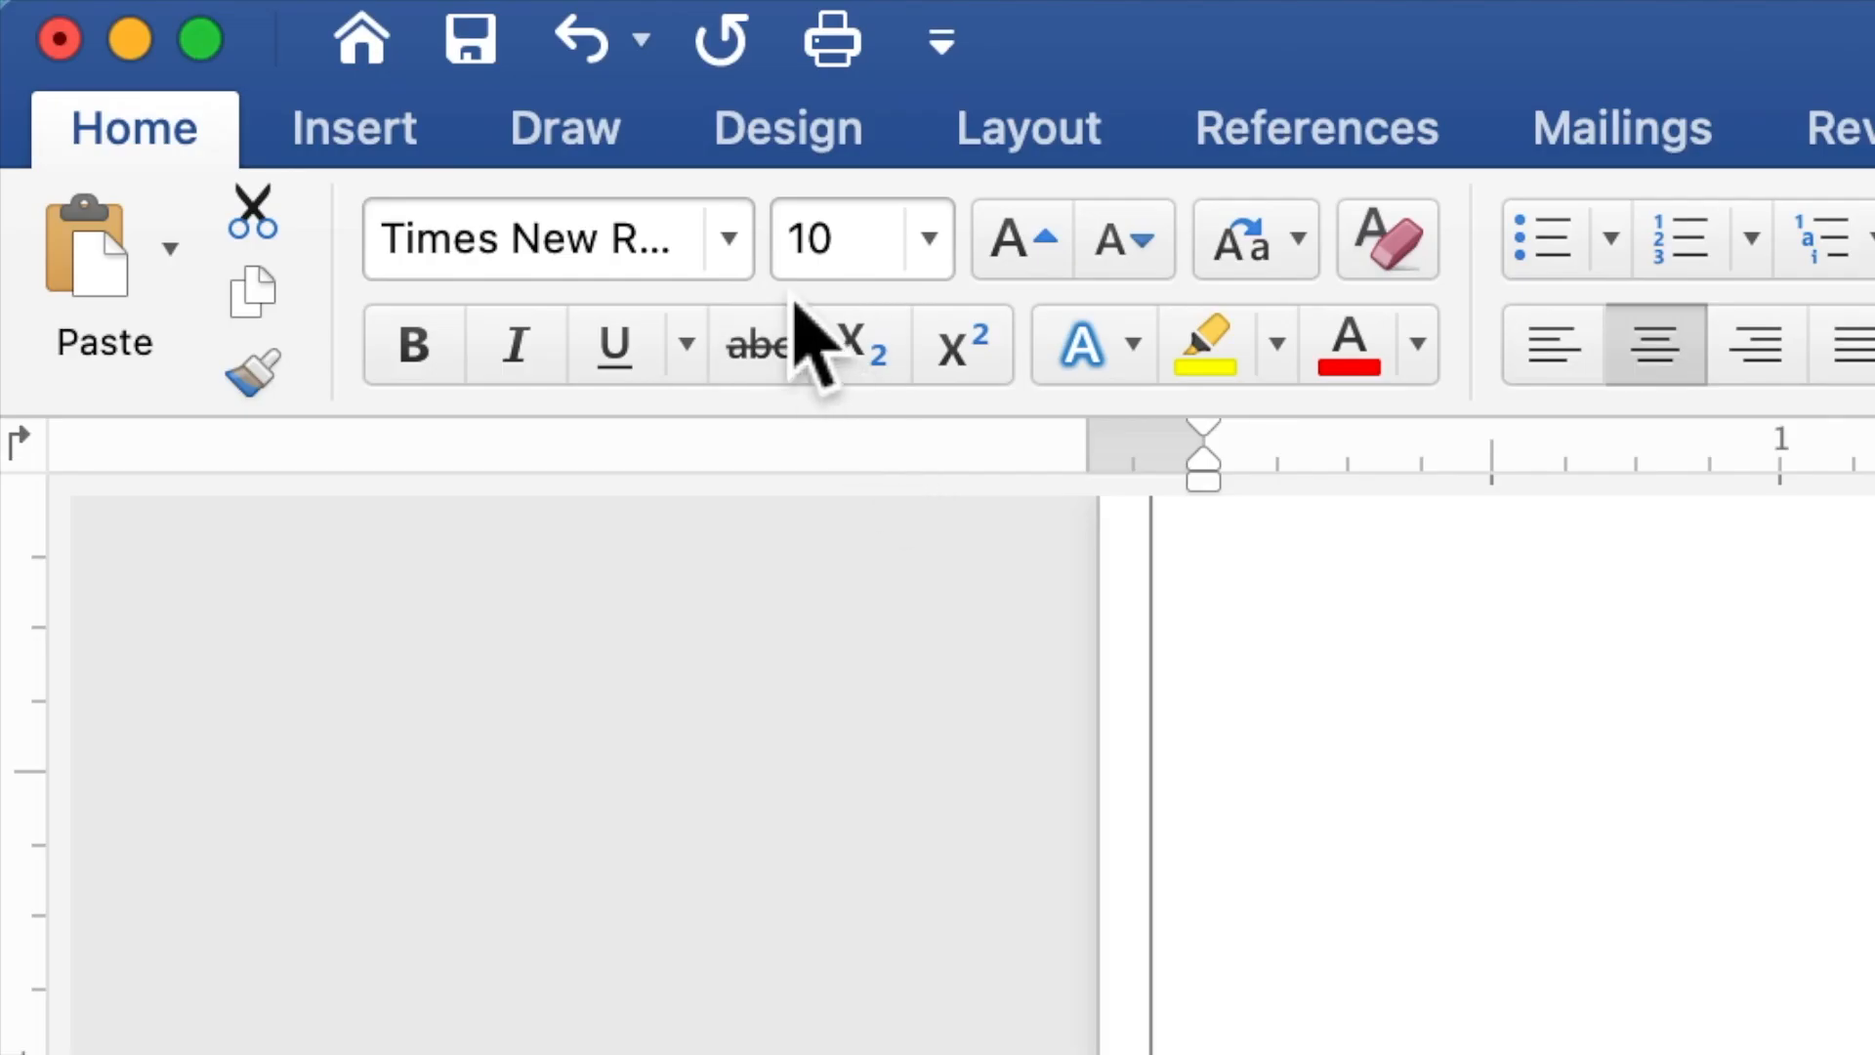
{"action": "left_click", "coordinate": [730, 239]}
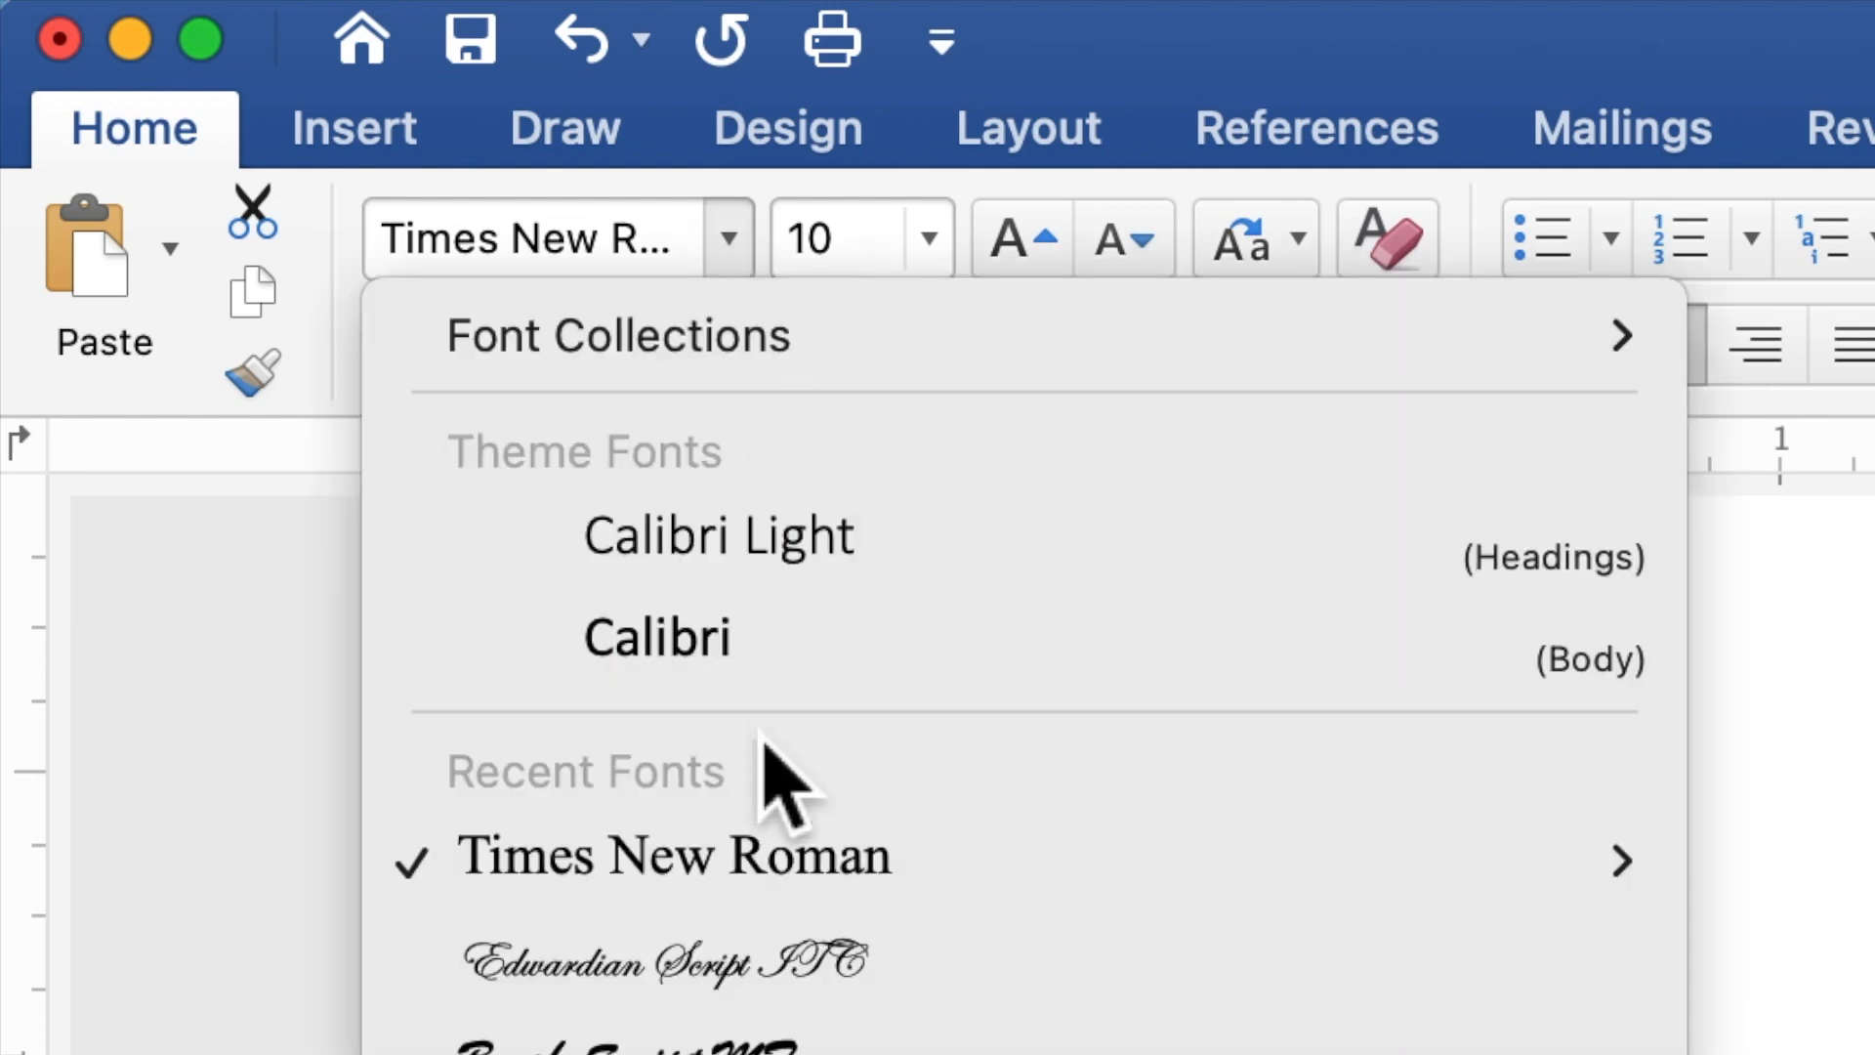
{"action": "left_click", "coordinate": [762, 979]}
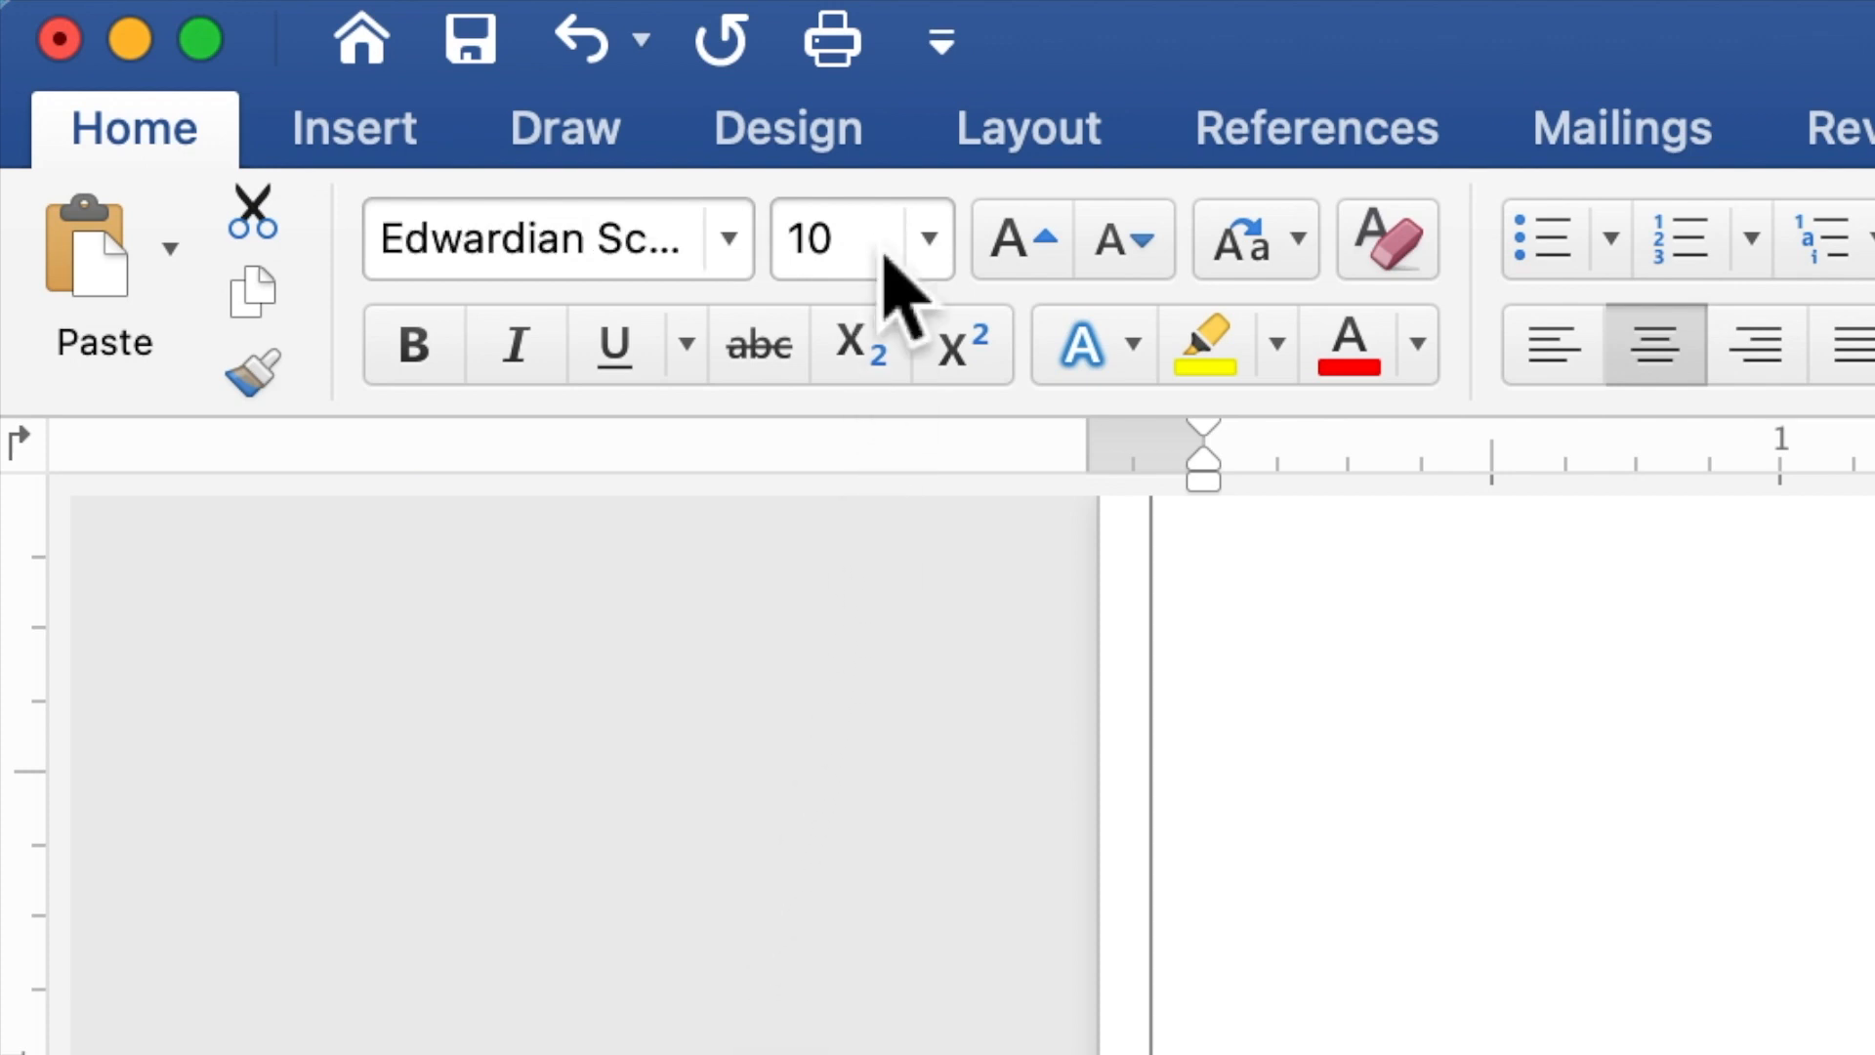
Set the font size of the selected couple's names and reception line to 20.
{"action": "left_click", "coordinate": [830, 258]}
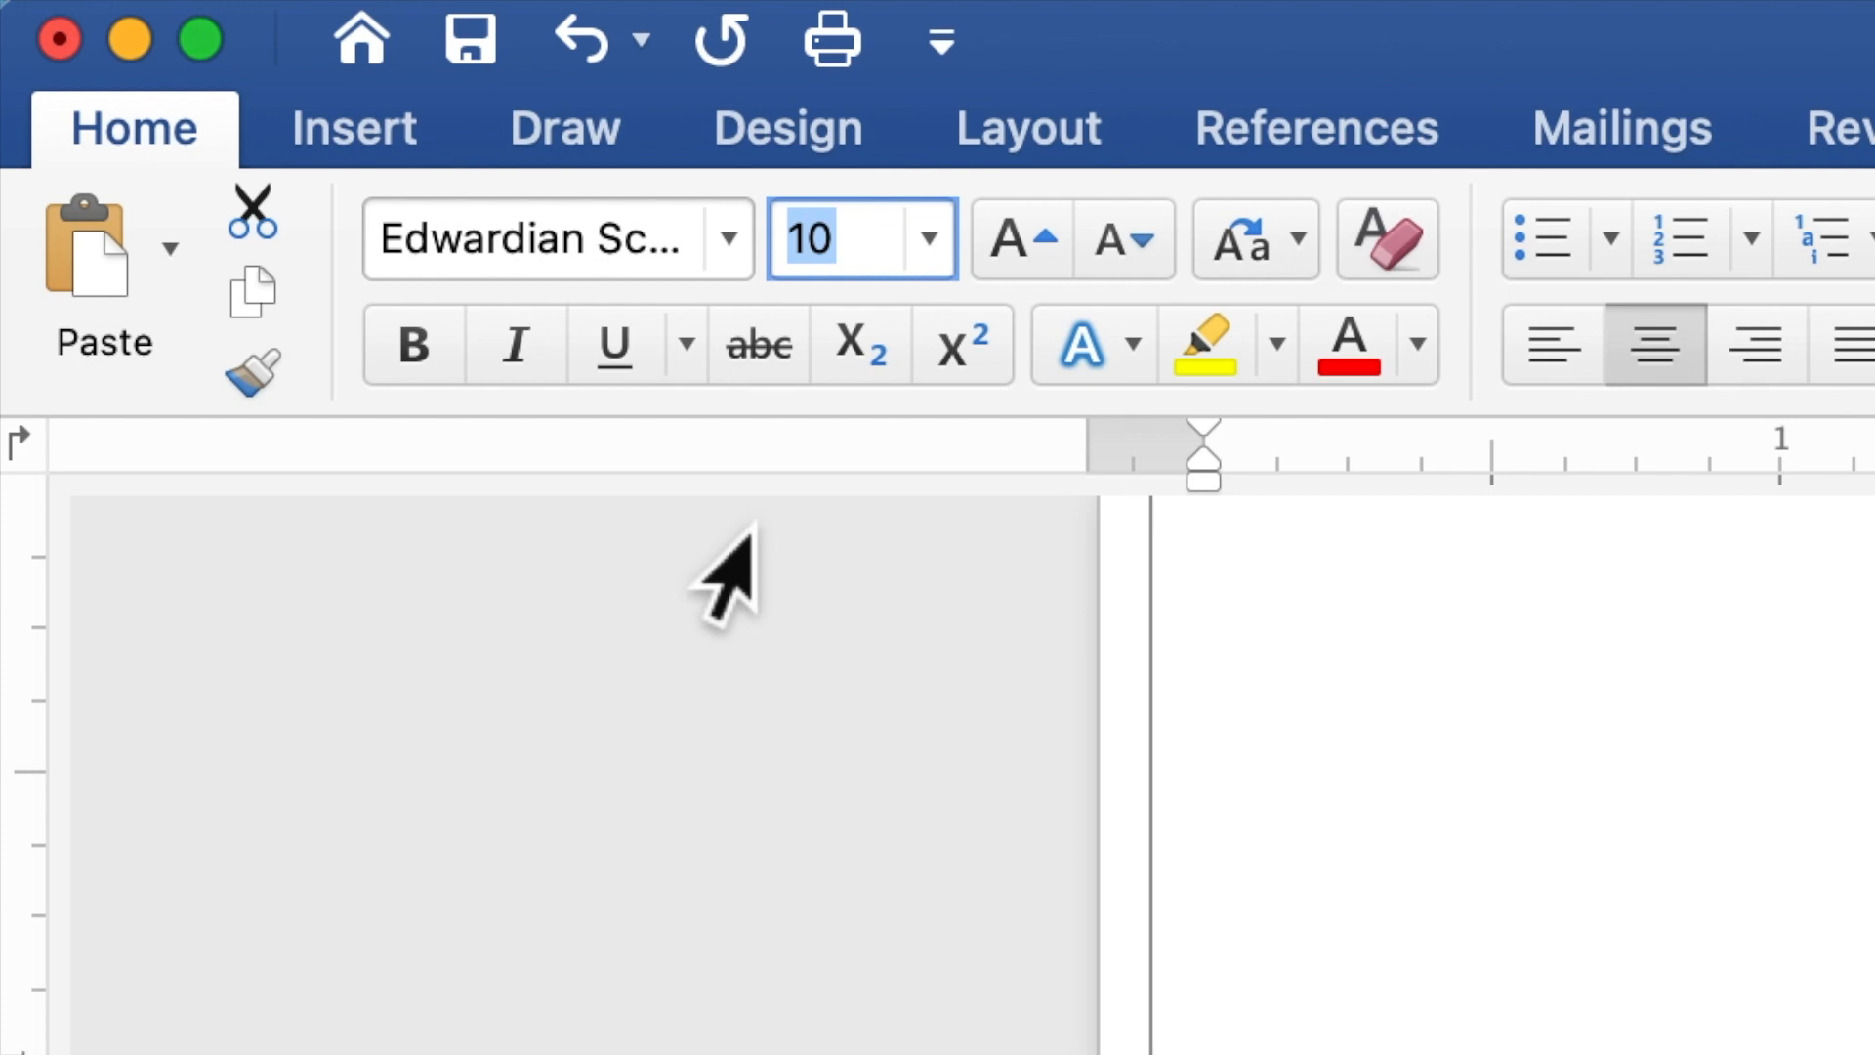
{"action": "type", "text": "20"}
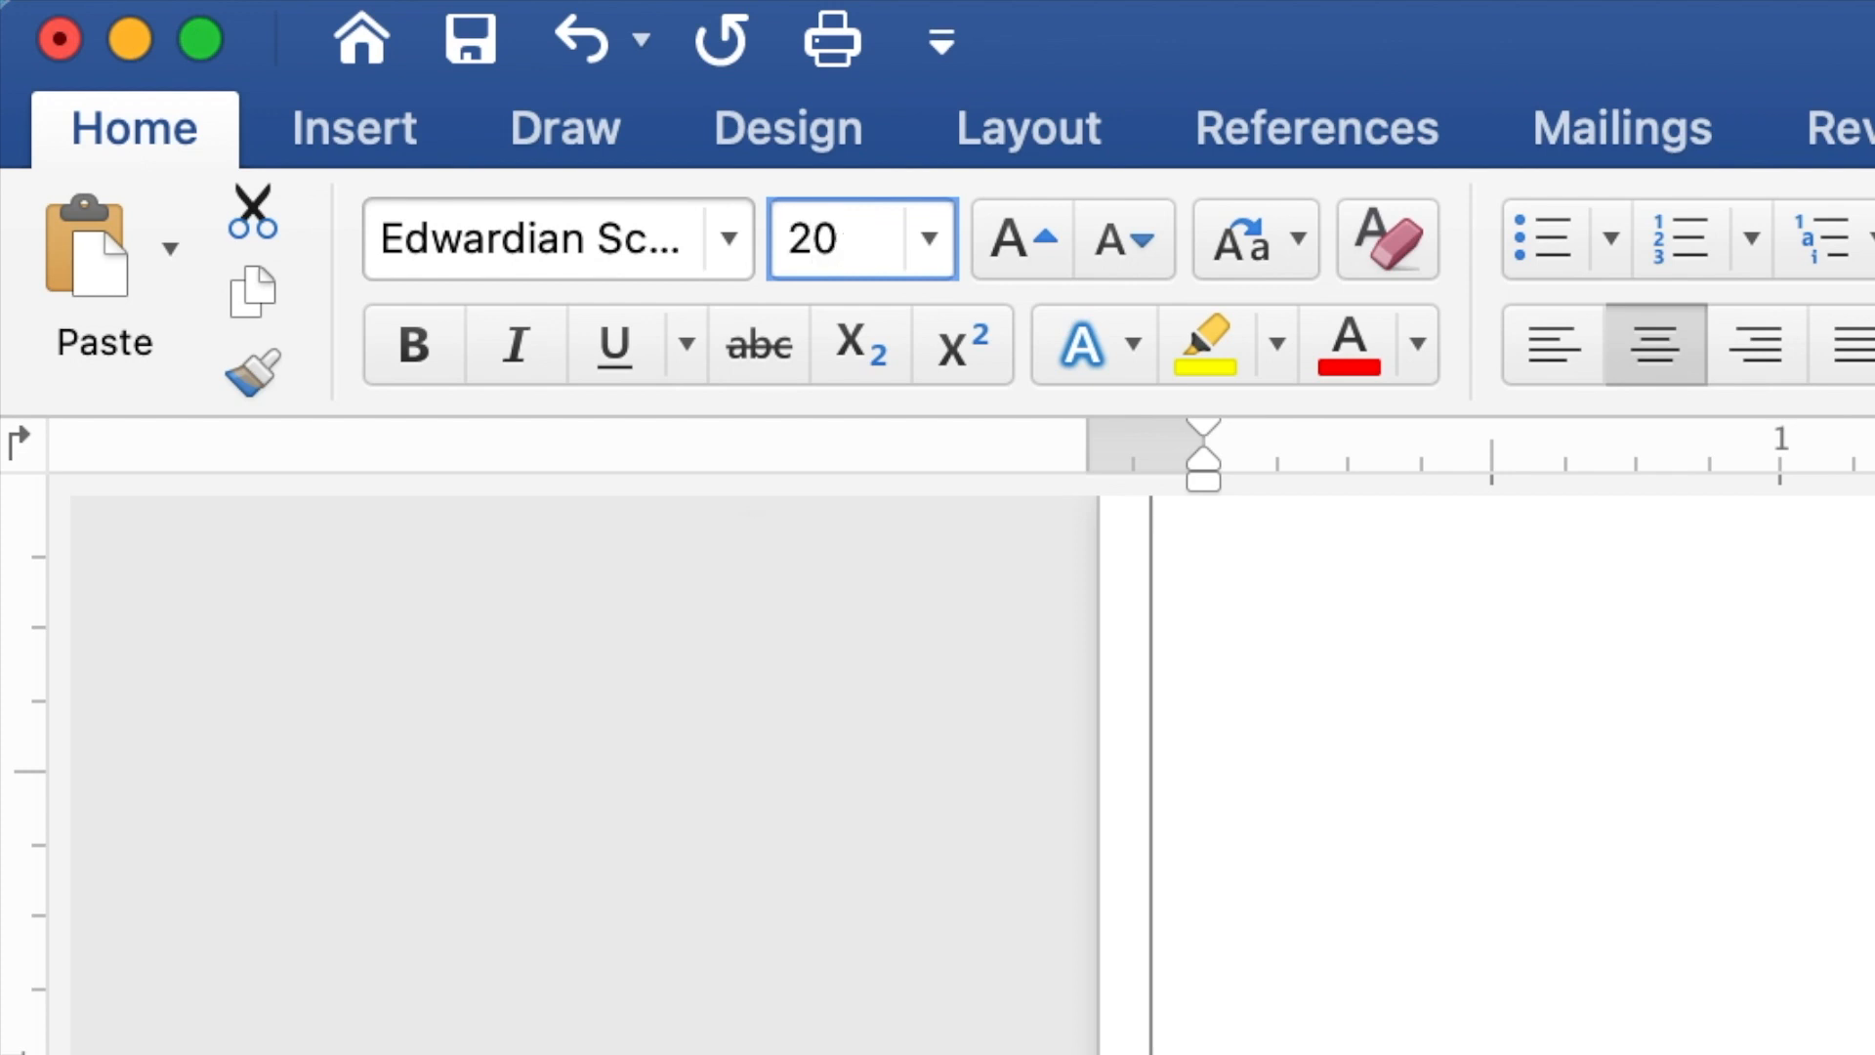
{"action": "key", "text": "Return"}
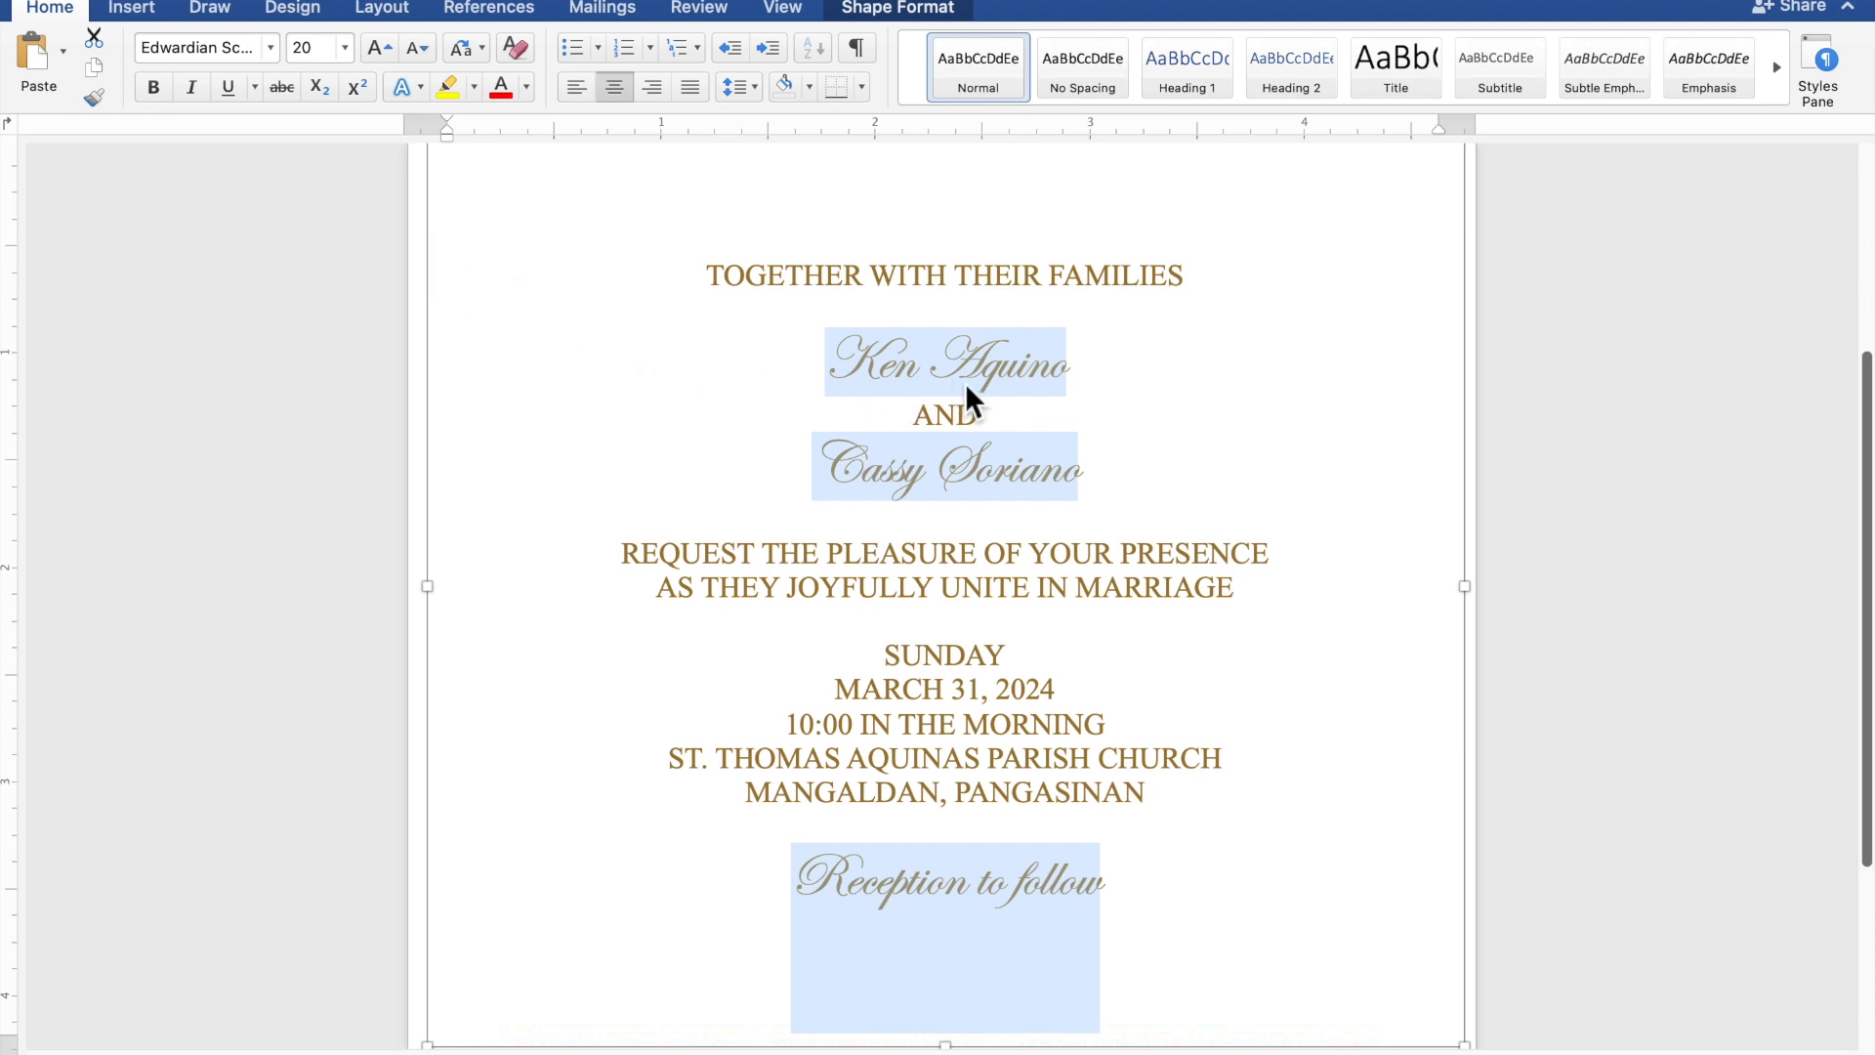
Select only the two names of the couple and set their font size to 40.
{"action": "left_click", "coordinate": [1023, 372]}
{"action": "left_click_drag", "start_coordinate": [1078, 378], "coordinate": [879, 381]}
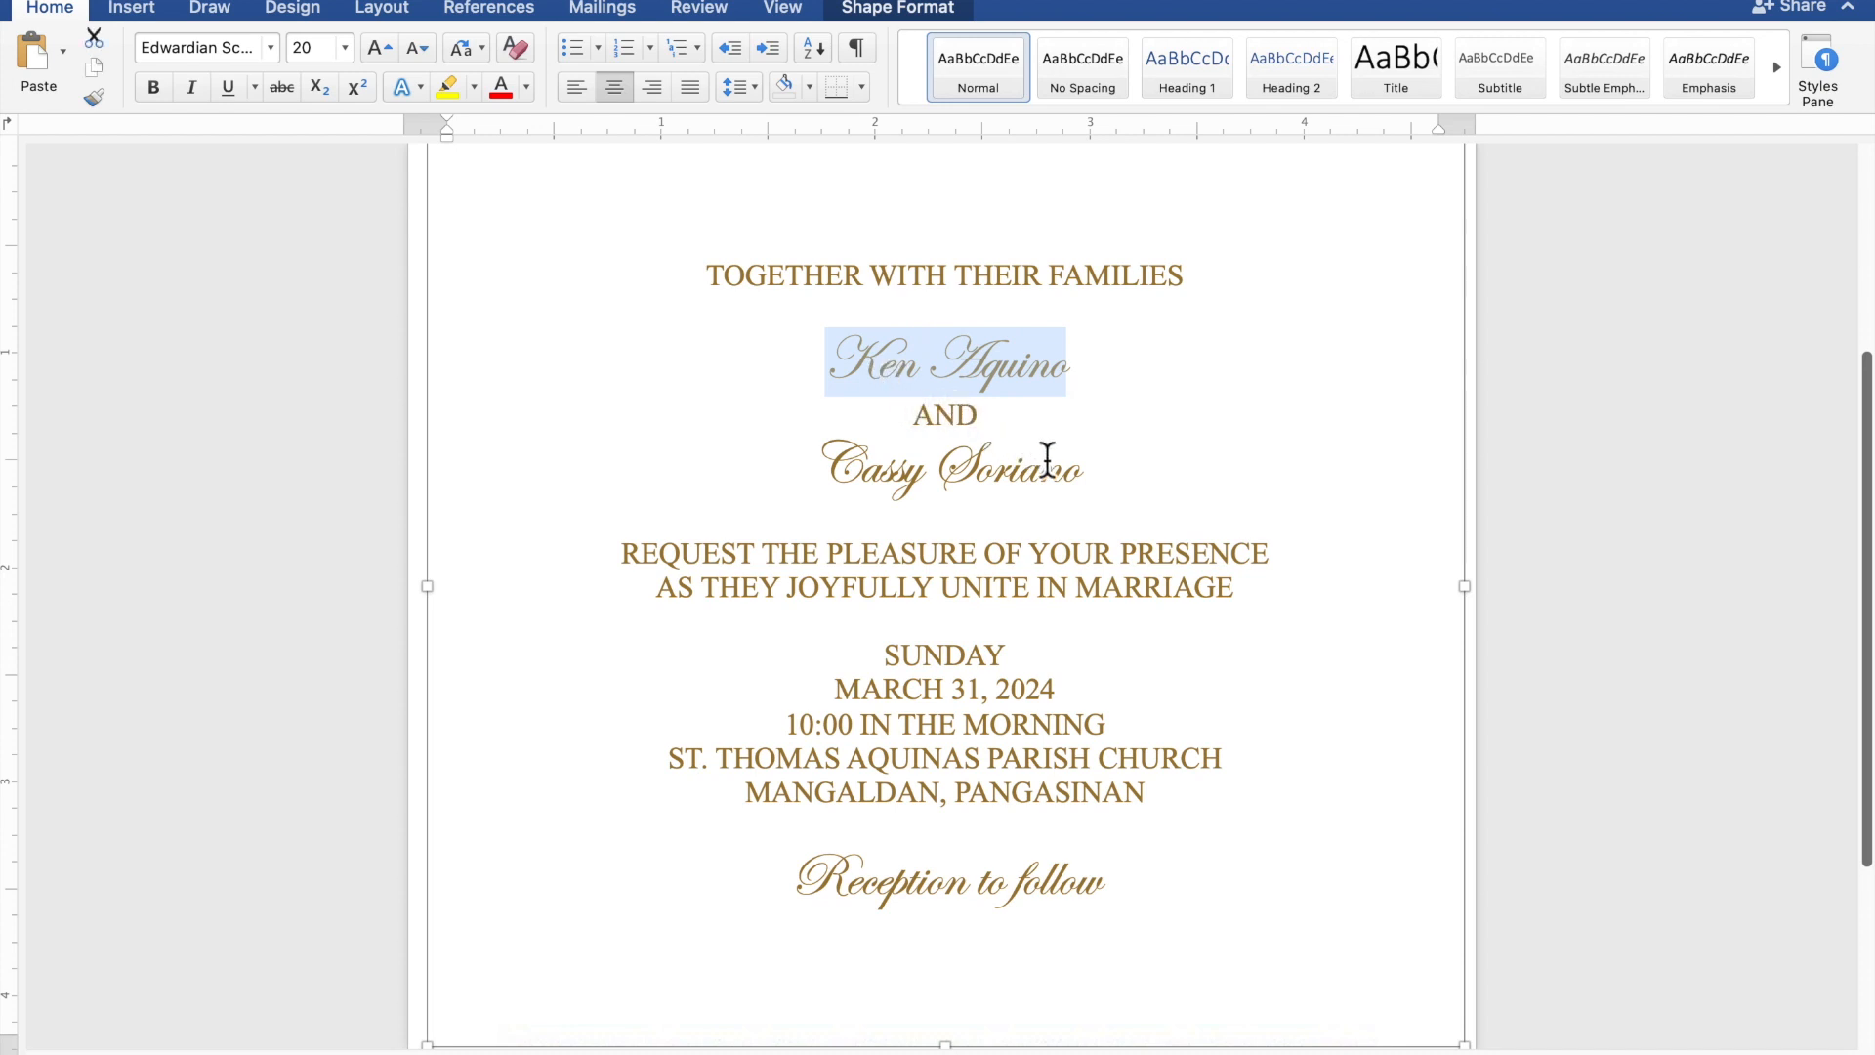
{"action": "left_click_drag", "start_coordinate": [1097, 478], "coordinate": [879, 481]}
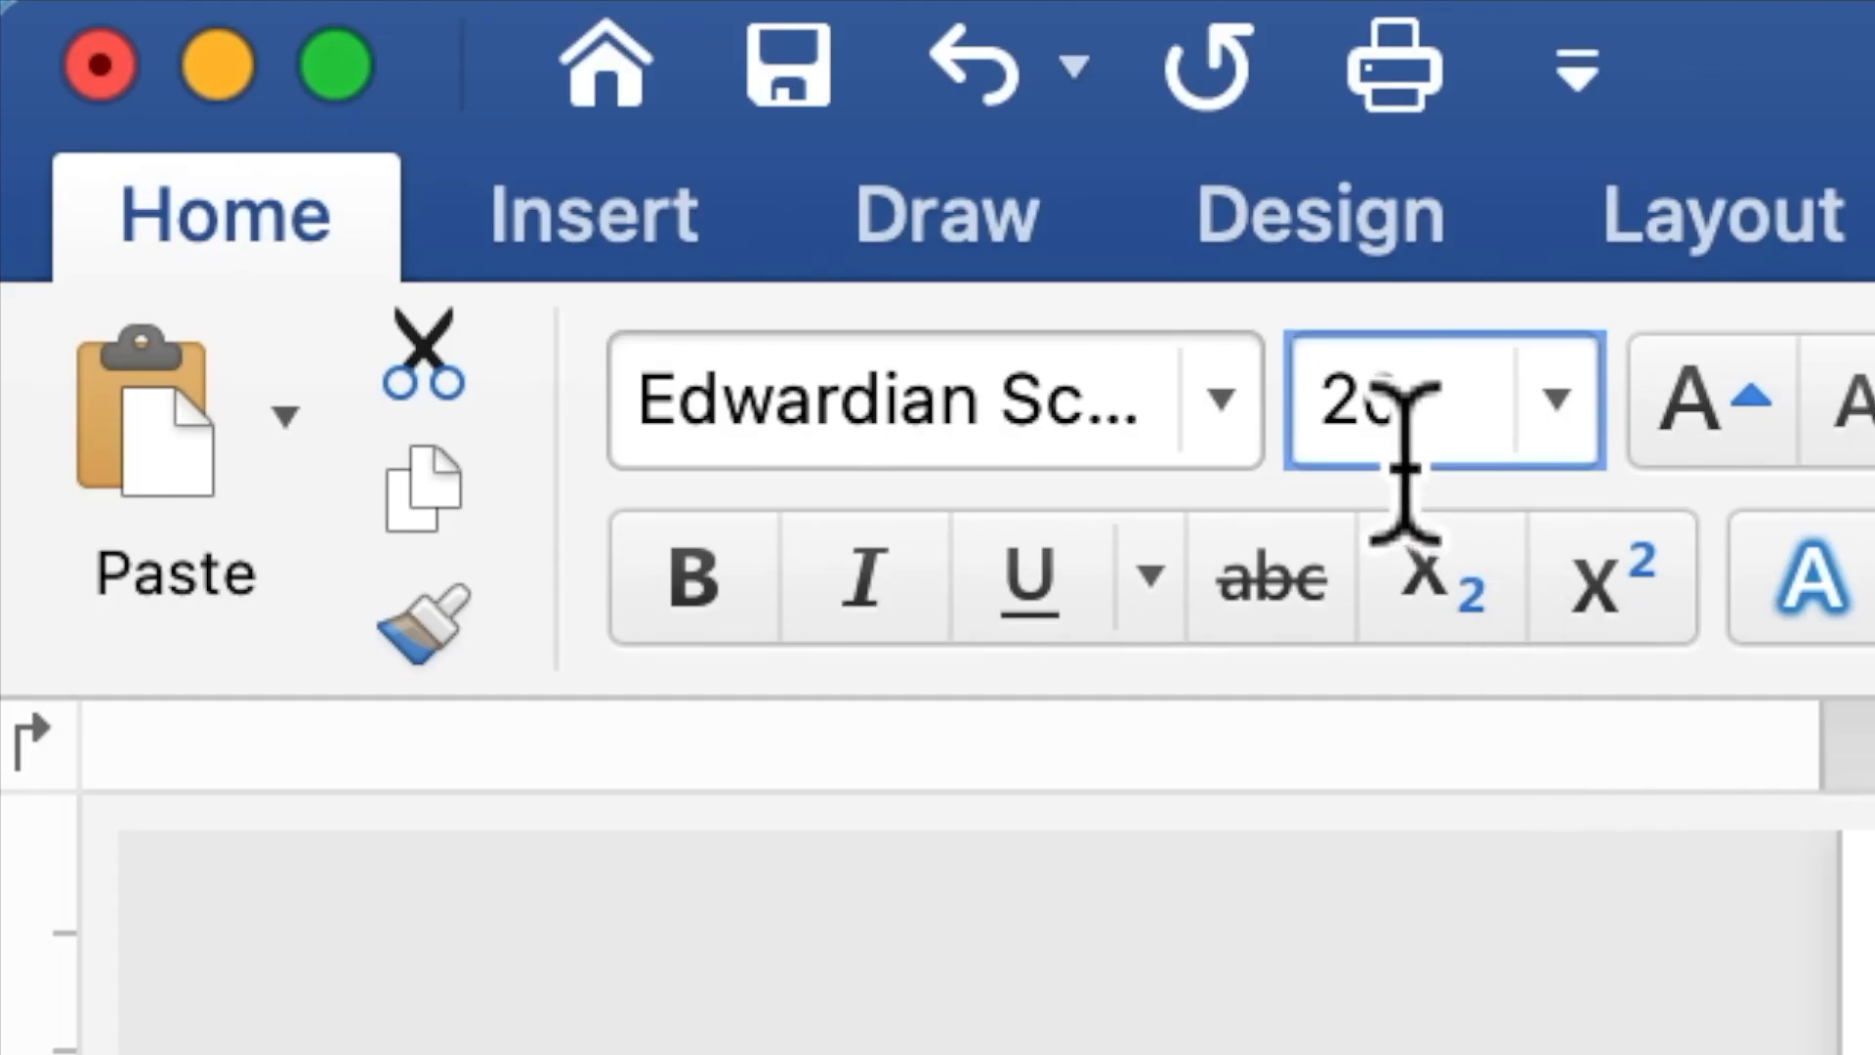
{"action": "left_click", "coordinate": [1332, 434]}
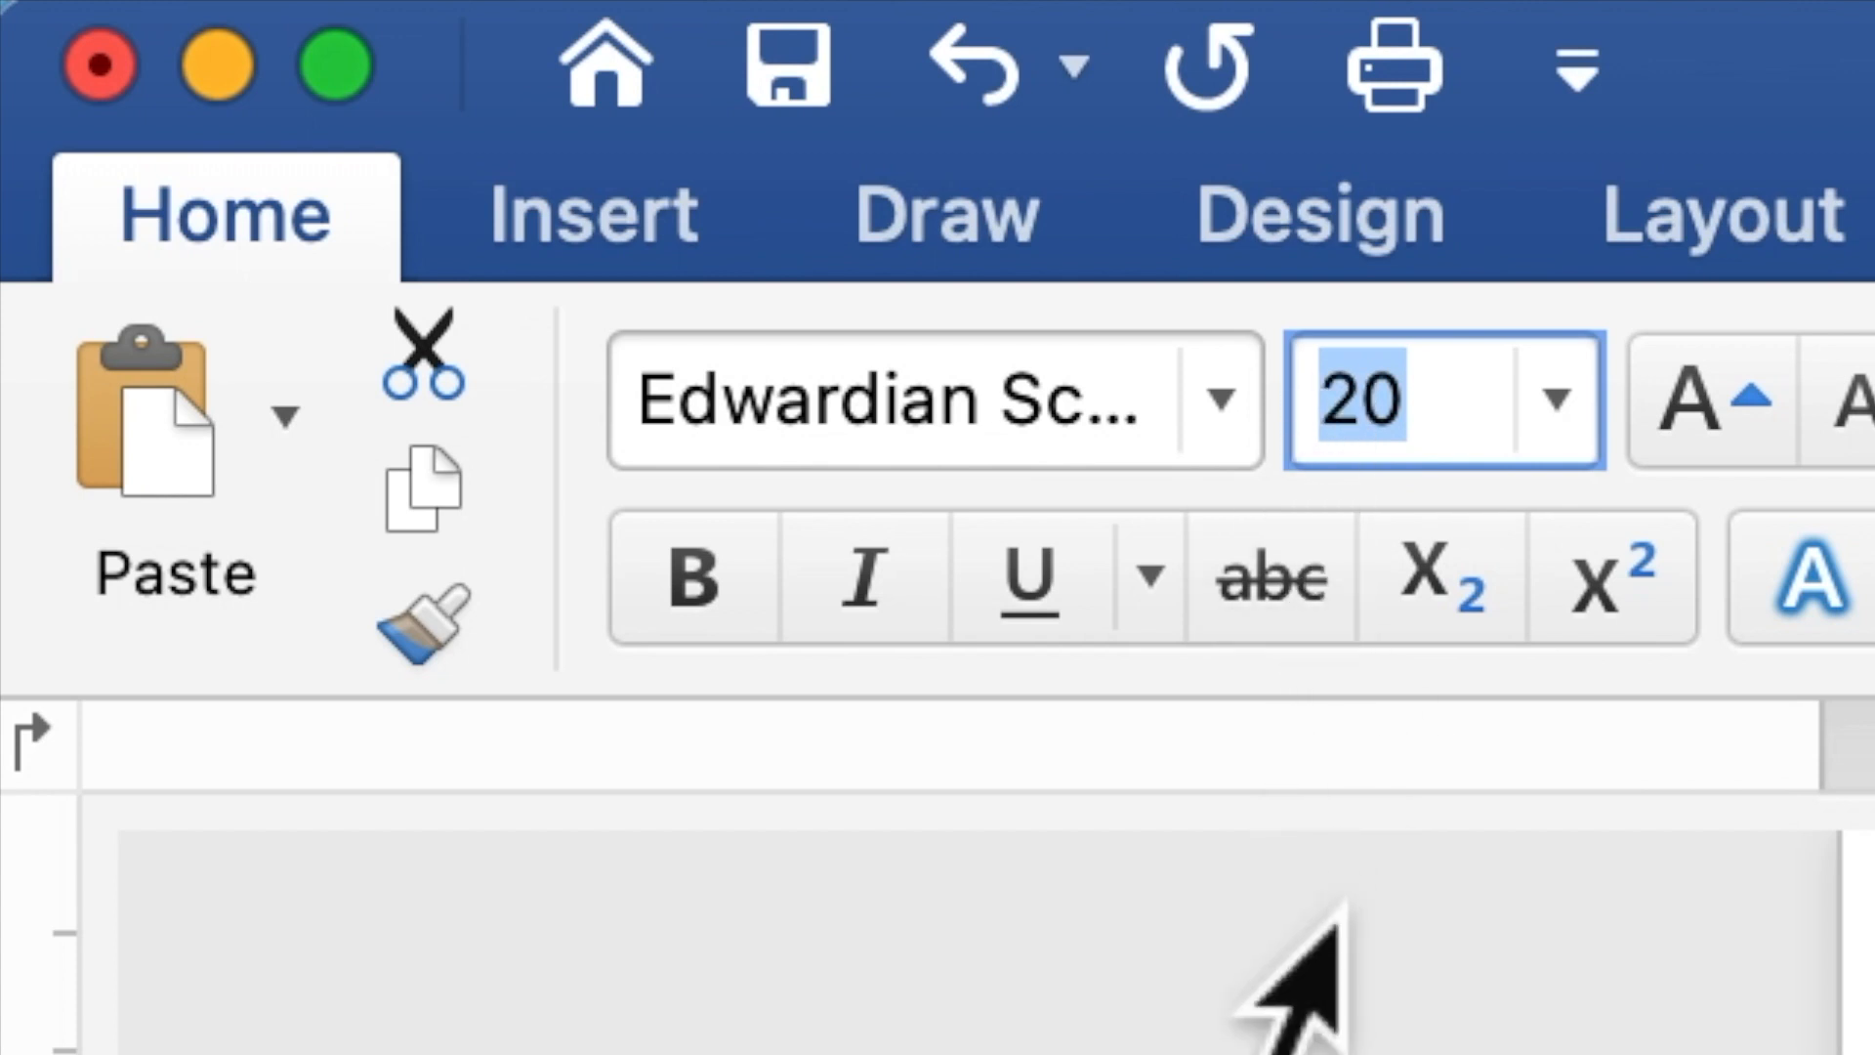
{"action": "type", "text": "40"}
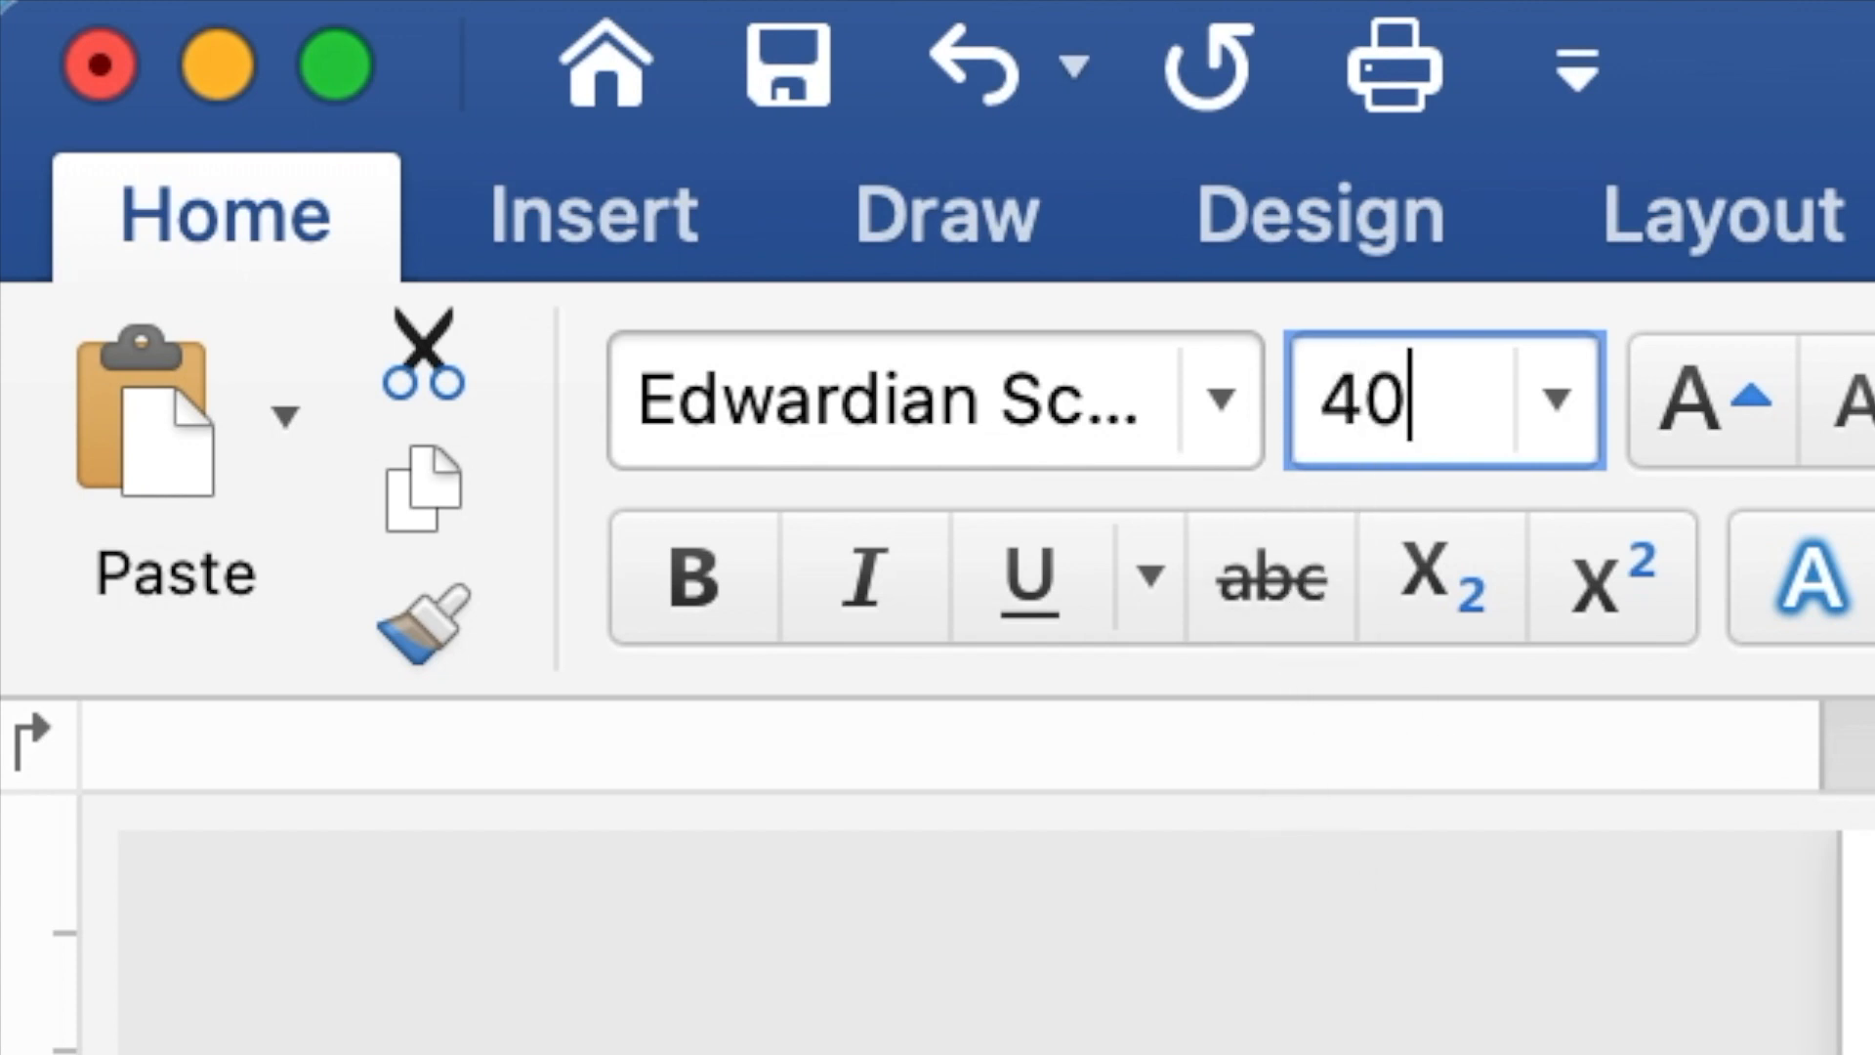
{"action": "key", "text": "Return"}
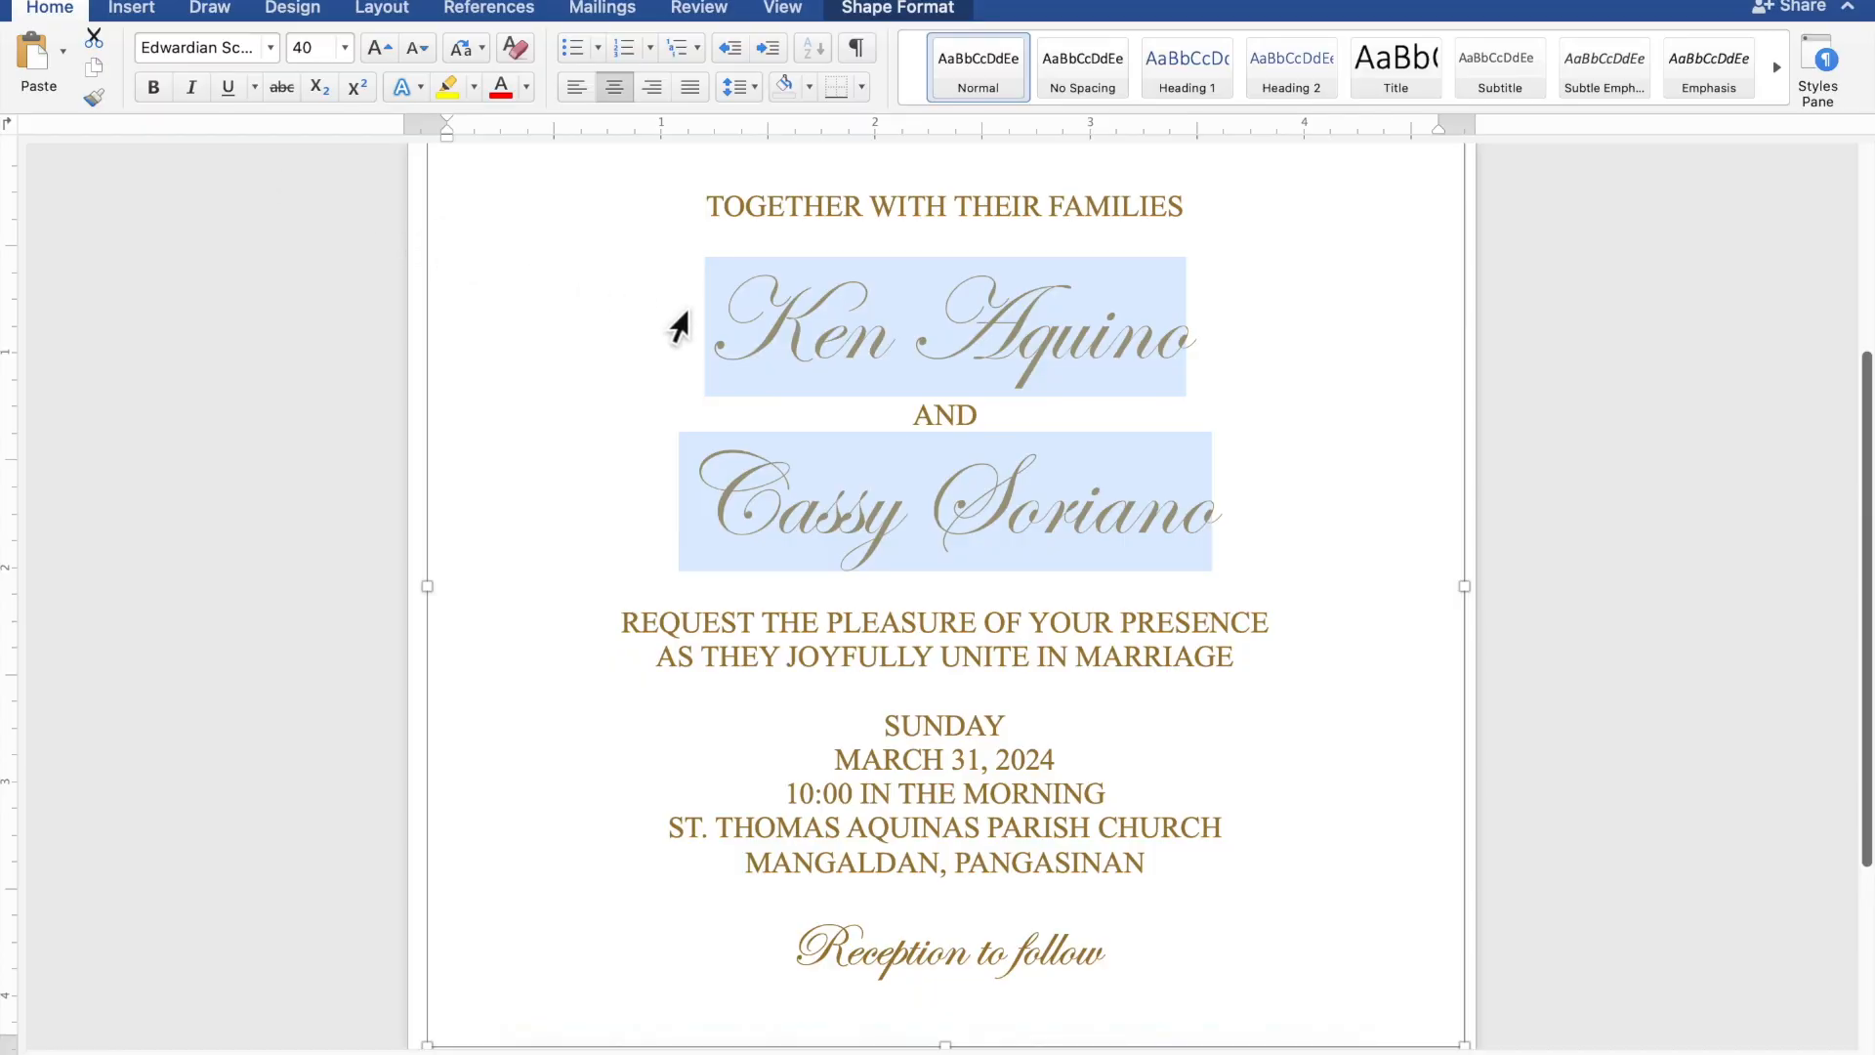
Add an extra blank line above the first name and another below the second name, leaving the text box deselected.
{"action": "scroll", "coordinate": [775, 326], "scroll_direction": "down", "scroll_amount": 5}
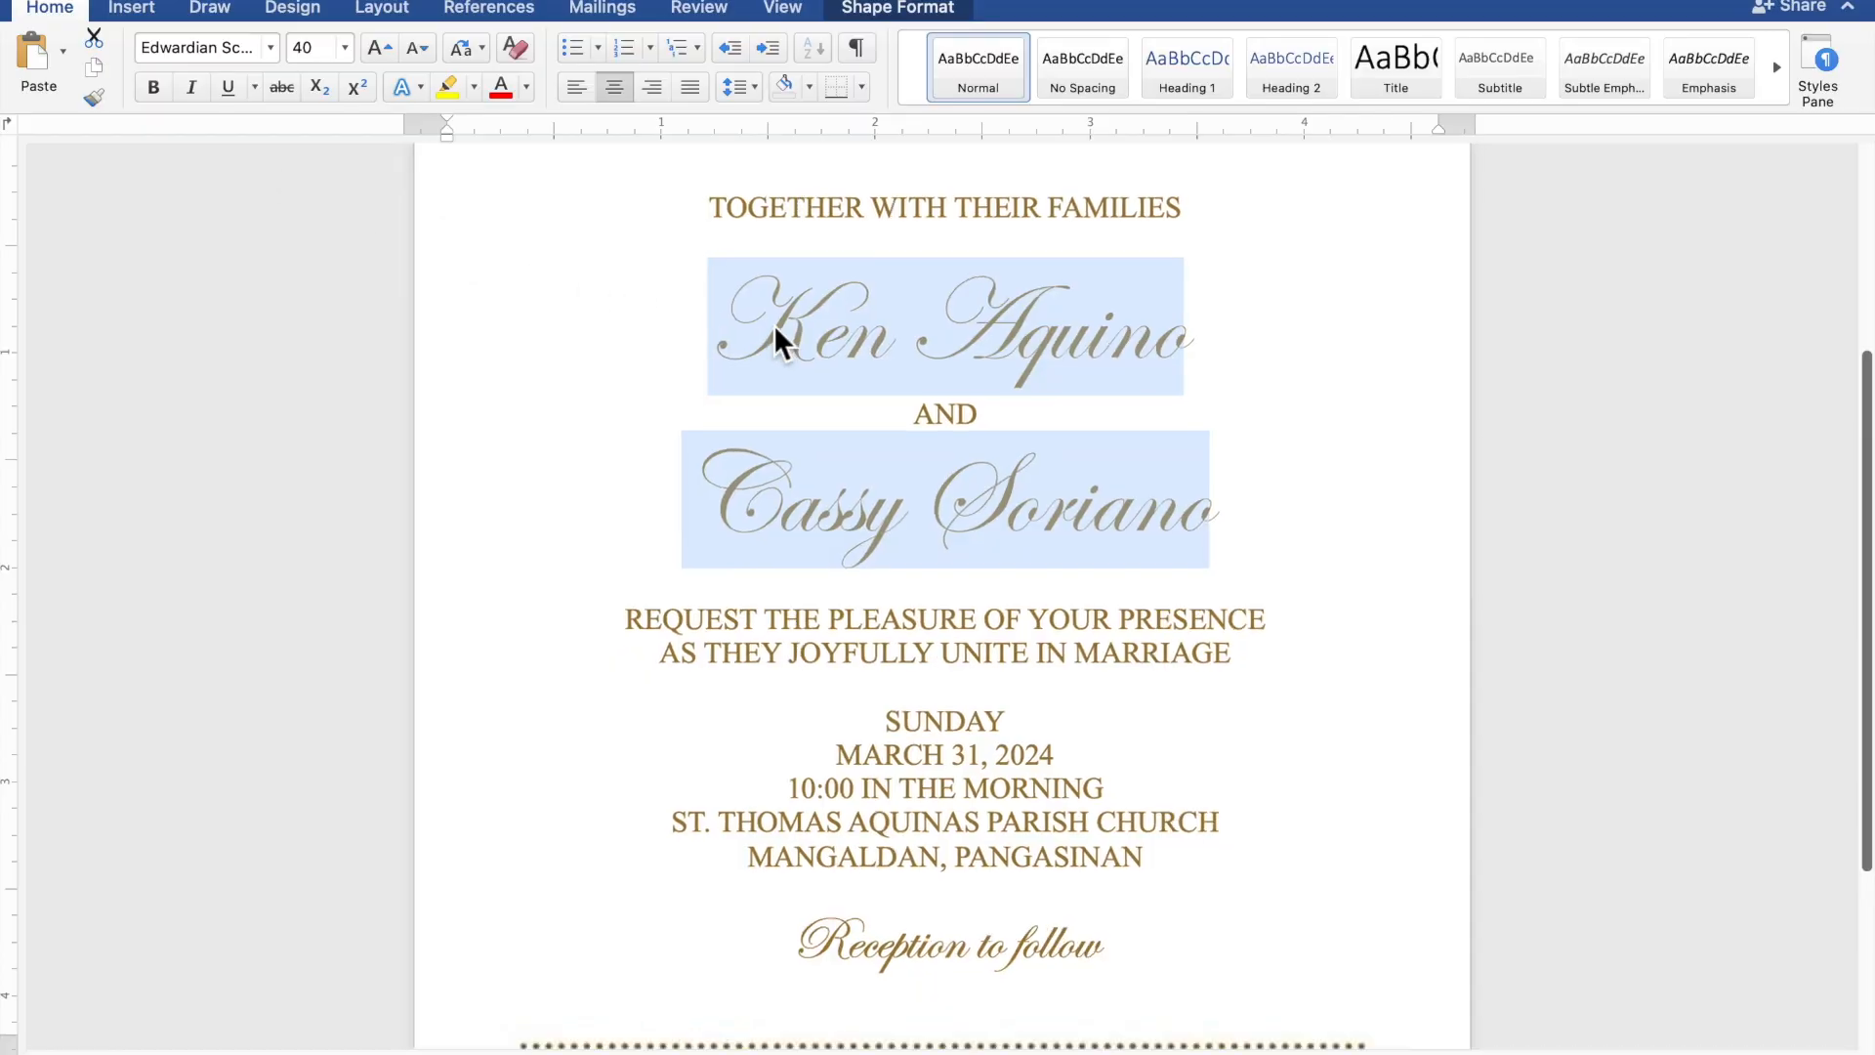
{"action": "scroll", "coordinate": [775, 330], "scroll_direction": "down", "scroll_amount": 5}
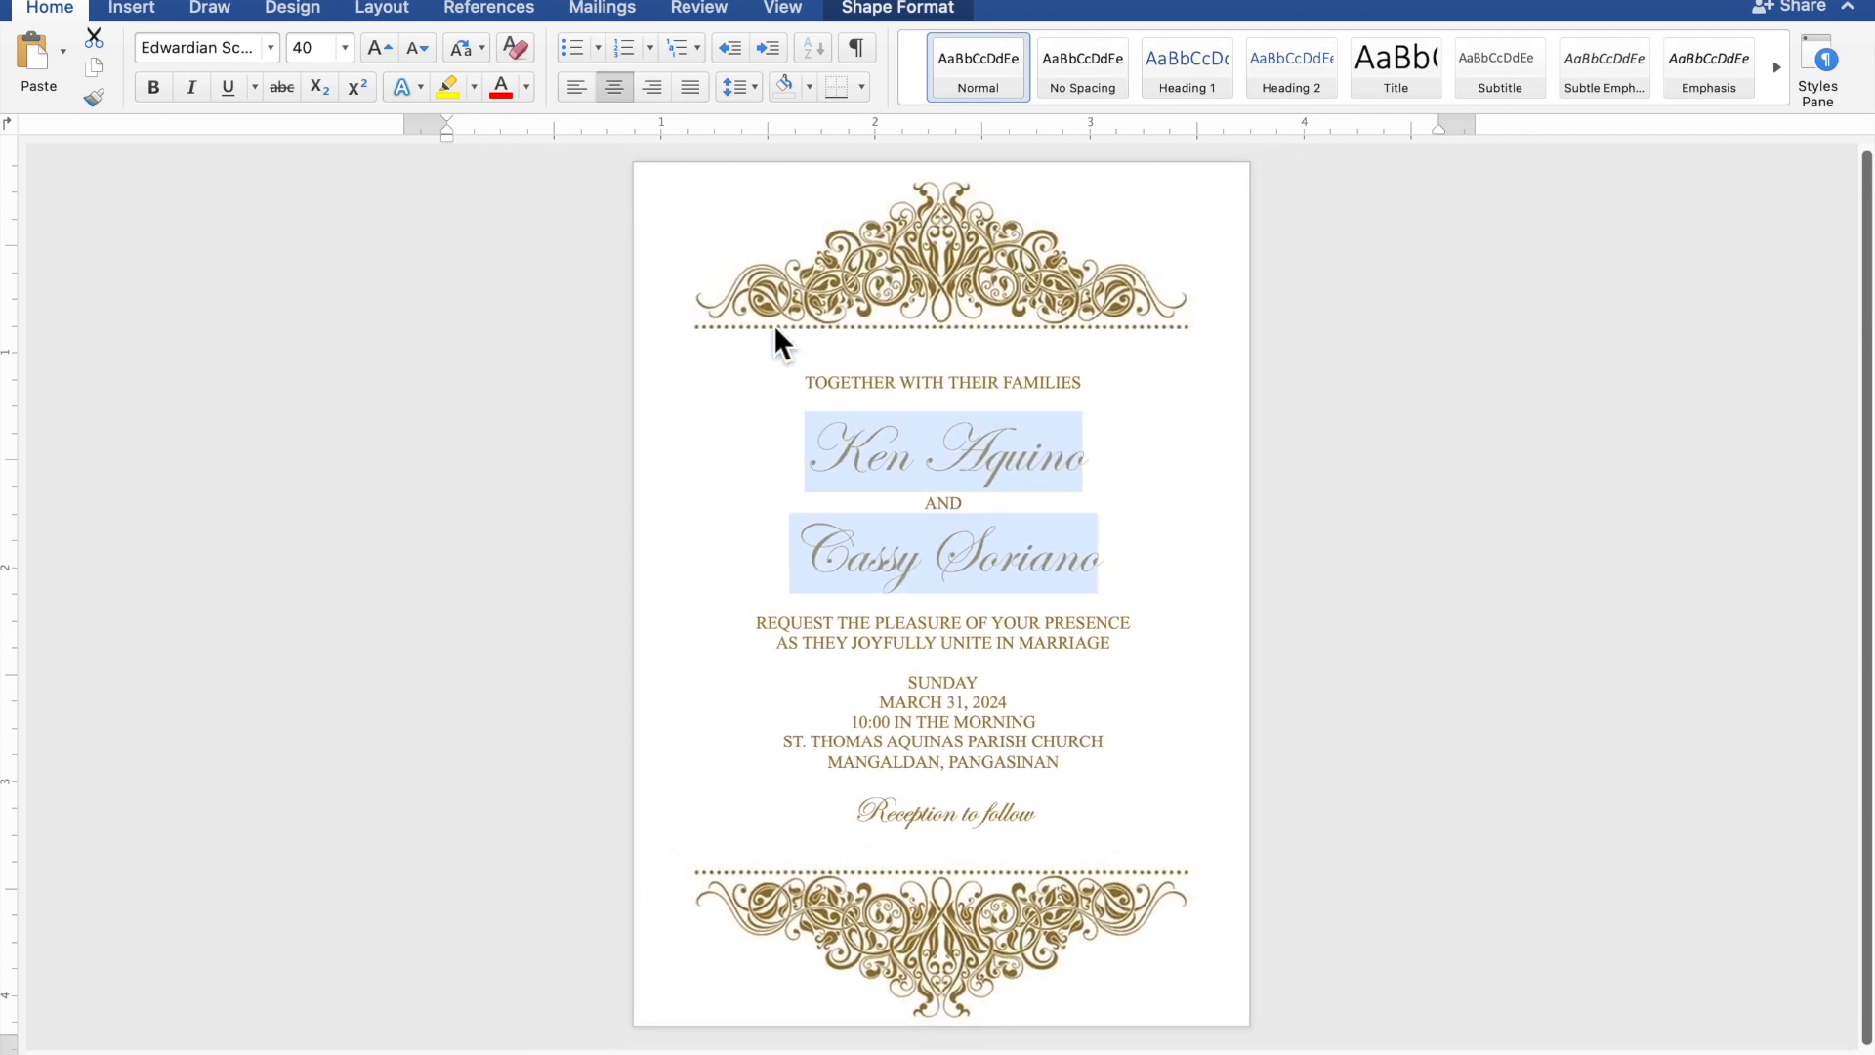
{"action": "left_click", "coordinate": [823, 354]}
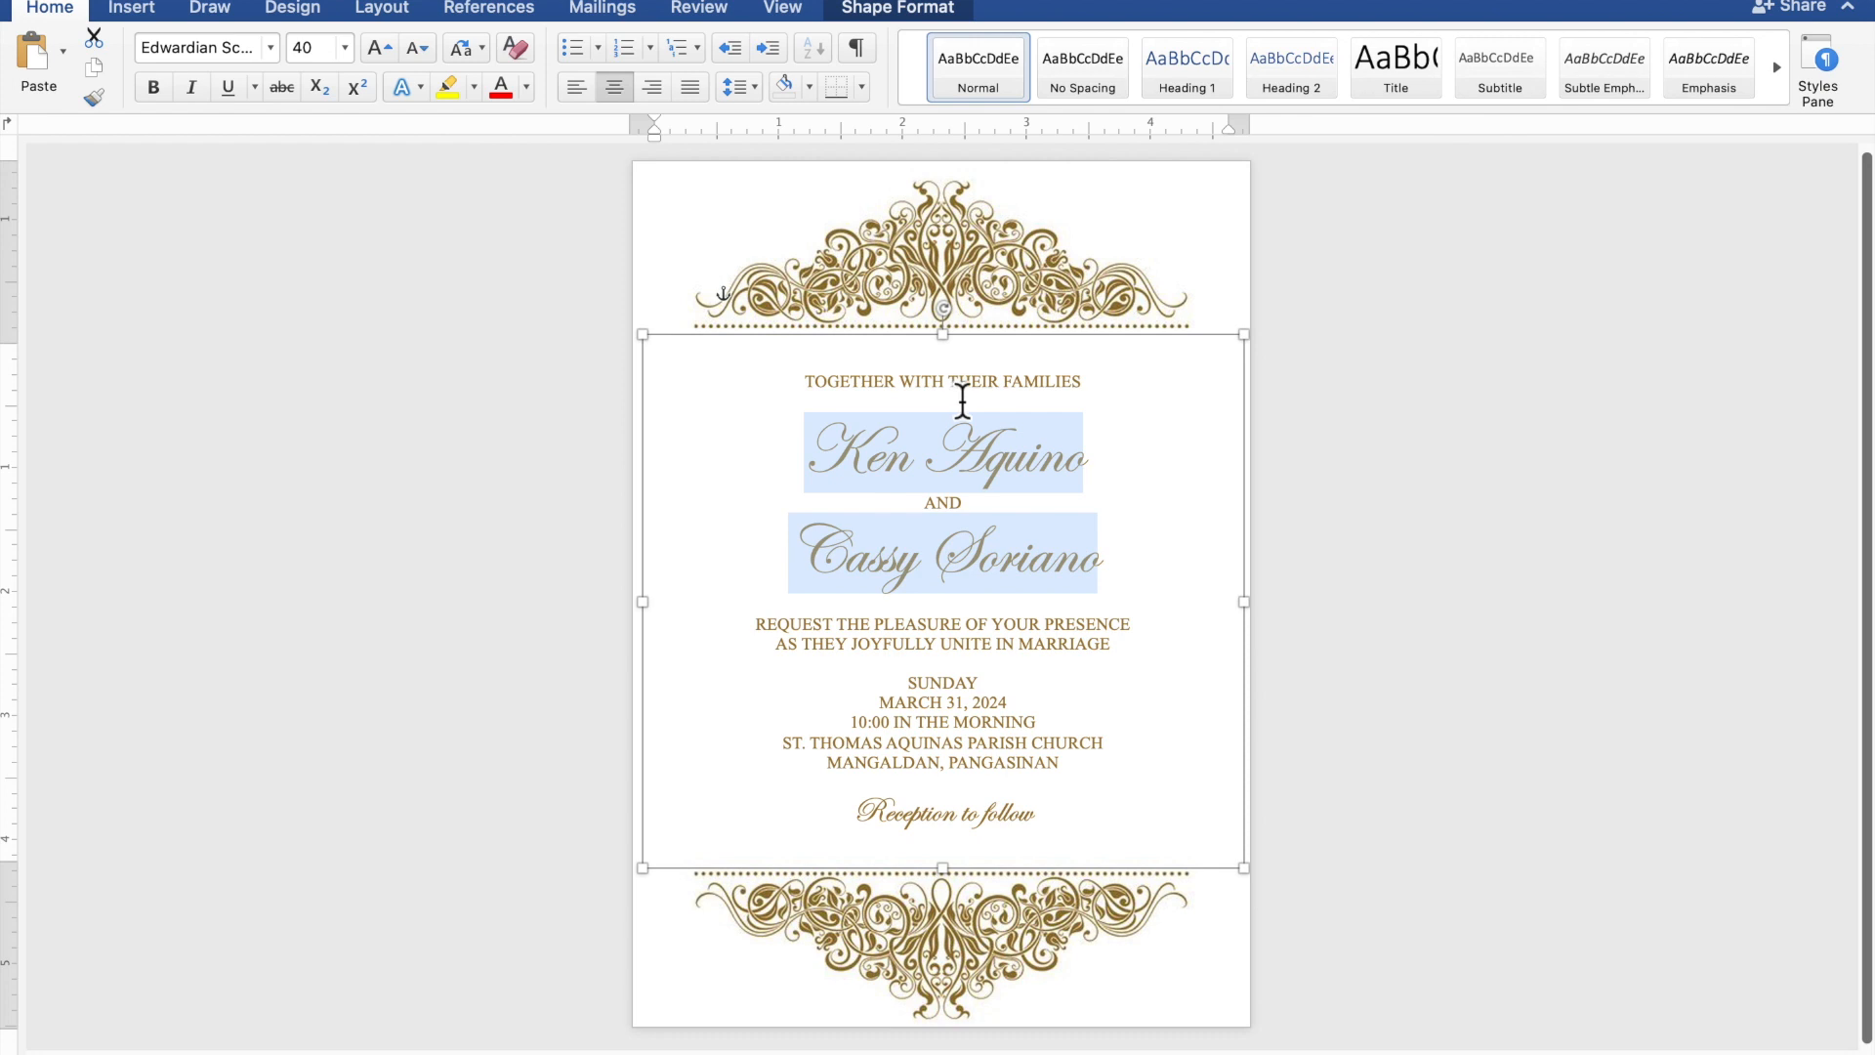
{"action": "left_click", "coordinate": [1001, 410]}
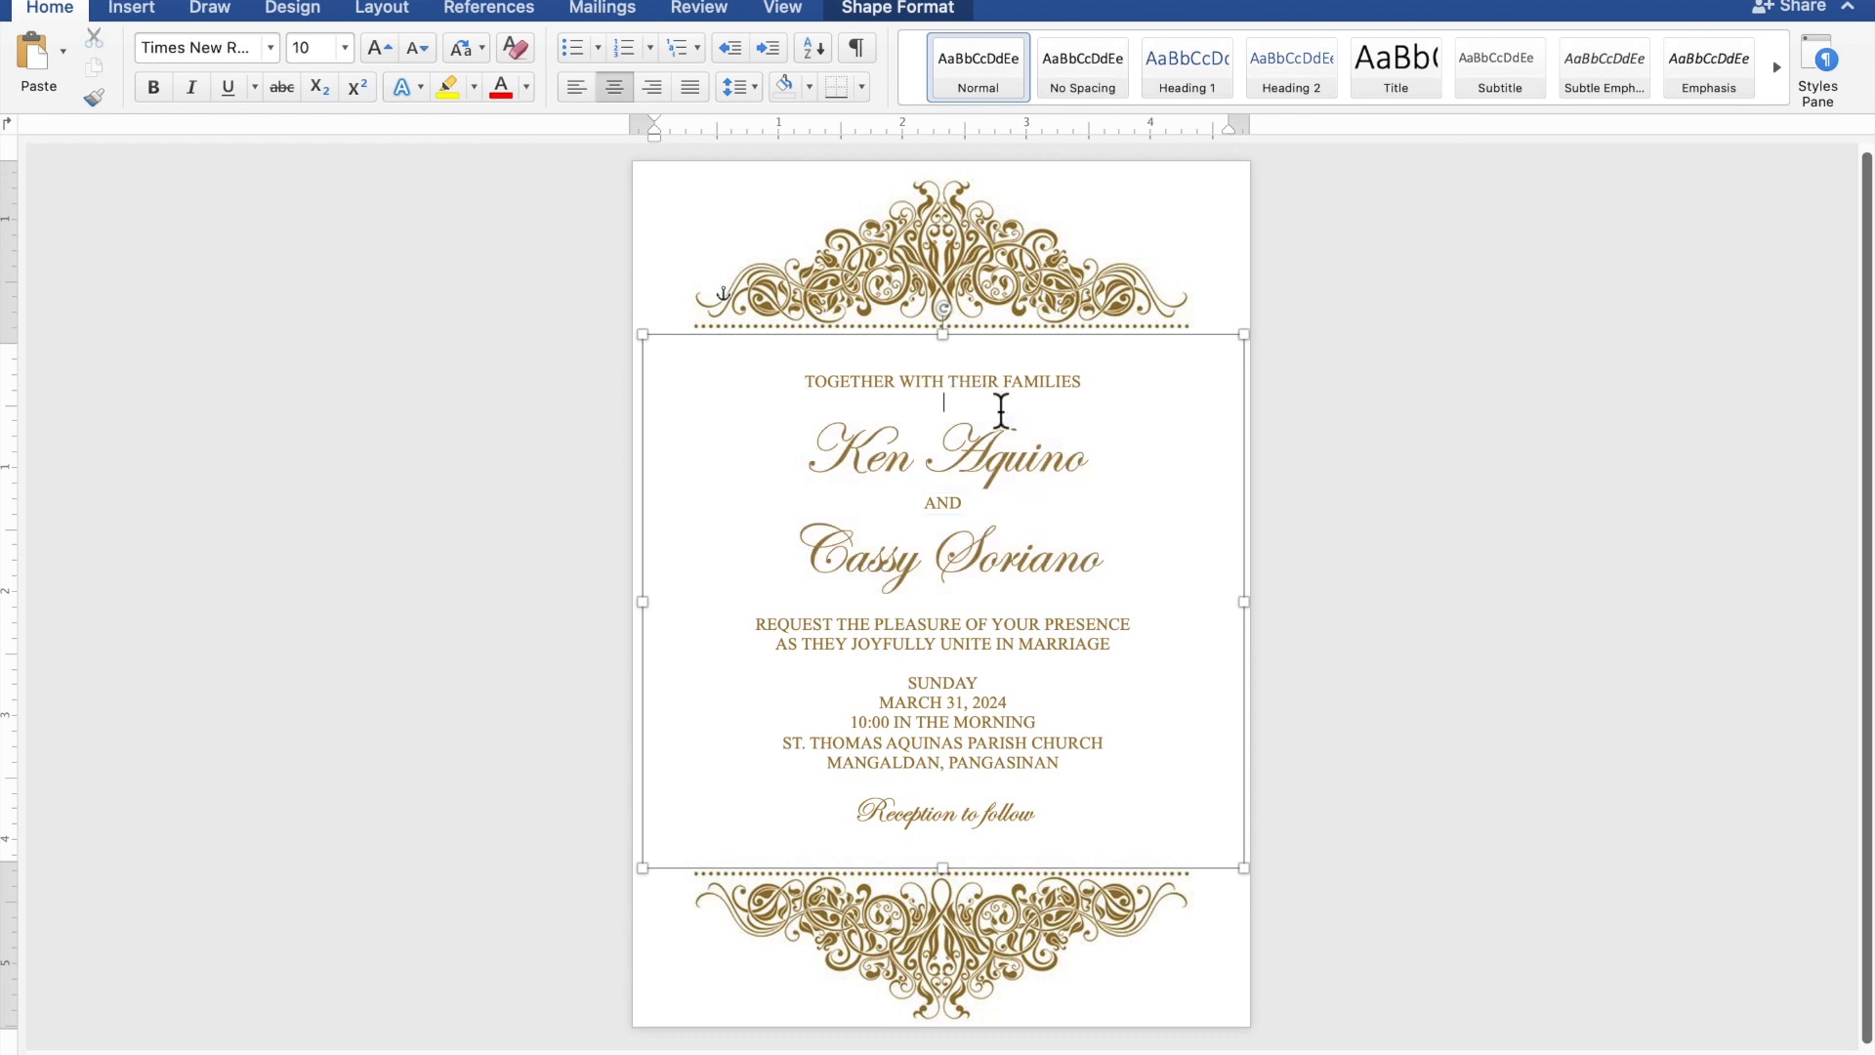
{"action": "key", "text": "Return"}
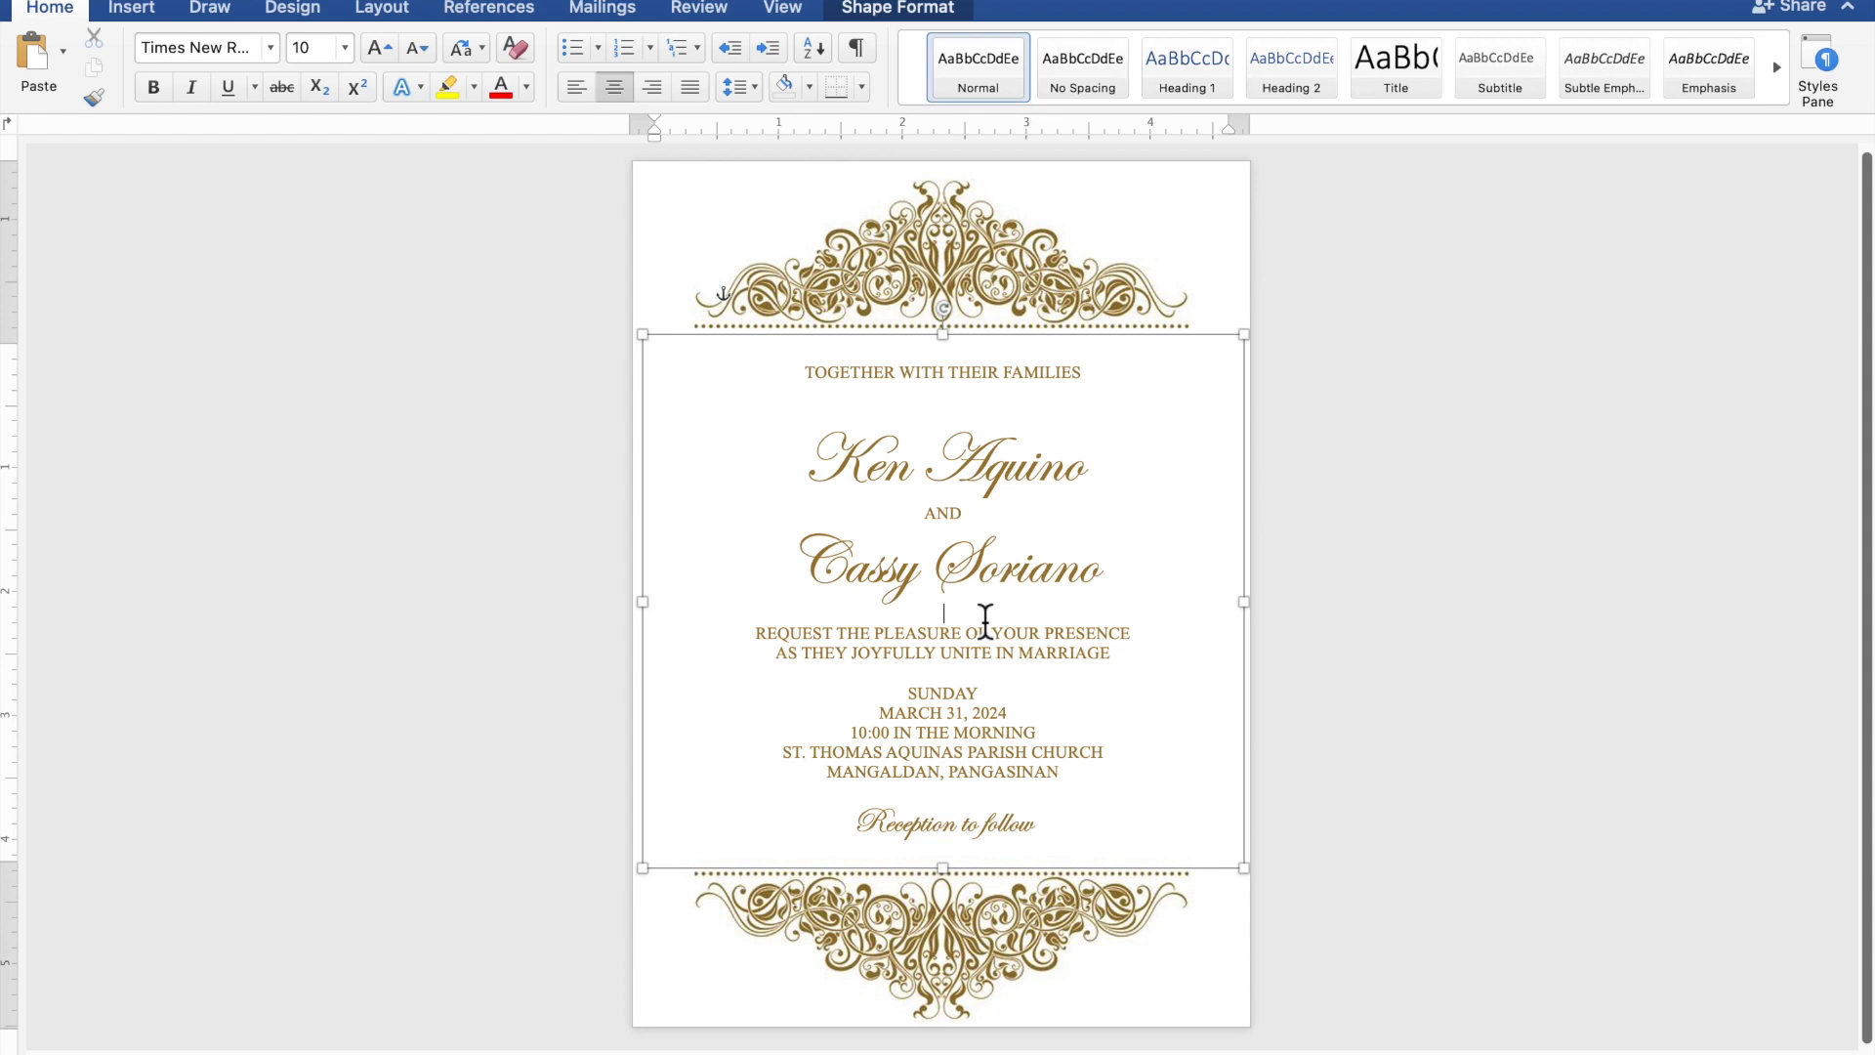
{"action": "key", "text": "Return"}
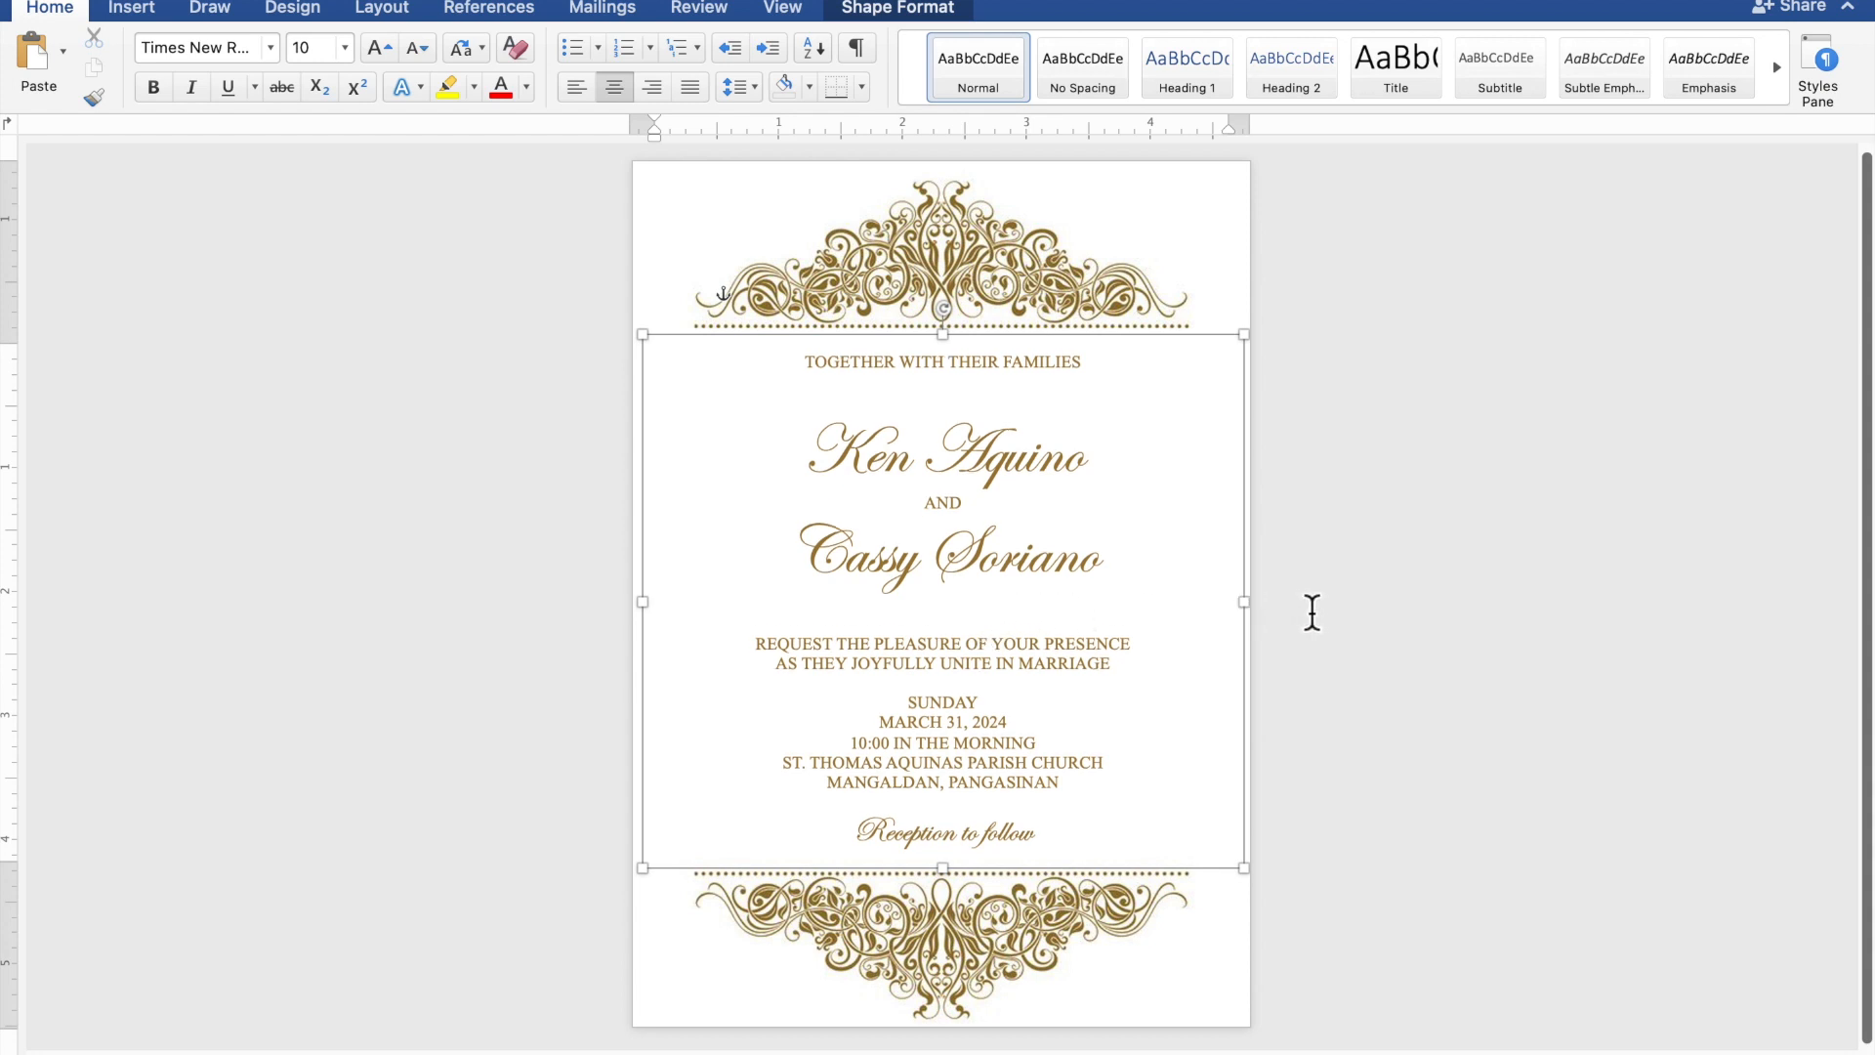
{"action": "left_click", "coordinate": [1474, 613]}
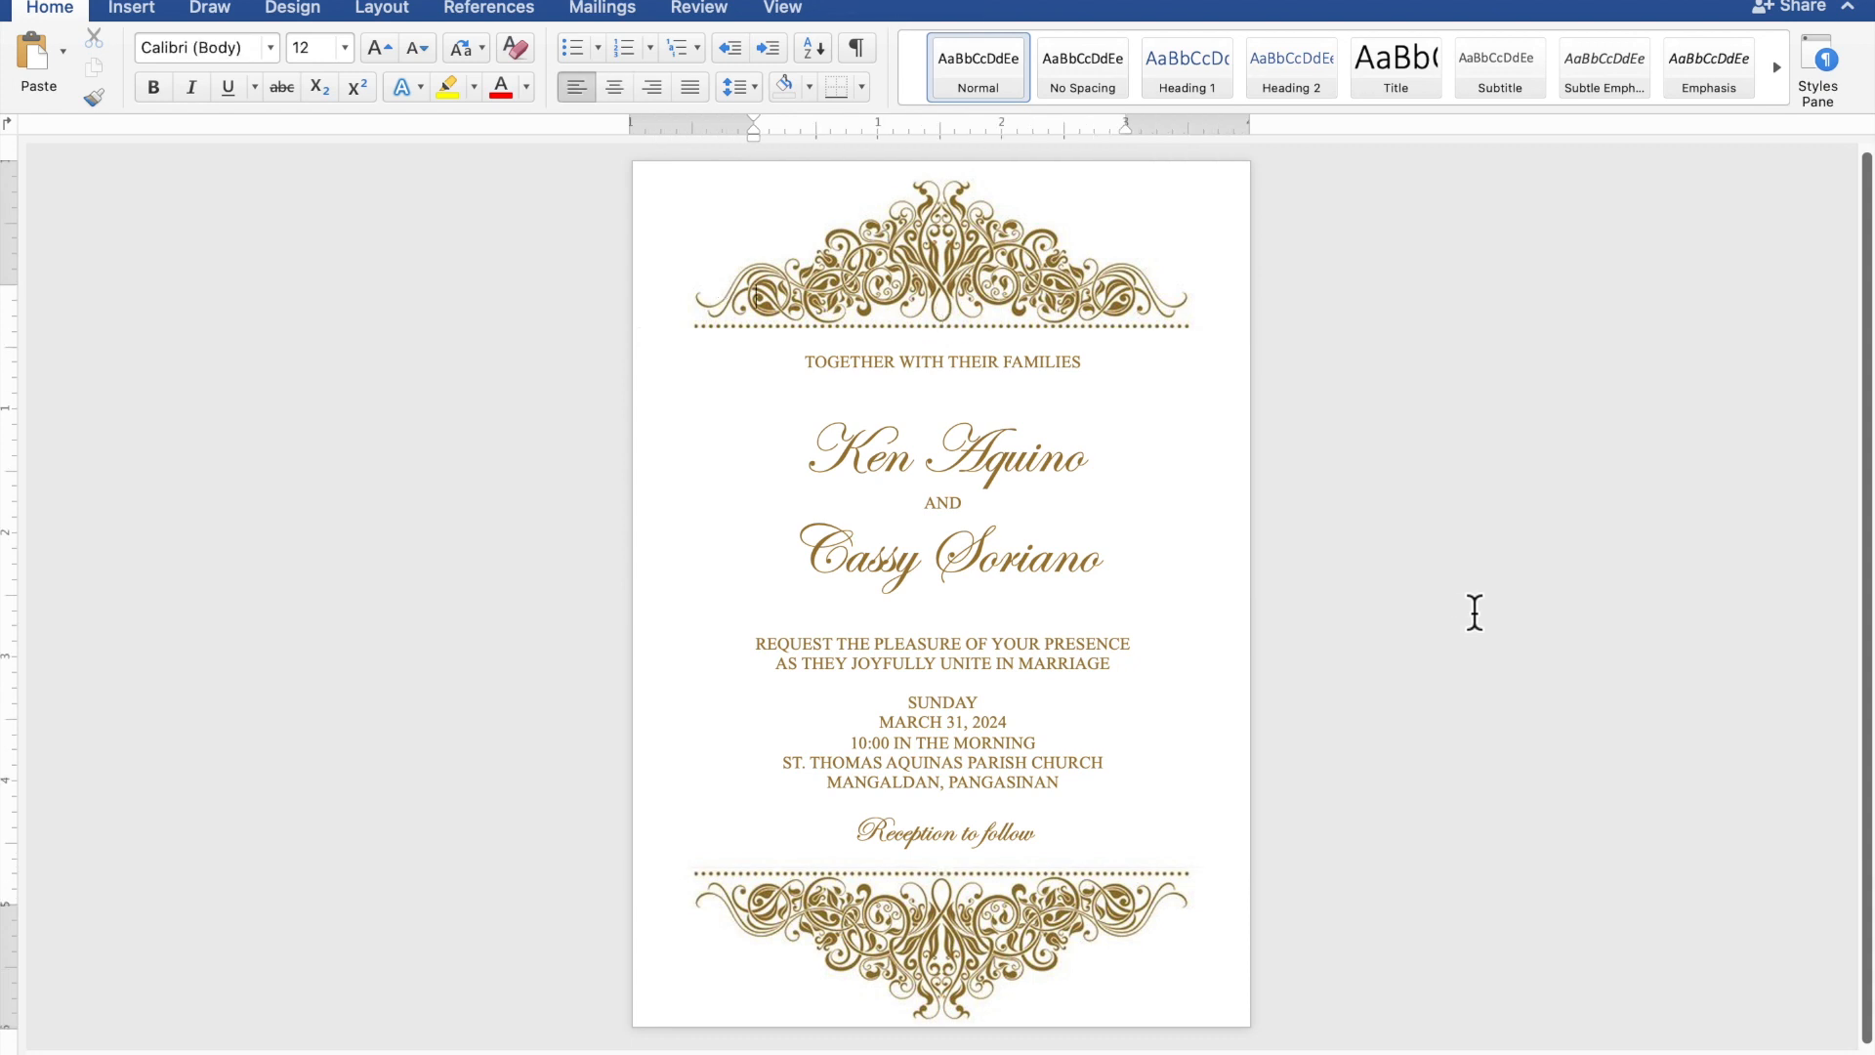